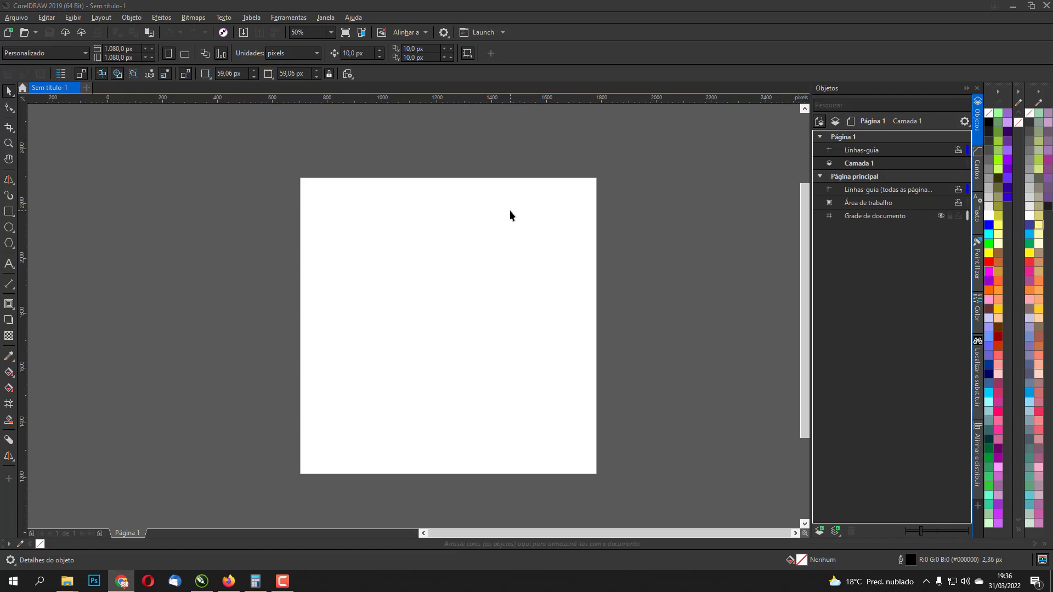
# Add user-defined preset margin guidelines to the document at 50 px from the top and left, with mirrored margins.
pyautogui.moveTo(483, 220); pyautogui.dragTo(469, 188)
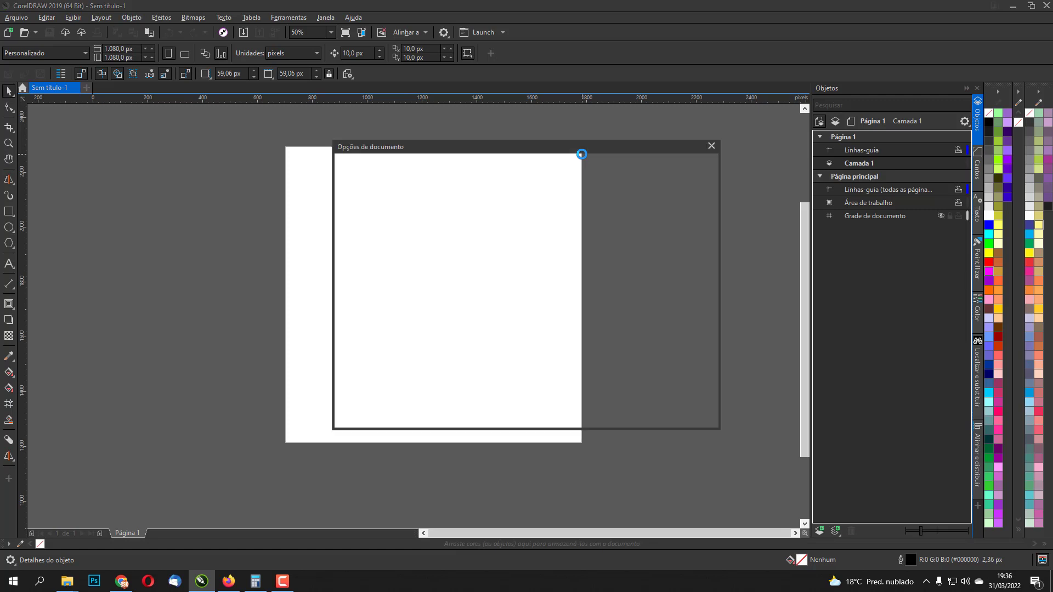
pyautogui.click(709, 147)
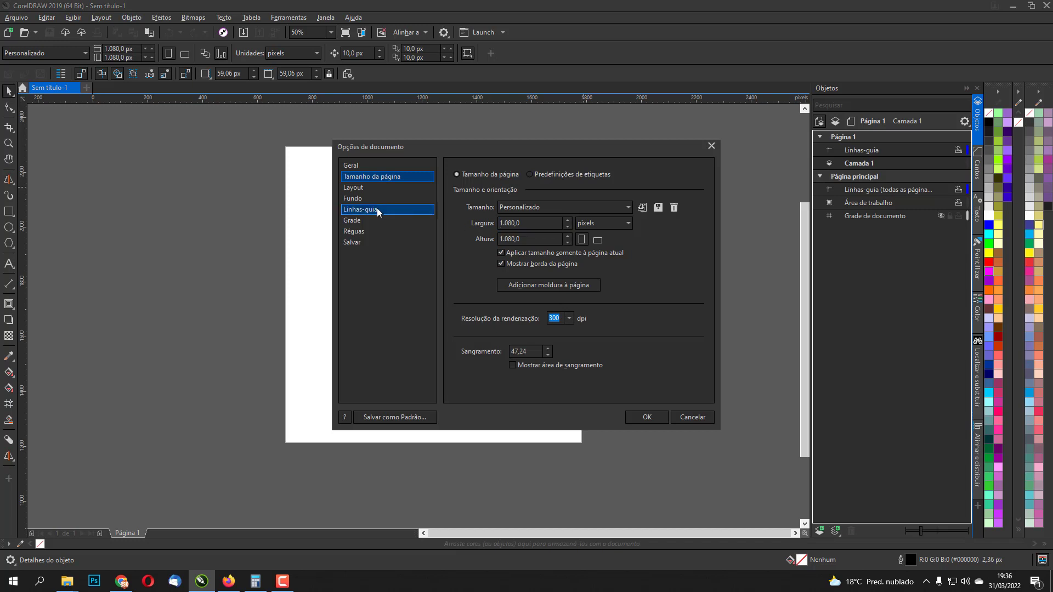
pyautogui.click(377, 209)
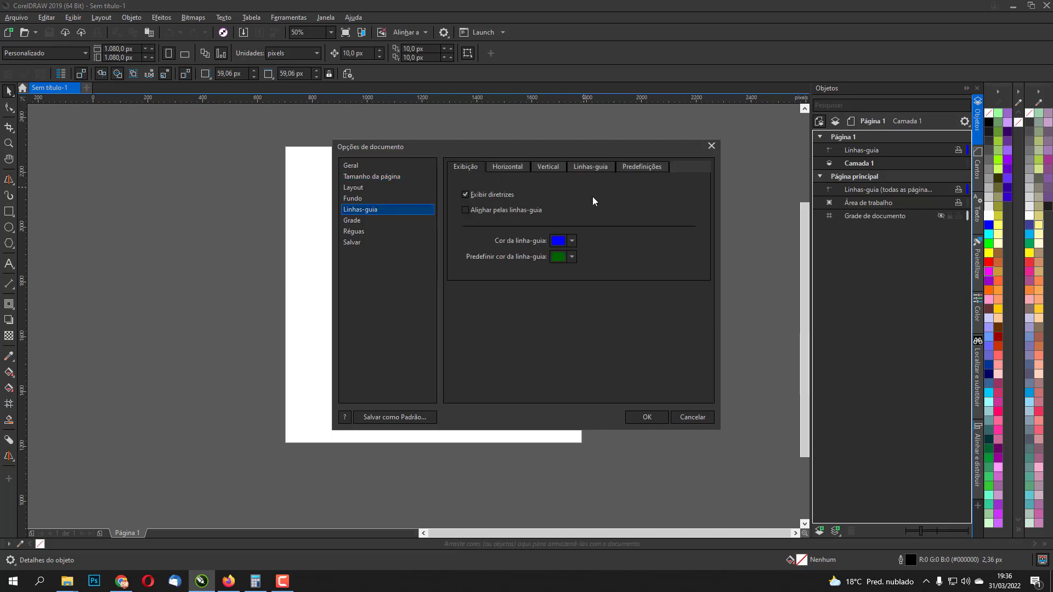
pyautogui.click(643, 168)
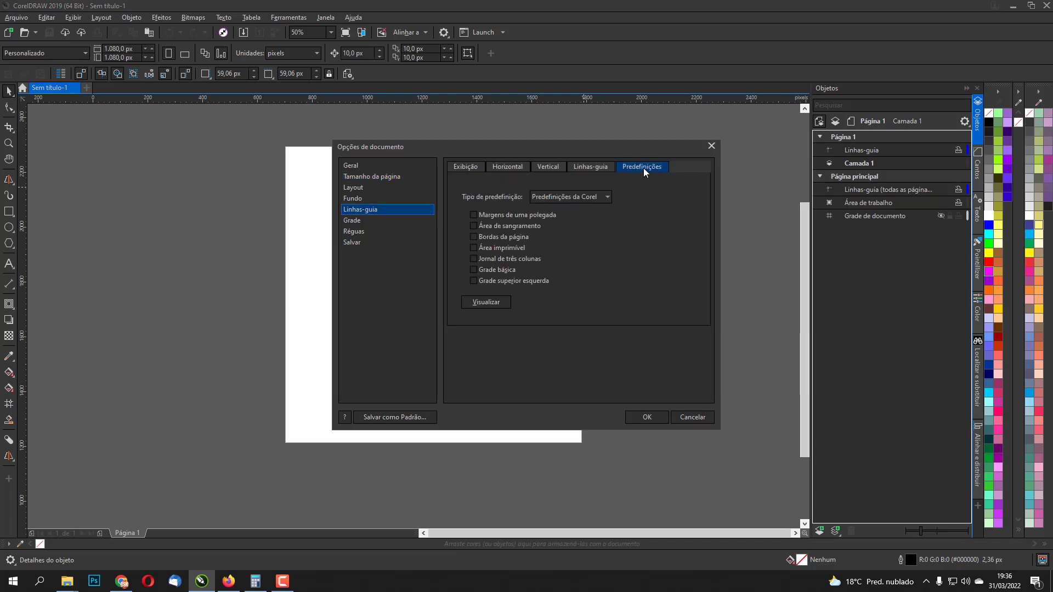
pyautogui.click(565, 198)
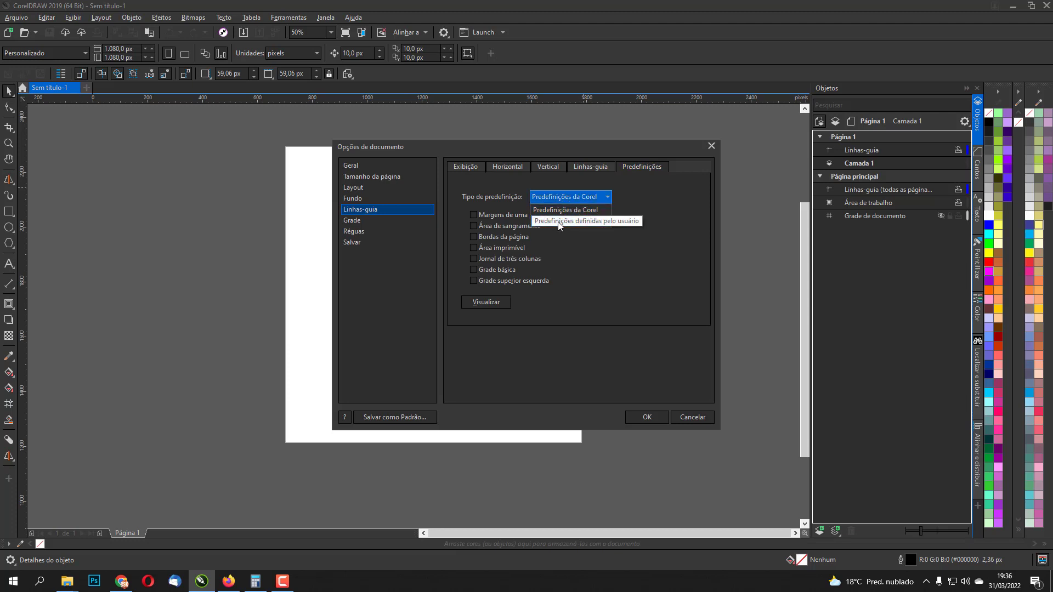
pyautogui.click(559, 222)
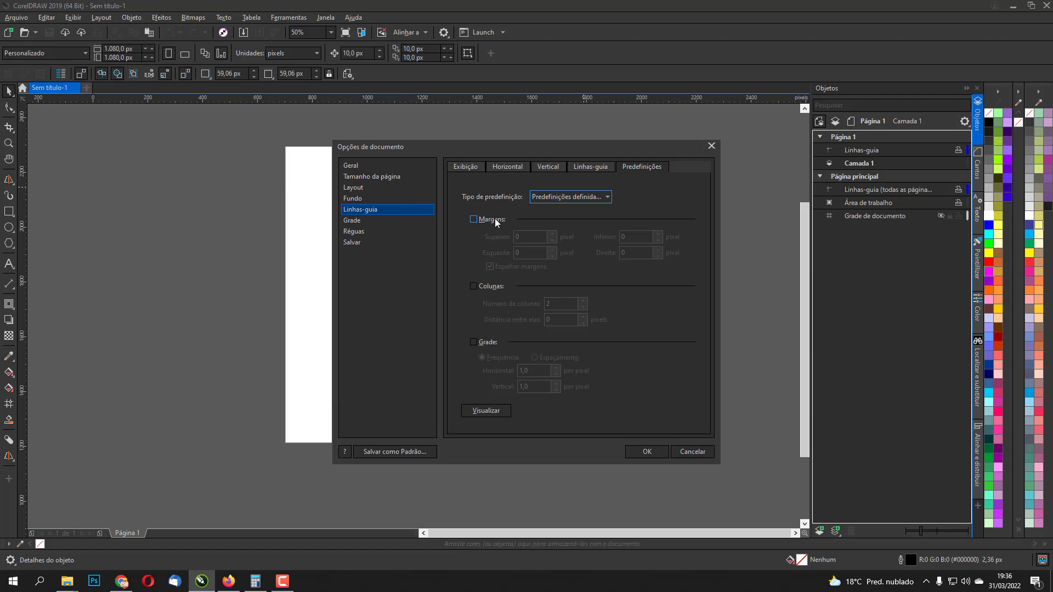
pyautogui.click(495, 218)
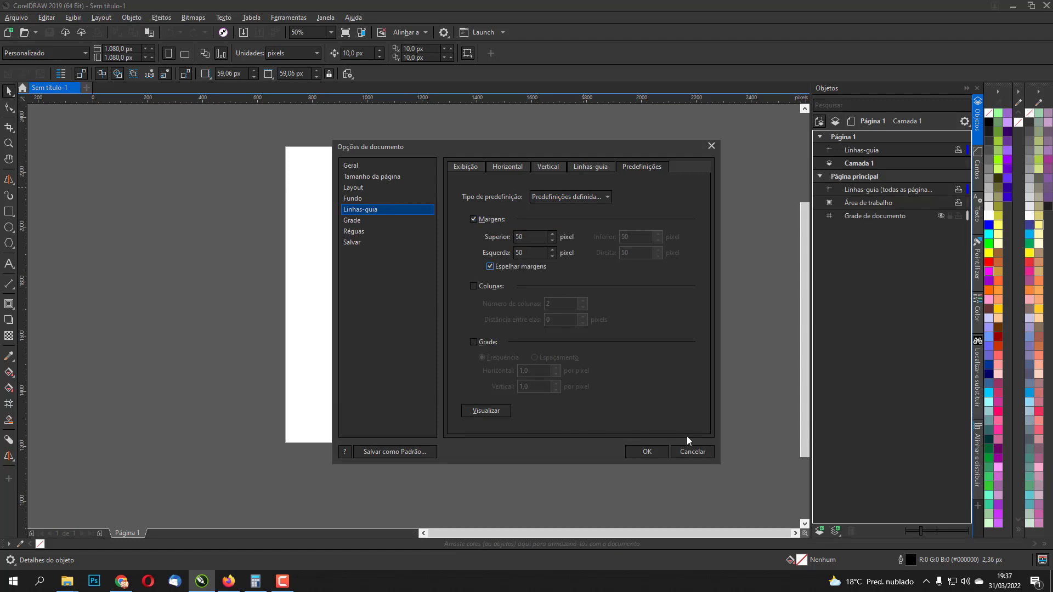
pyautogui.click(657, 455)
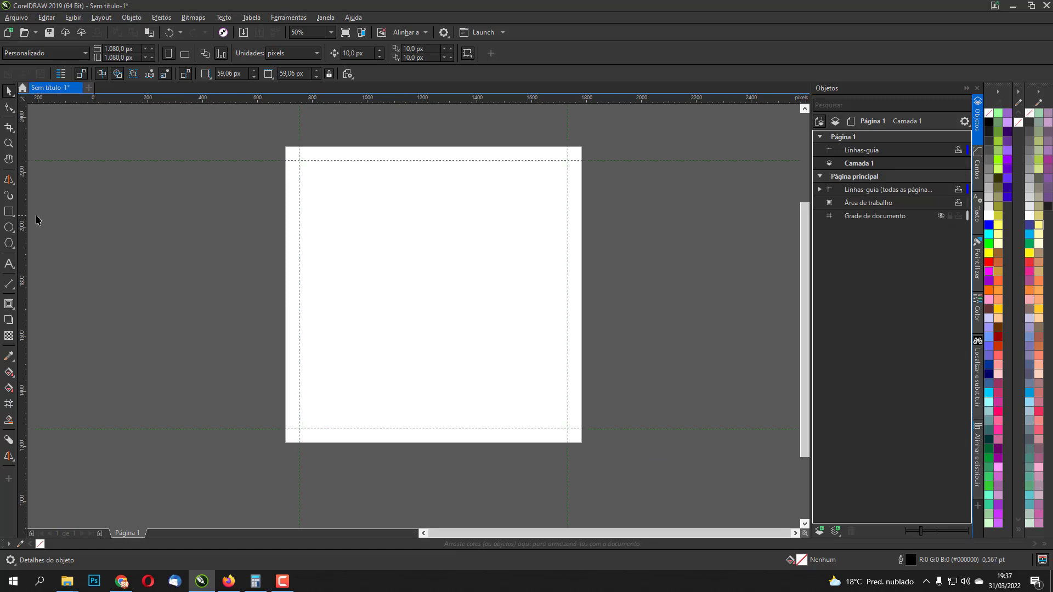
# Place horizontal and vertical guidelines along all four edges of the page.
pyautogui.moveTo(28, 214); pyautogui.dragTo(286, 196)
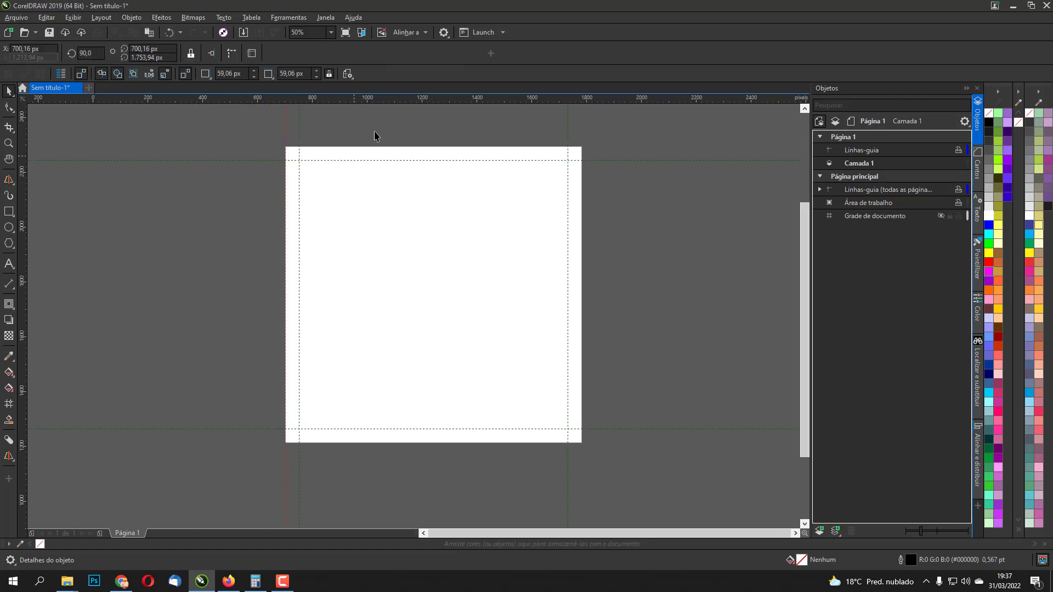
pyautogui.moveTo(378, 99); pyautogui.dragTo(388, 146)
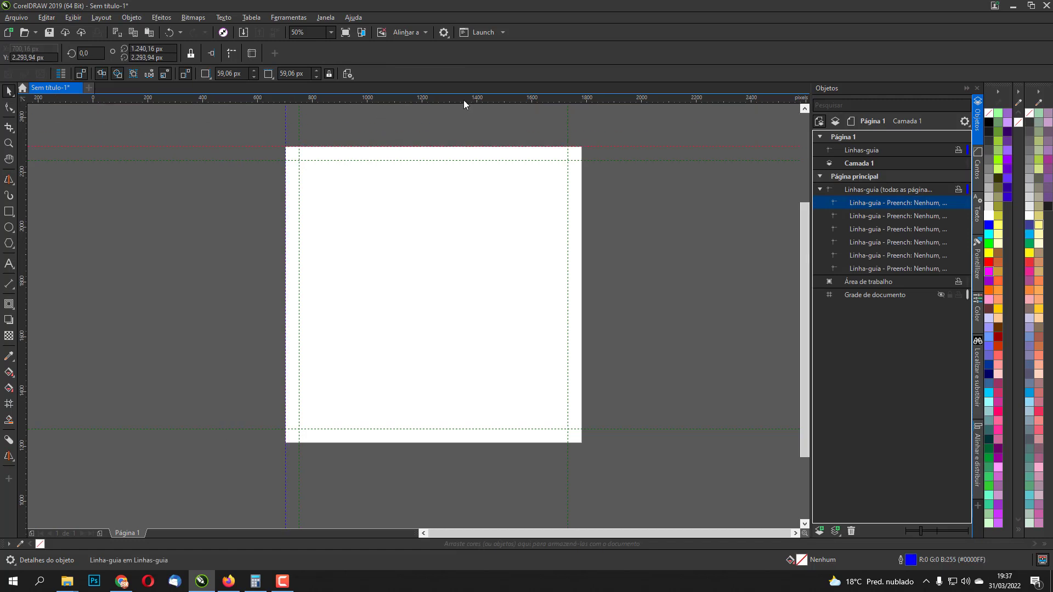
pyautogui.moveTo(463, 100); pyautogui.dragTo(428, 445)
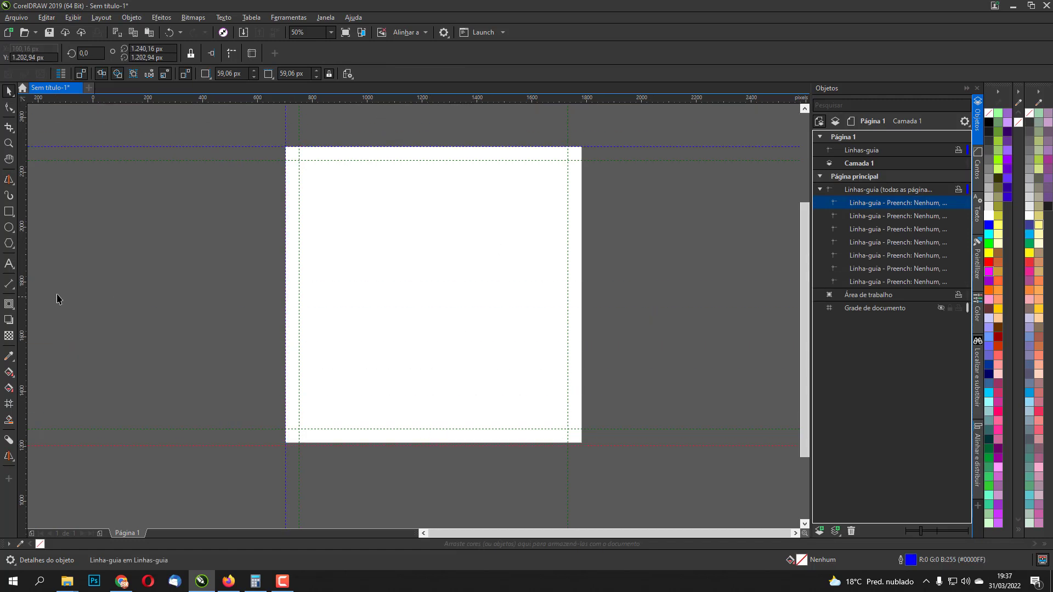
pyautogui.moveTo(23, 283); pyautogui.dragTo(583, 248)
pyautogui.click(637, 242)
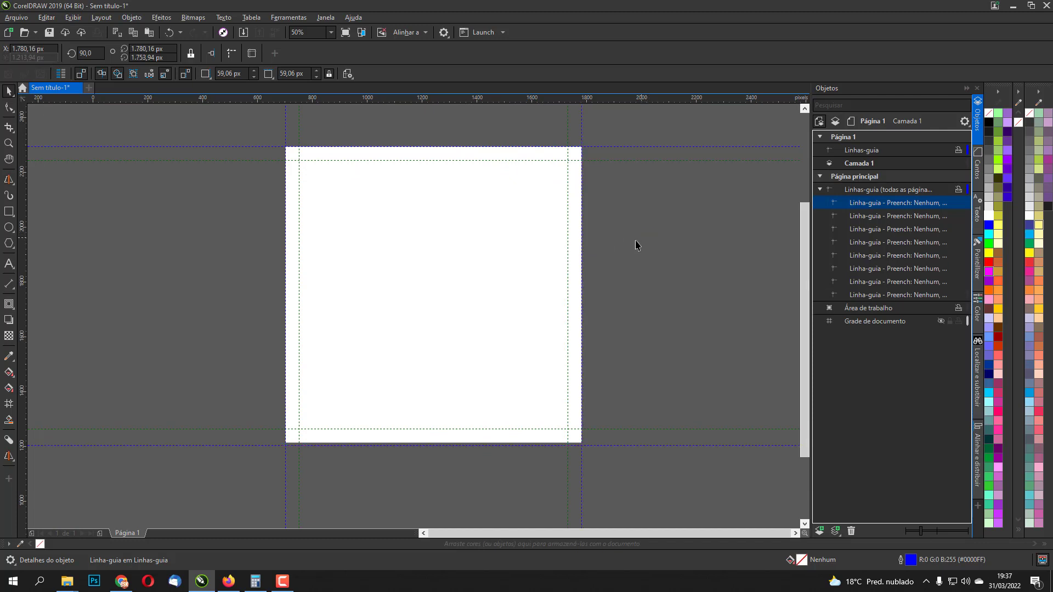
# Paste the black-and-white photo of the man with a raised arm onto the page.
pyautogui.hotkey('alt', 'Tab')
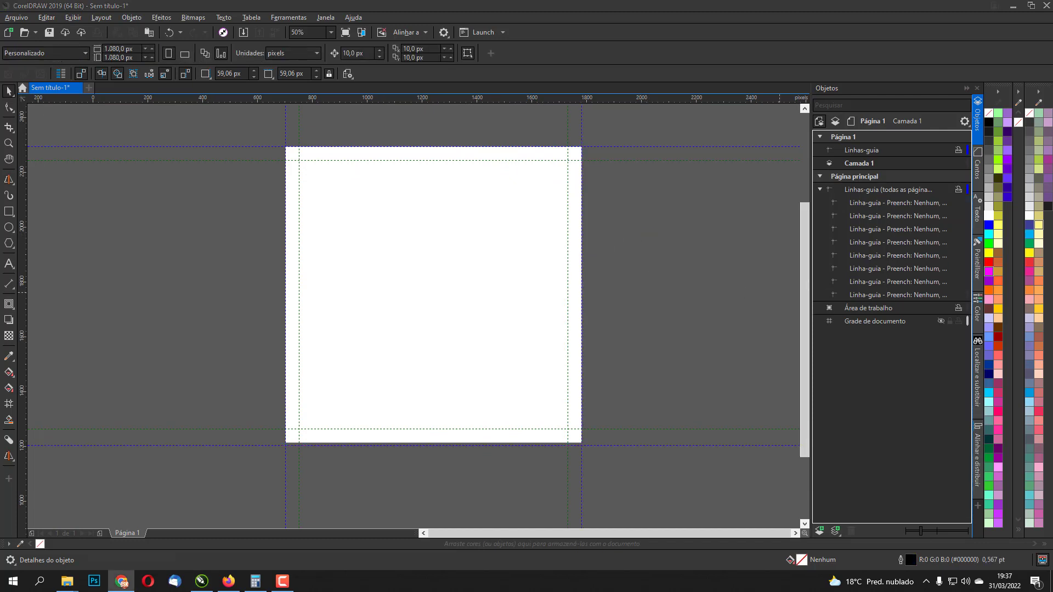
pyautogui.hotkey('alt', 'Tab')
pyautogui.hotkey('alt', 'Tab')
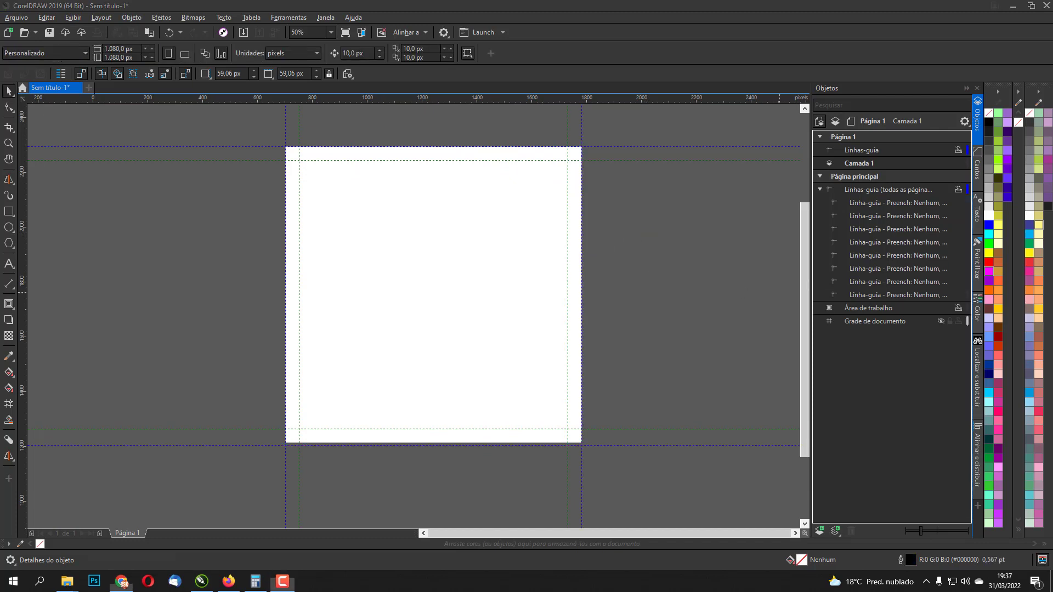
pyautogui.hotkey('alt', 'Tab')
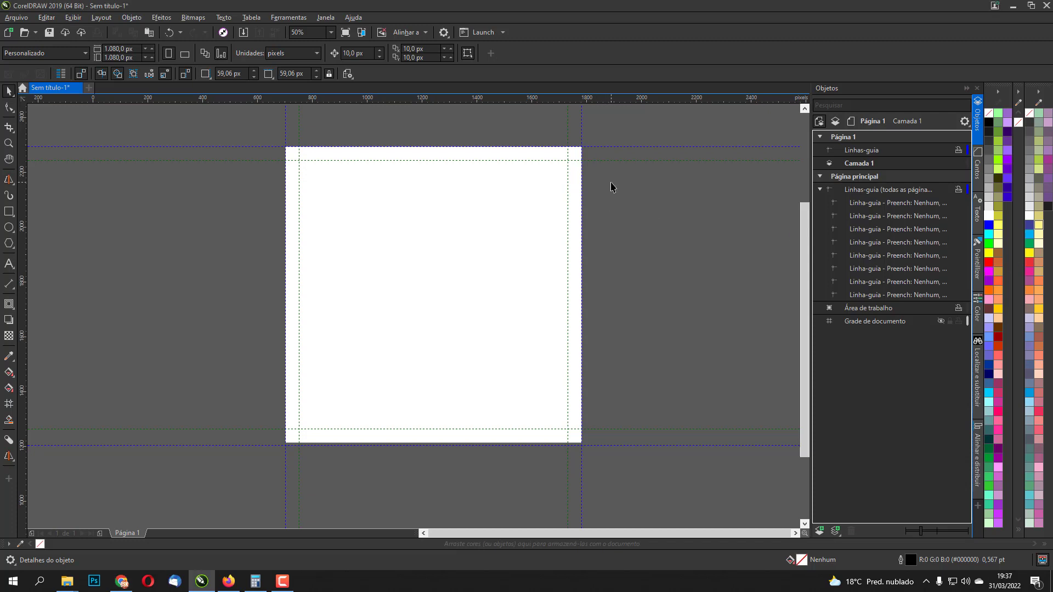
pyautogui.hotkey('ctrl', 'v')
pyautogui.scroll(-1, 521, 179)
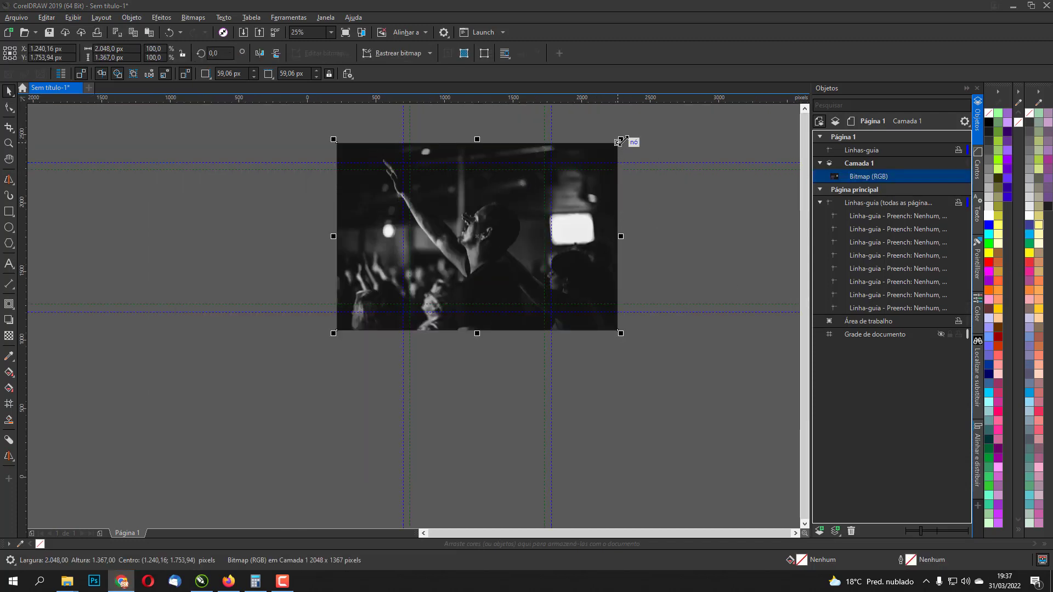
# Scale the photo proportionally to about 1,426 × 952 px and shift it horizontally until its left edge meets the page's left edge.
pyautogui.moveTo(620, 140); pyautogui.dragTo(575, 168)
pyautogui.scroll(1, 537, 213)
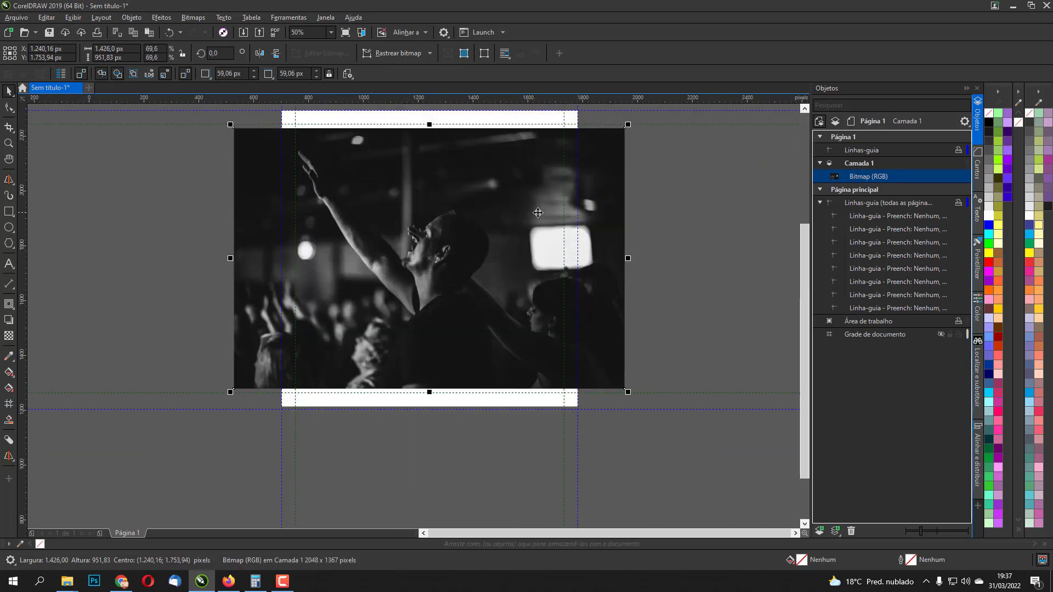
pyautogui.scroll(1, 540, 218)
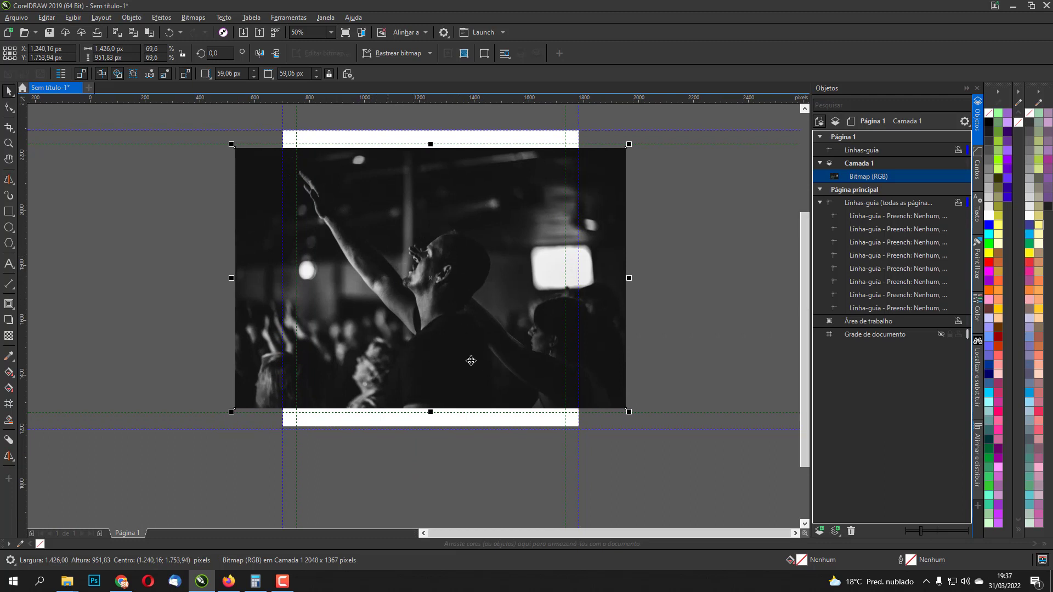
pyautogui.moveTo(340, 301); pyautogui.dragTo(357, 281)
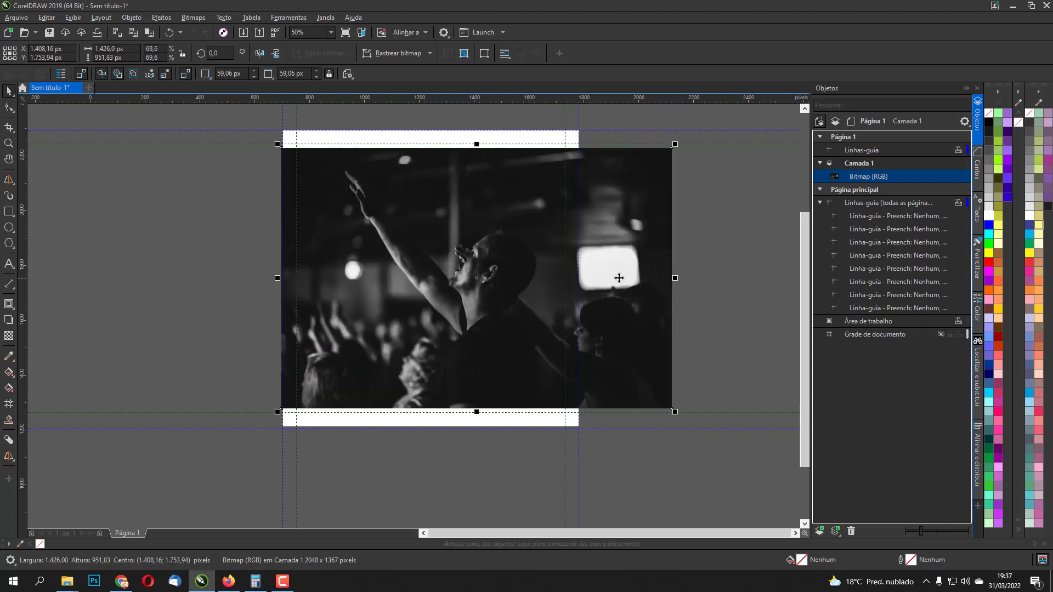
pyautogui.click(710, 247)
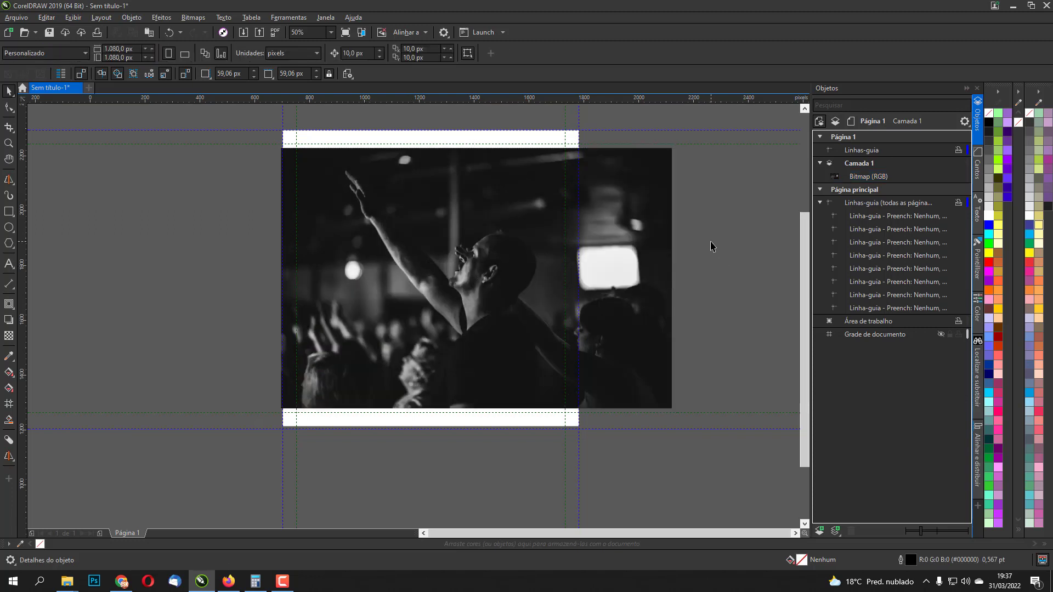
pyautogui.click(565, 224)
pyautogui.click(478, 249)
# Start a Pen tool outline at the tip of the raised hand and curve it down past the palm to the wrist.
pyautogui.scroll(1, 478, 249)
pyautogui.moveTo(336, 173); pyautogui.dragTo(366, 261)
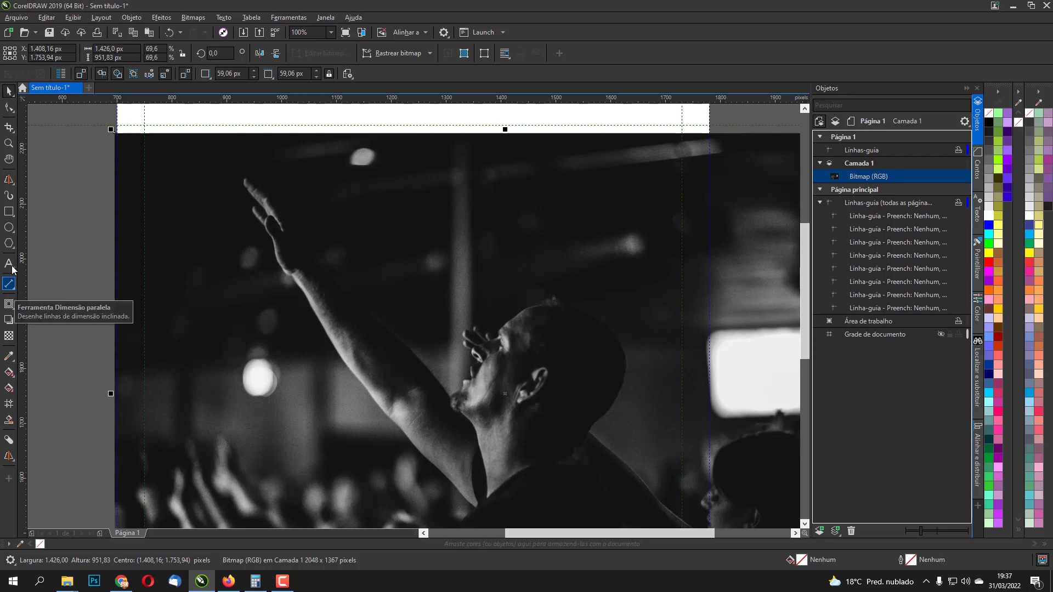
pyautogui.click(13, 185)
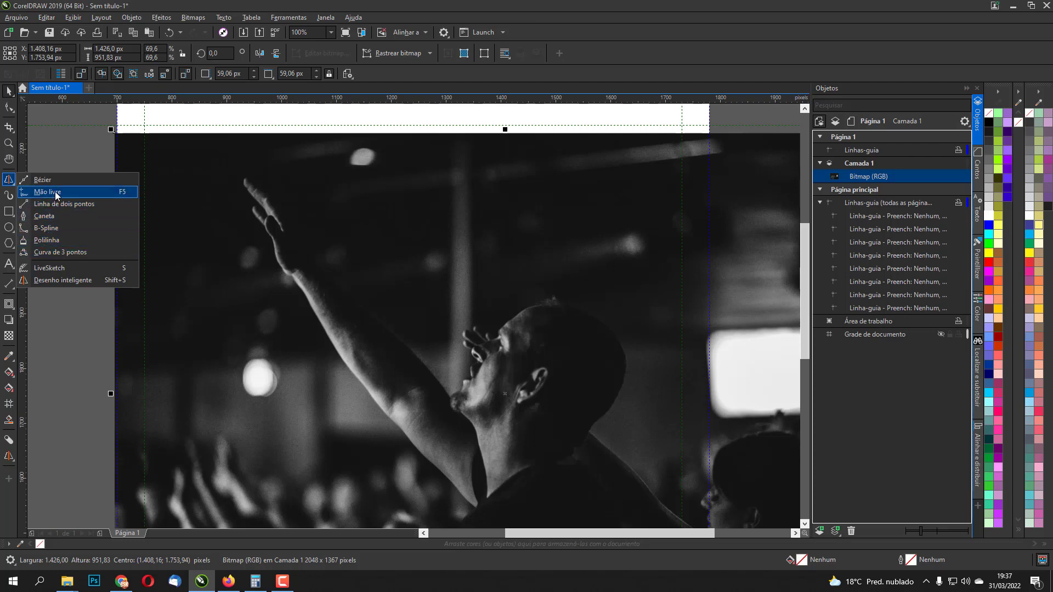
pyautogui.click(57, 217)
pyautogui.scroll(4, 263, 222)
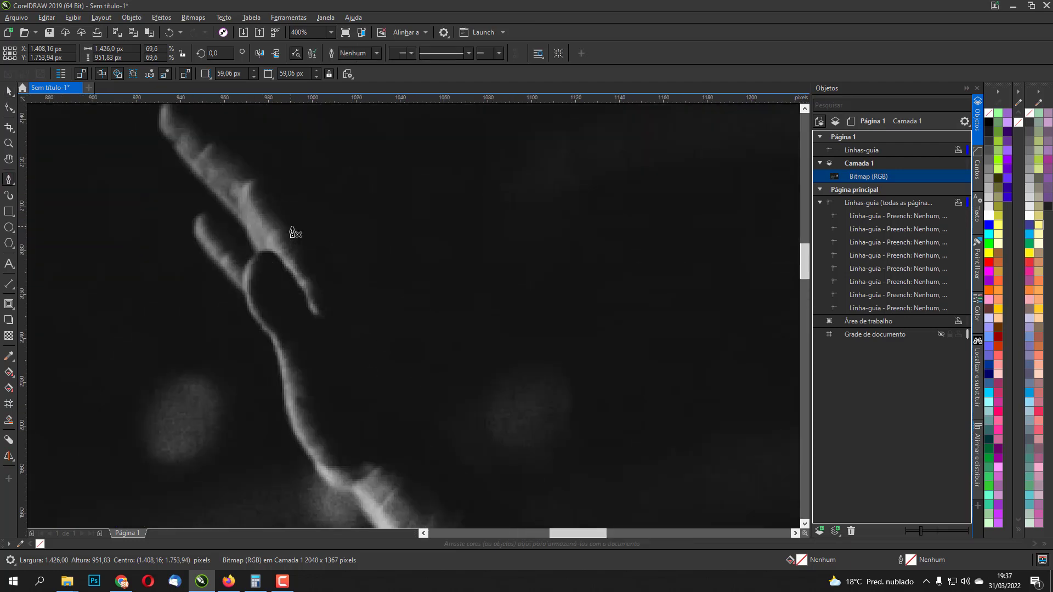
pyautogui.click(174, 163)
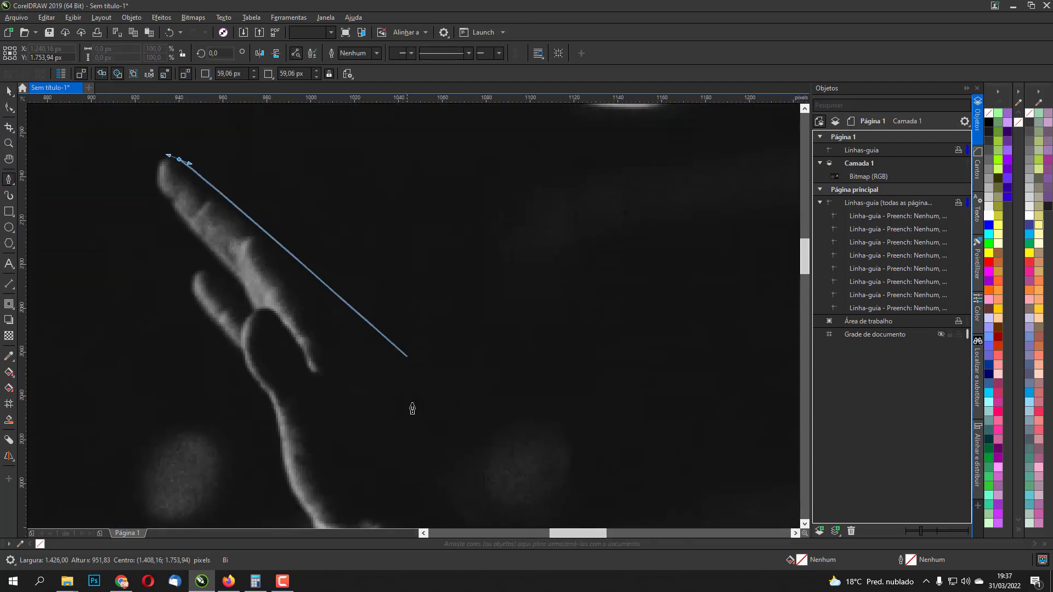
pyautogui.scroll(-2, 417, 365)
pyautogui.moveTo(400, 409); pyautogui.dragTo(389, 489)
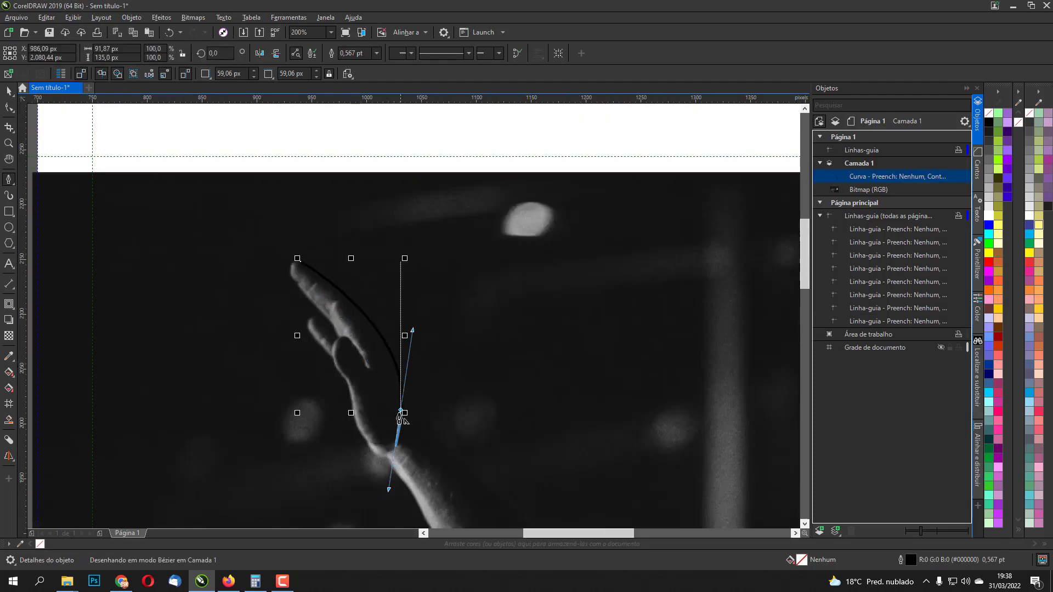
# Extend the outline along the upper edge of the forearm, then straight across the arm to its lit lower edge.
pyautogui.moveTo(438, 442); pyautogui.dragTo(443, 448)
pyautogui.moveTo(502, 470); pyautogui.dragTo(365, 257)
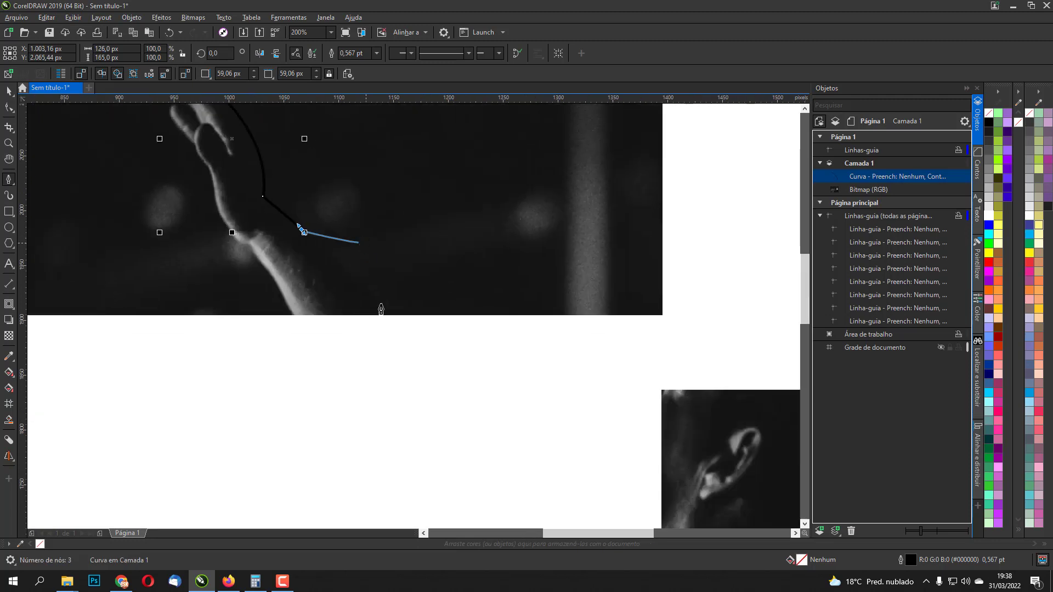
pyautogui.click(410, 327)
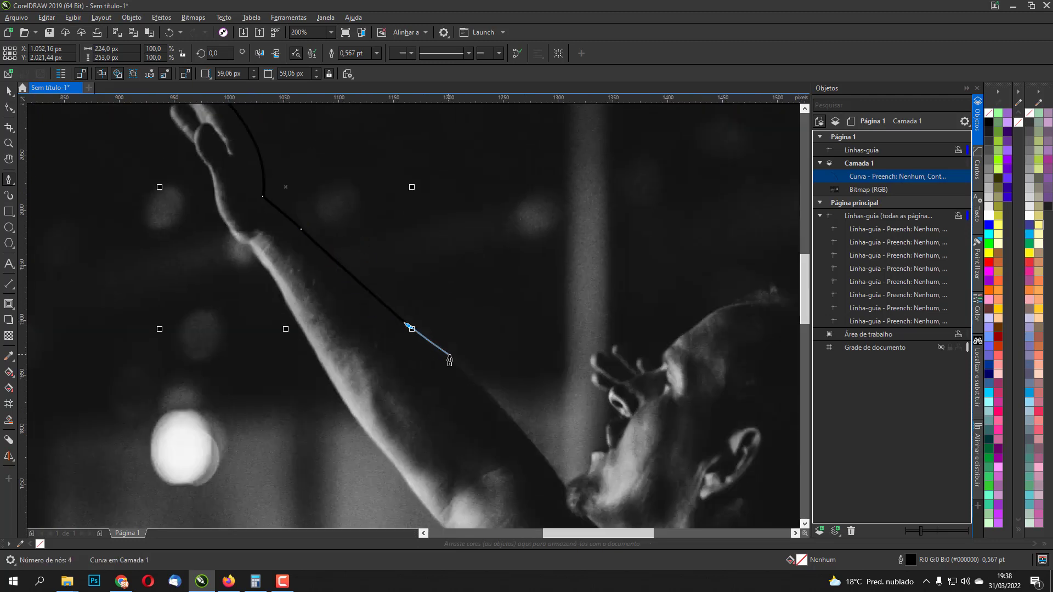
pyautogui.click(458, 366)
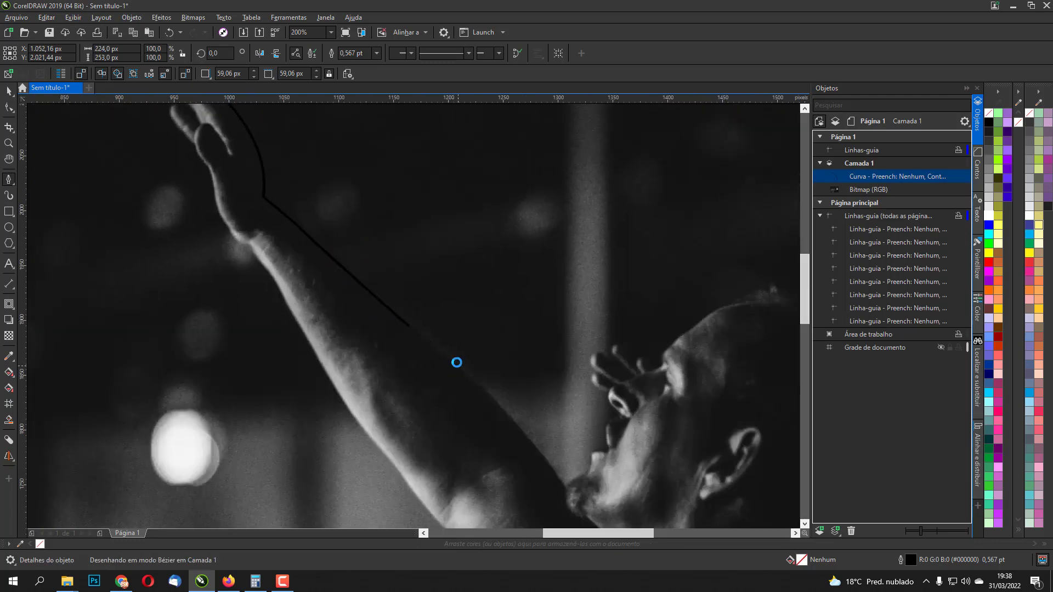
pyautogui.click(385, 456)
# Continue the outline up the forearm's lit lower edge, adding curved nodes from the straight cut to the wrist crease.
pyautogui.scroll(2, 341, 409)
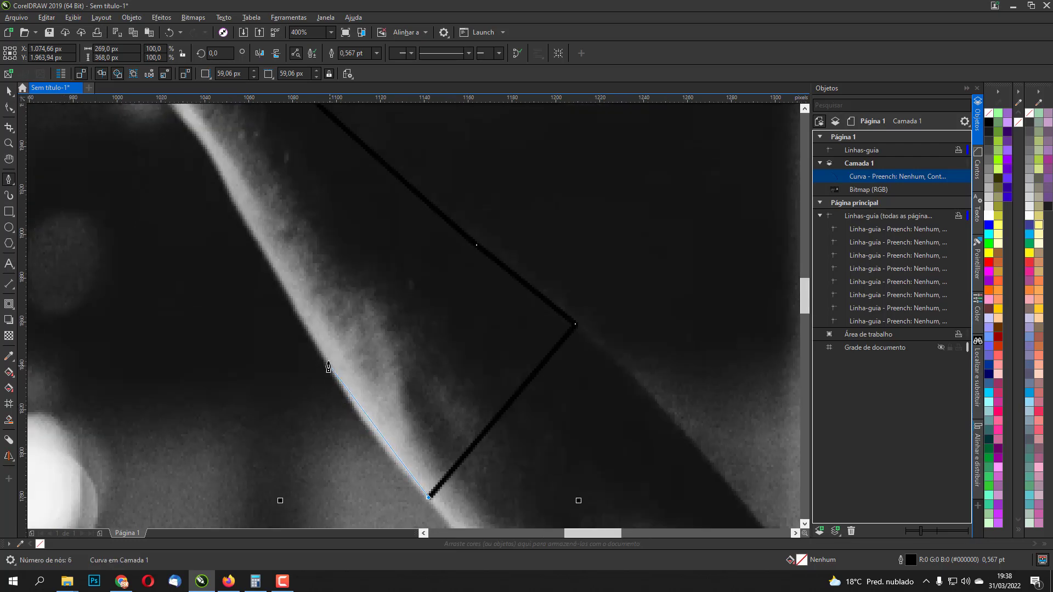
pyautogui.moveTo(328, 367); pyautogui.dragTo(309, 318)
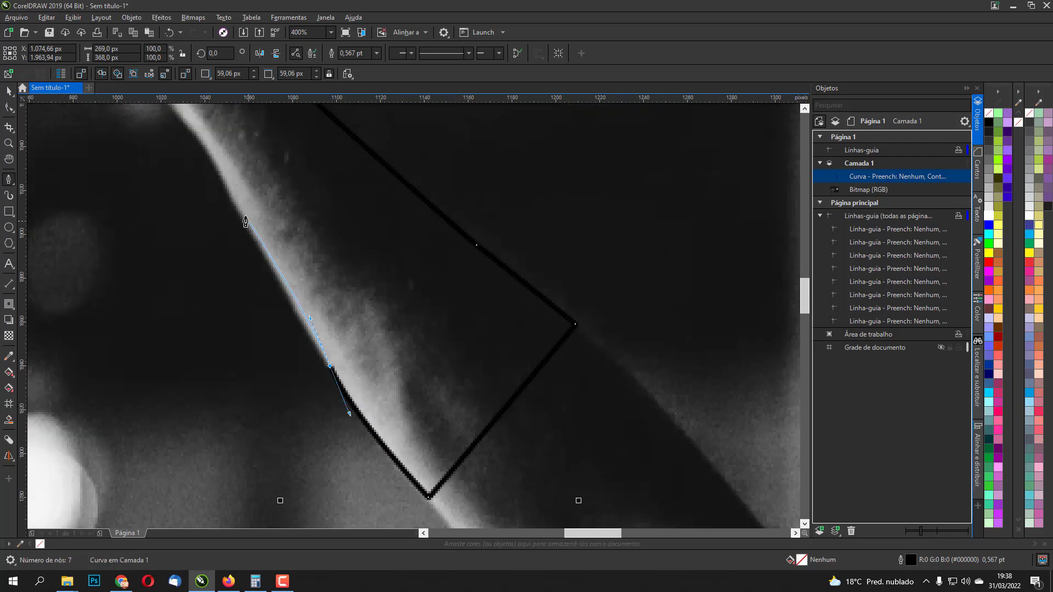
pyautogui.moveTo(238, 208); pyautogui.dragTo(359, 291)
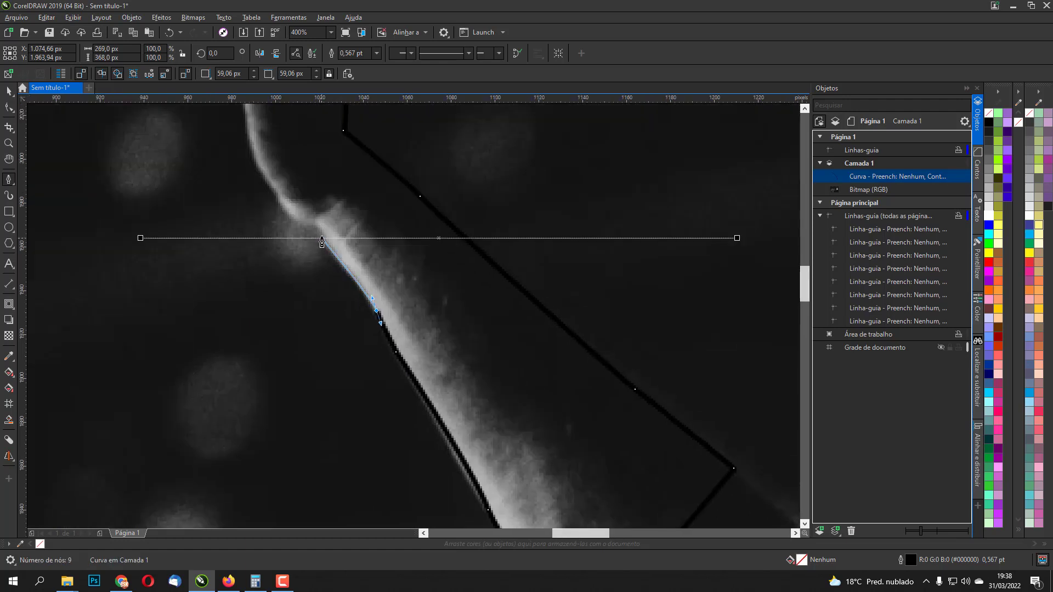
pyautogui.click(318, 225)
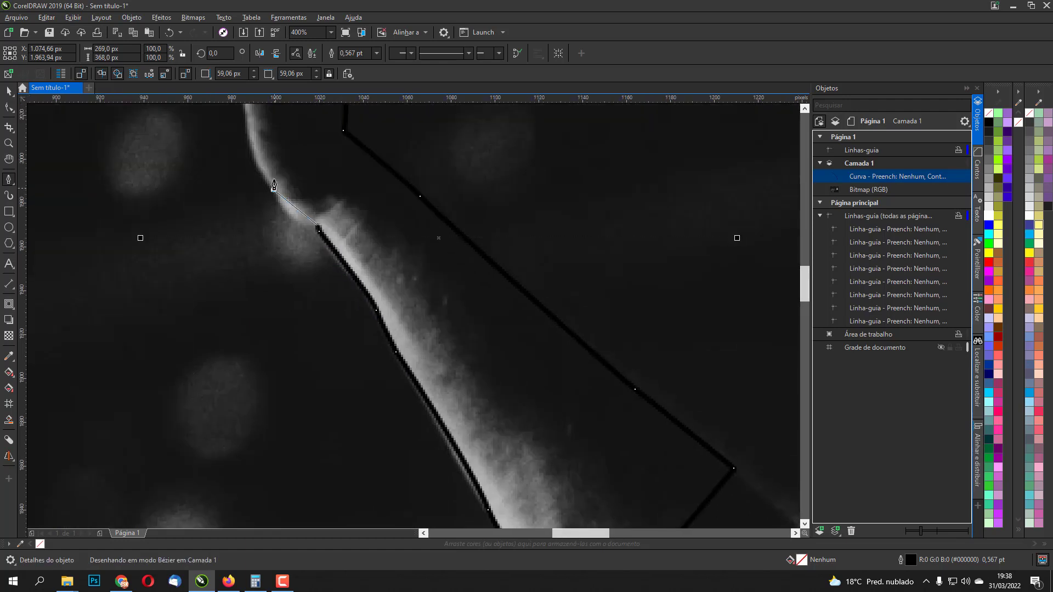
# Trace the outline from the wrist crease around the heel of the palm to the base of the short outer finger.
pyautogui.moveTo(274, 190); pyautogui.dragTo(255, 156)
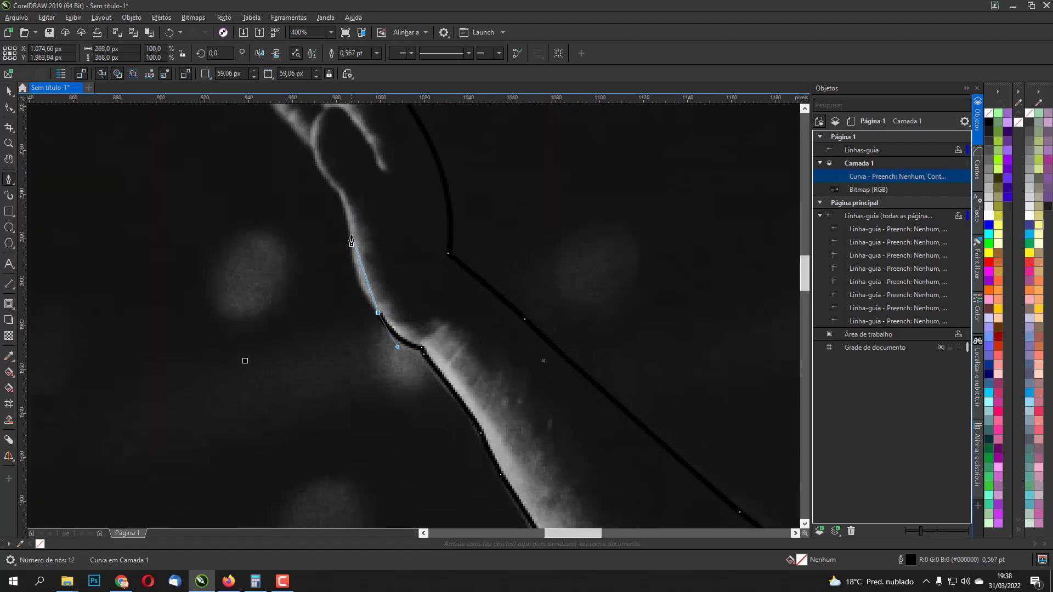
pyautogui.moveTo(351, 238); pyautogui.dragTo(352, 188)
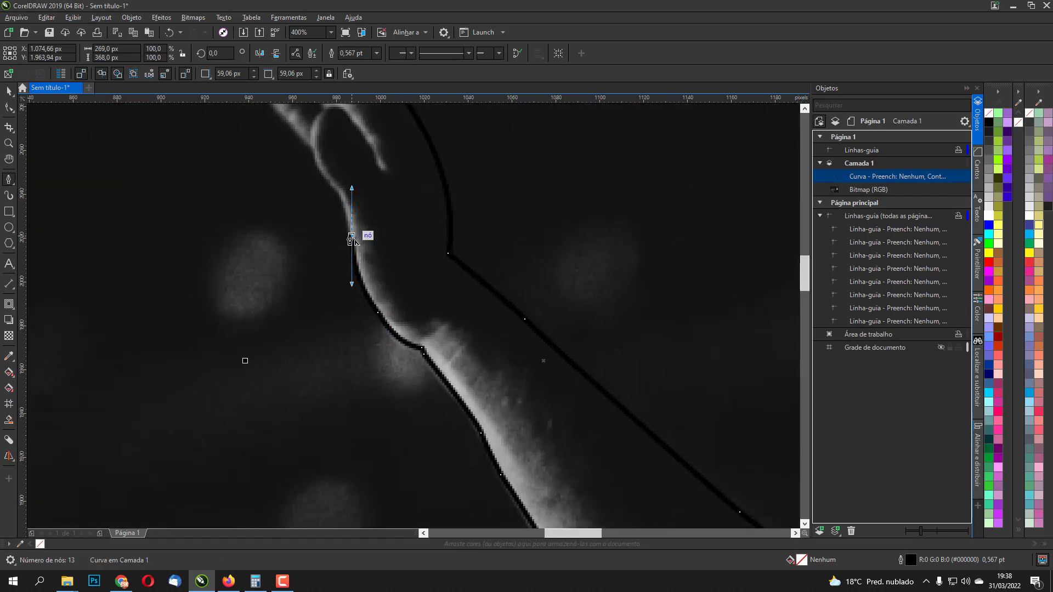
pyautogui.scroll(2, 345, 199)
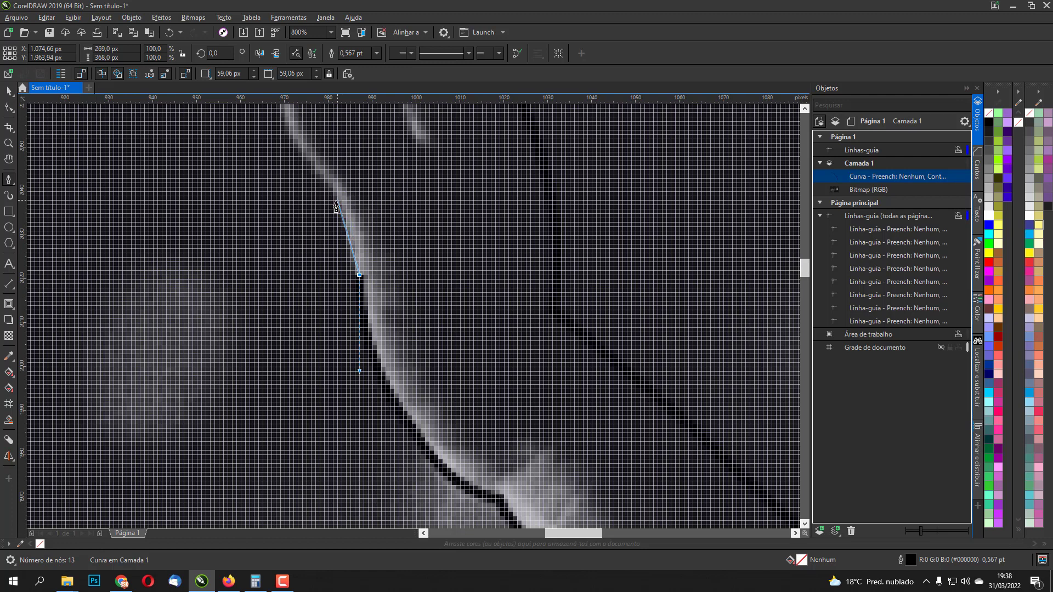
pyautogui.scroll(-2, 336, 206)
pyautogui.scroll(2, 337, 203)
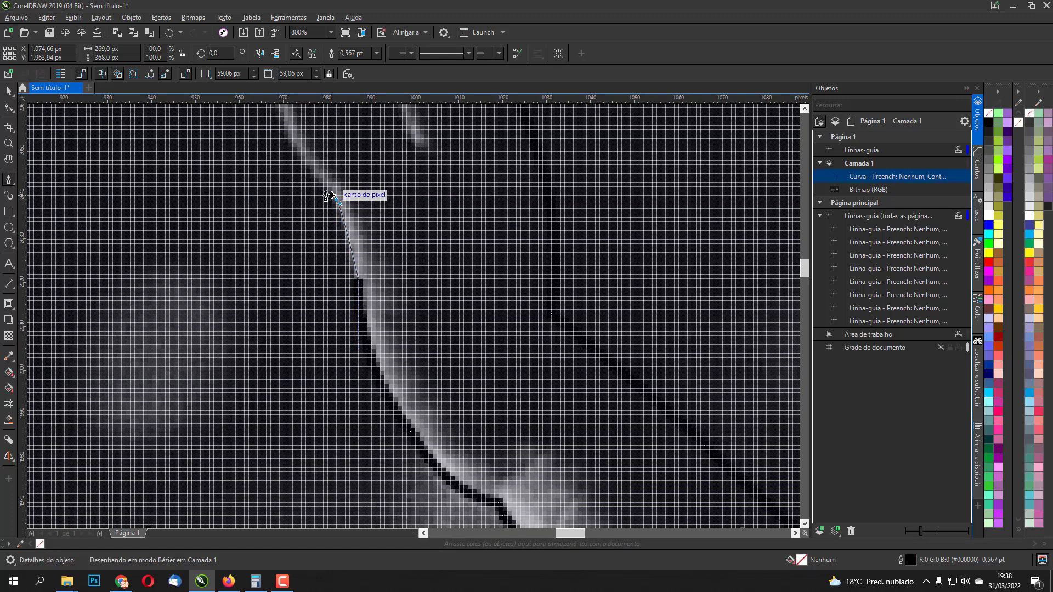
pyautogui.scroll(-2, 309, 173)
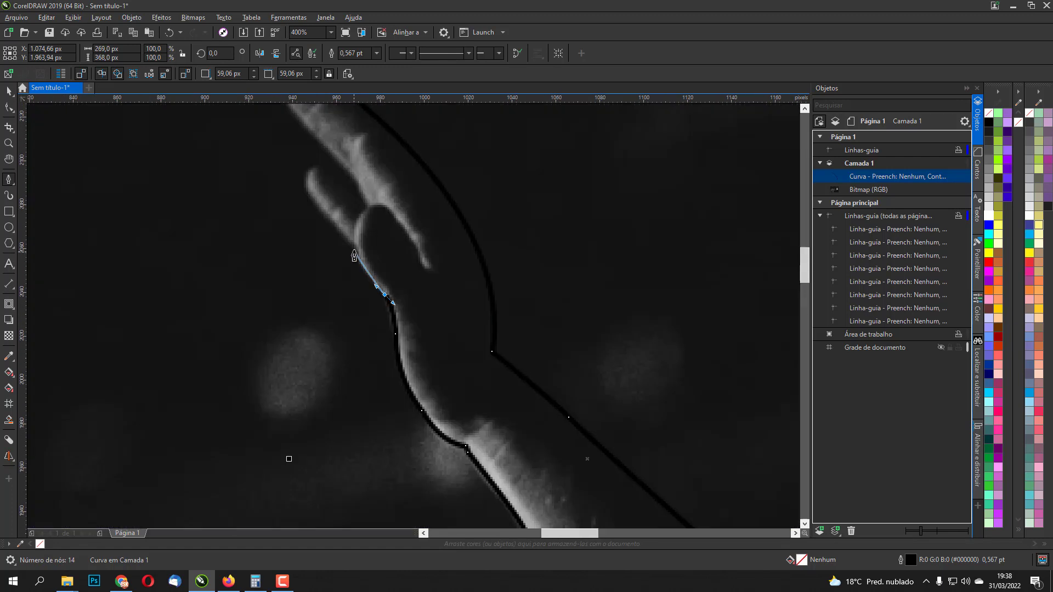
pyautogui.moveTo(356, 249)
pyautogui.mouseDown()
pyautogui.moveTo(356, 236)
pyautogui.moveTo(357, 249)
pyautogui.mouseUp()
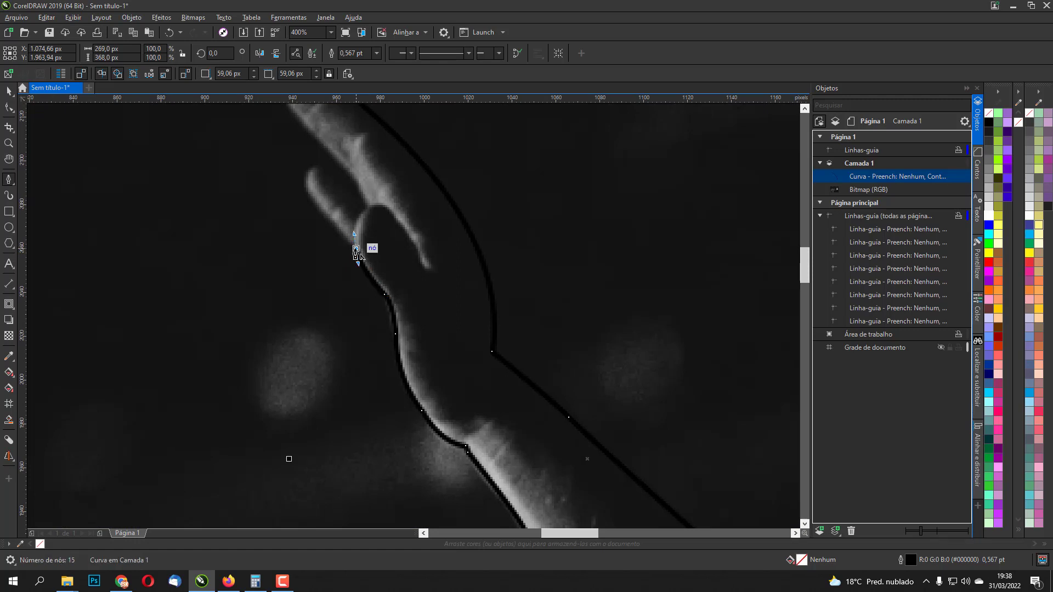
# Trace the outer edge of the short finger up to its tip, undoing one misplaced node and redrawing it.
pyautogui.moveTo(317, 203); pyautogui.dragTo(318, 157)
pyautogui.hotkey('ctrl', 'z')
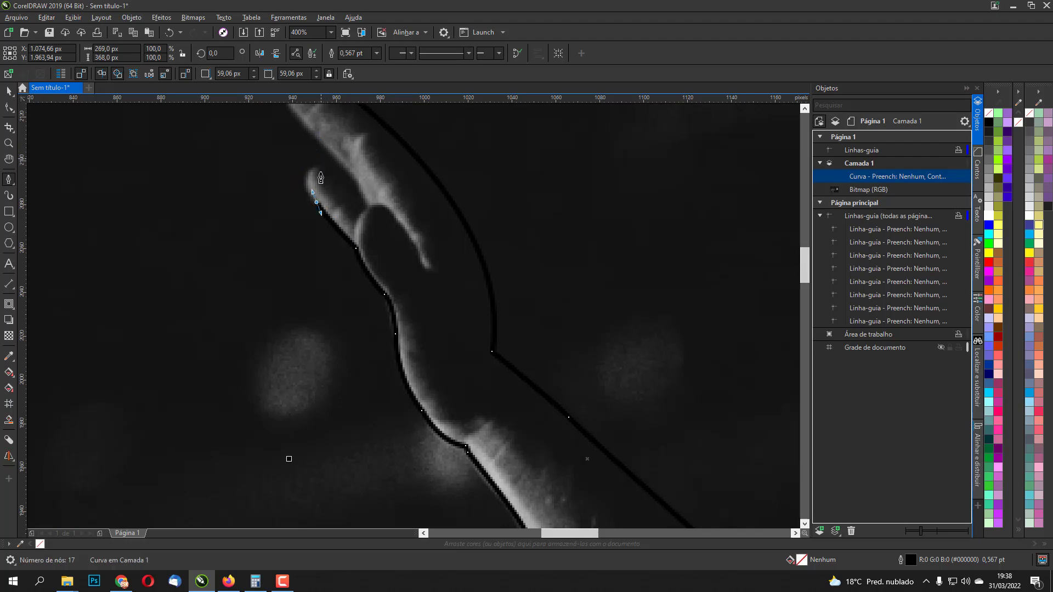
pyautogui.scroll(1, 315, 195)
pyautogui.scroll(1, 316, 207)
pyautogui.scroll(1, 318, 228)
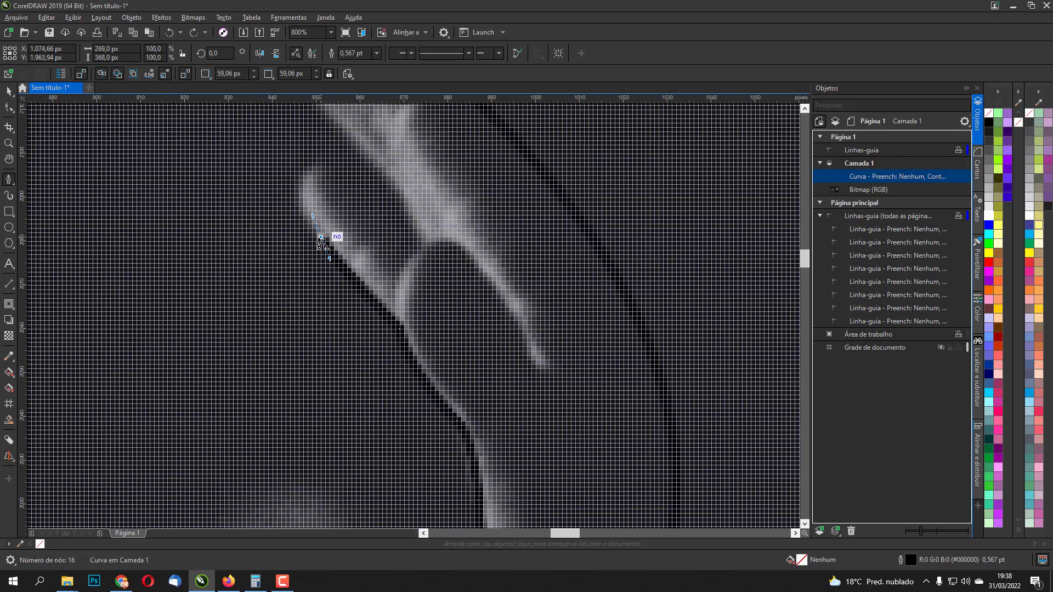
pyautogui.moveTo(304, 179); pyautogui.dragTo(316, 154)
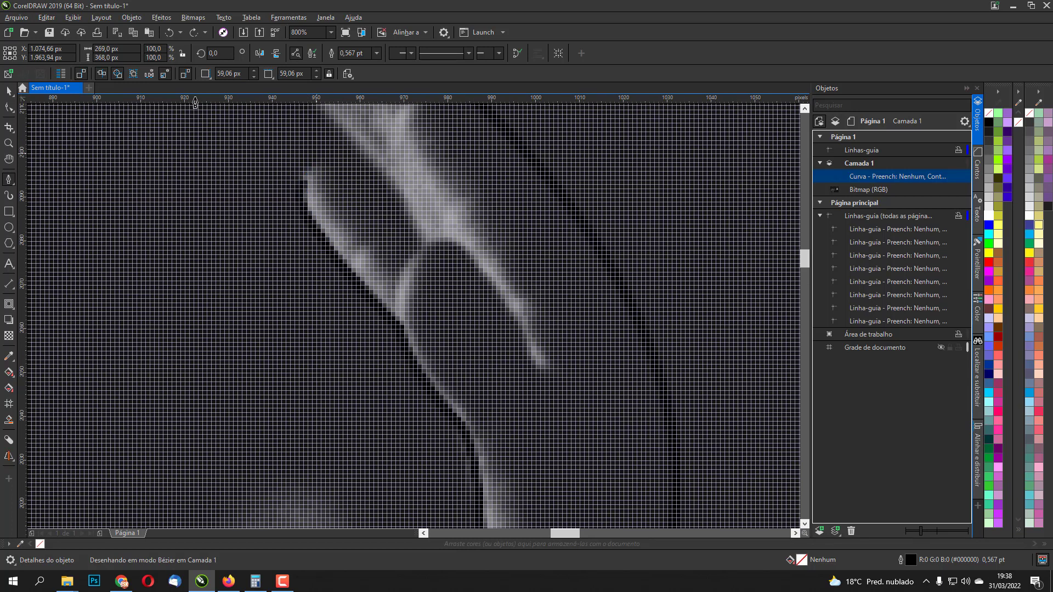
# Switch the view mode to Aperfeiçoado (Enhanced) and round the outline over the short finger's tip to the gap beside the long fingers.
pyautogui.click(73, 17)
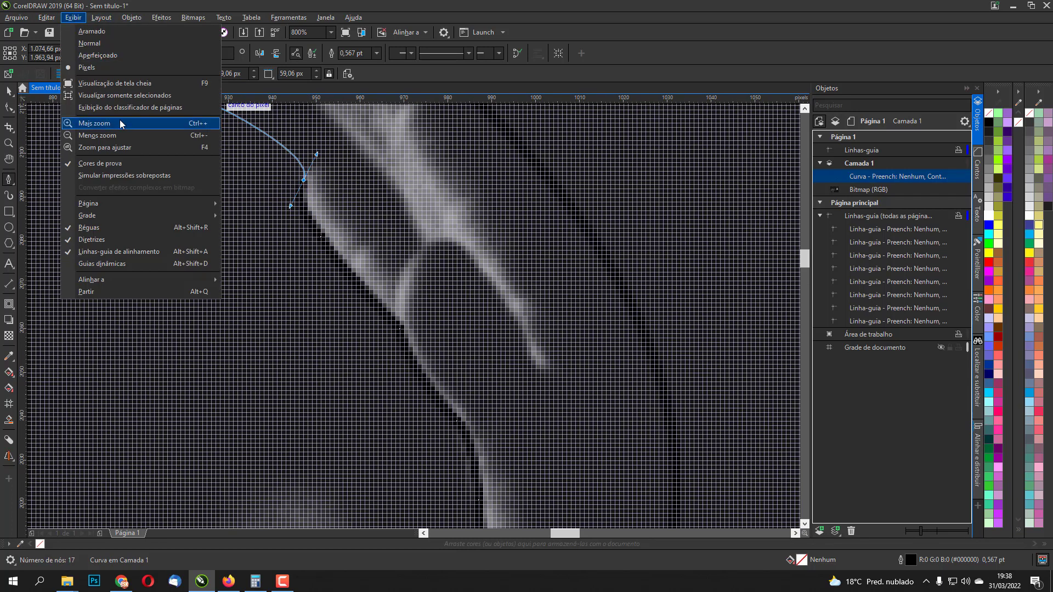
pyautogui.click(98, 55)
pyautogui.scroll(3, 362, 209)
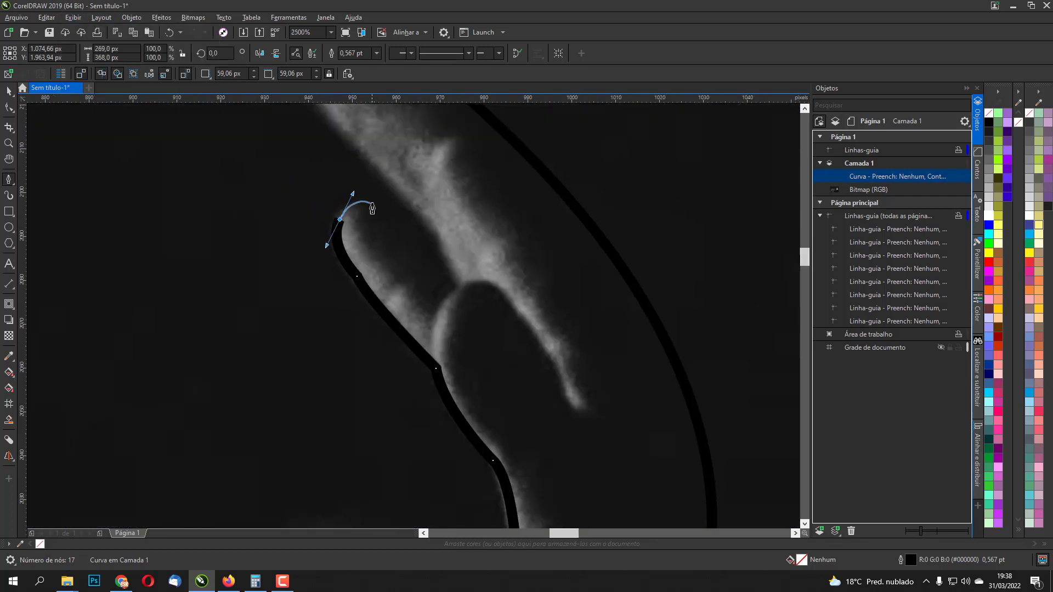
pyautogui.moveTo(377, 202); pyautogui.dragTo(397, 203)
pyautogui.click(392, 196)
# Trace the lit edge of the long fingers up to the fingertip and close the outline at its starting node.
pyautogui.moveTo(330, 143); pyautogui.dragTo(407, 237)
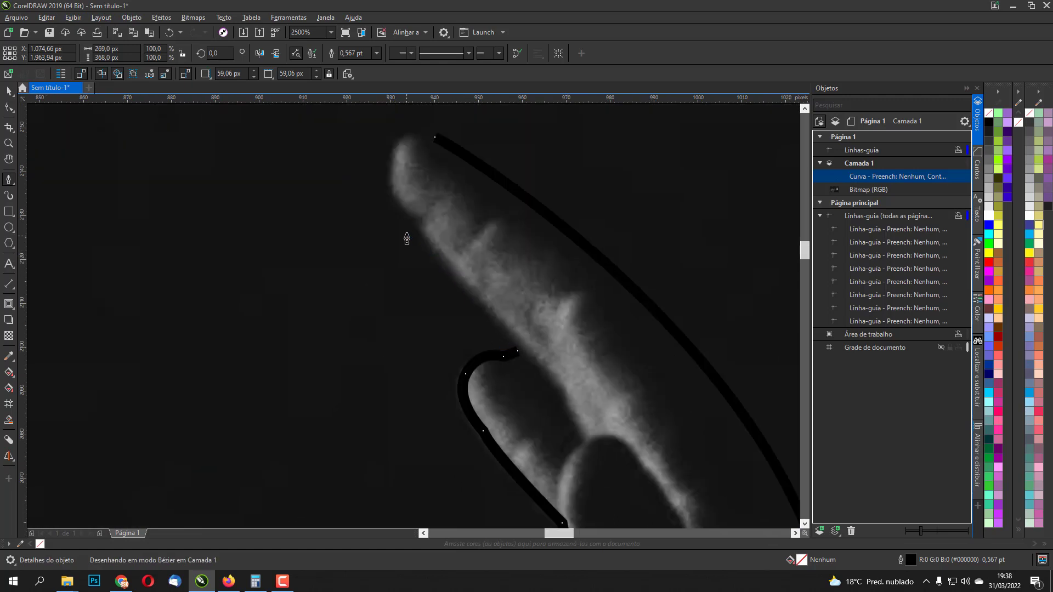
pyautogui.doubleClick(447, 267)
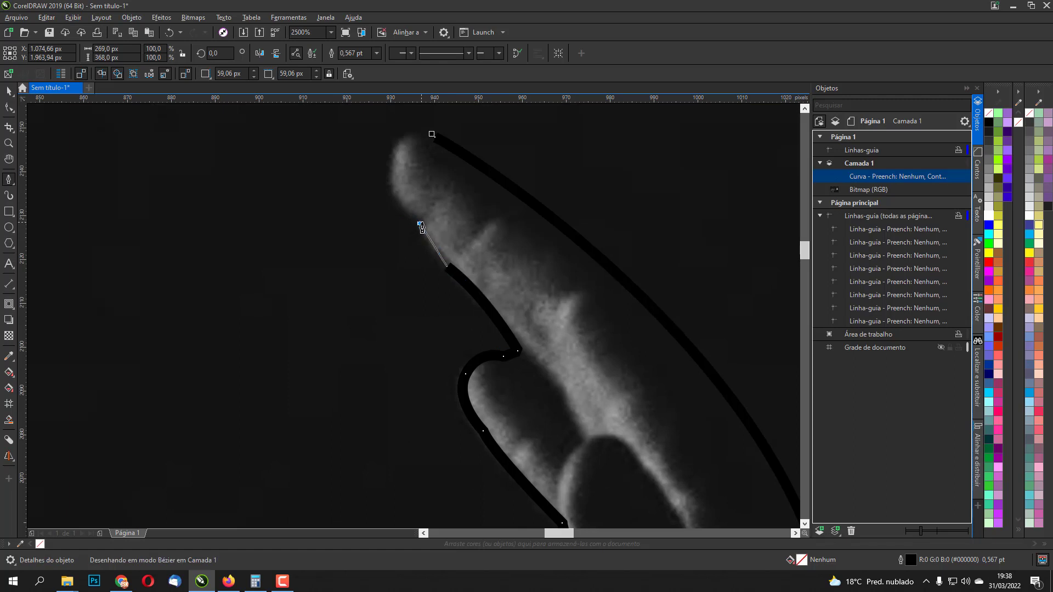
pyautogui.click(418, 221)
pyautogui.moveTo(394, 160); pyautogui.dragTo(393, 129)
pyautogui.hotkey('ctrl', 'z')
# Set the closed hand and forearm curve's outline width to Esp. mínima (hairline).
pyautogui.scroll(-5, 550, 209)
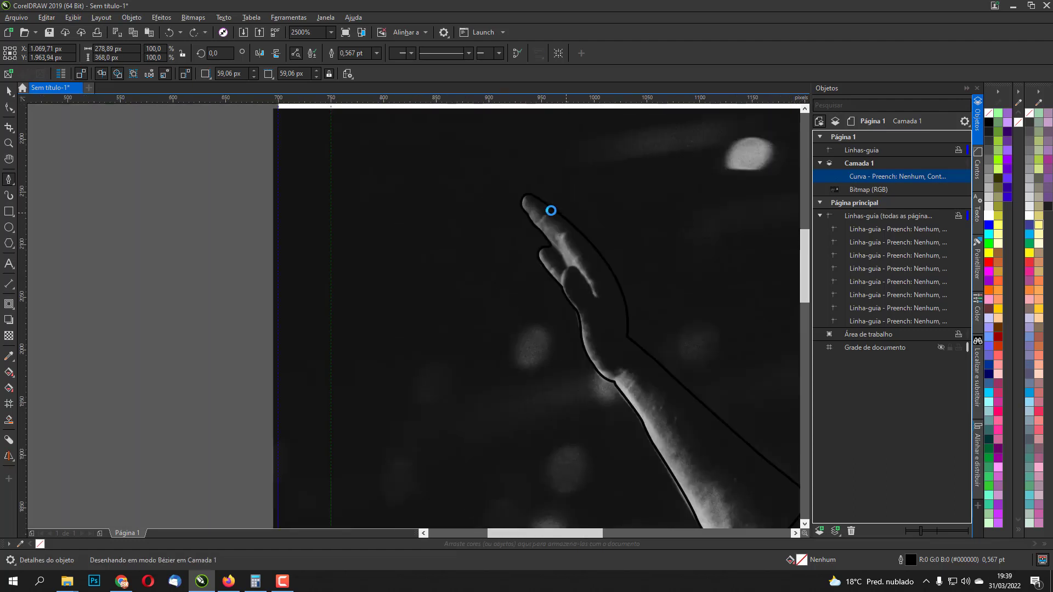
pyautogui.press('space')
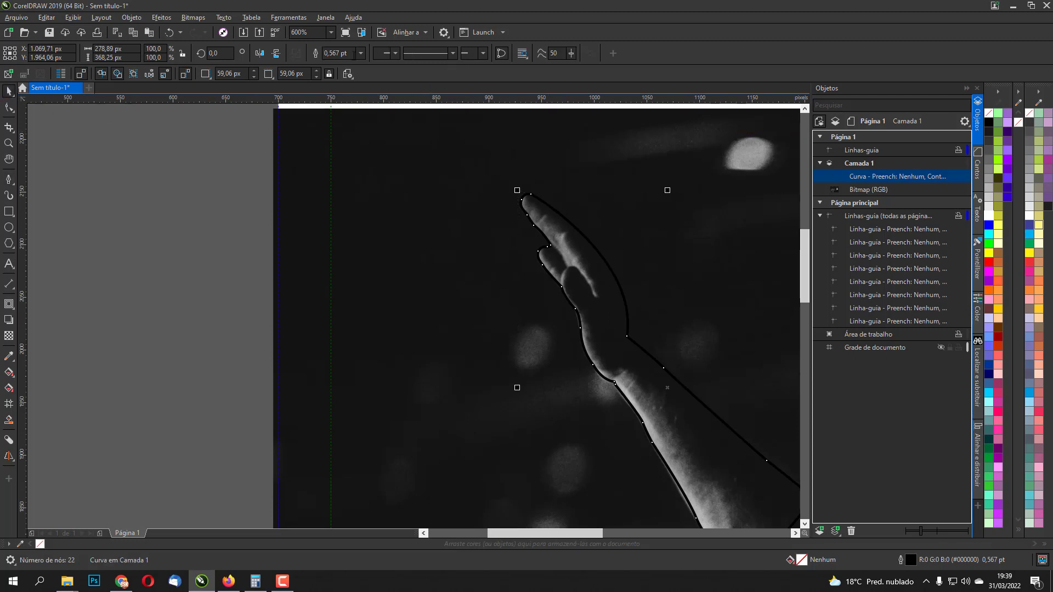
pyautogui.click(360, 55)
pyautogui.click(347, 73)
# Intersect the traced curve with the photo to extract the hand and forearm as a separate bitmap.
pyautogui.moveTo(633, 382); pyautogui.dragTo(450, 298)
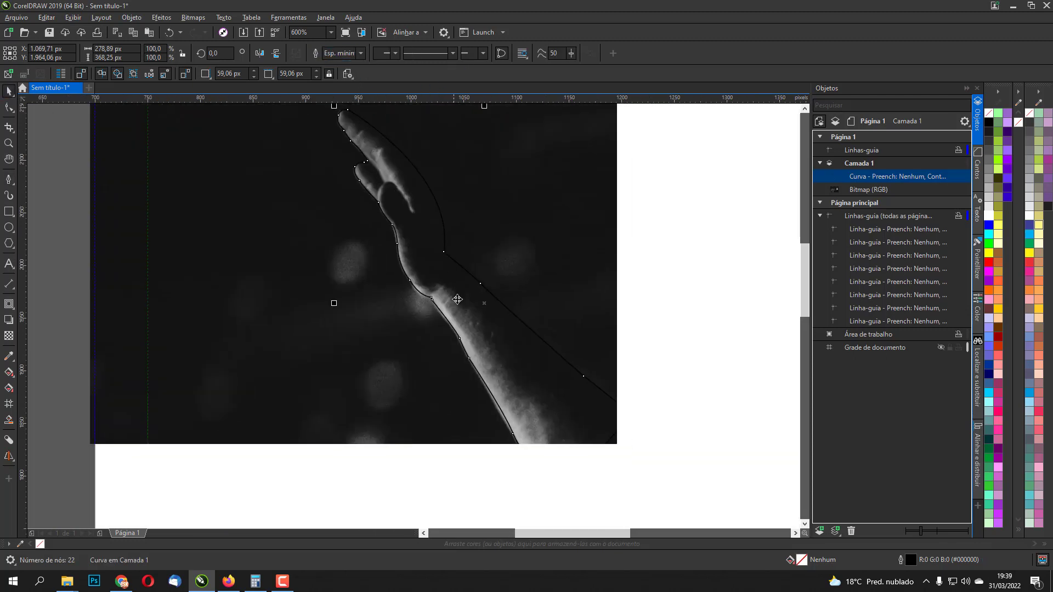
pyautogui.scroll(-2, 450, 298)
pyautogui.keyDown('shift'); pyautogui.click(649, 371); pyautogui.keyUp('shift')
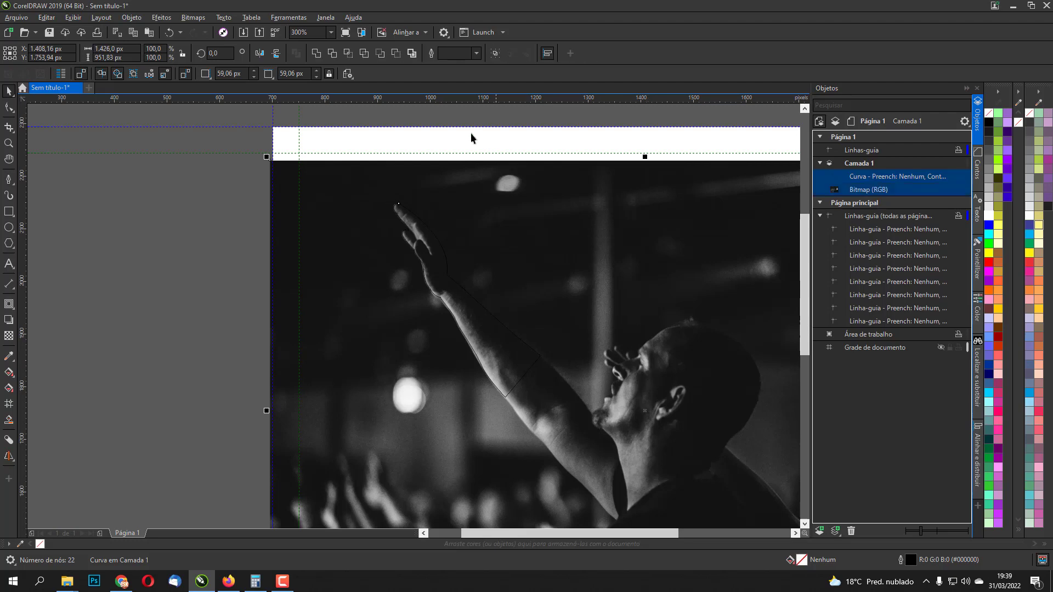
pyautogui.click(354, 54)
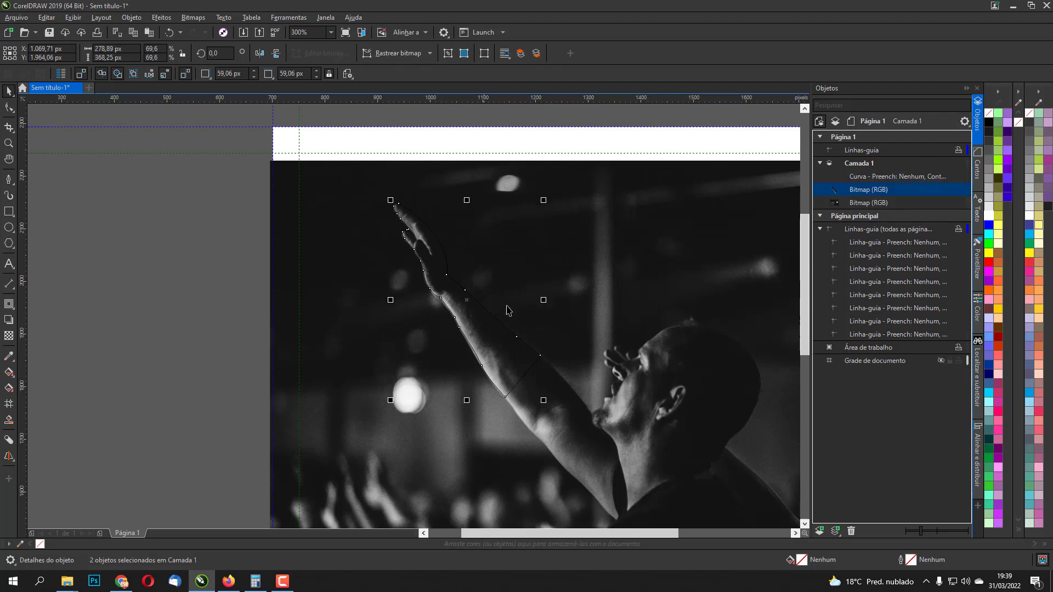
# Hide the traced curve and the original photo to inspect the extracted arm on its own, and show both again.
pyautogui.click(242, 227)
pyautogui.click(484, 321)
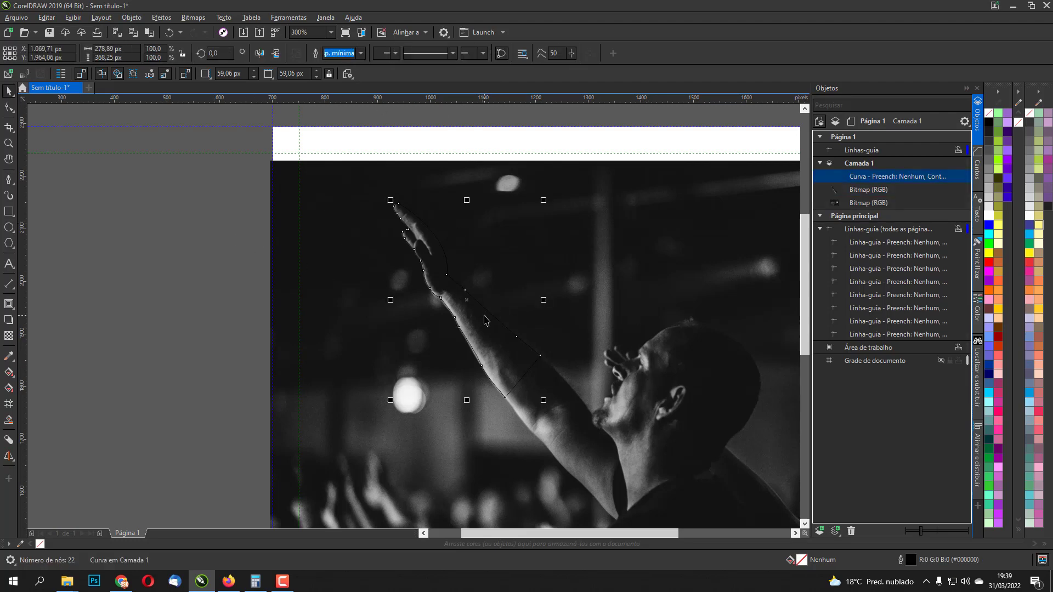
pyautogui.click(955, 177)
pyautogui.click(955, 203)
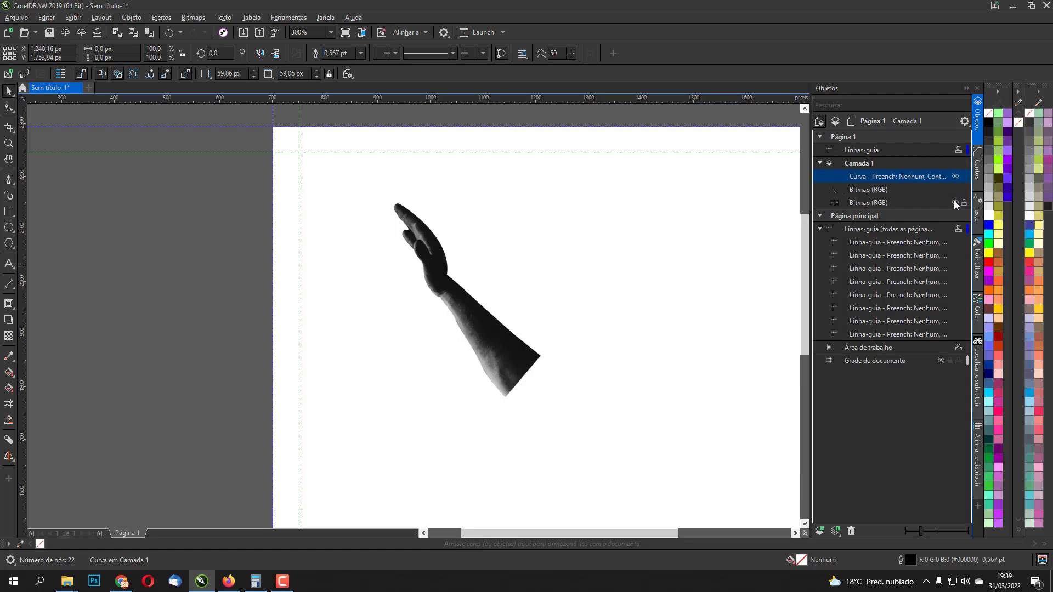
pyautogui.click(954, 203)
pyautogui.click(954, 190)
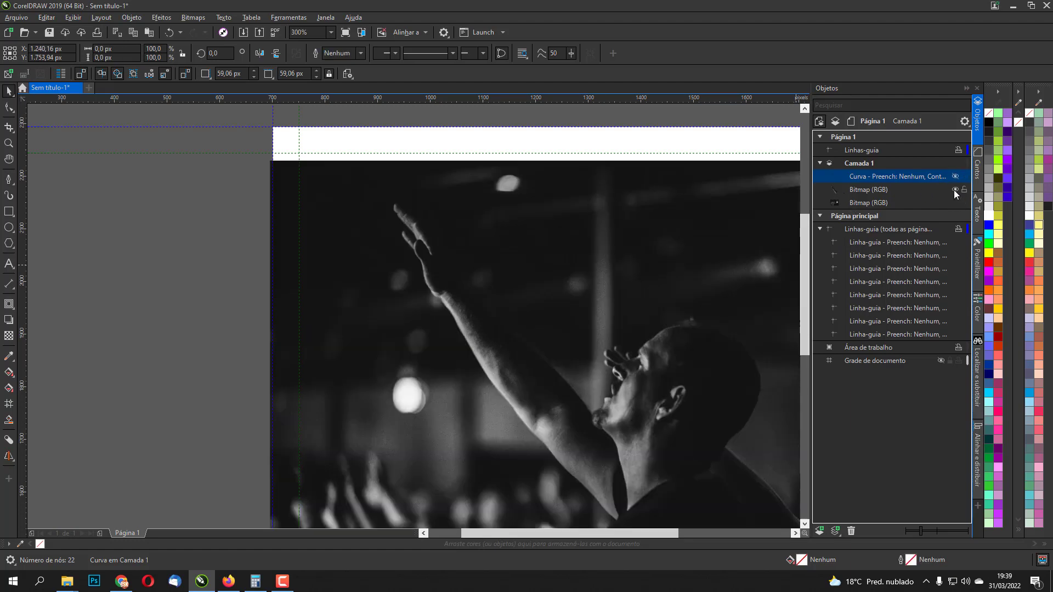
pyautogui.click(955, 177)
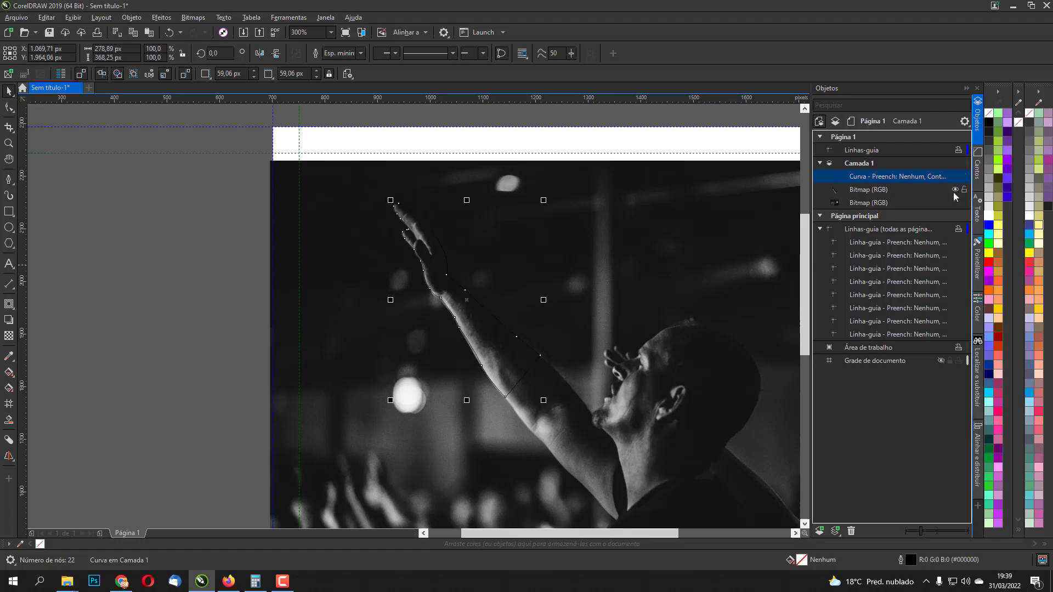
# Group the traced curve, the extracted arm and the original photo into one object.
pyautogui.scroll(-1, 700, 192)
pyautogui.moveTo(554, 207); pyautogui.dragTo(378, 158)
pyautogui.moveTo(244, 110); pyautogui.dragTo(727, 388)
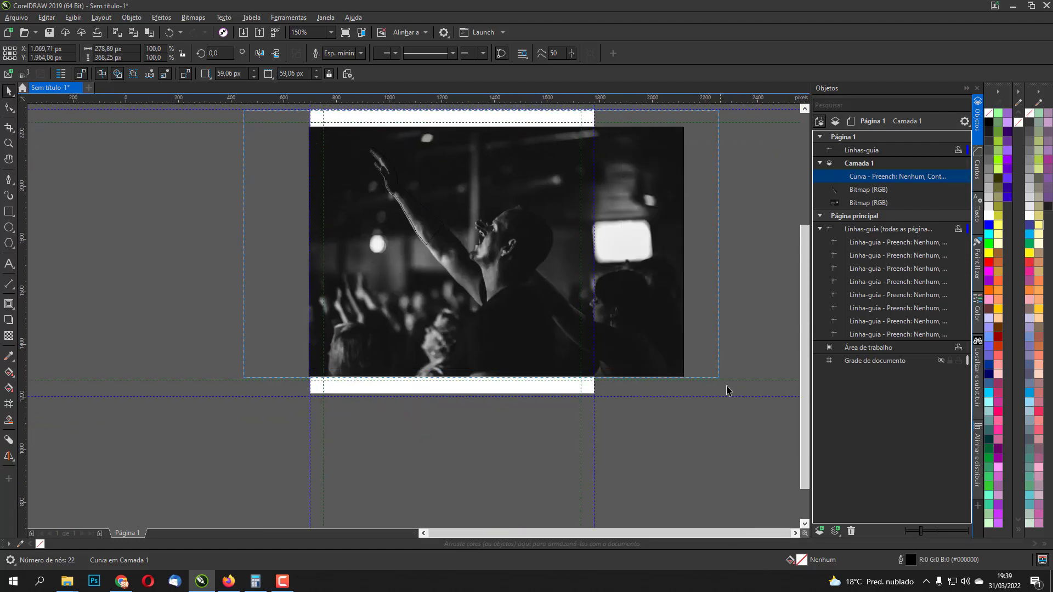
pyautogui.hotkey('ctrl', 'a')
pyautogui.hotkey('ctrl', 'g')
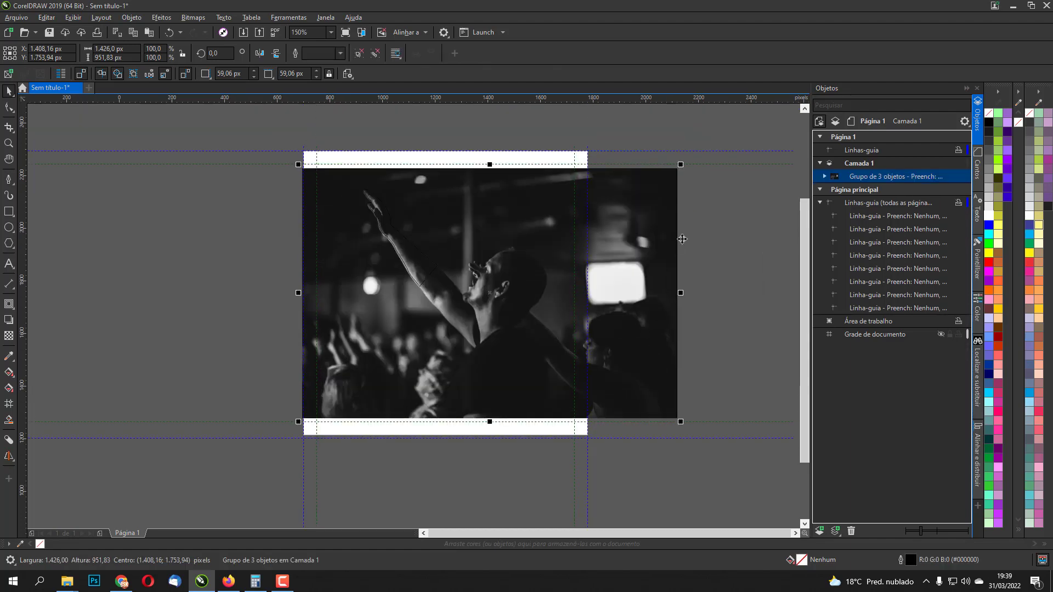
# Scale the group proportionally to about 1,249 × 834 px and shift it horizontally to meet the page's left edge.
pyautogui.scroll(2, 407, 255)
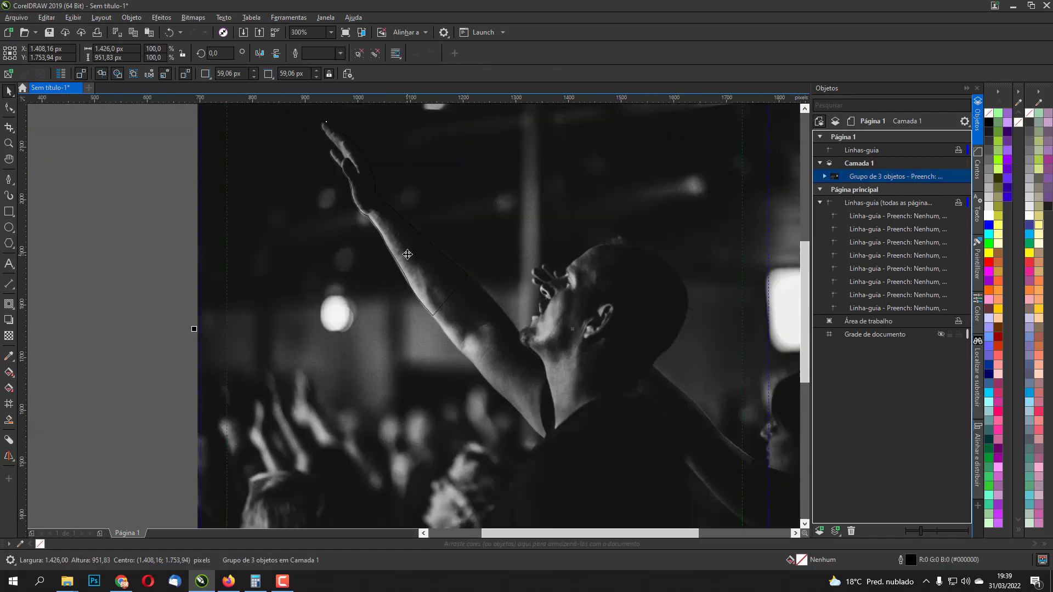
pyautogui.scroll(-2, 410, 254)
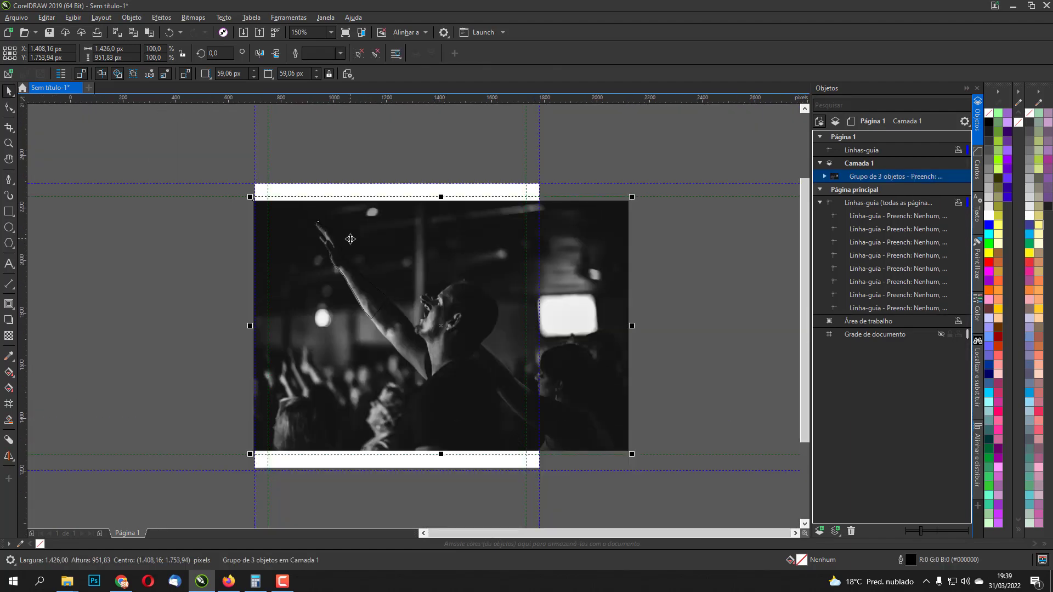
pyautogui.moveTo(639, 190); pyautogui.dragTo(616, 192)
pyautogui.moveTo(537, 239); pyautogui.dragTo(519, 237)
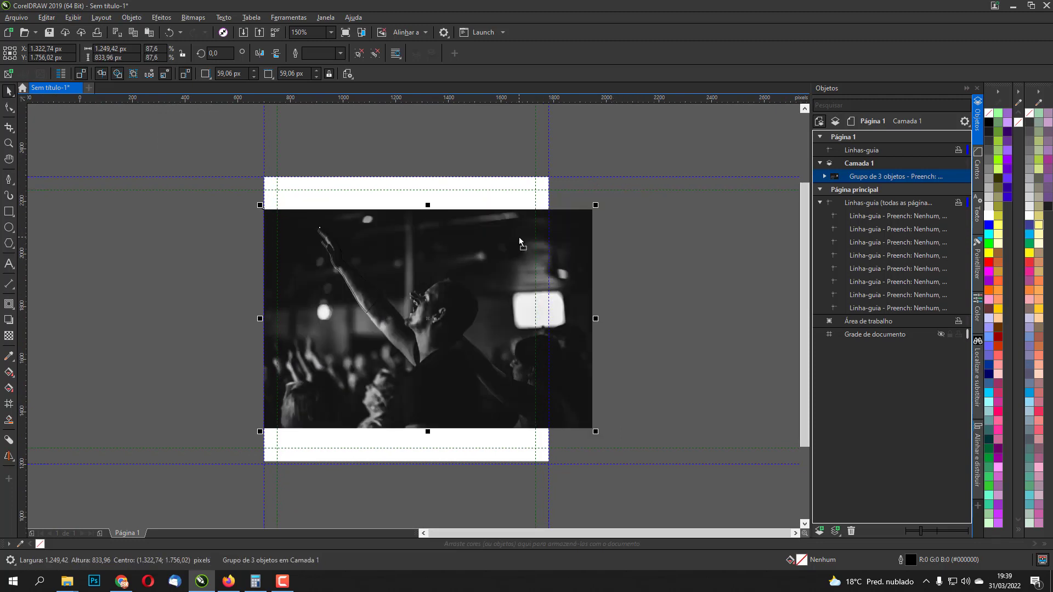
pyautogui.click(648, 234)
# Draw a rectangle of about 1,080 × 232.5 px across the top of the page, overlapping the photo's upper edge.
pyautogui.scroll(2, 379, 222)
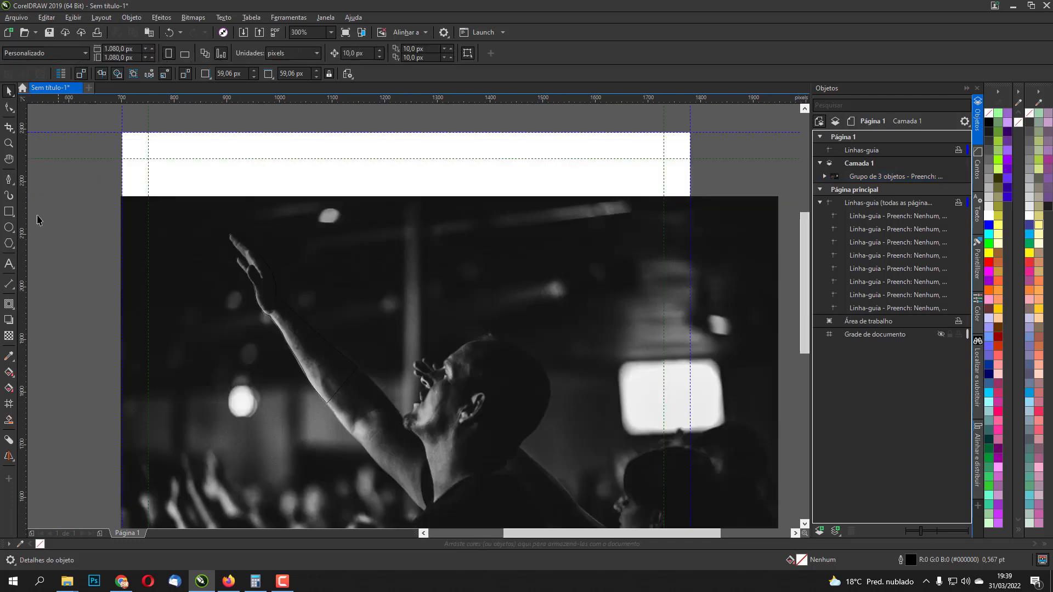
pyautogui.click(10, 212)
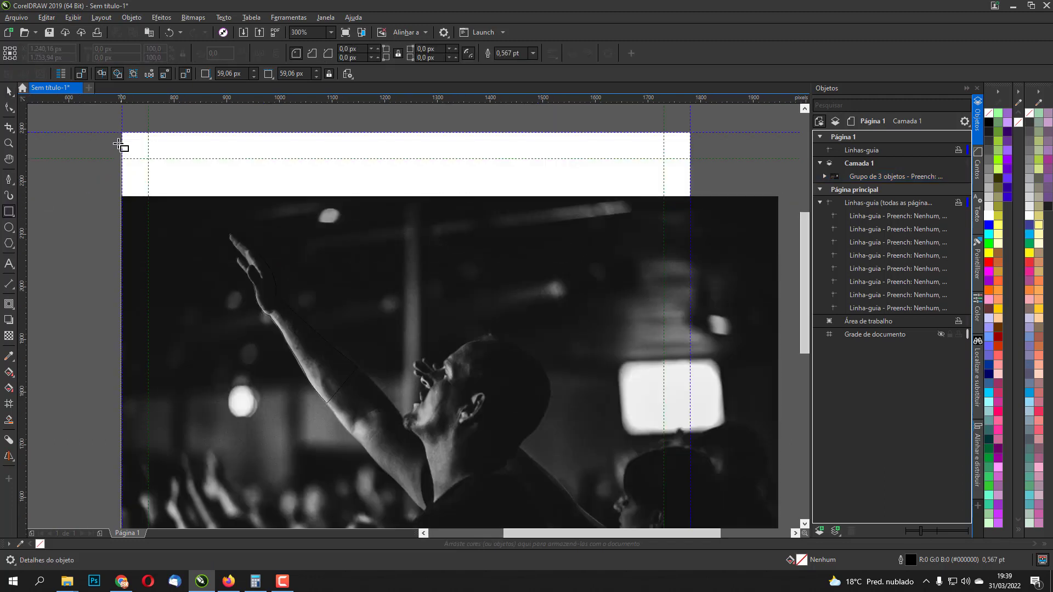
pyautogui.moveTo(122, 132); pyautogui.dragTo(690, 256)
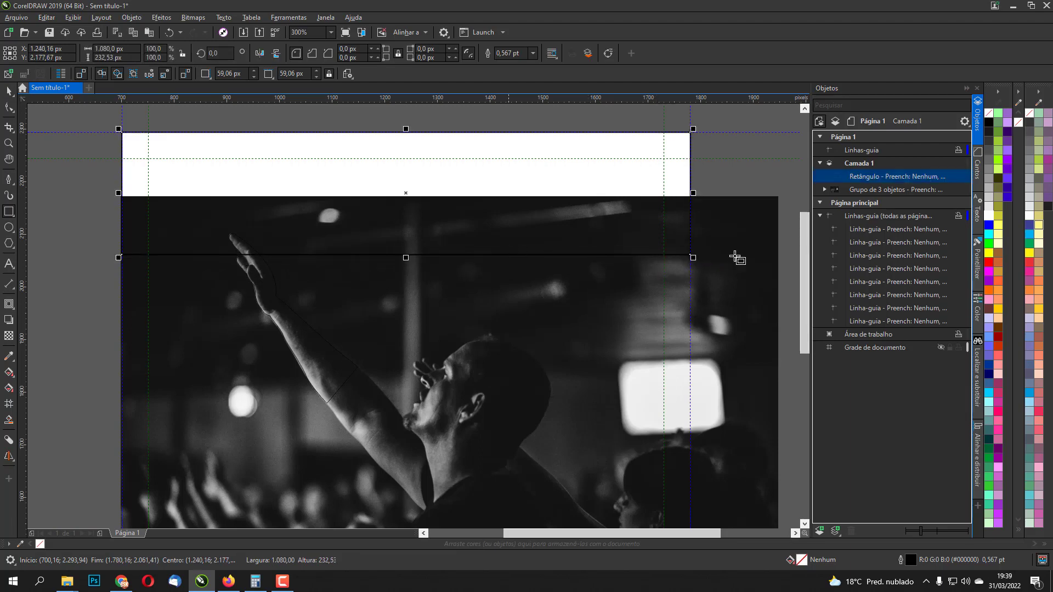
# Fill the top rectangle with the dark grey #131313 sampled from the photo's background and remove its outline.
pyautogui.click(8, 356)
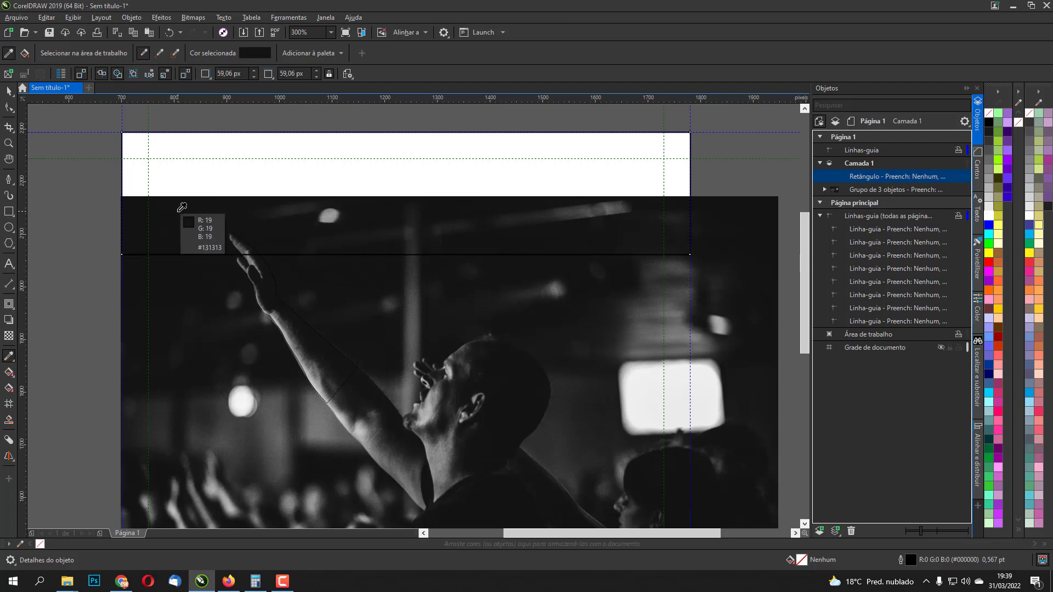
pyautogui.click(181, 207)
pyautogui.click(235, 179)
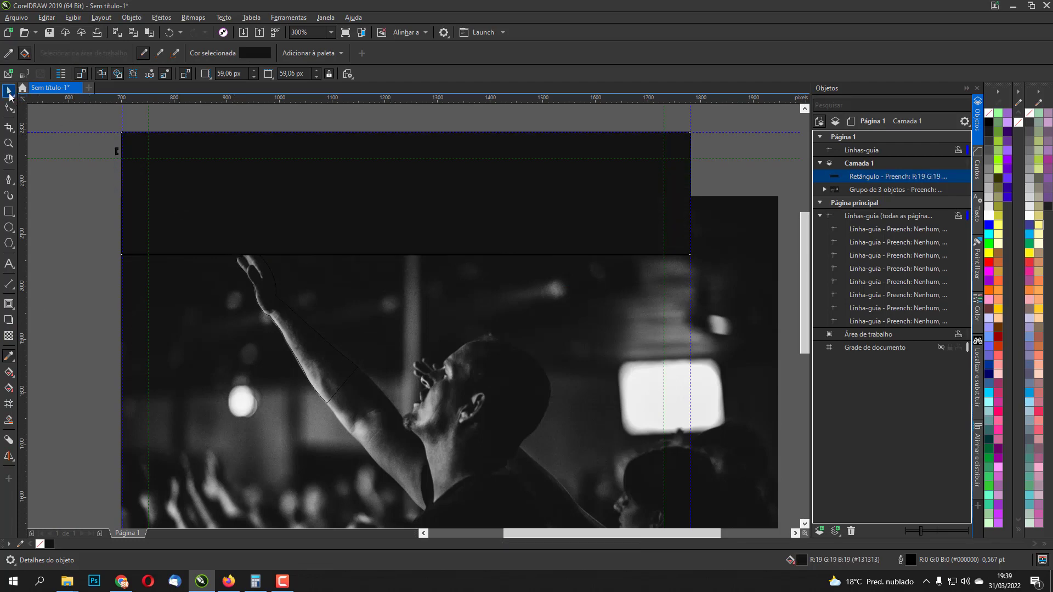
pyautogui.click(9, 94)
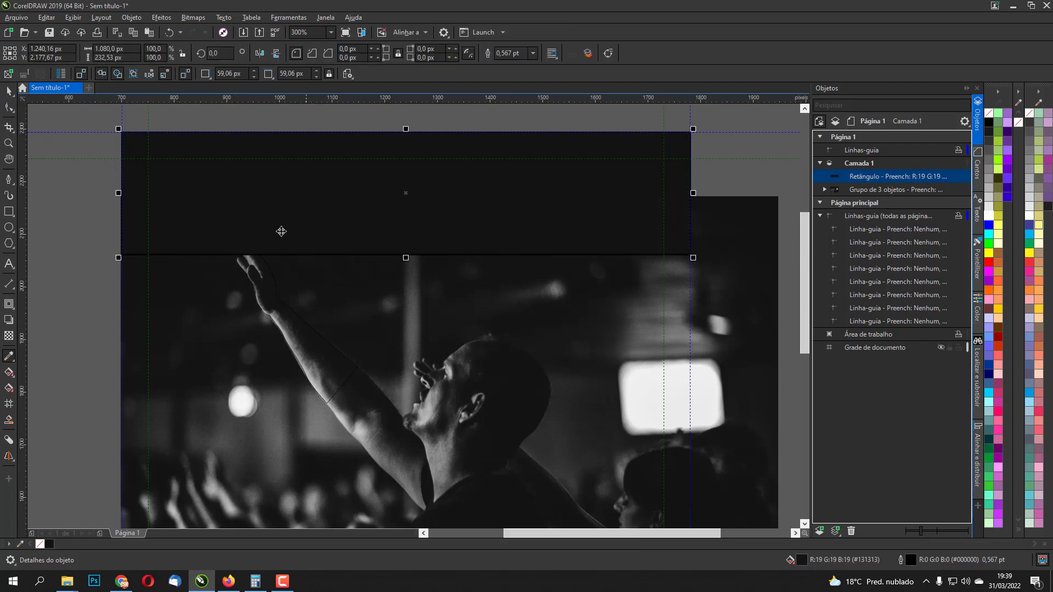
pyautogui.rightClick(988, 113)
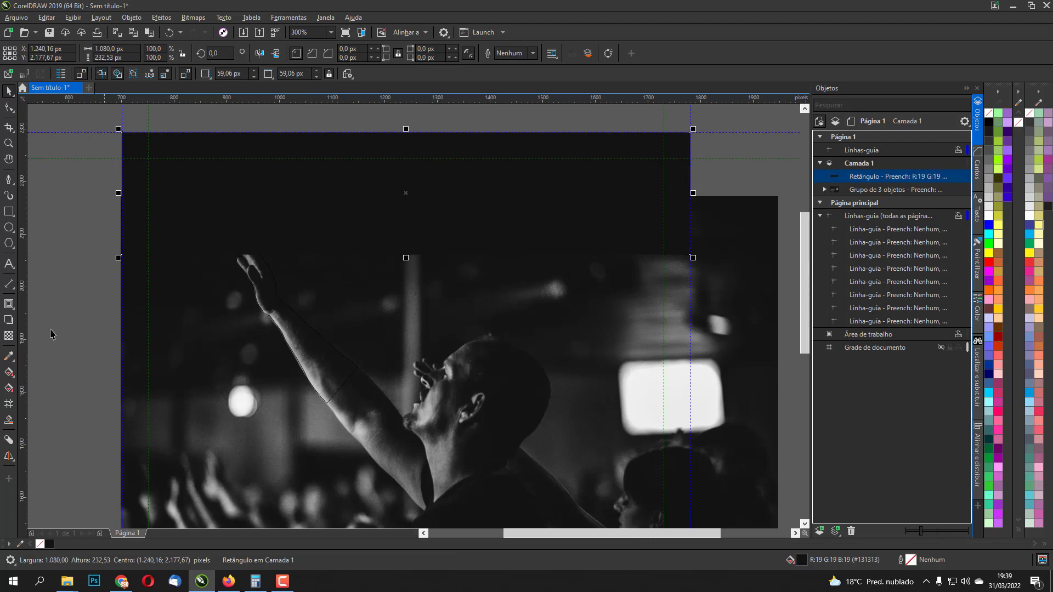
# Apply a vertical linear transparency to the top rectangle so it fades downward into the photo.
pyautogui.click(9, 336)
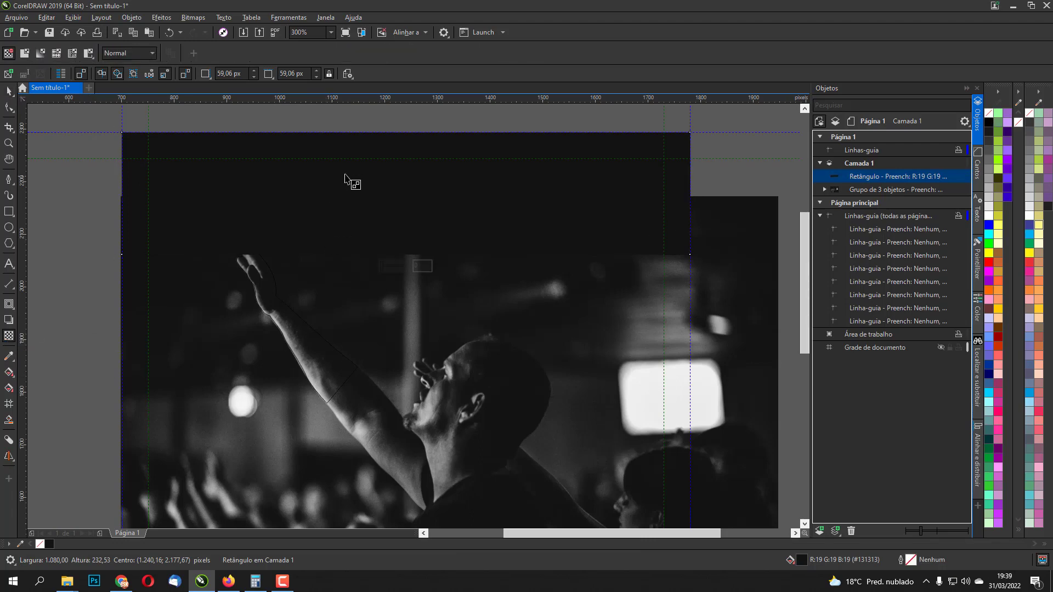
pyautogui.moveTo(346, 169); pyautogui.dragTo(347, 230)
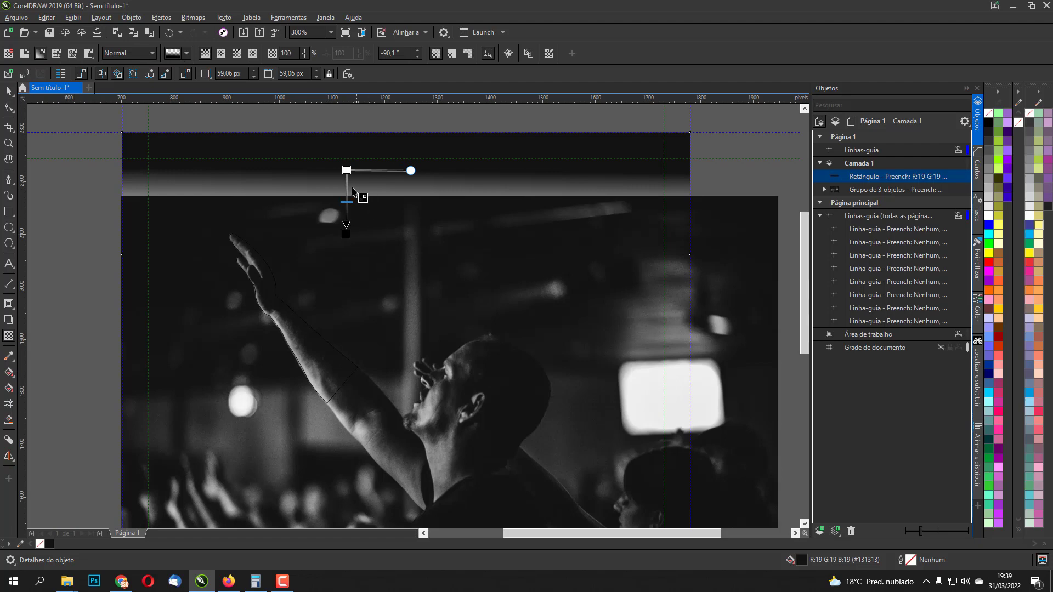
pyautogui.moveTo(352, 191); pyautogui.dragTo(356, 228)
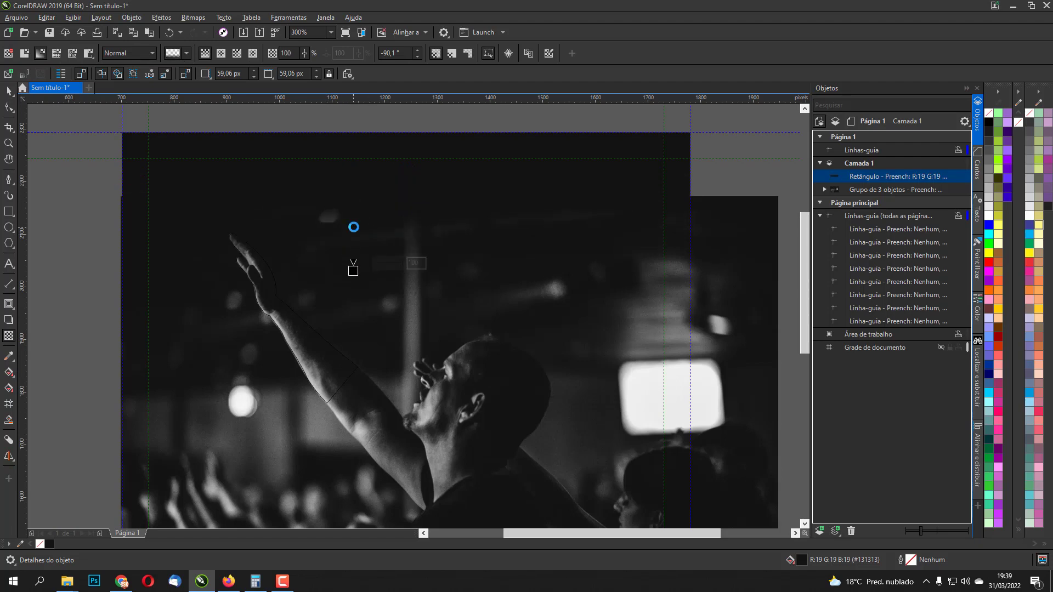
pyautogui.moveTo(353, 270); pyautogui.dragTo(354, 218)
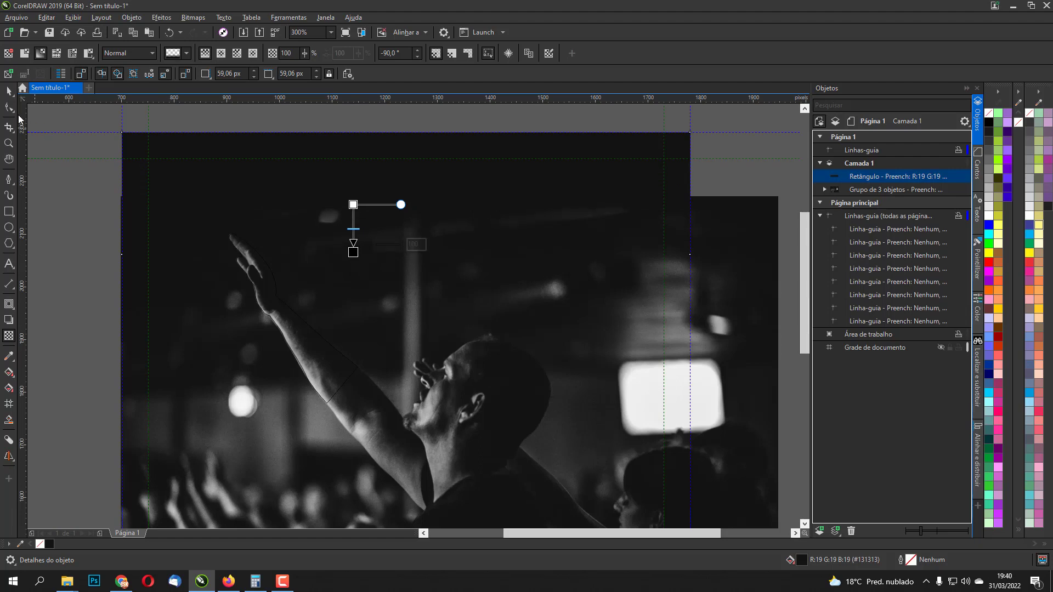
pyautogui.click(10, 94)
# Stretch the faded top rectangle downward to a height of about 291.6 px, keeping its upper edge in place.
pyautogui.scroll(-1, 330, 161)
pyautogui.click(310, 125)
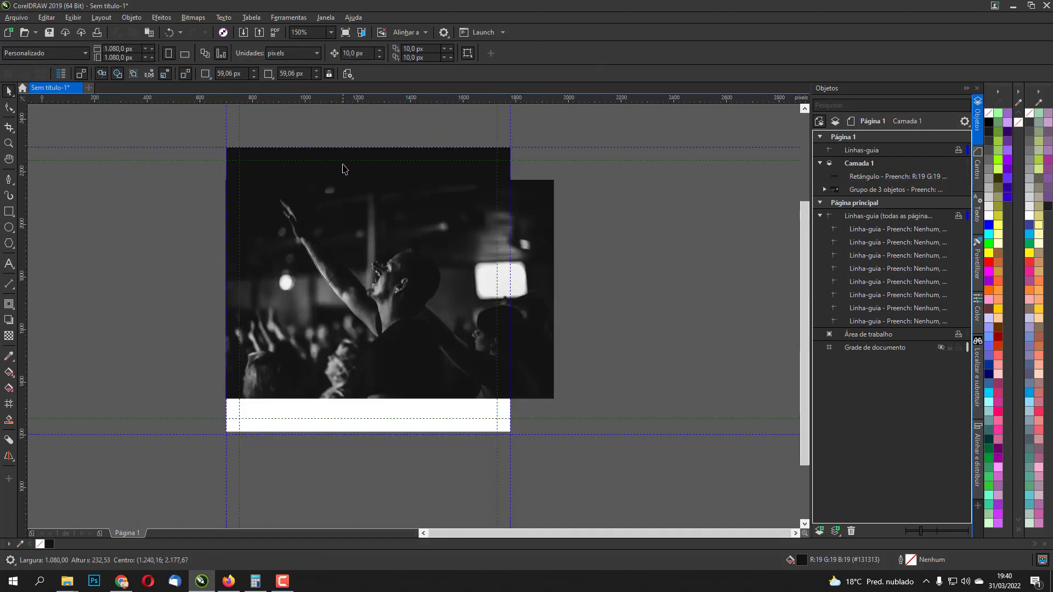
pyautogui.click(344, 169)
pyautogui.moveTo(368, 211); pyautogui.dragTo(371, 226)
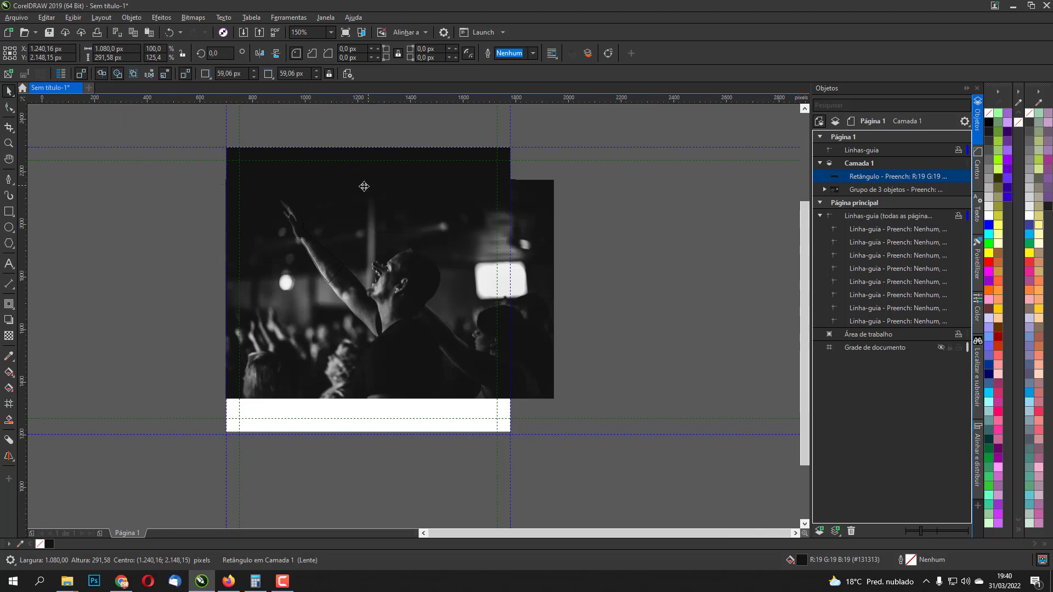
# Place a vertically mirrored copy of the faded rectangle along the page's lower edge, covering the white strip beneath the photo.
pyautogui.moveTo(365, 186); pyautogui.dragTo(366, 321)
pyautogui.click(276, 53)
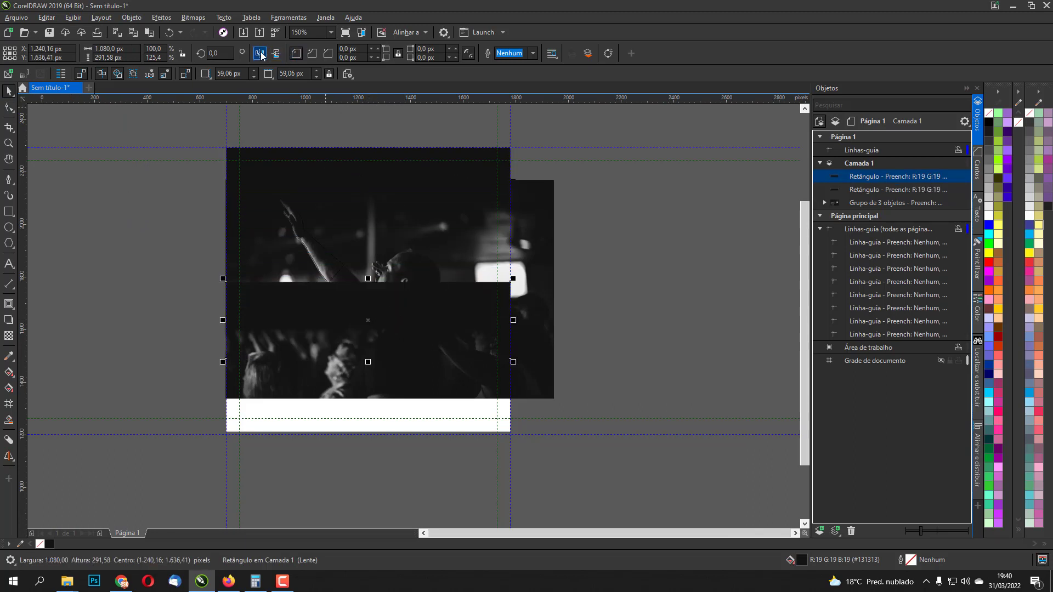
pyautogui.click(262, 53)
pyautogui.moveTo(383, 338); pyautogui.dragTo(369, 271)
pyautogui.scroll(2, 345, 427)
pyautogui.scroll(-4, 369, 271)
pyautogui.click(407, 315)
pyautogui.moveTo(439, 238); pyautogui.dragTo(455, 409)
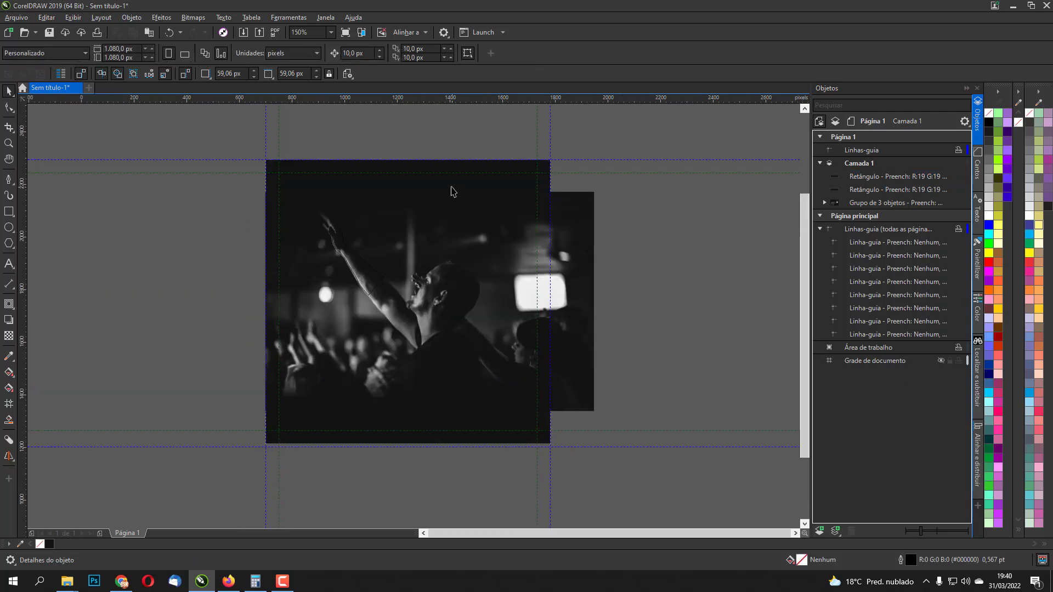
# Ungroup the three-object group containing the traced curve, the extracted arm and the original photo.
pyautogui.click(451, 191)
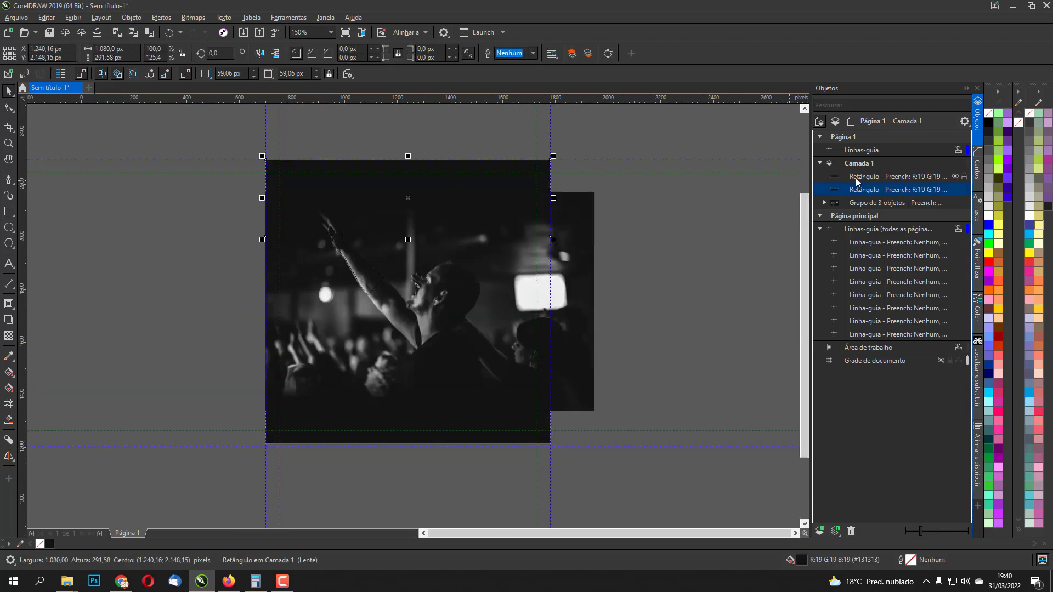
pyautogui.click(825, 203)
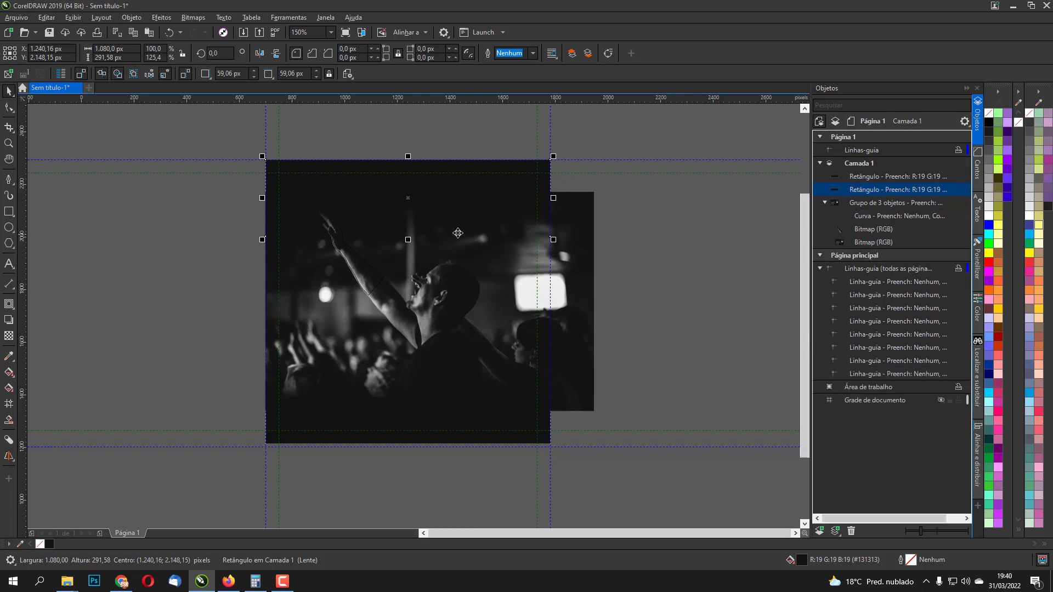
pyautogui.scroll(2, 367, 219)
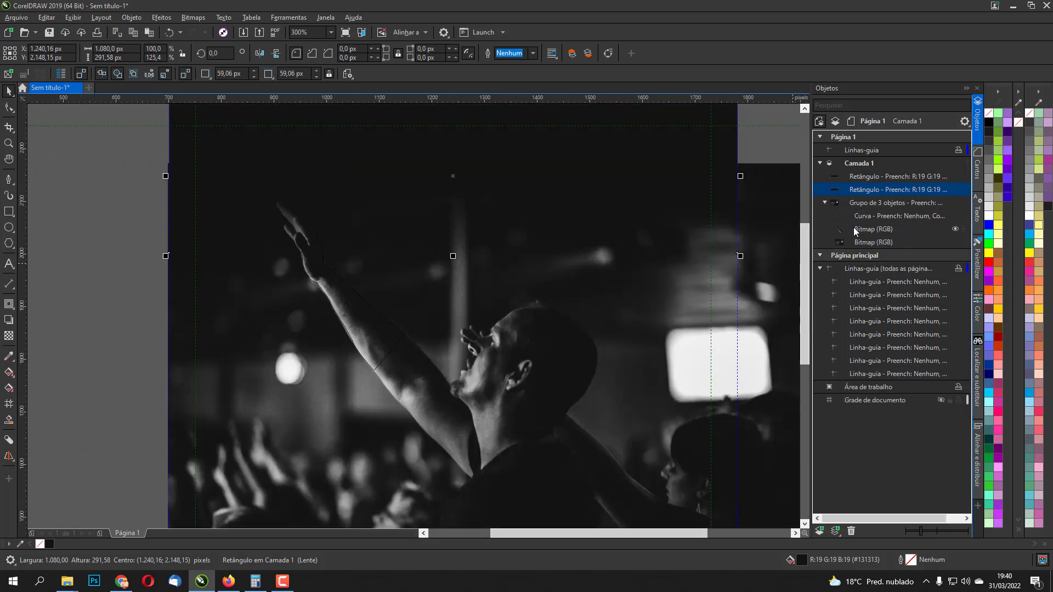
pyautogui.click(871, 207)
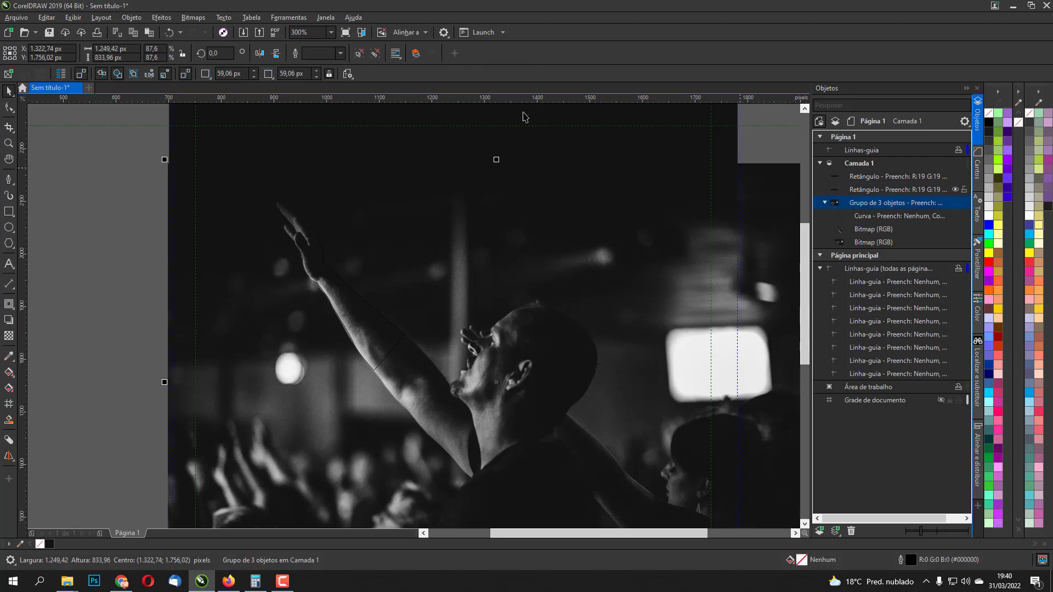
pyautogui.hotkey('ctrl', 'u')
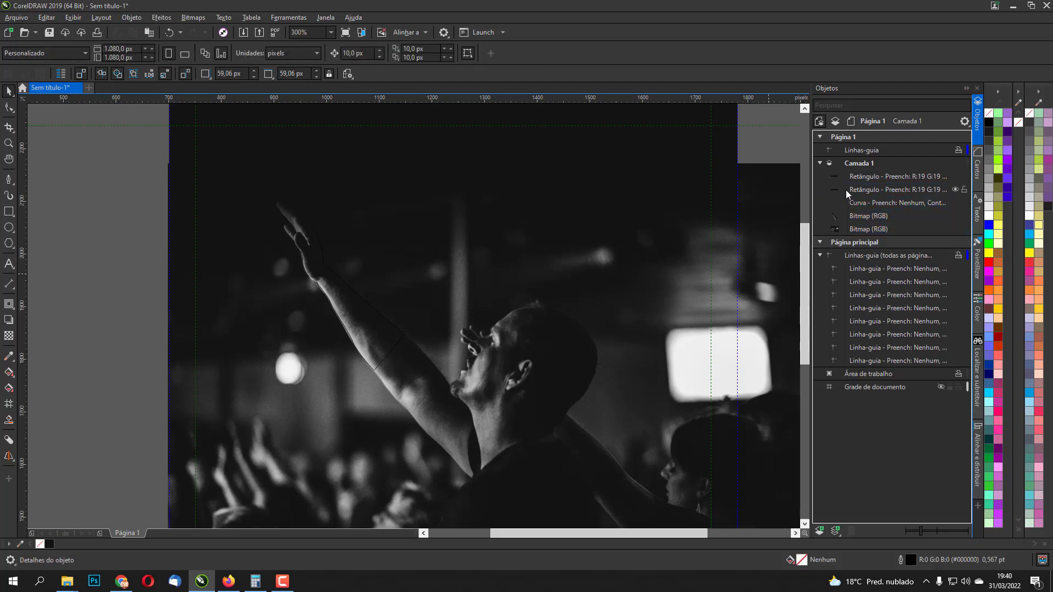
# Move both faded rectangles in the stacking order to between the extracted arm bitmap and the original photo.
pyautogui.click(846, 189)
pyautogui.keyDown('shift'); pyautogui.click(858, 177); pyautogui.keyUp('shift')
pyautogui.moveTo(856, 189); pyautogui.dragTo(853, 222)
pyautogui.press('Escape')
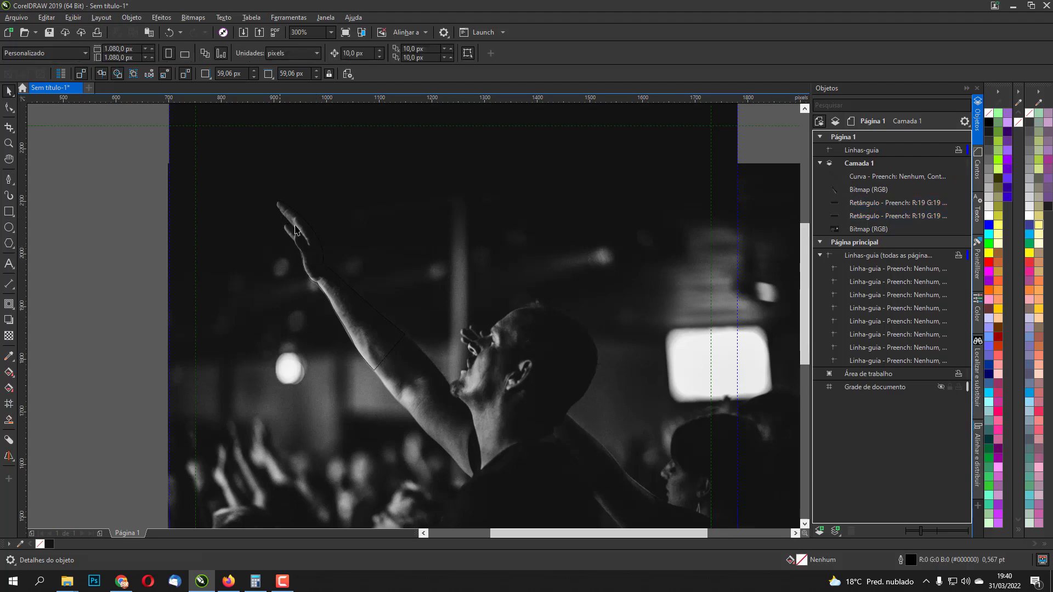
# Fill the traced arm curve with bright green #99FF00 and remove its outline.
pyautogui.click(373, 322)
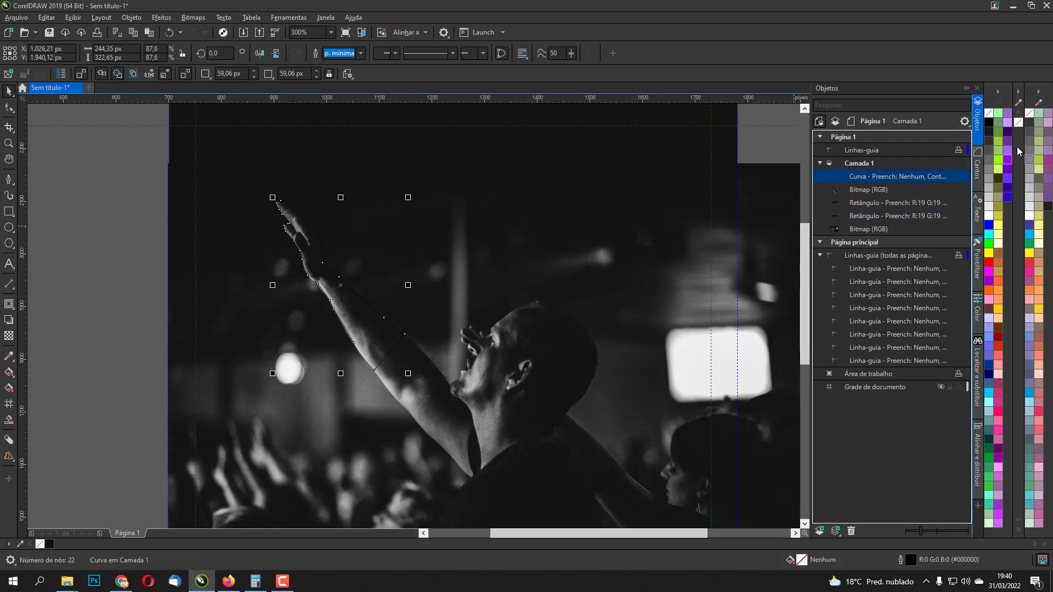
pyautogui.click(998, 161)
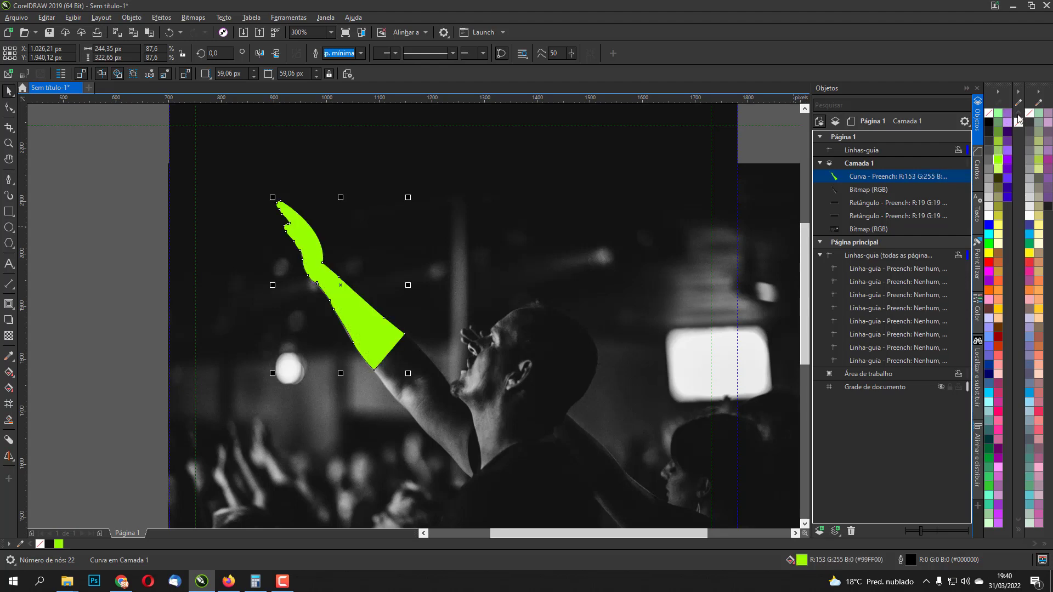
pyautogui.rightClick(1018, 121)
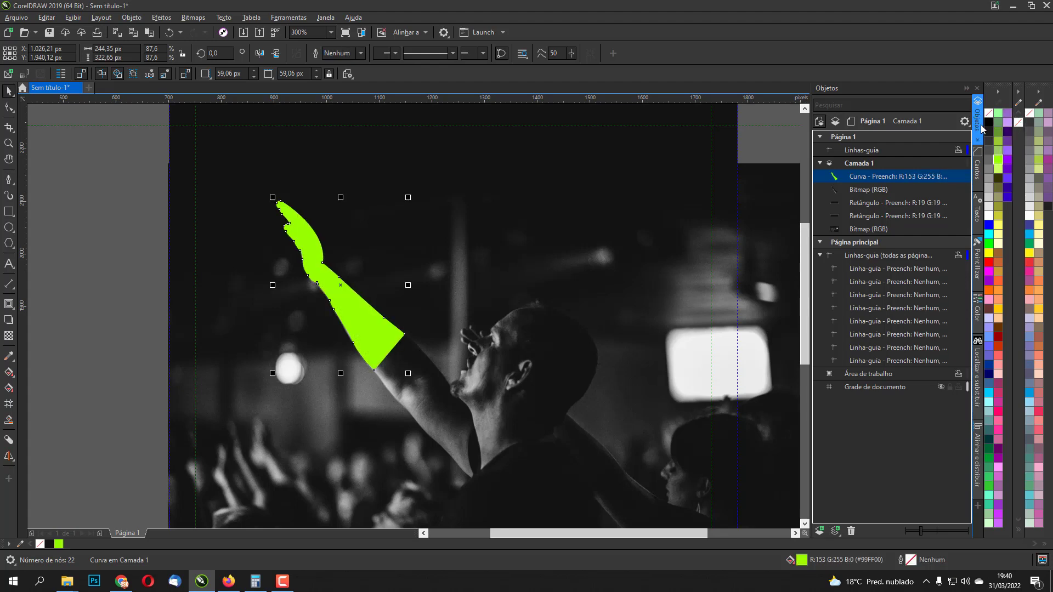
# Hide the green arm curve and clear the selection.
pyautogui.click(955, 176)
pyautogui.scroll(-1, 333, 293)
pyautogui.moveTo(431, 317); pyautogui.dragTo(473, 310)
pyautogui.click(681, 270)
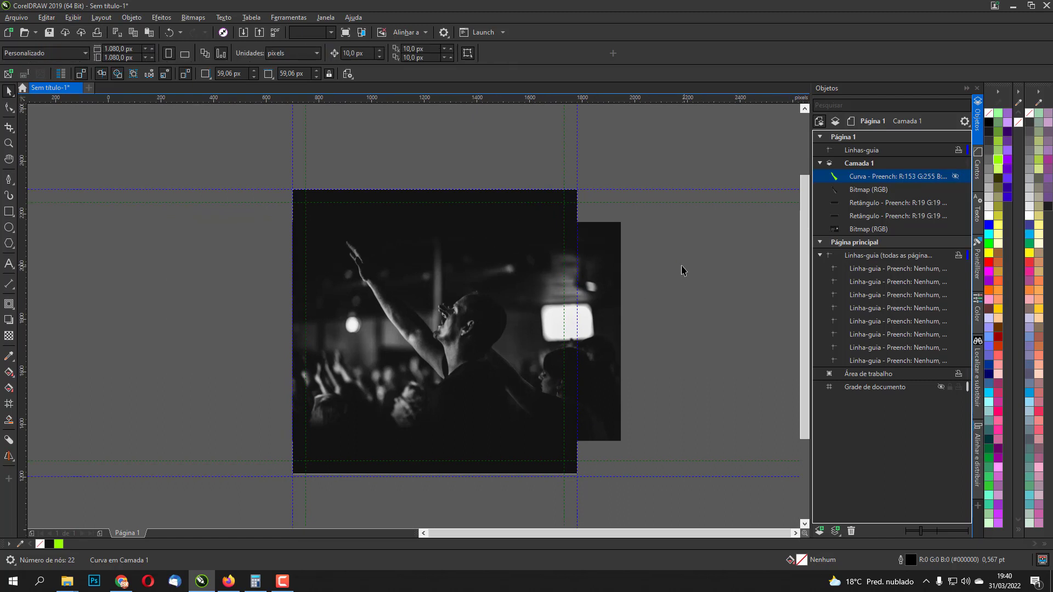
pyautogui.press('Escape')
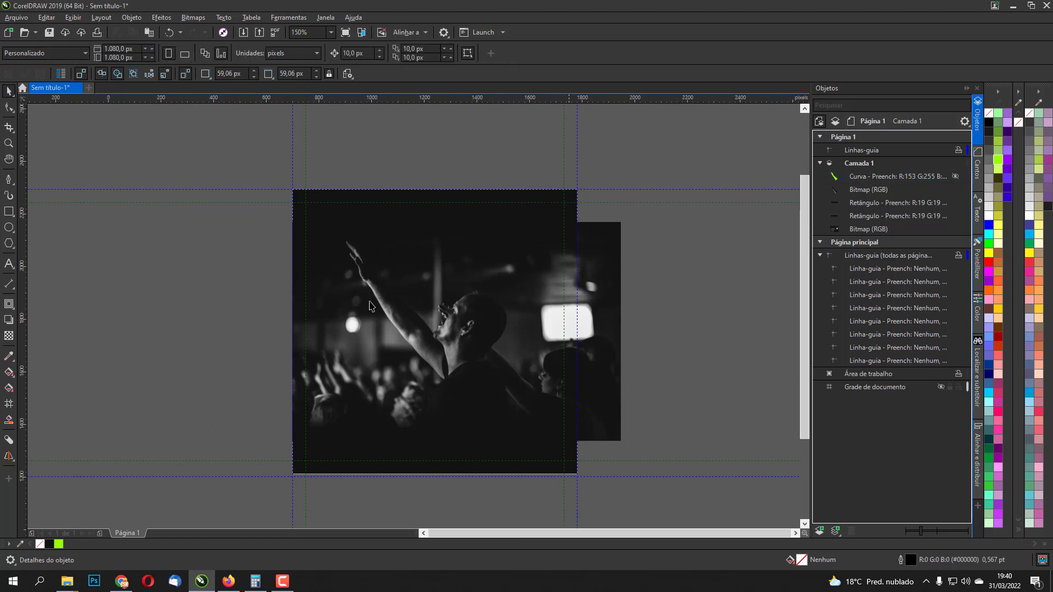
# Add two separate artistic text objects above the page, reading "Culto de" and "jovens".
pyautogui.click(9, 264)
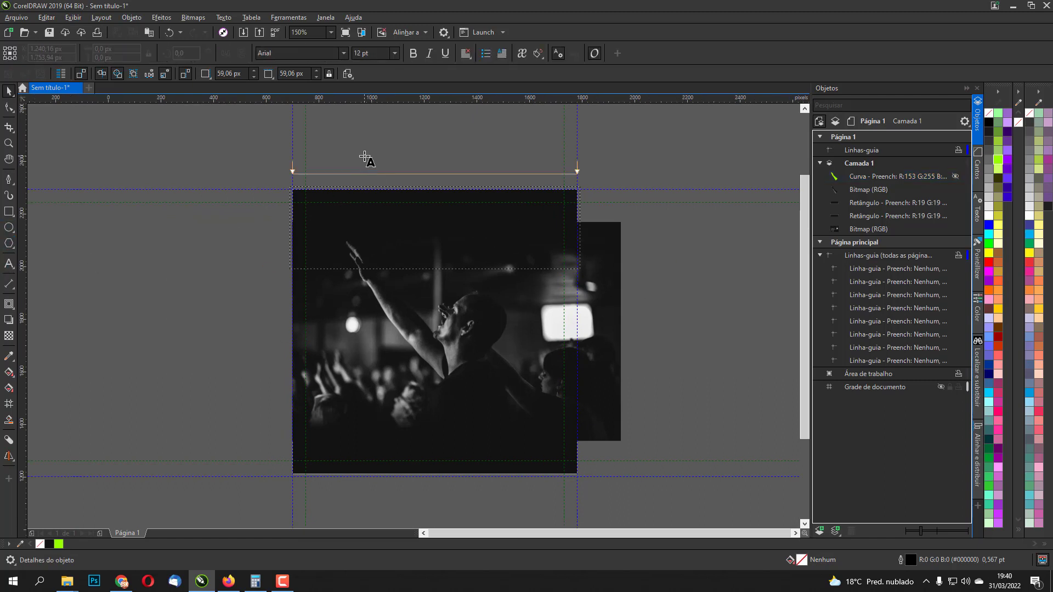
pyautogui.click(364, 157)
pyautogui.write('Cult')
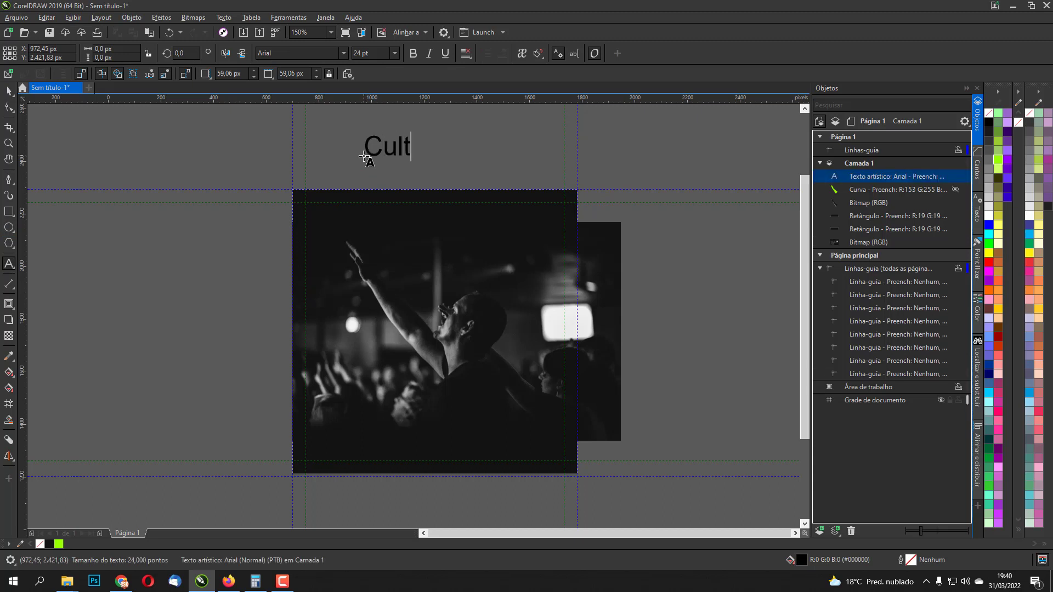
pyautogui.write('o de')
pyautogui.click(356, 174)
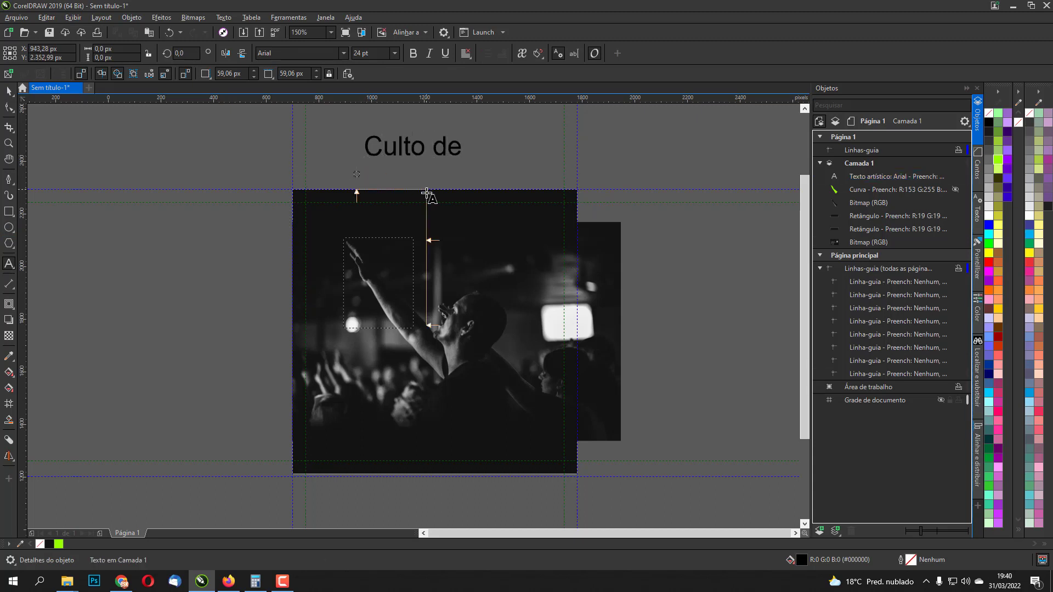
pyautogui.write('jovens')
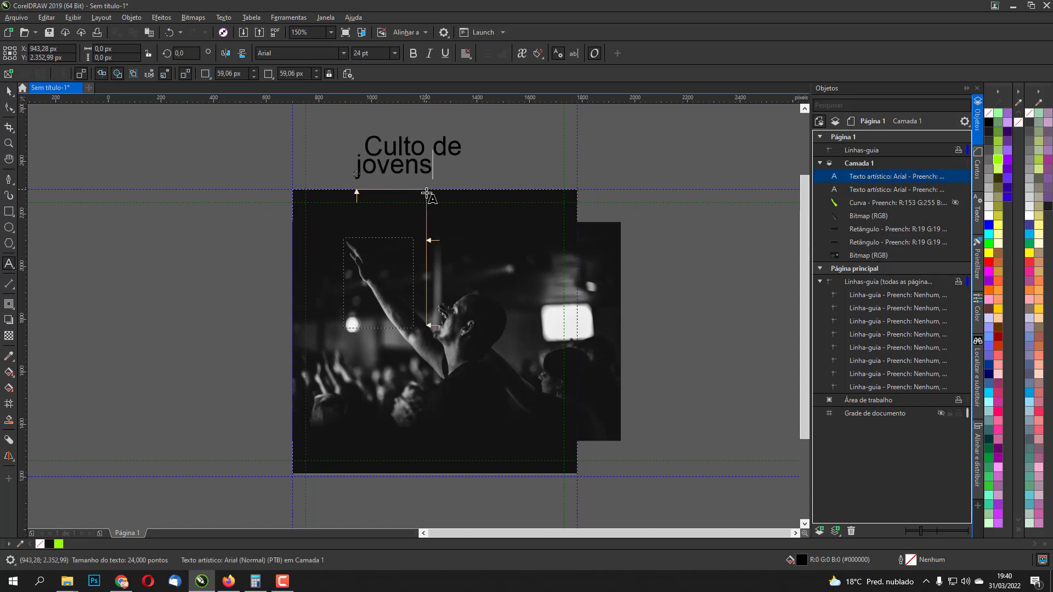
# Set the font of the "jovens" text to Quicksilver.
pyautogui.click(8, 92)
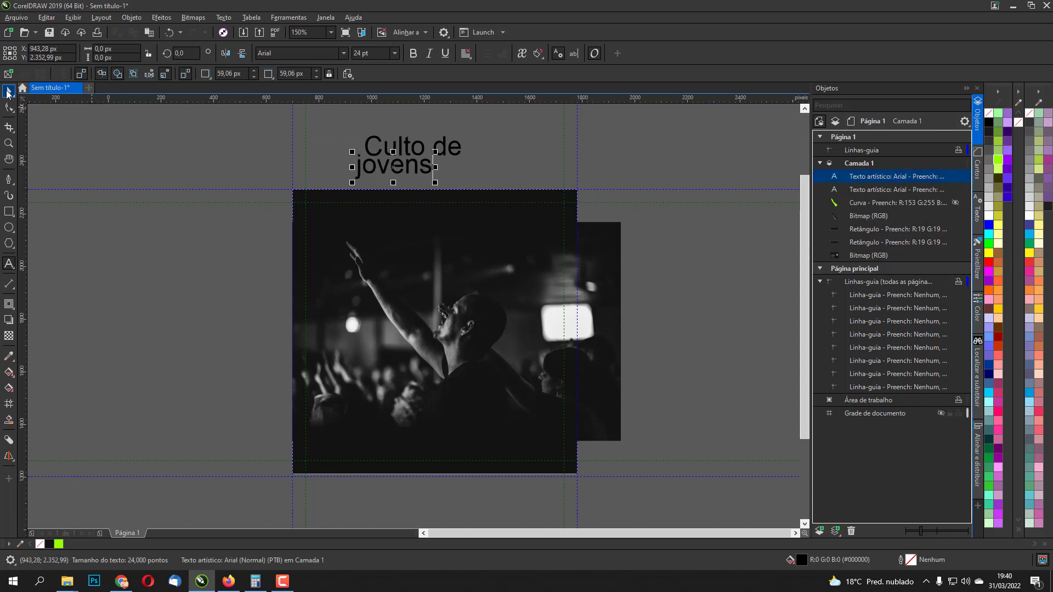
pyautogui.click(343, 53)
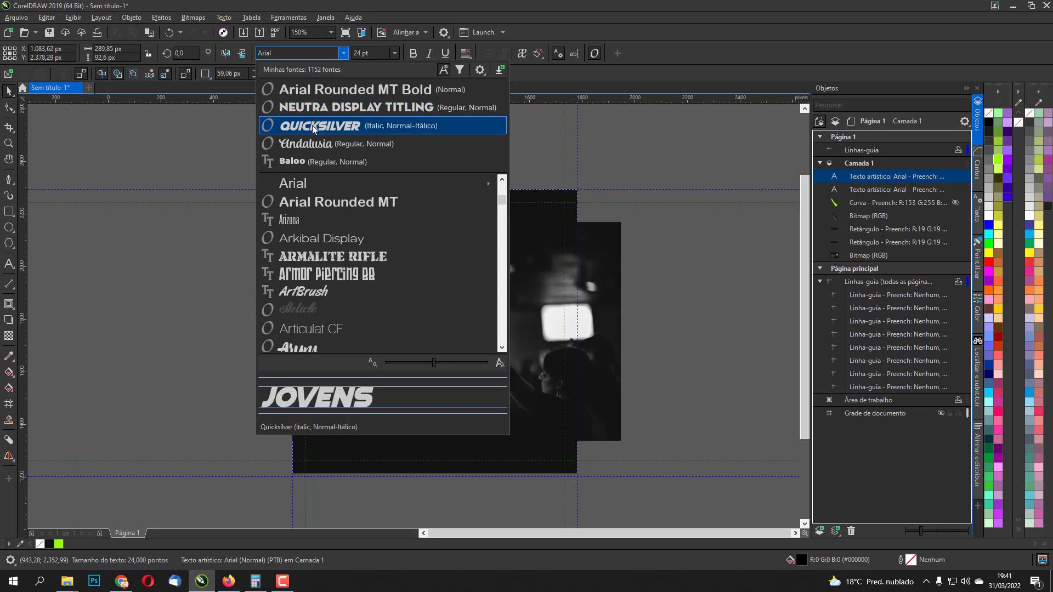
pyautogui.click(311, 125)
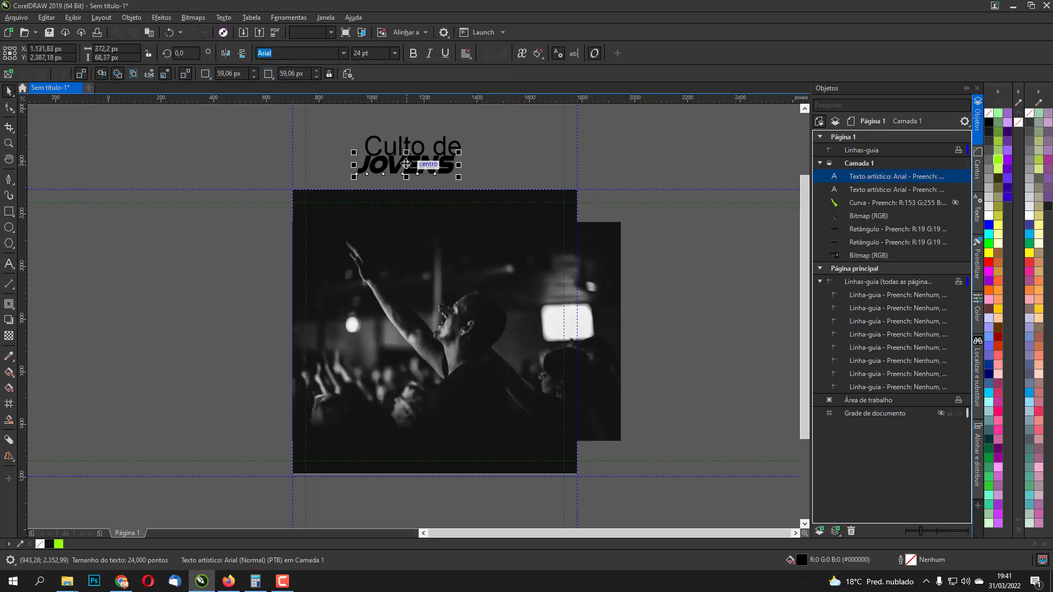
# Enlarge the JOVENS text to about 744 × 137 px and centre it horizontally on the page, across the raised hand.
pyautogui.moveTo(405, 165); pyautogui.dragTo(552, 236)
pyautogui.scroll(2, 465, 257)
pyautogui.moveTo(505, 263); pyautogui.dragTo(555, 253)
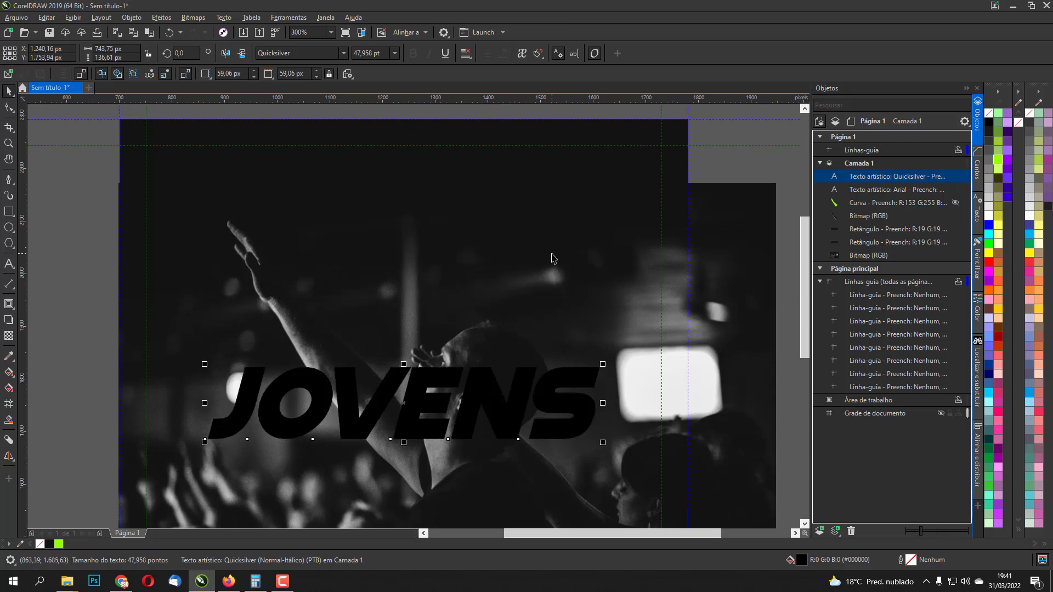
pyautogui.moveTo(421, 387); pyautogui.dragTo(443, 242)
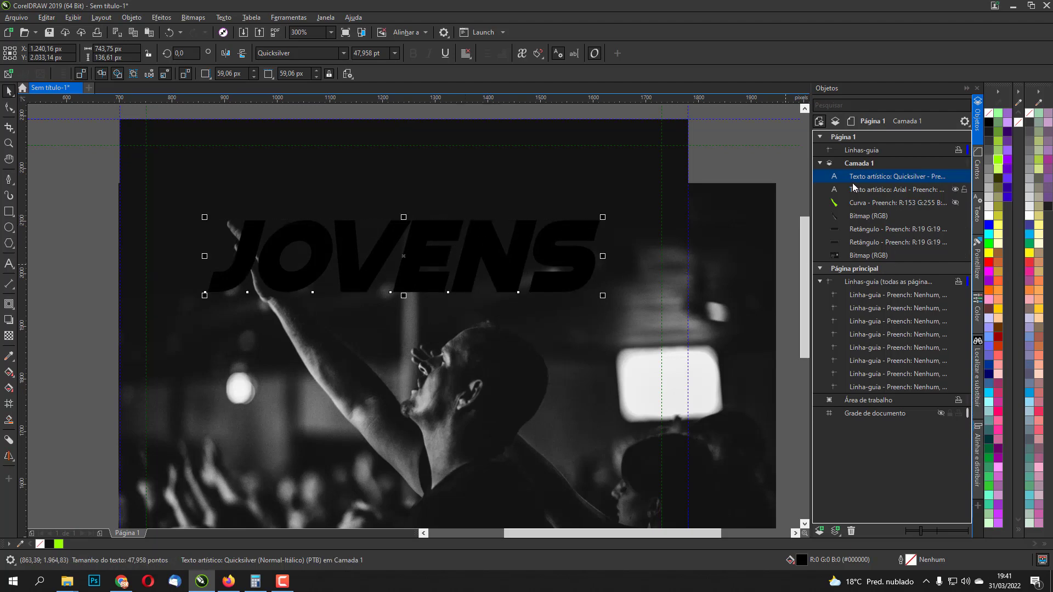
# Try several warm palette colours on the JOVENS text and settle on the orange fill #FF9933.
pyautogui.click(998, 304)
pyautogui.click(998, 310)
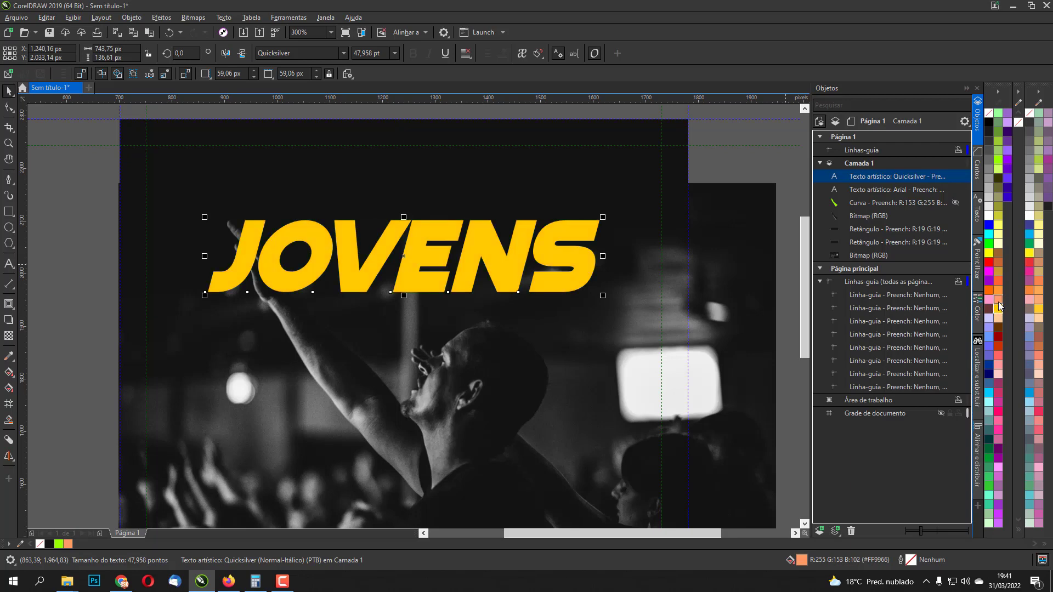
pyautogui.click(999, 298)
pyautogui.click(997, 292)
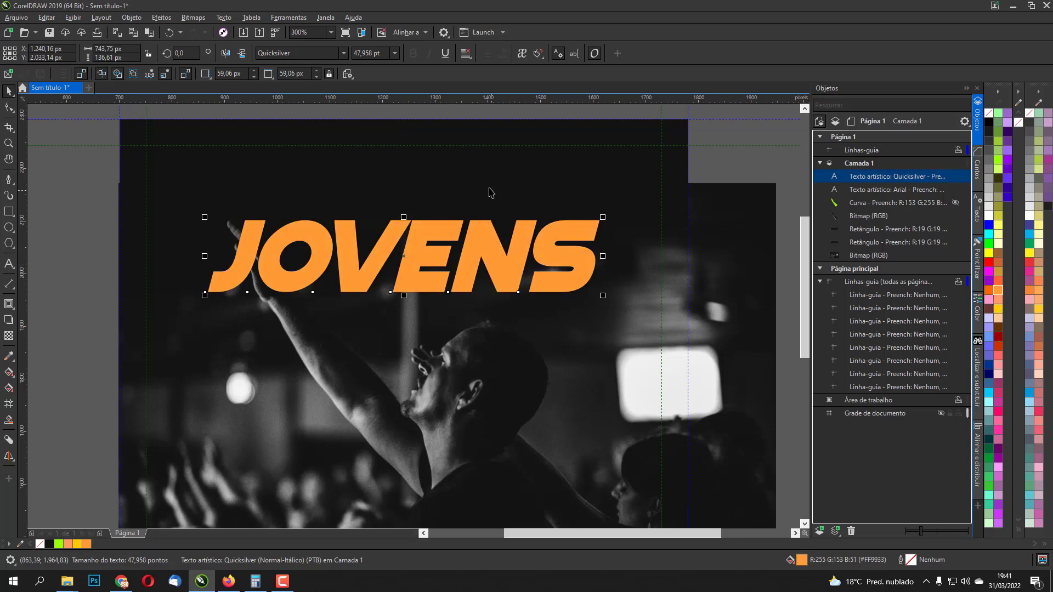
pyautogui.scroll(-3, 491, 192)
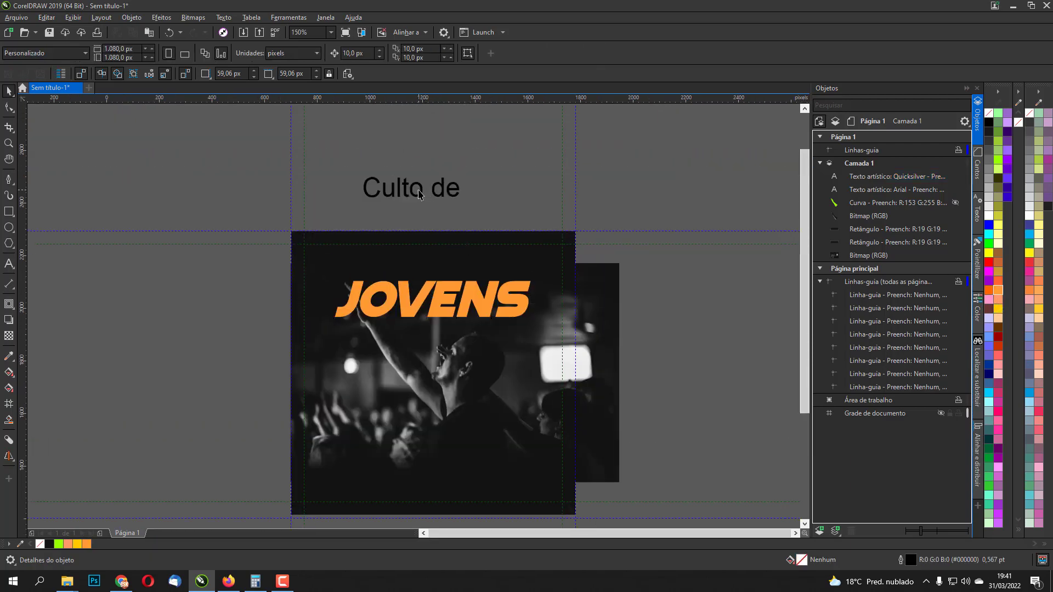
# Set the font of the "Culto de" text to Neutra Display Titling.
pyautogui.click(422, 191)
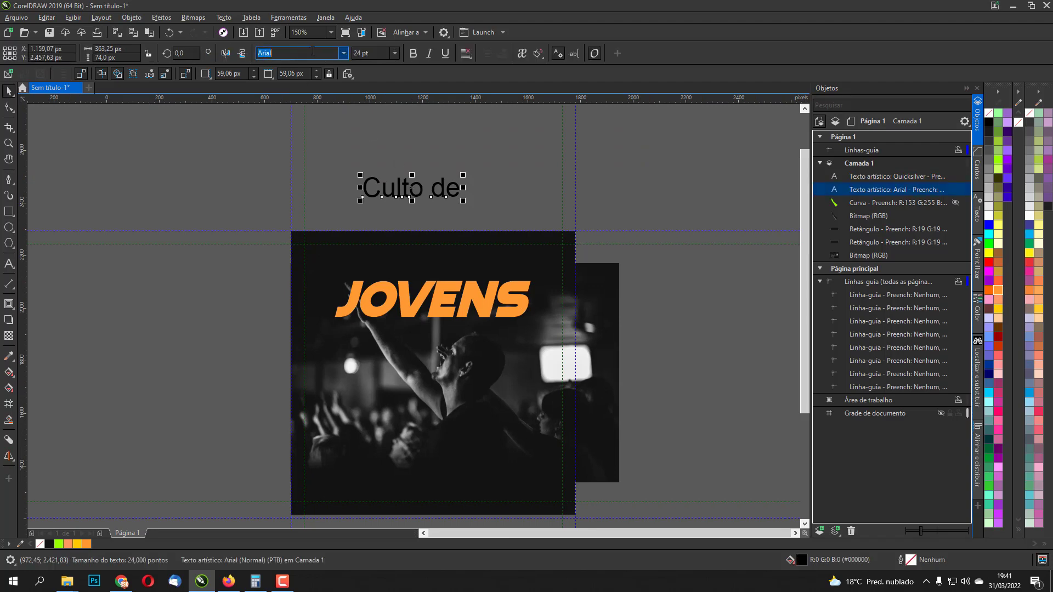
pyautogui.click(343, 56)
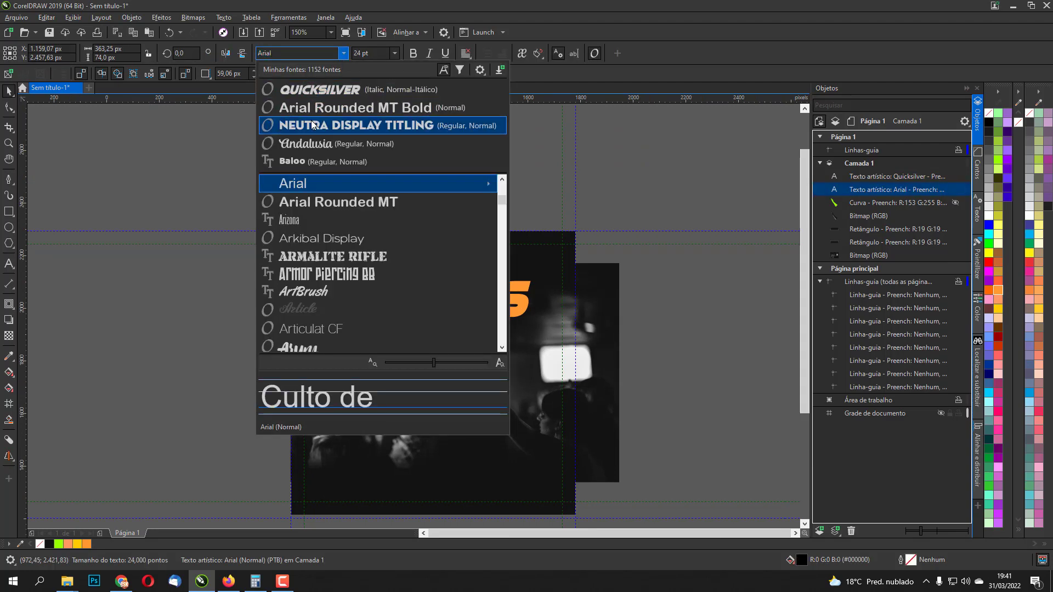
pyautogui.click(525, 179)
# Move the CULTO DE text just above JOVENS, shrink it to about 257 × 39 px and centre it horizontally on JOVENS.
pyautogui.scroll(2, 445, 184)
pyautogui.moveTo(439, 179); pyautogui.dragTo(472, 334)
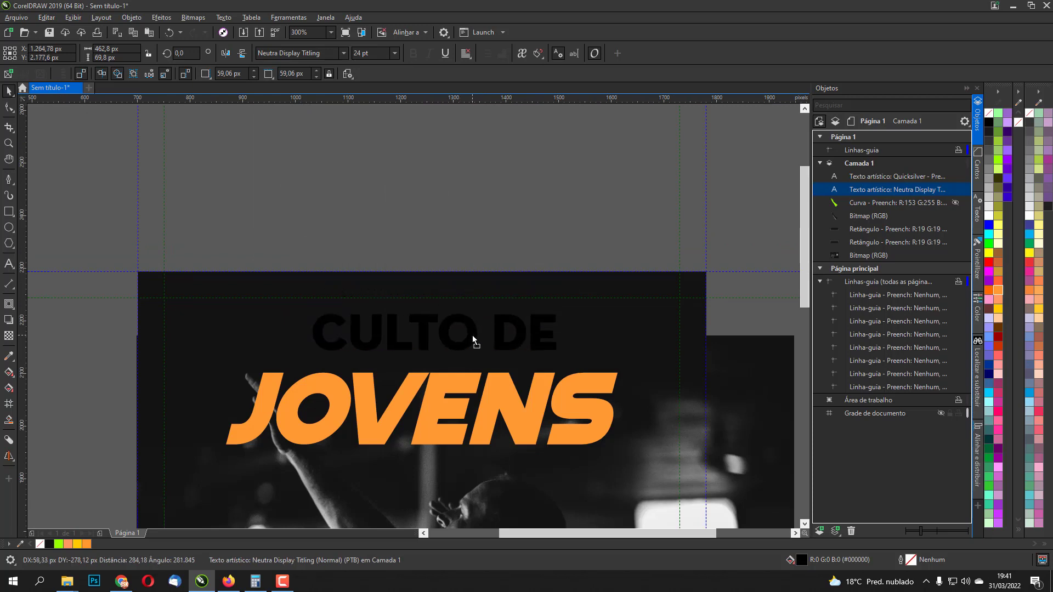
pyautogui.moveTo(562, 317); pyautogui.dragTo(485, 356)
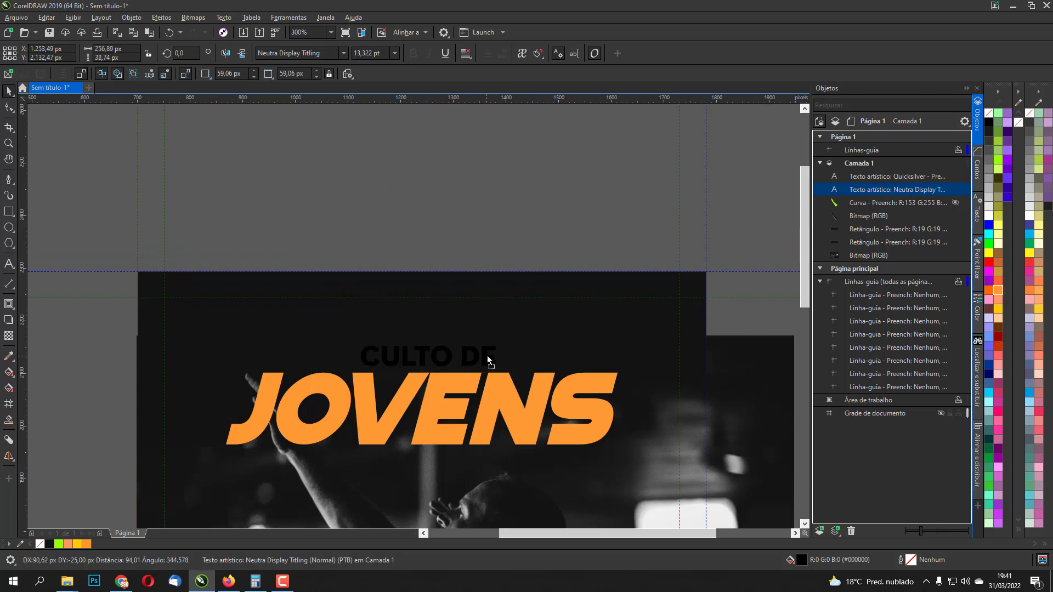
pyautogui.keyDown('shift'); pyautogui.click(464, 377); pyautogui.keyUp('shift')
pyautogui.click(458, 232)
# Fill the CULTO DE text with white, #FFFFFF.
pyautogui.click(439, 355)
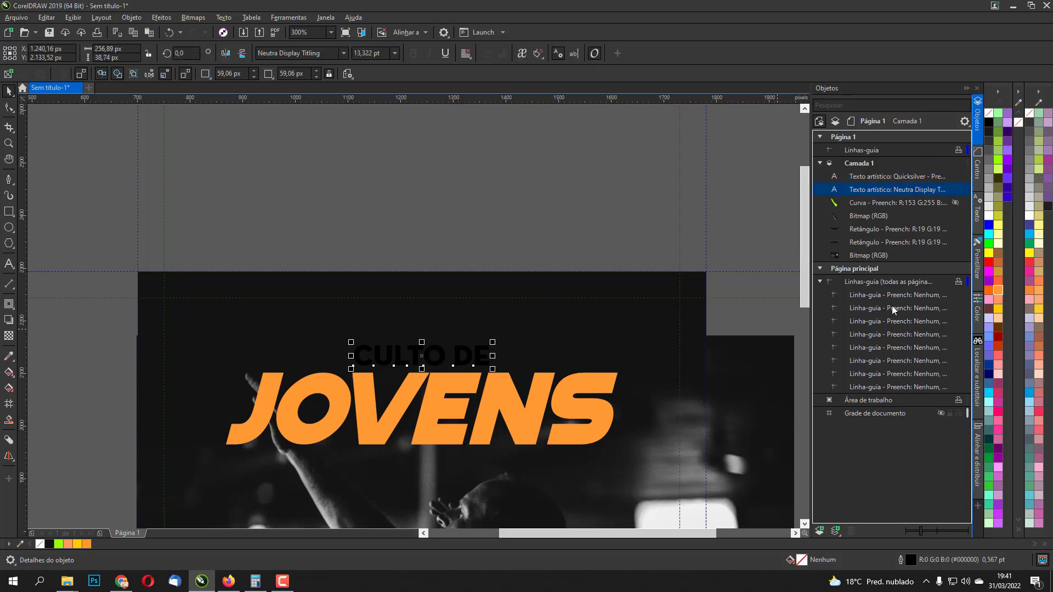
pyautogui.click(988, 216)
pyautogui.click(508, 197)
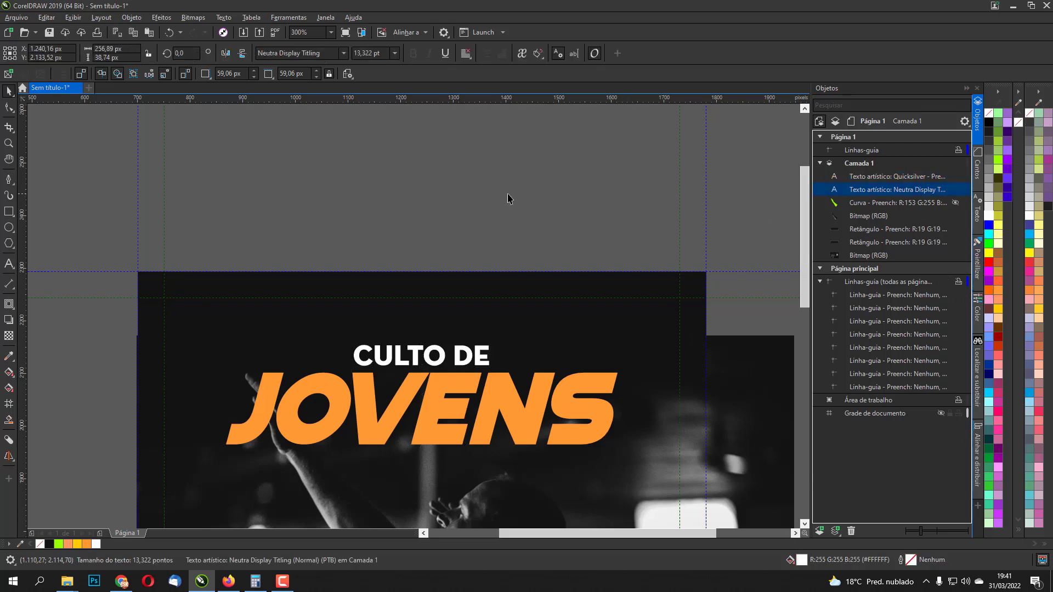
# Bring the arm cut-out bitmap and its hidden tracing curve to the front, above both title texts.
pyautogui.scroll(-1, 525, 244)
pyautogui.moveTo(524, 244); pyautogui.dragTo(504, 121)
pyautogui.scroll(2, 422, 212)
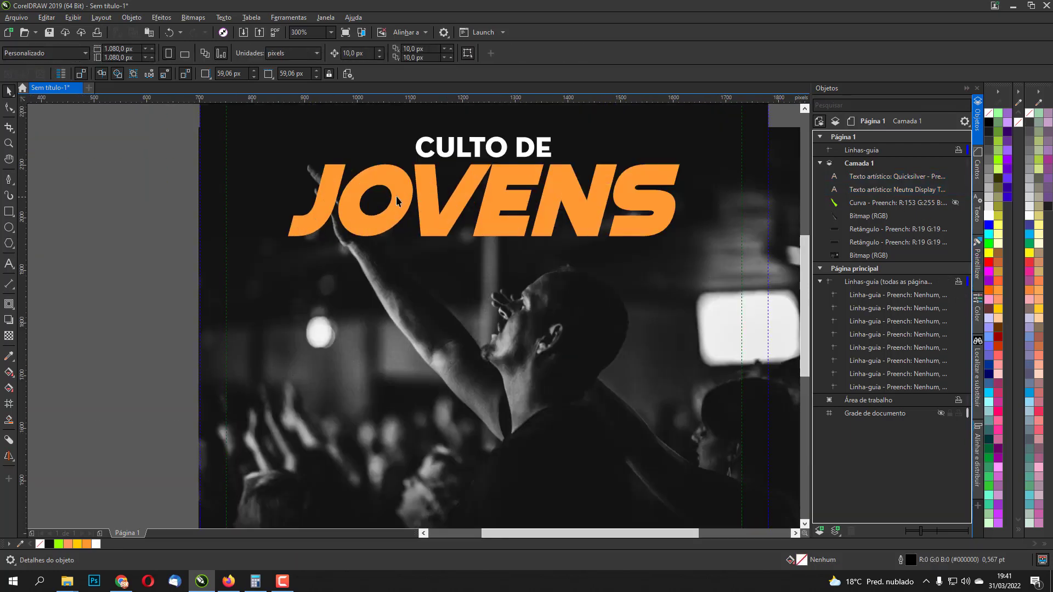
pyautogui.click(396, 196)
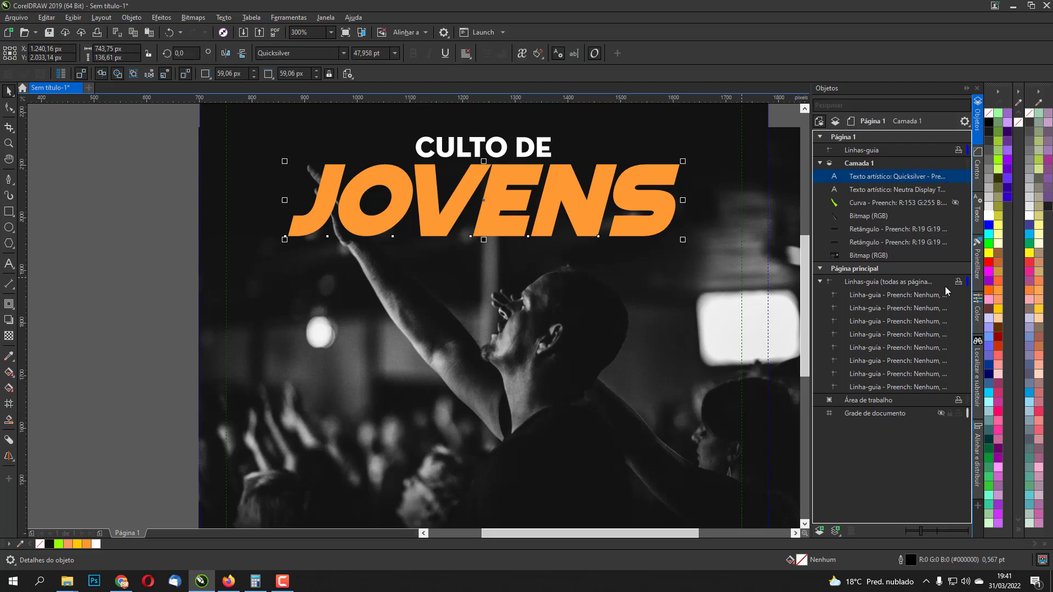
pyautogui.click(853, 215)
pyautogui.keyDown('ctrl'); pyautogui.click(856, 204); pyautogui.keyUp('ctrl')
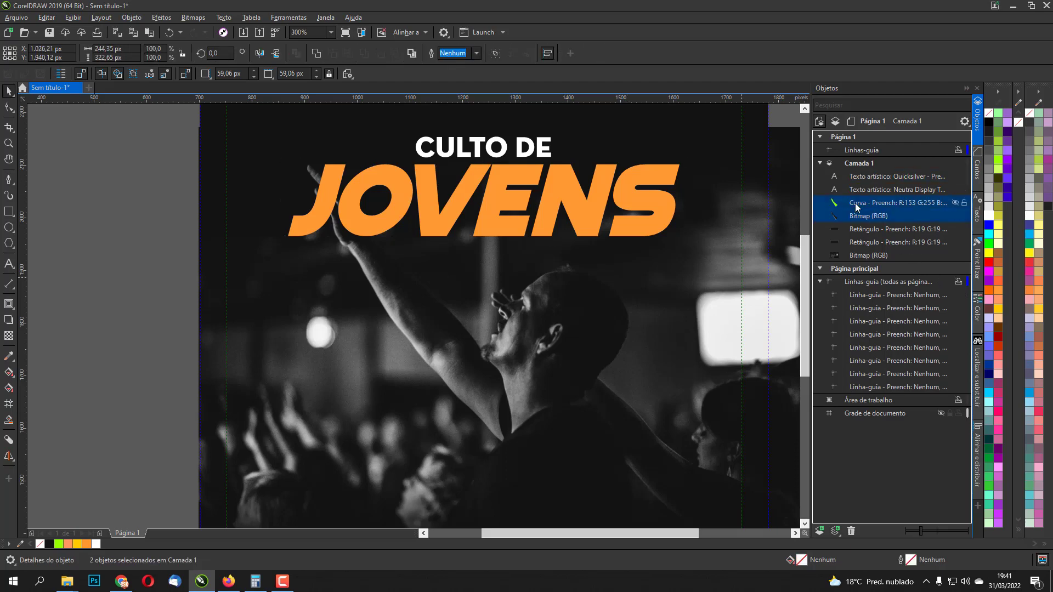
pyautogui.hotkey('shift', 'pageup')
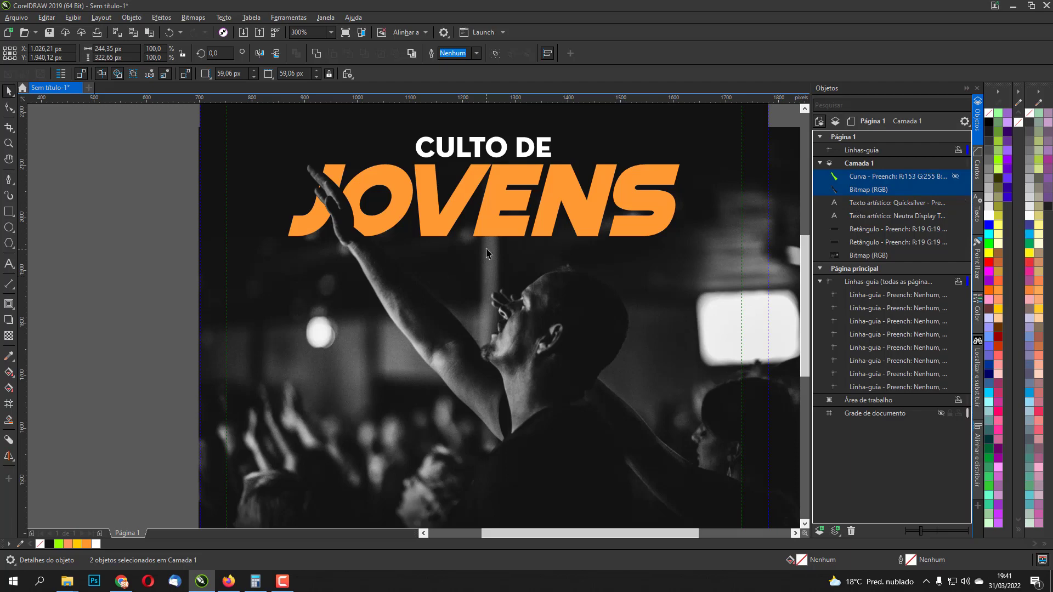
pyautogui.click(157, 179)
# Unhide the green arm-shaped curve and fill it with black, #000000.
pyautogui.scroll(-2, 462, 252)
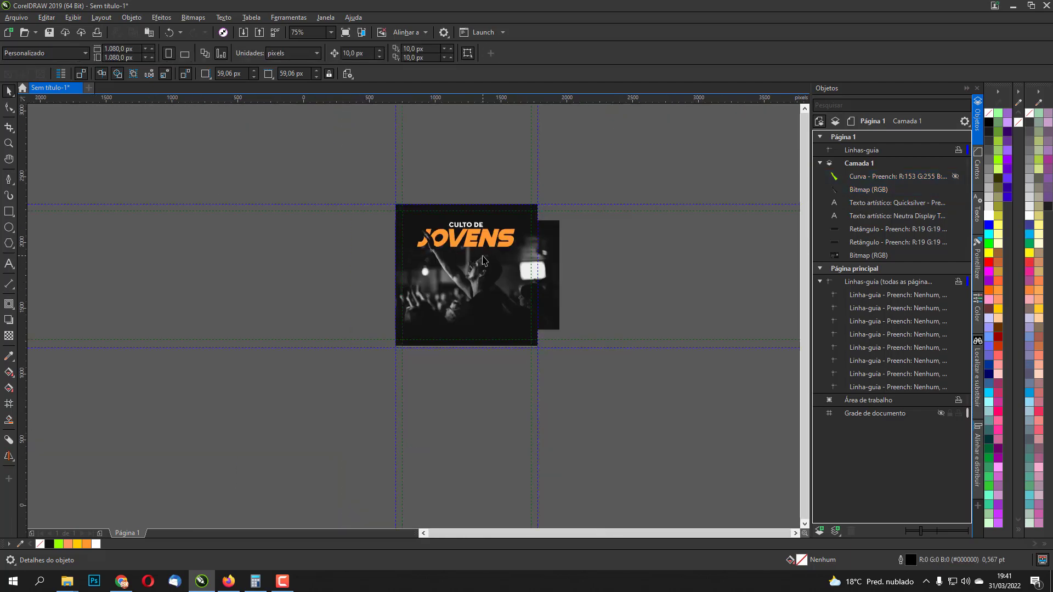
pyautogui.moveTo(470, 241); pyautogui.dragTo(497, 183)
pyautogui.scroll(1, 496, 148)
pyautogui.scroll(5, 411, 242)
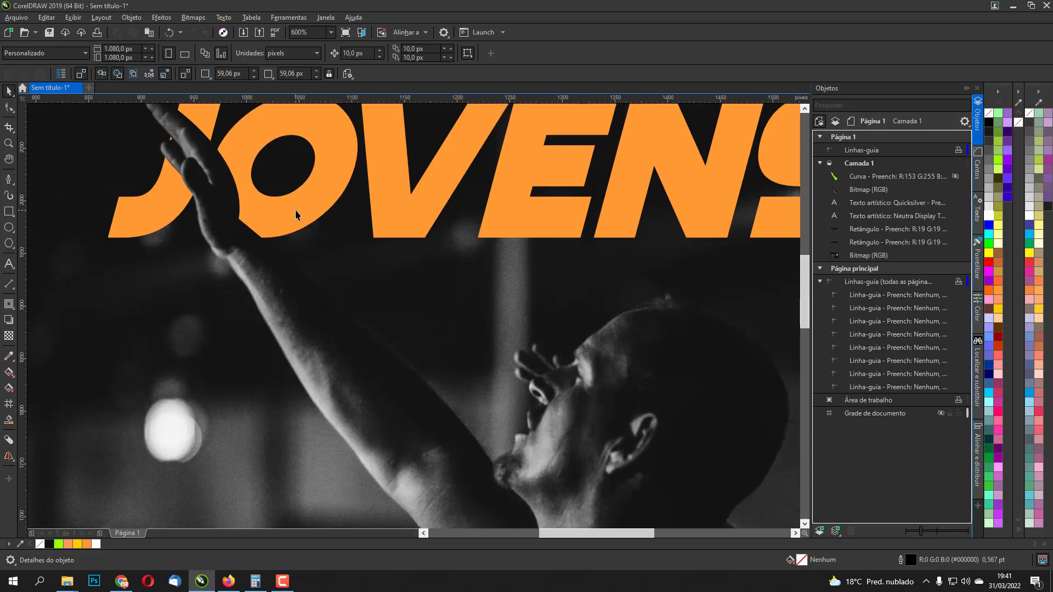
pyautogui.scroll(2, 421, 230)
pyautogui.scroll(1, 419, 229)
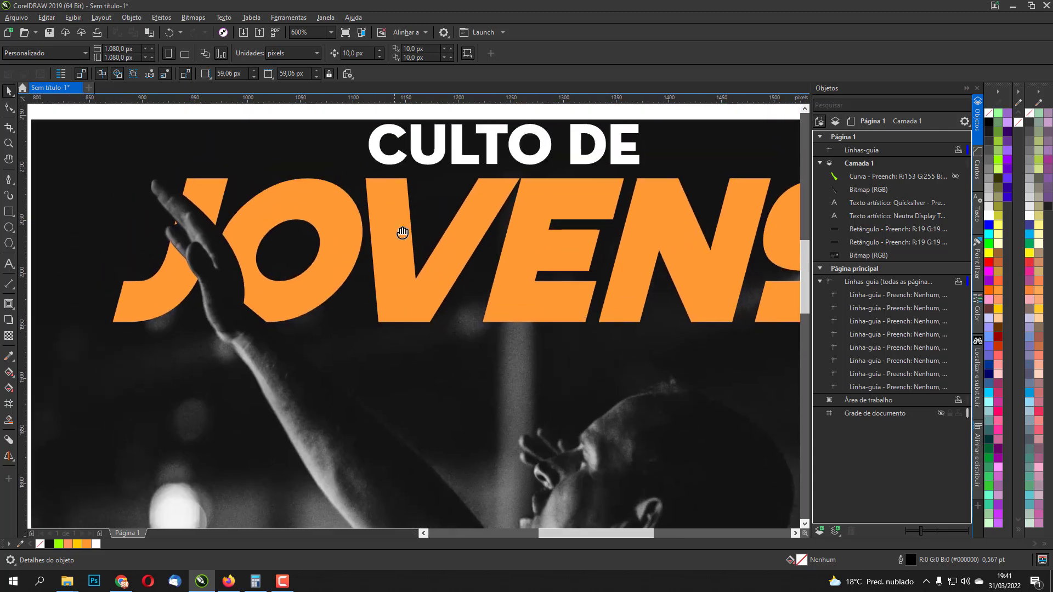
pyautogui.click(386, 203)
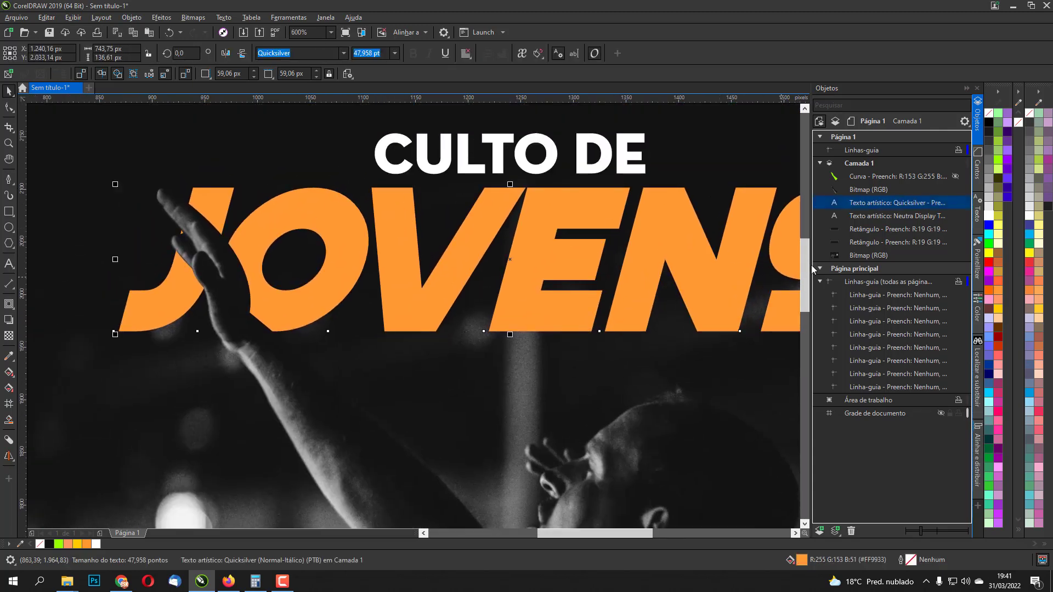
pyautogui.click(869, 176)
pyautogui.click(955, 176)
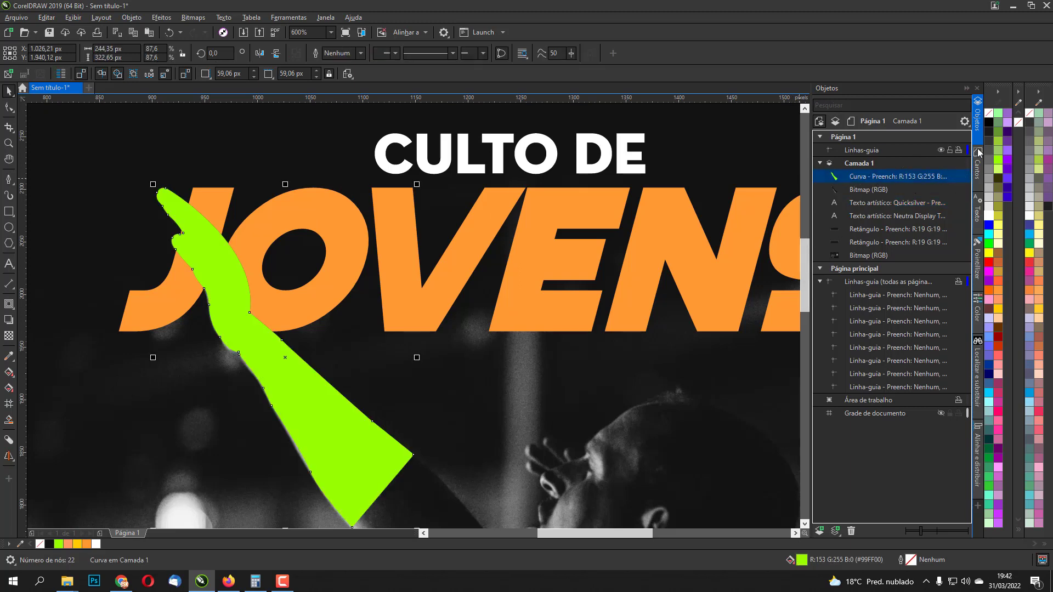
pyautogui.click(990, 125)
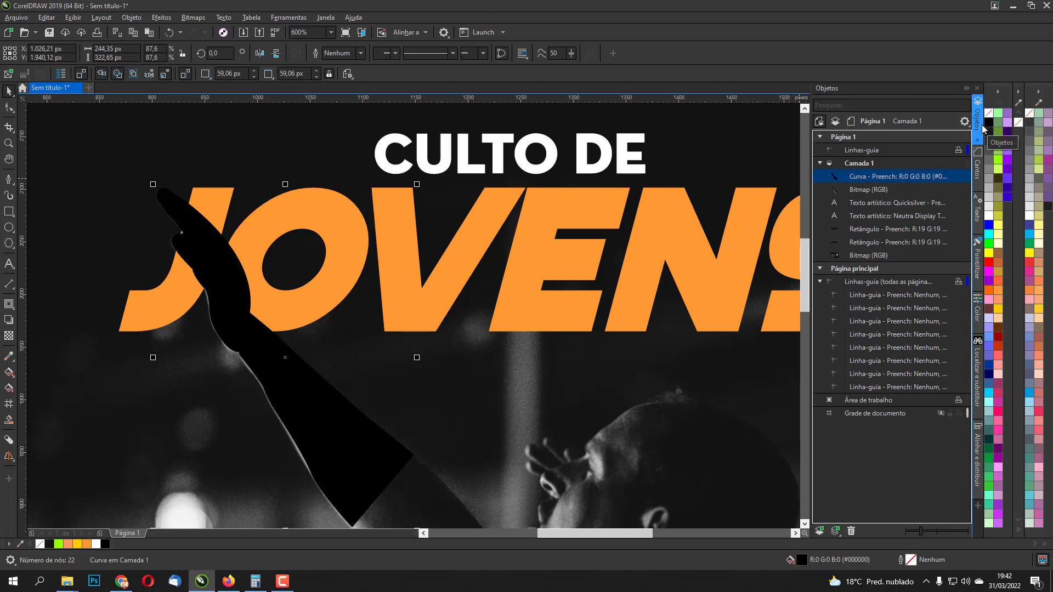
# Place the black curve directly behind the arm cut-out and shift it about 4 px upward as a shadow.
pyautogui.hotkey('ctrl', 'pagedown')
pyautogui.scroll(2, 216, 246)
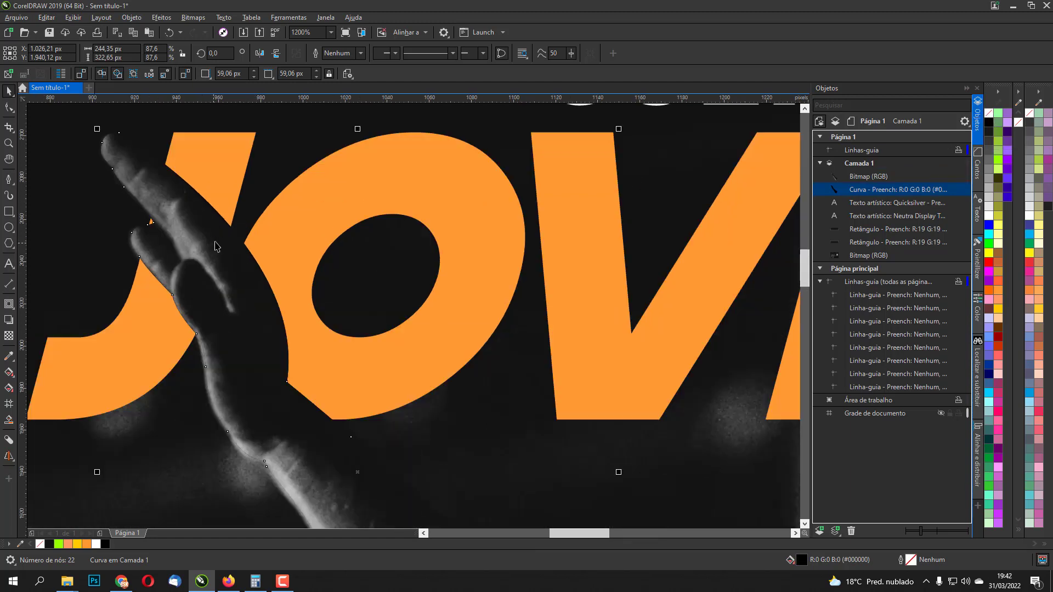
pyautogui.scroll(-2, 289, 355)
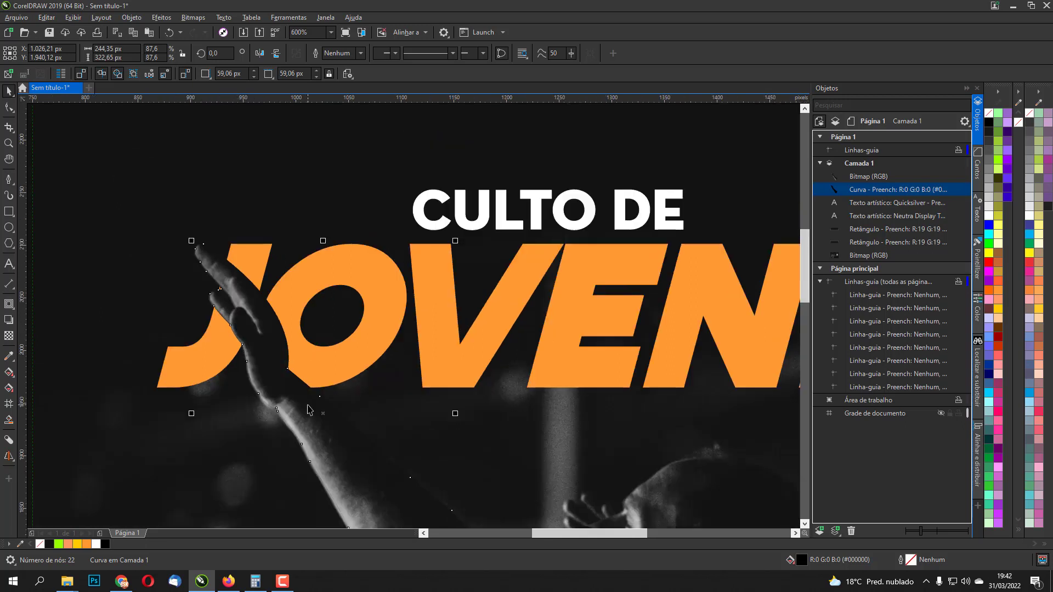
pyautogui.moveTo(323, 413); pyautogui.dragTo(327, 405)
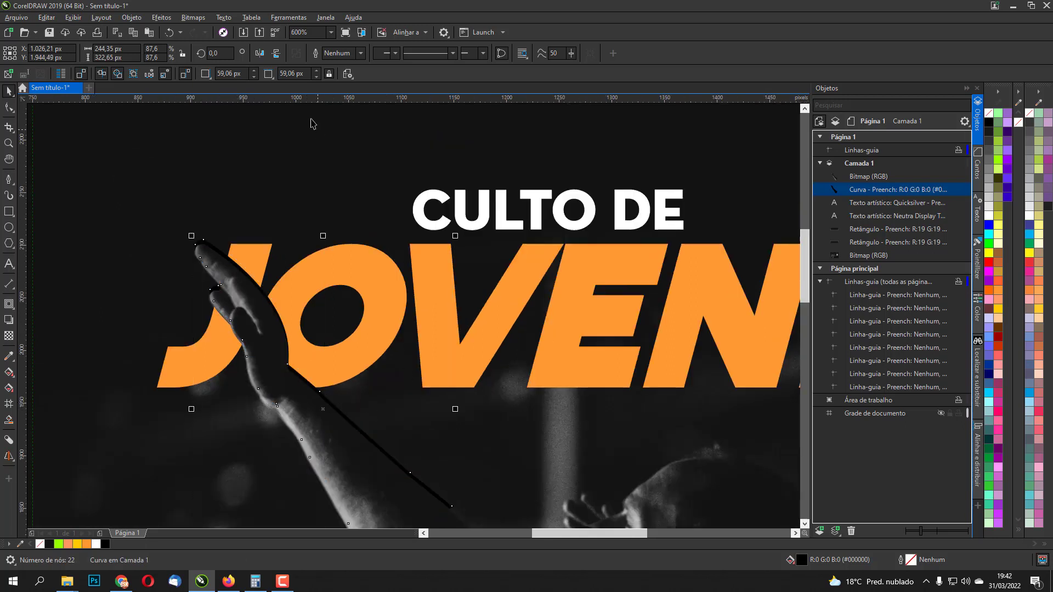
# Apply a Gaussian blur with a 1.7 px radius to the black shadow curve.
pyautogui.click(195, 18)
pyautogui.moveTo(171, 19)
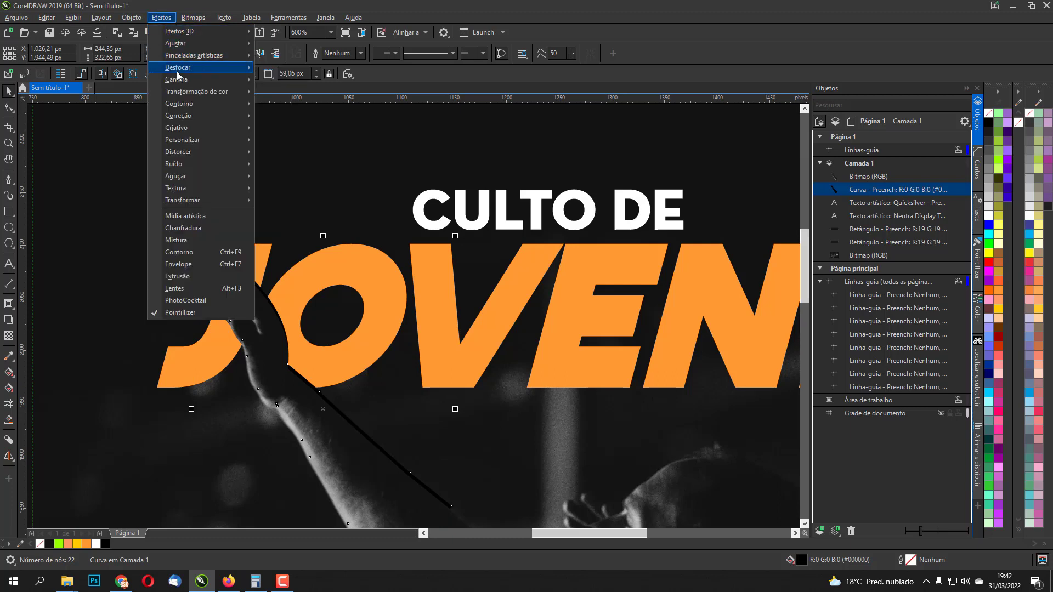
pyautogui.moveTo(178, 70)
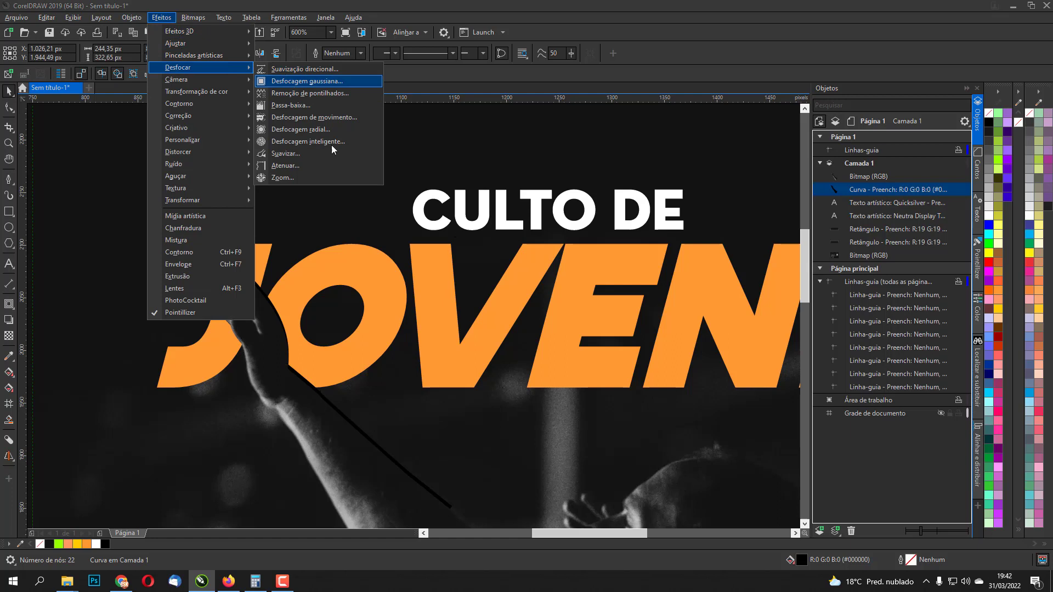
pyautogui.click(323, 81)
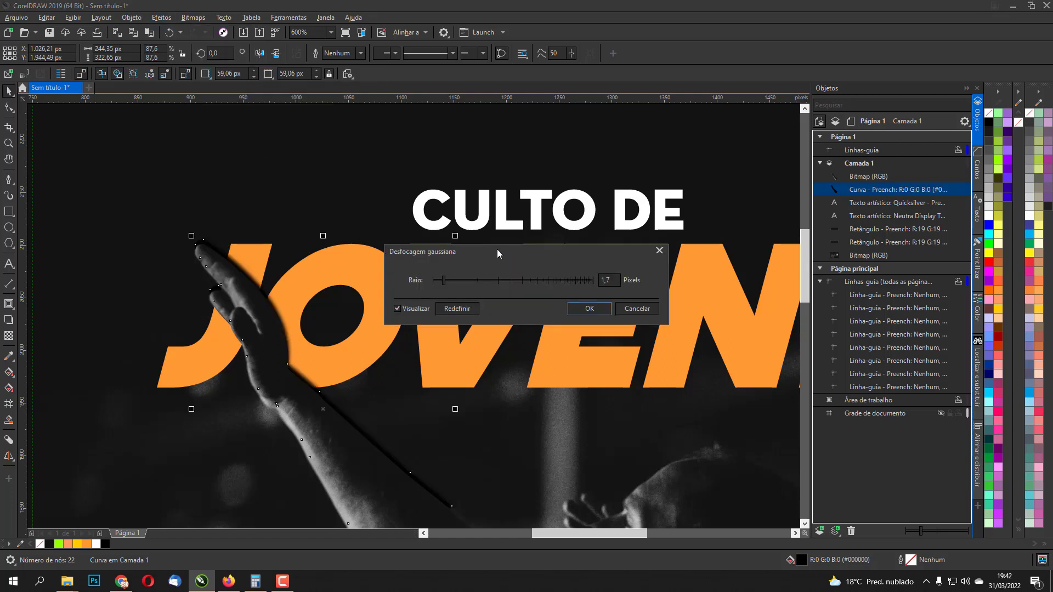
pyautogui.click(589, 308)
# Reshape the blurred shadow curve by moving its forearm nodes inward so the shadow does not extend past the arm.
pyautogui.scroll(-3, 414, 414)
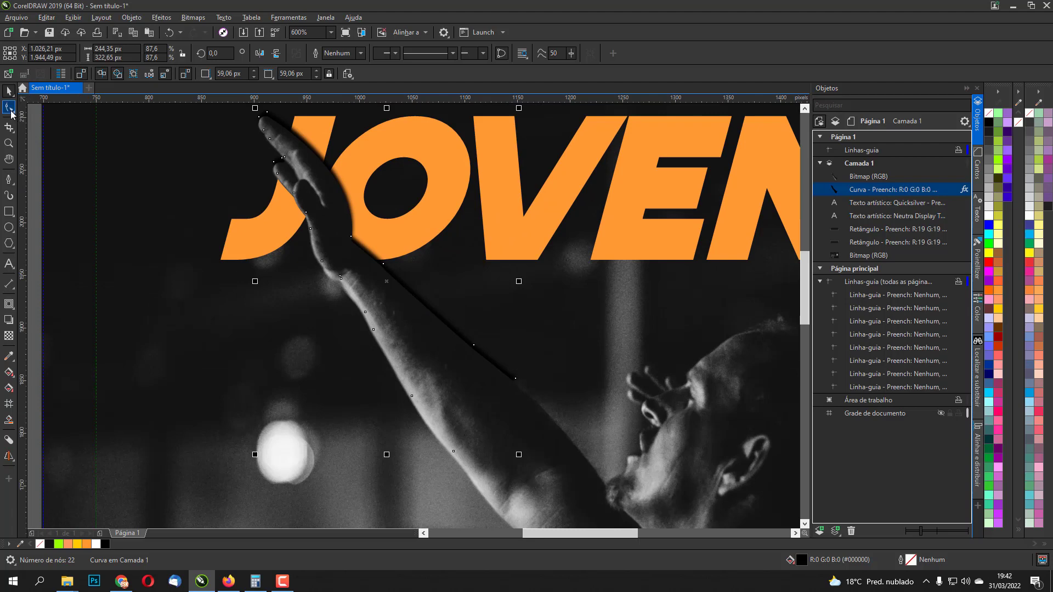
pyautogui.click(10, 109)
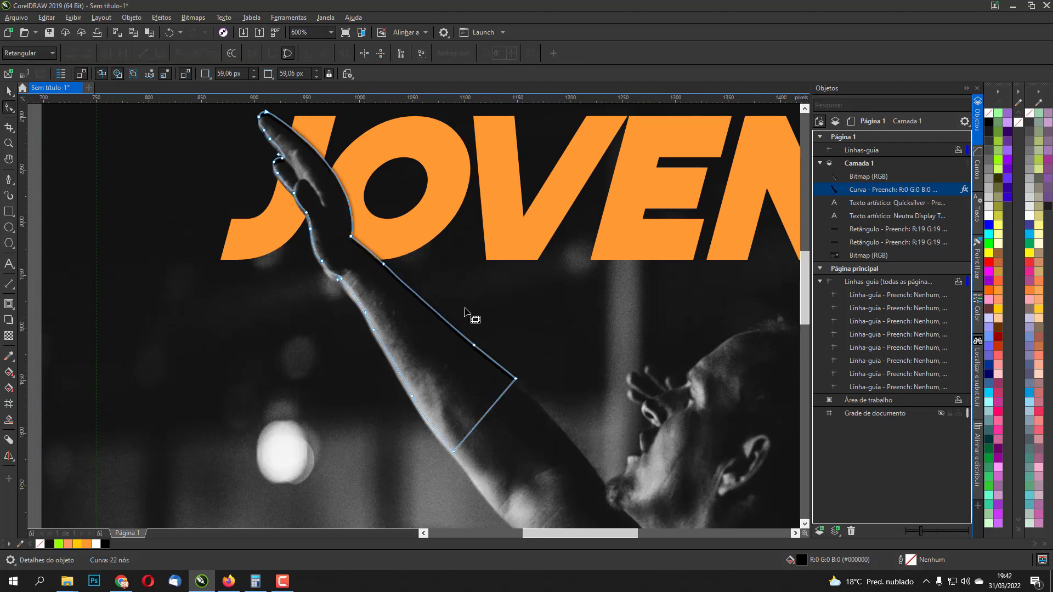
pyautogui.moveTo(536, 358); pyautogui.dragTo(462, 405)
pyautogui.scroll(2, 477, 356)
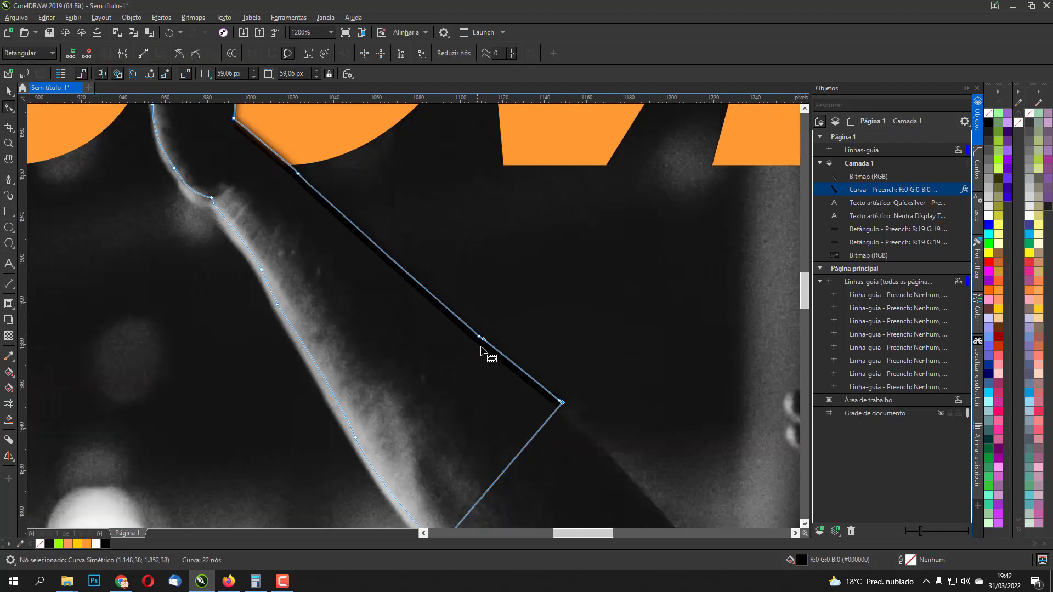
pyautogui.moveTo(561, 402); pyautogui.dragTo(531, 421)
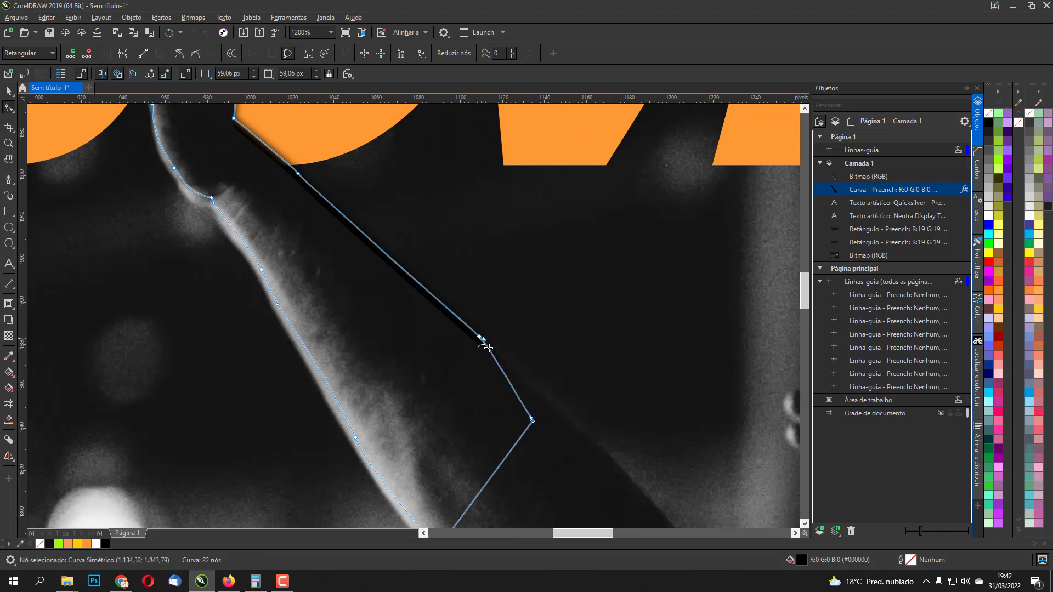
pyautogui.moveTo(479, 337); pyautogui.dragTo(441, 352)
pyautogui.scroll(-1, 418, 324)
pyautogui.scroll(1, 377, 268)
pyautogui.moveTo(345, 237); pyautogui.dragTo(335, 250)
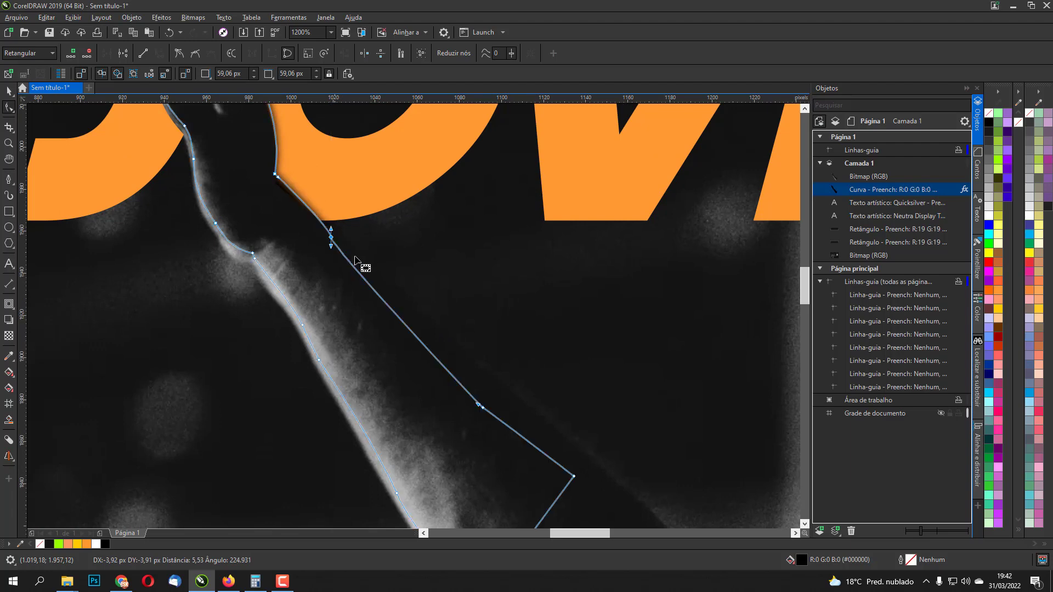
pyautogui.click(314, 267)
pyautogui.scroll(-1, 486, 324)
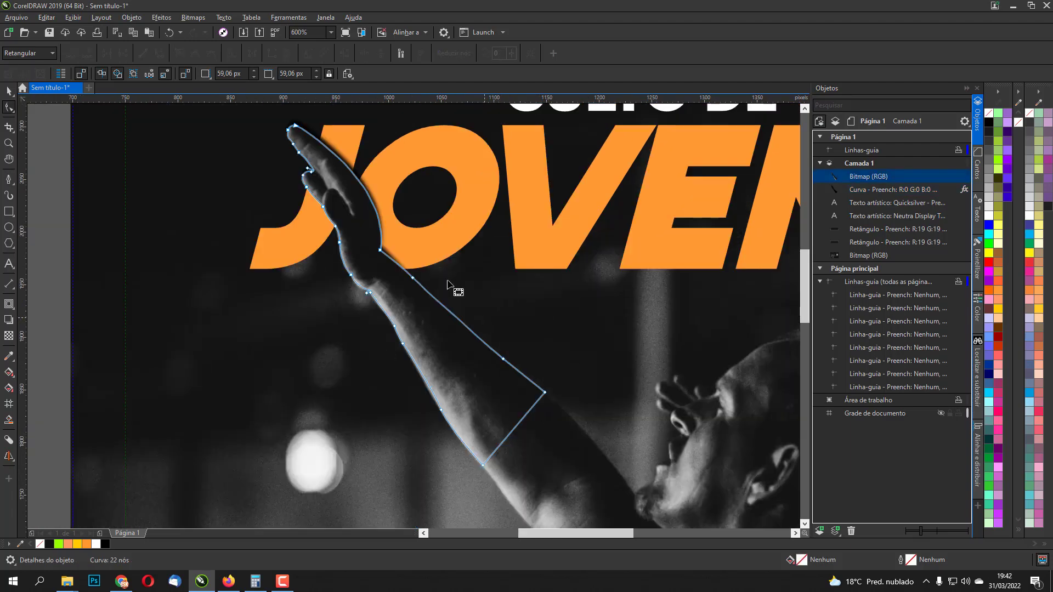
pyautogui.moveTo(447, 283); pyautogui.dragTo(473, 360)
pyautogui.click(9, 91)
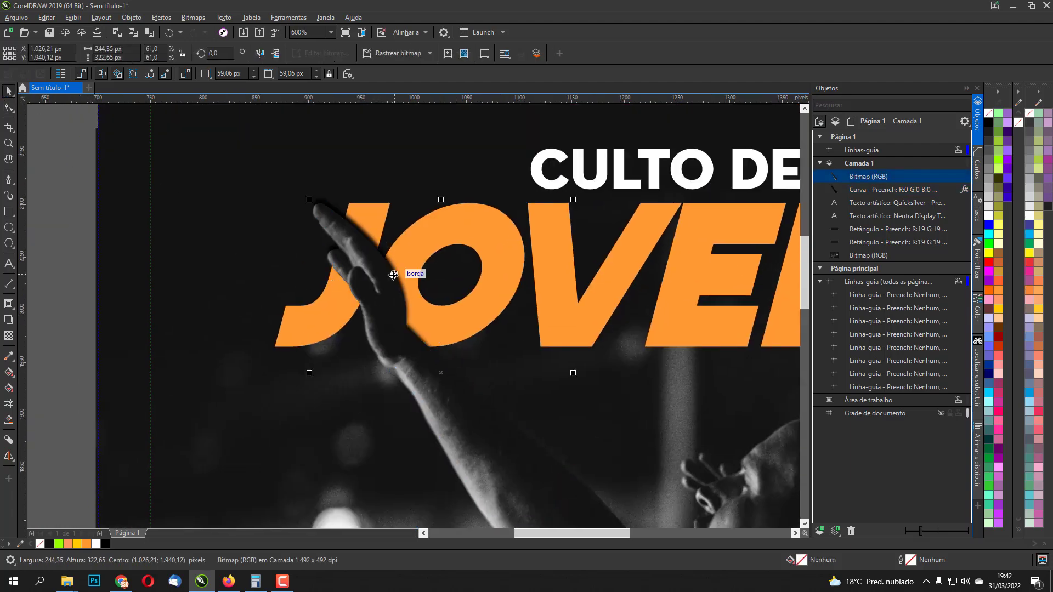
pyautogui.click(172, 18)
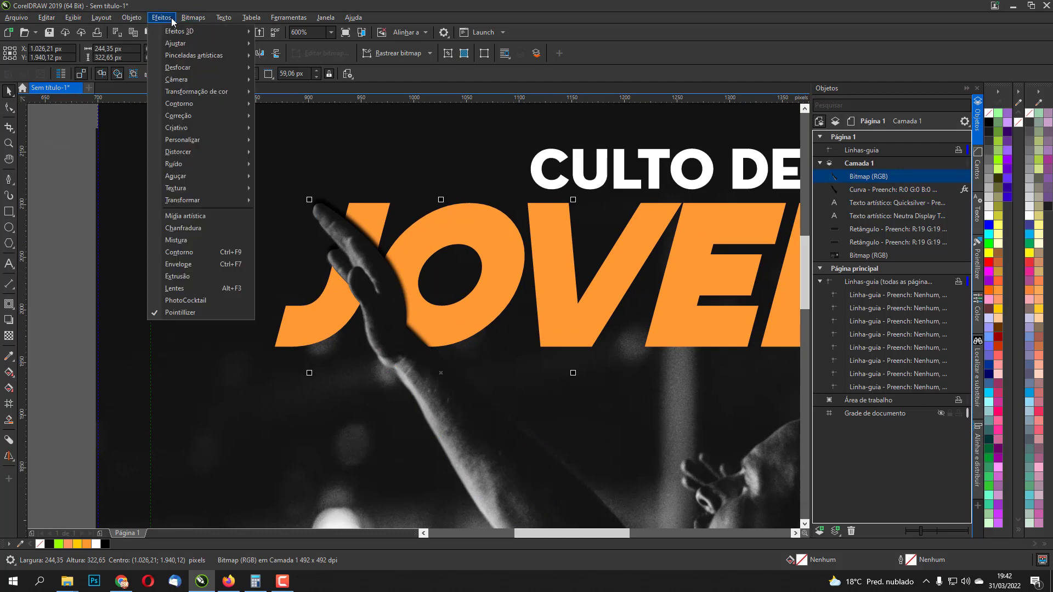
pyautogui.moveTo(181, 70)
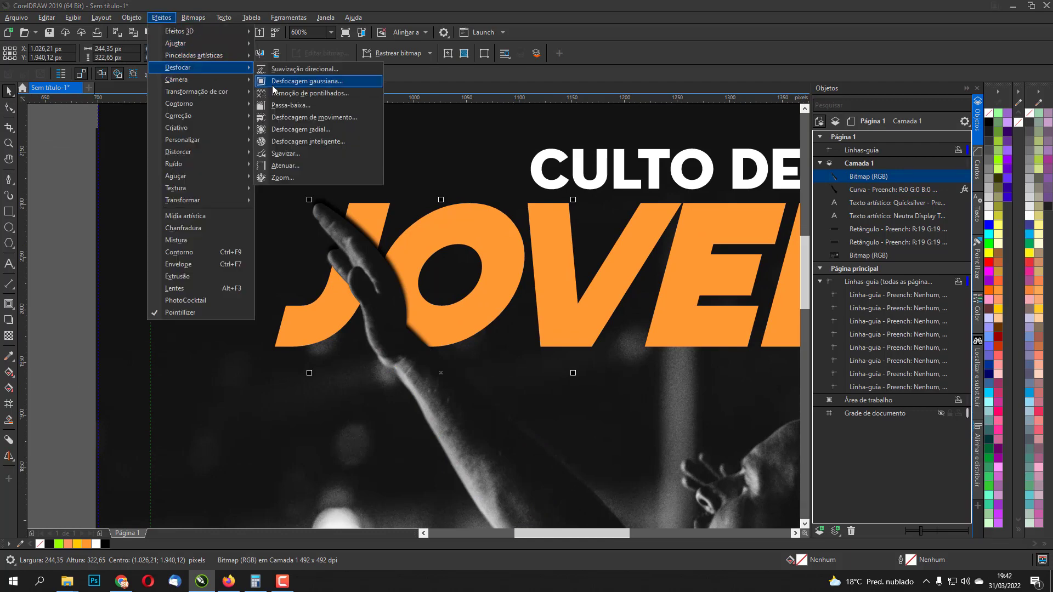
pyautogui.click(274, 91)
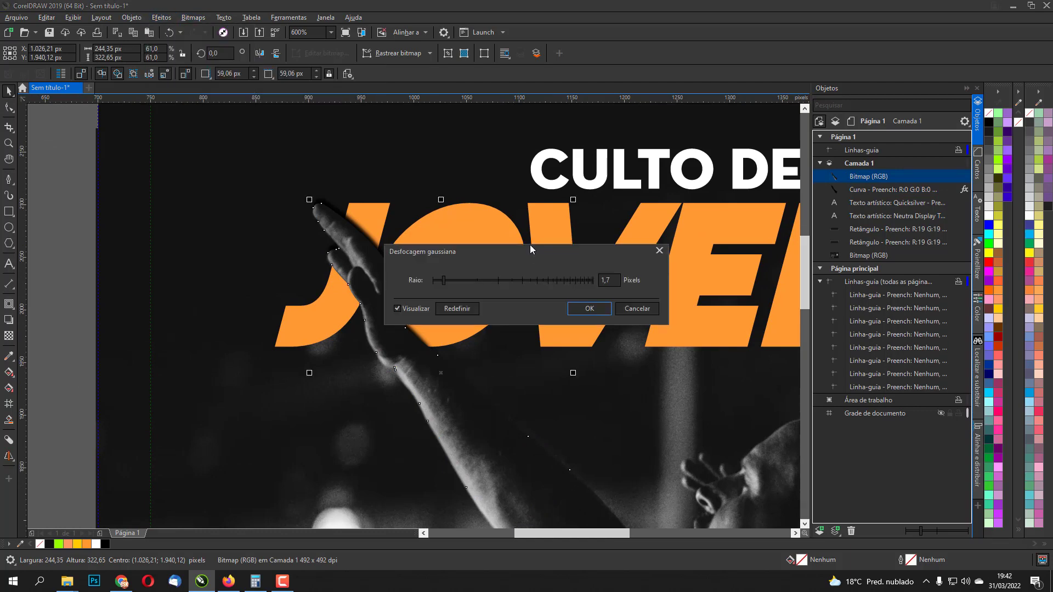
pyautogui.click(634, 309)
# Undo the blur, reshaping, shift, reordering and black fill of the shadow curve until it is green again in front of the photo.
pyautogui.click(873, 190)
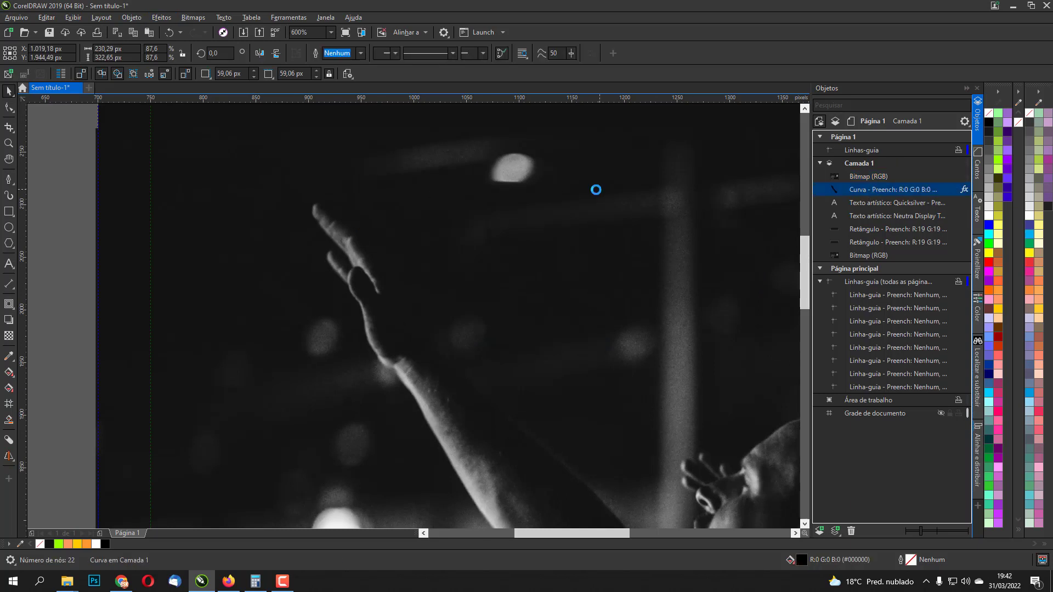
pyautogui.scroll(-4, 510, 213)
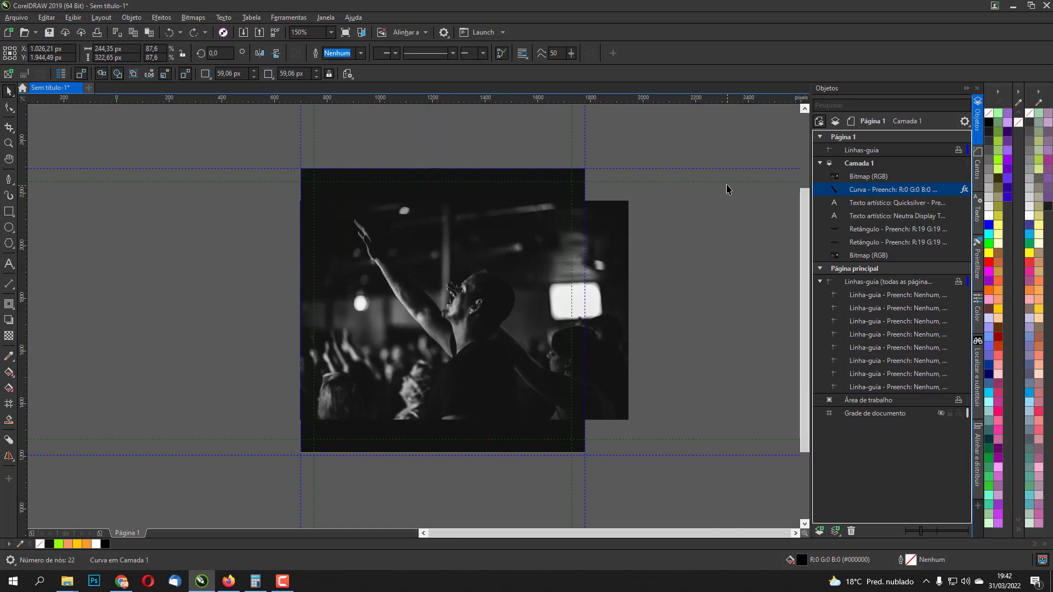
pyautogui.hotkey('shift', 'pageup')
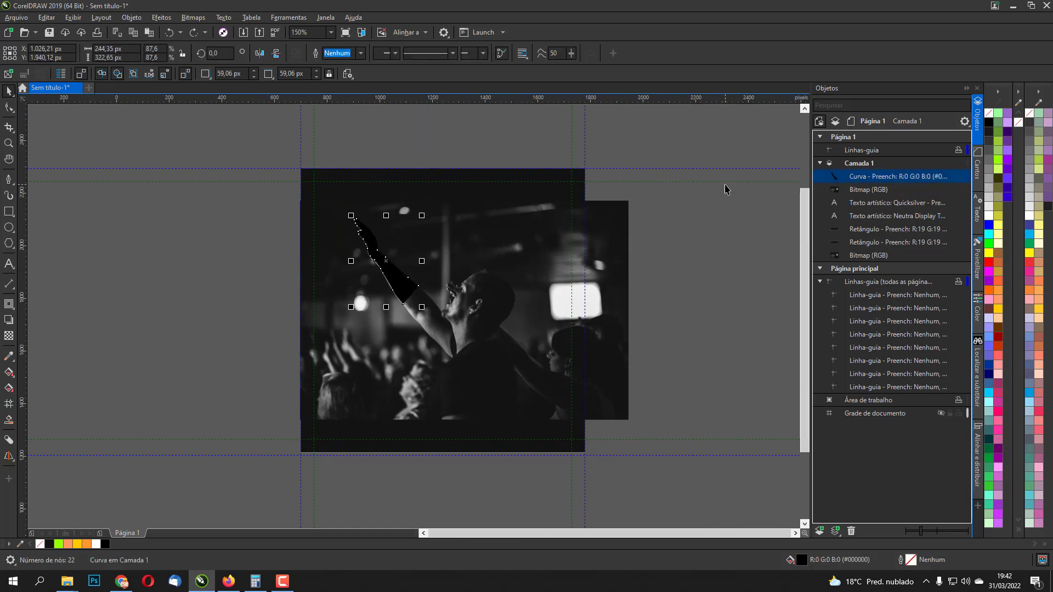
pyautogui.hotkey('ctrl', 'z')
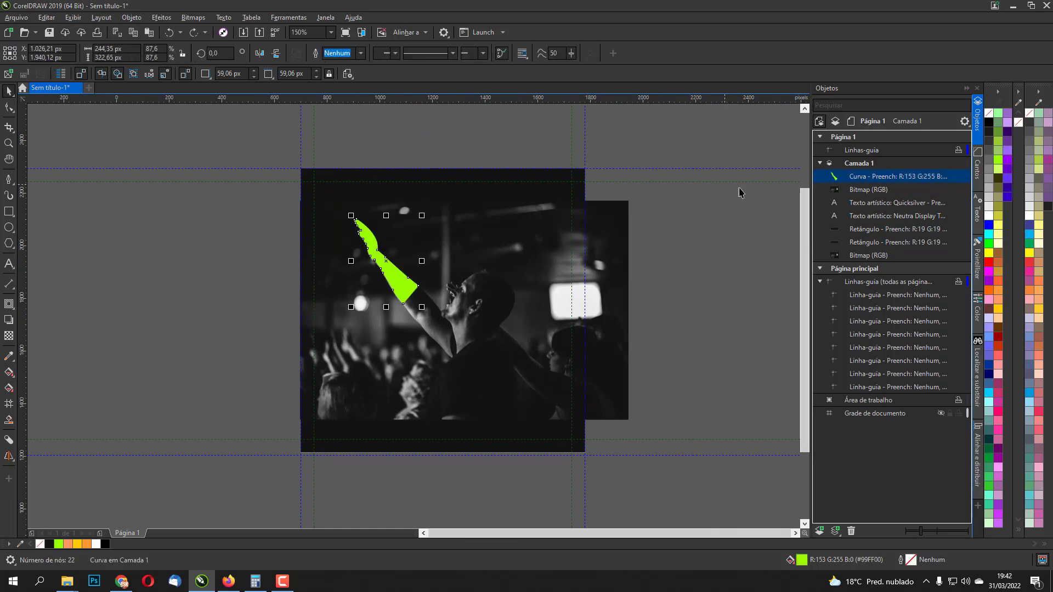
# Try to lower the photo behind the JOVENS title, fill the arm curve with black and place it behind that title.
pyautogui.click(859, 208)
pyautogui.click(855, 194)
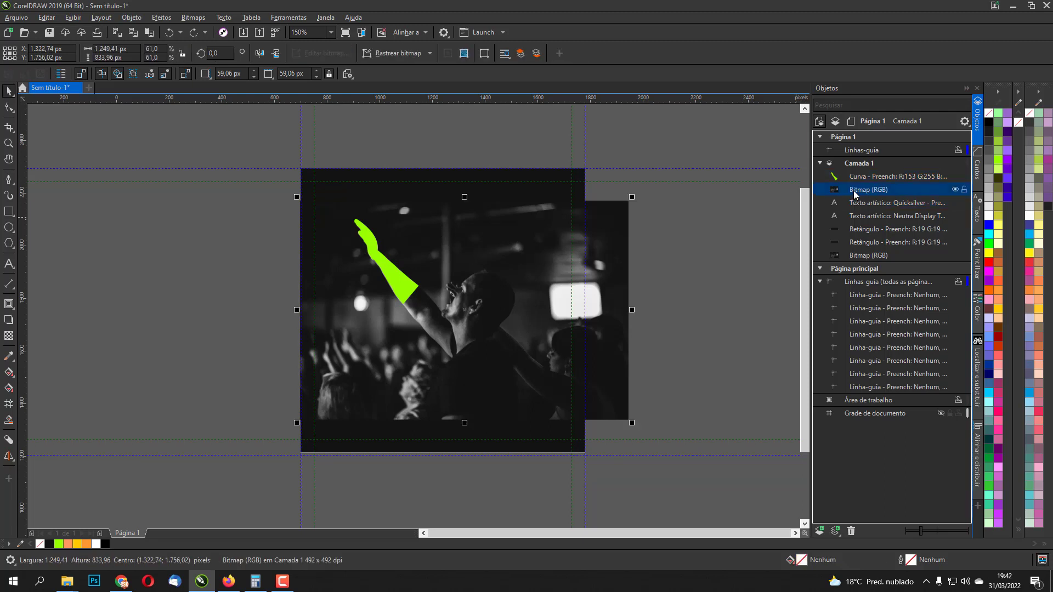
pyautogui.hotkey('ctrl', 'pagedown')
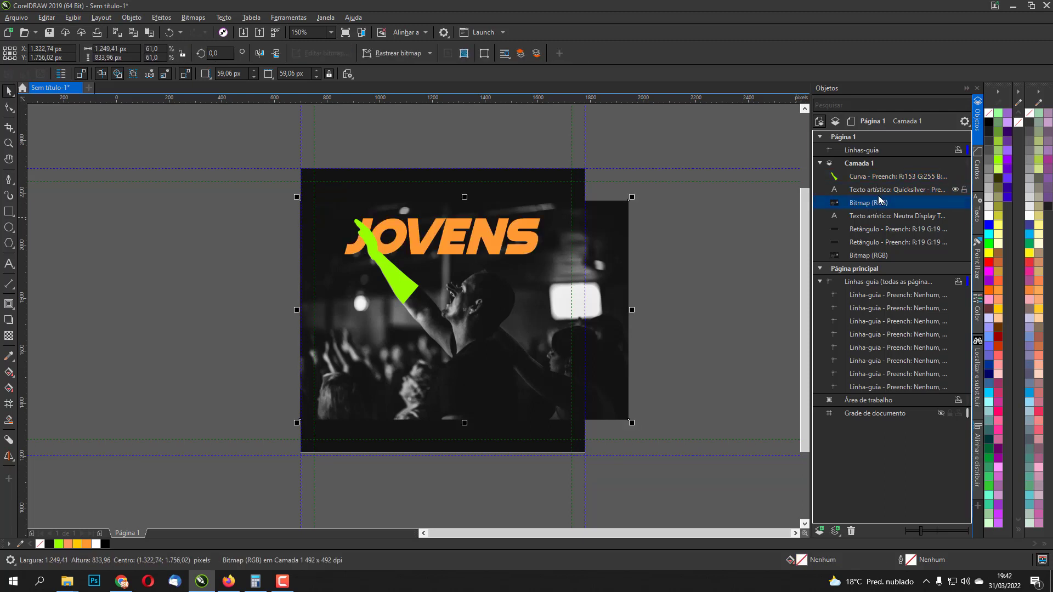
pyautogui.click(689, 226)
pyautogui.click(894, 176)
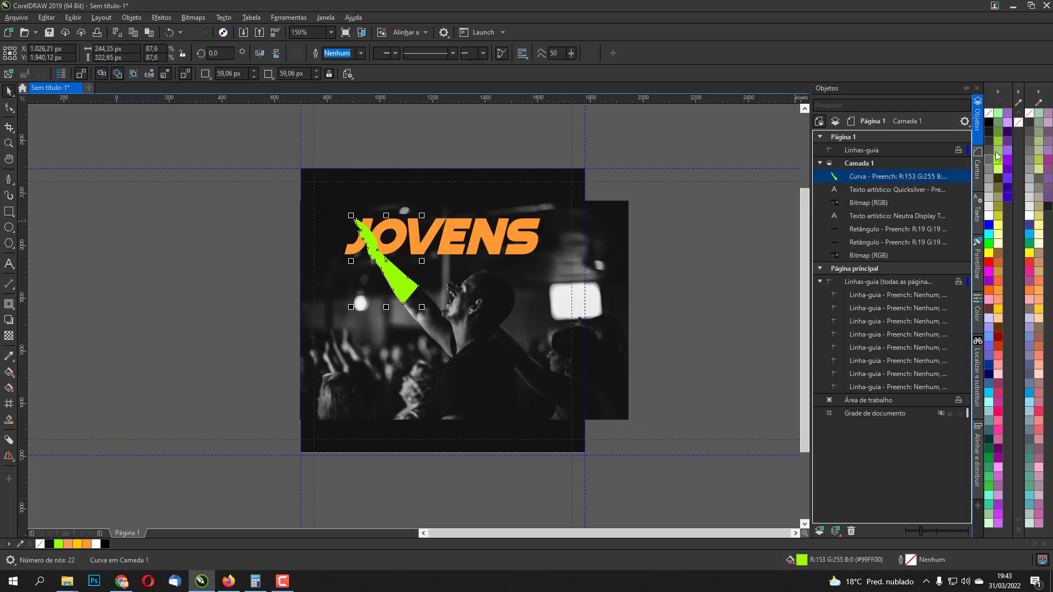
pyautogui.click(987, 123)
pyautogui.scroll(5, 364, 231)
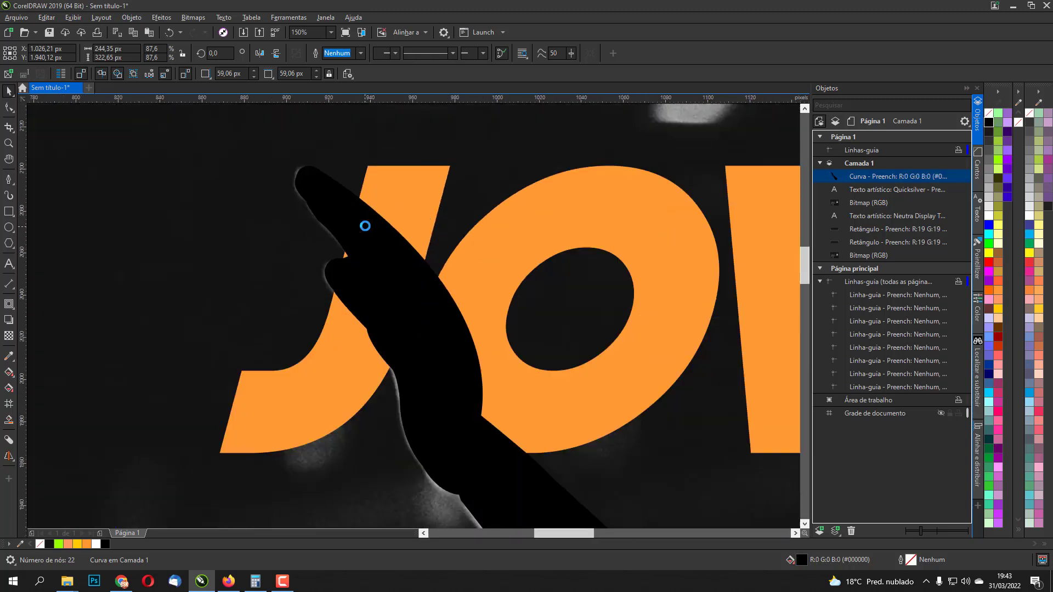
pyautogui.hotkey('ctrl', 'pagedown')
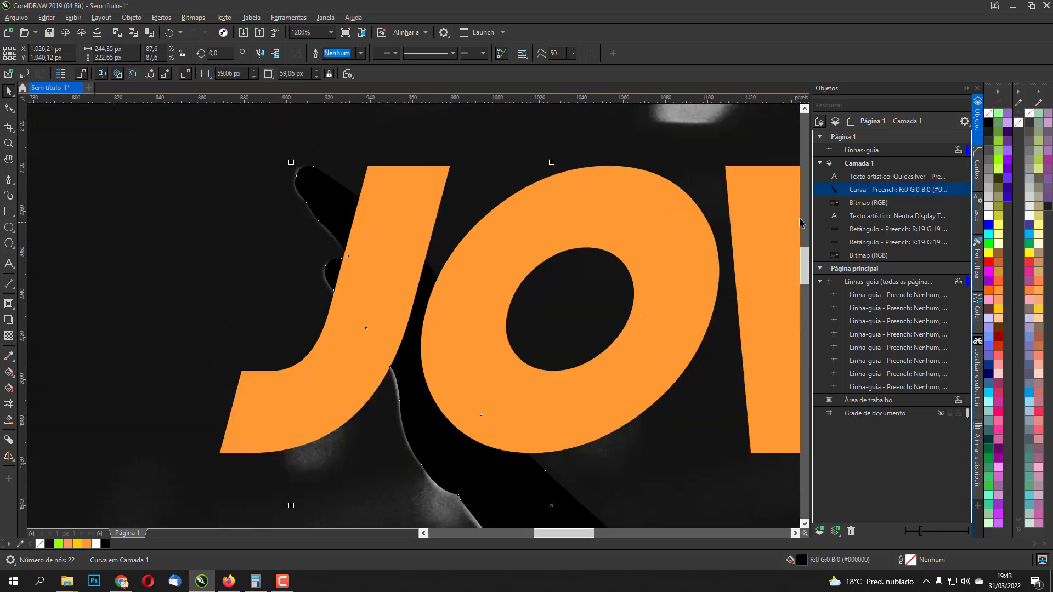
# Undo the recent fill and reordering changes back to the hidden green curve and photo stacked behind both title texts.
pyautogui.hotkey('ctrl', 'z')
pyautogui.hotkey('ctrl', 'z')
pyautogui.hotkey('ctrl', 'z')
pyautogui.hotkey('ctrl', 'z')
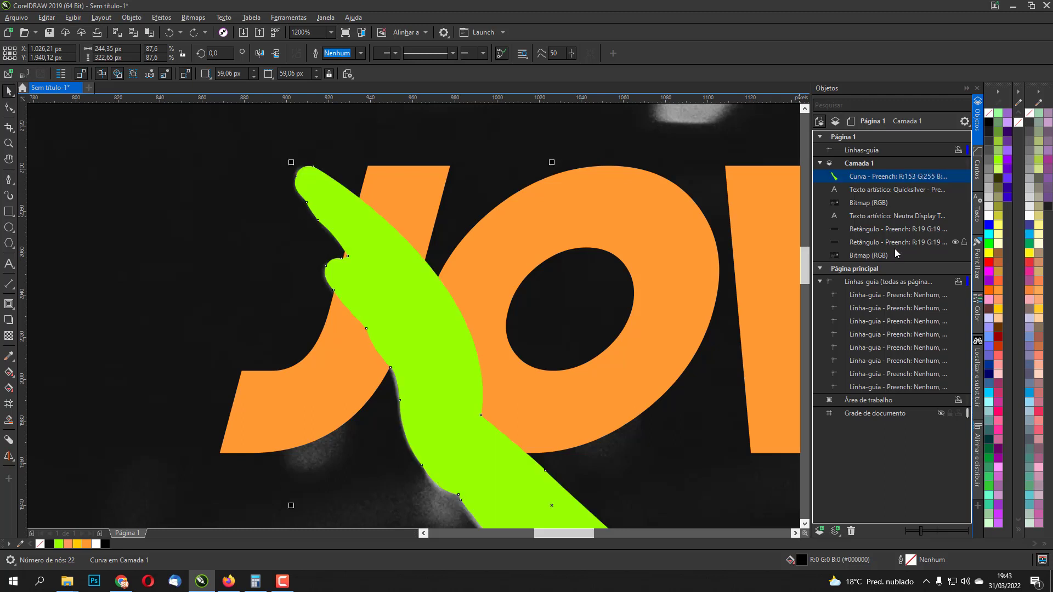
pyautogui.hotkey('ctrl', 'z')
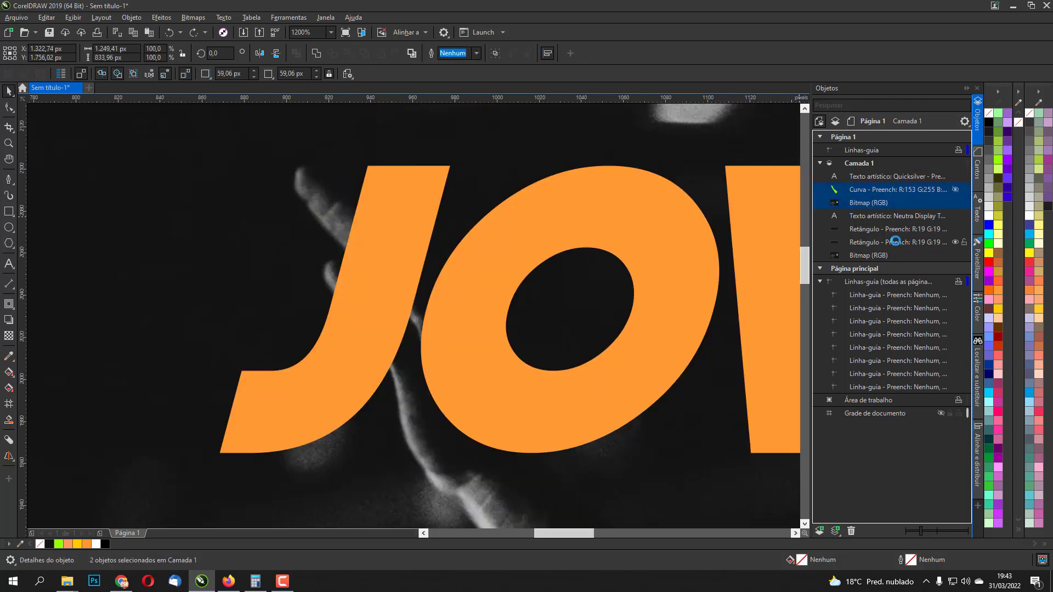
pyautogui.hotkey('ctrl', 'z')
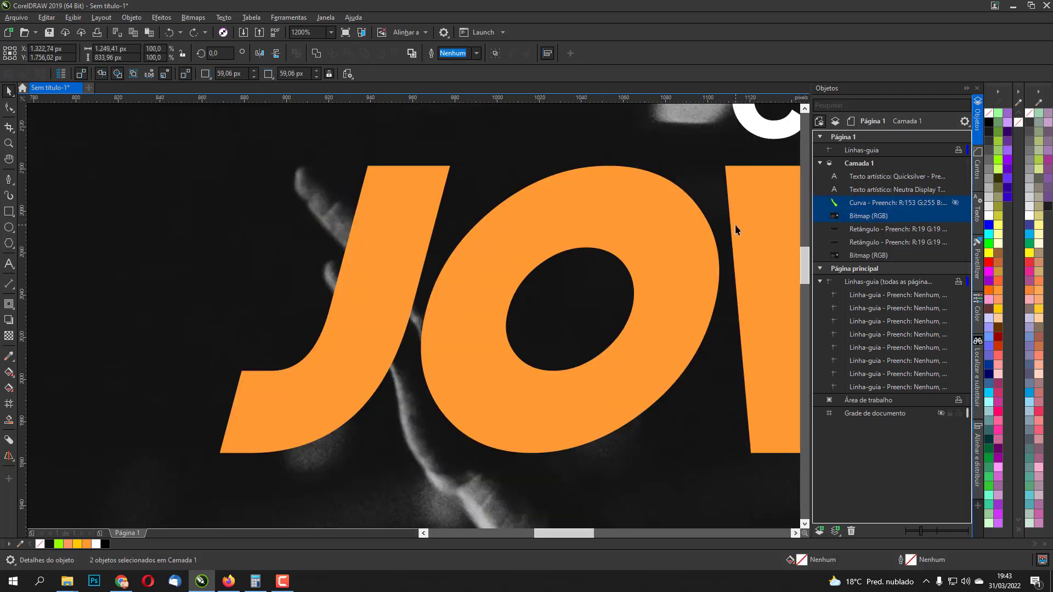
pyautogui.scroll(-2, 599, 185)
pyautogui.scroll(-3, 598, 184)
pyautogui.scroll(1, 494, 228)
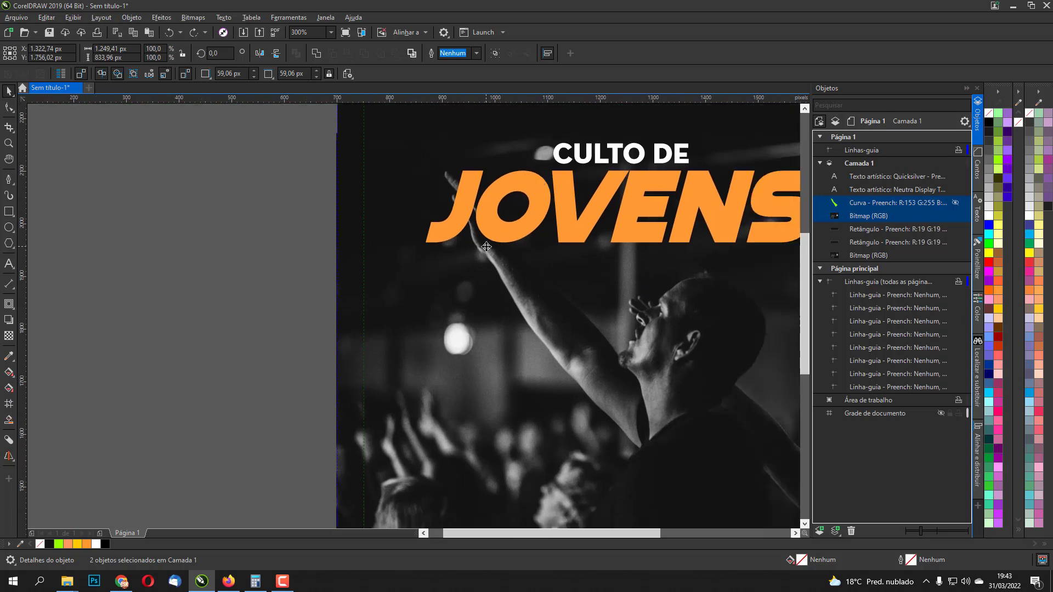
# Unhide the green arm curve and intersect it with the concert photo to create the arm cut-out, keeping the originals.
pyautogui.click(872, 205)
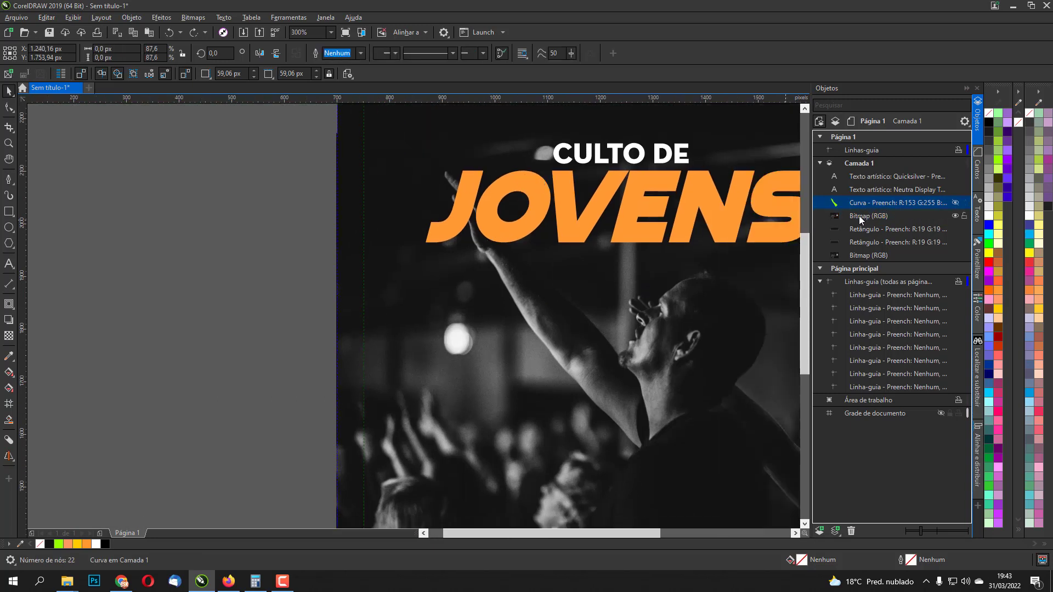
pyautogui.keyDown('ctrl'); pyautogui.click(860, 217); pyautogui.keyUp('ctrl')
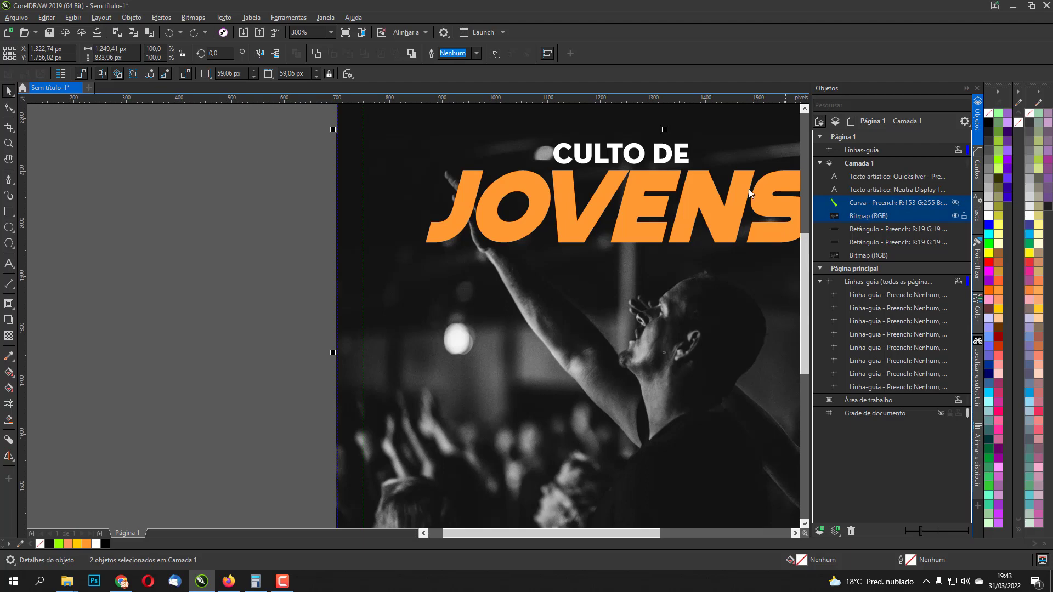
pyautogui.click(848, 202)
pyautogui.click(955, 203)
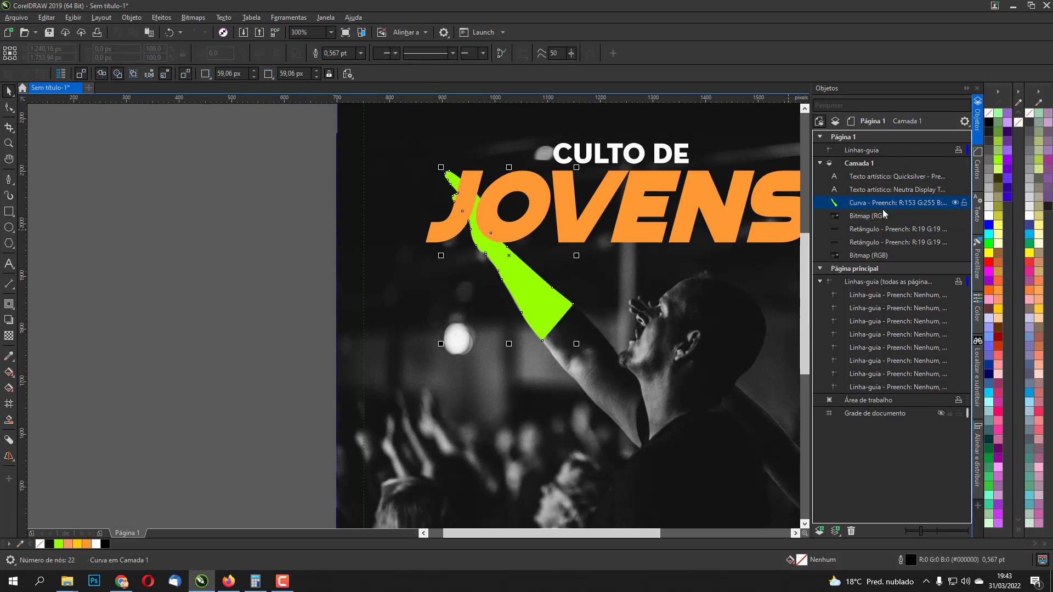
pyautogui.keyDown('ctrl'); pyautogui.click(863, 217); pyautogui.keyUp('ctrl')
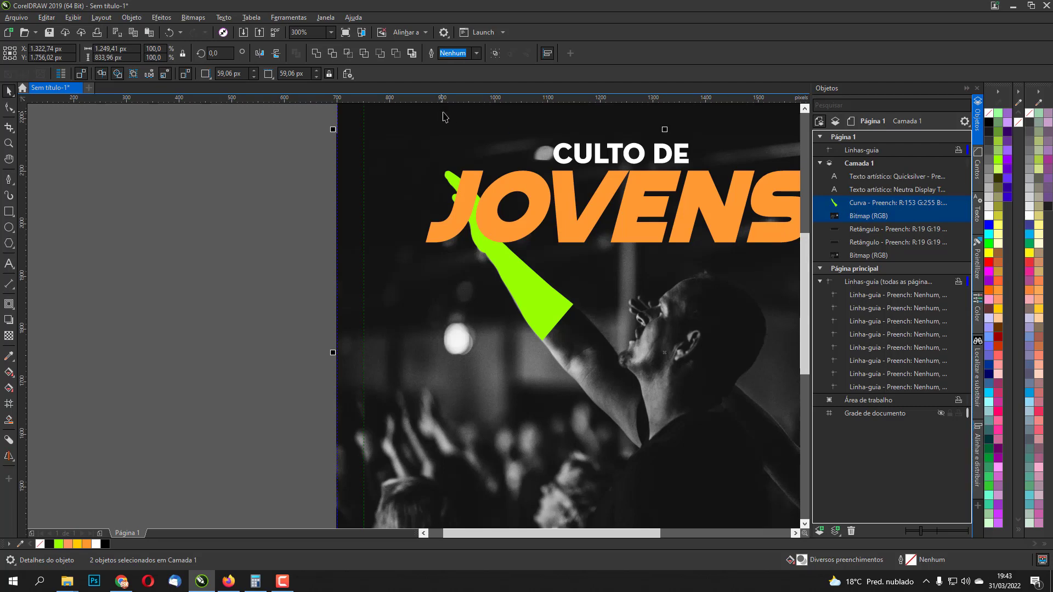
pyautogui.click(354, 56)
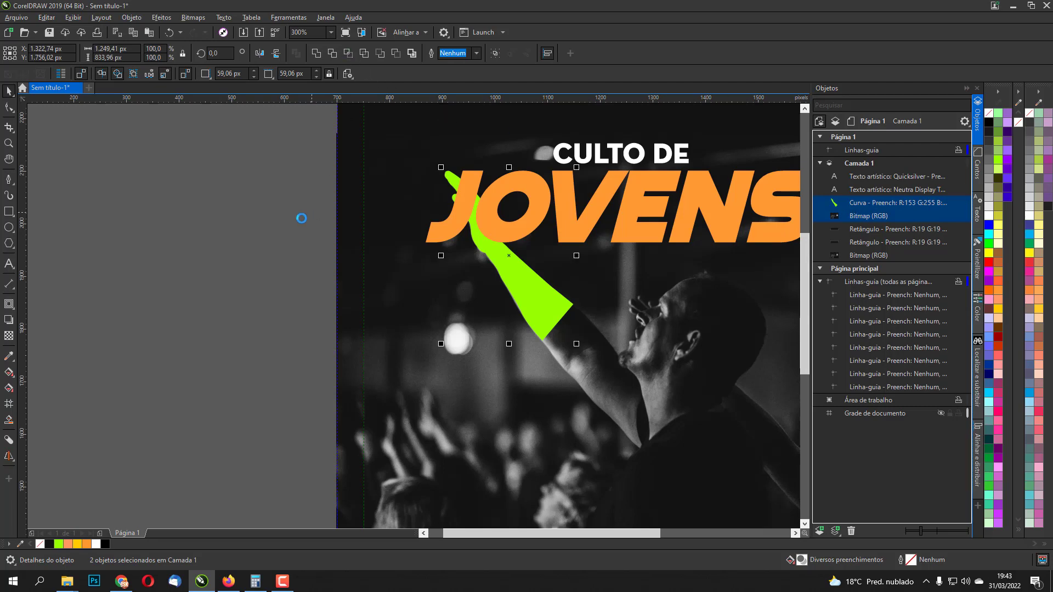
# Bring the arm cut-out and the green curve behind it in front of both title texts.
pyautogui.click(858, 204)
pyautogui.moveTo(858, 204); pyautogui.dragTo(860, 218)
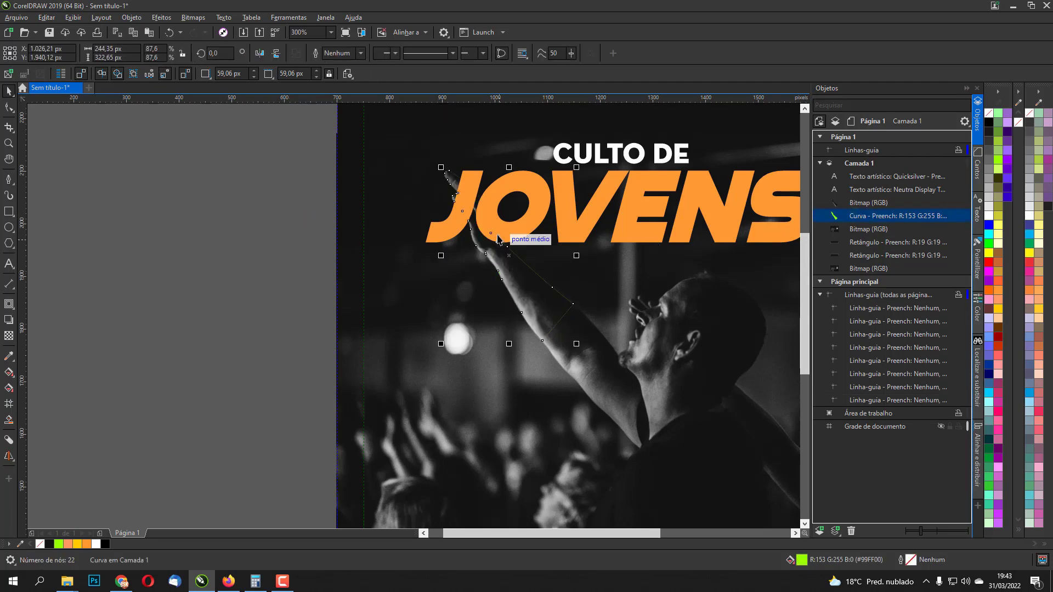
pyautogui.scroll(2, 489, 219)
pyautogui.scroll(-1, 501, 202)
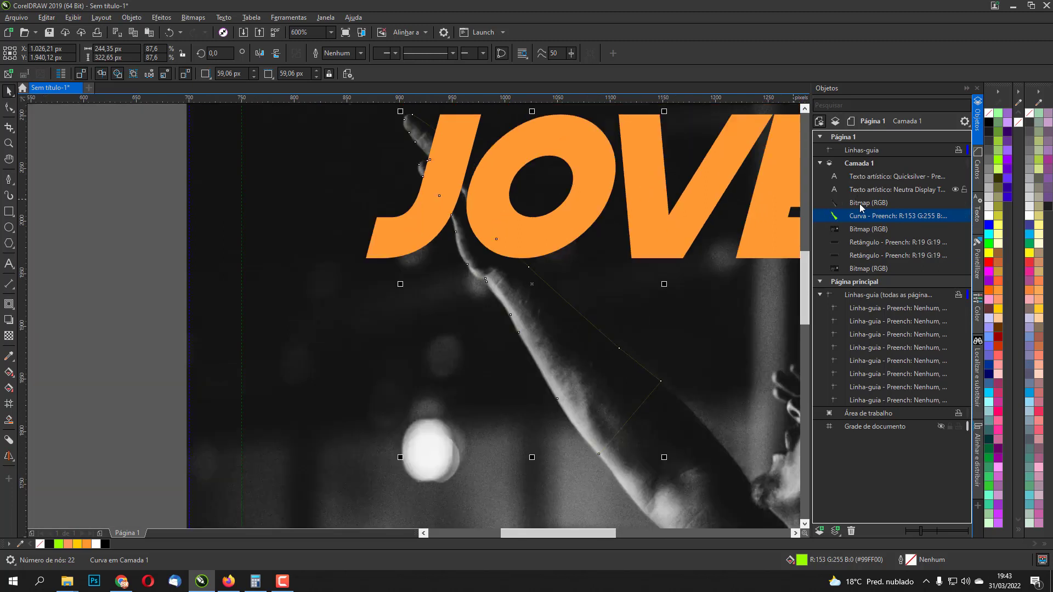
pyautogui.keyDown('ctrl'); pyautogui.click(860, 204); pyautogui.keyUp('ctrl')
pyautogui.hotkey('ctrl', 'pageup')
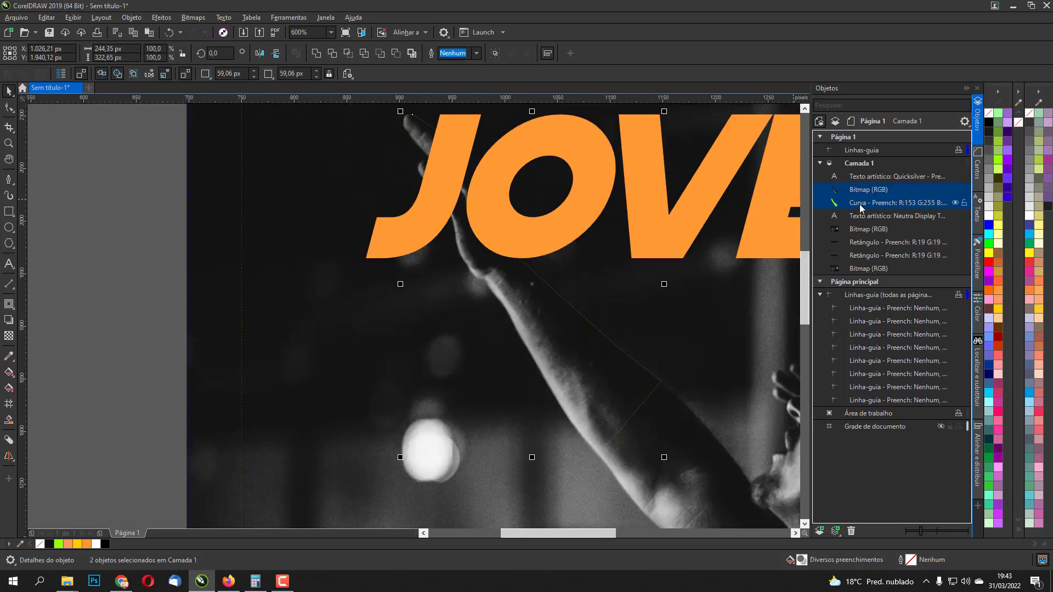
pyautogui.hotkey('ctrl', 'pageup')
# Fill the green arm curve with black and move its three outer forearm nodes inward, within the arm.
pyautogui.click(840, 190)
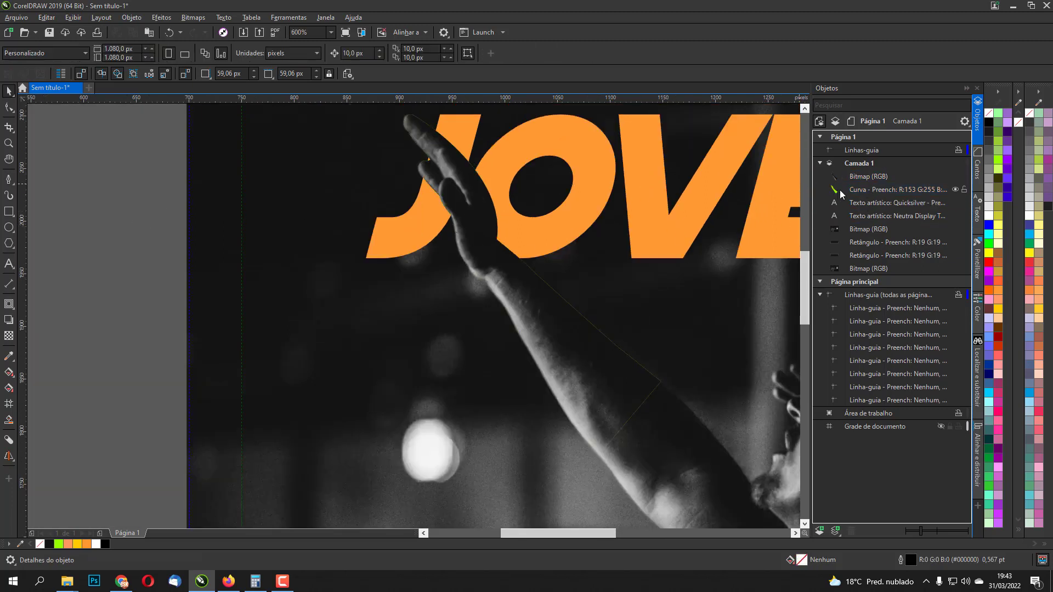
pyautogui.click(990, 125)
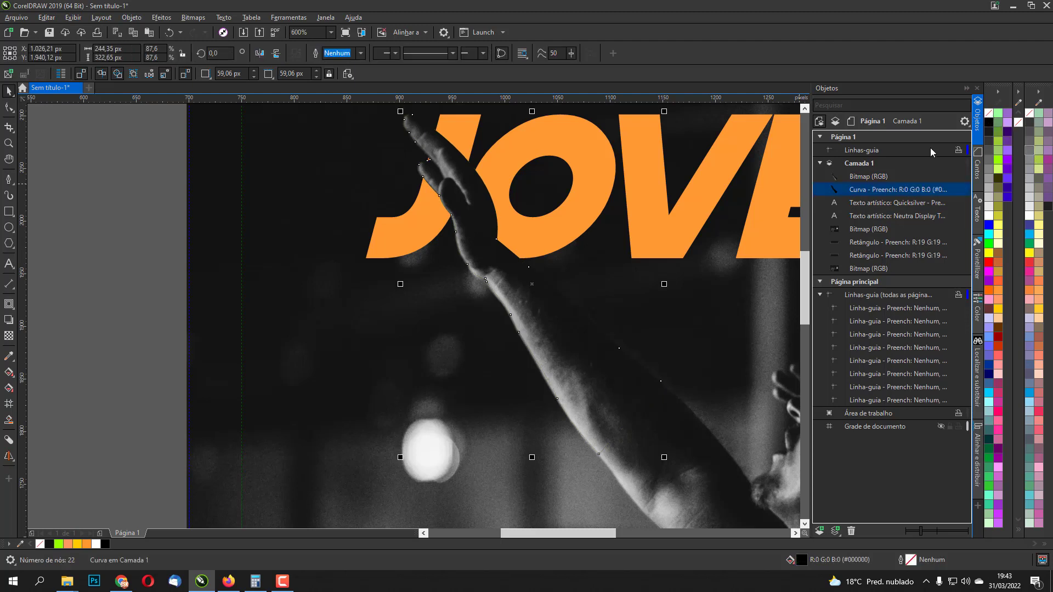
pyautogui.click(9, 107)
pyautogui.moveTo(529, 267)
pyautogui.mouseDown()
pyautogui.moveTo(651, 370)
pyautogui.moveTo(521, 274)
pyautogui.mouseUp()
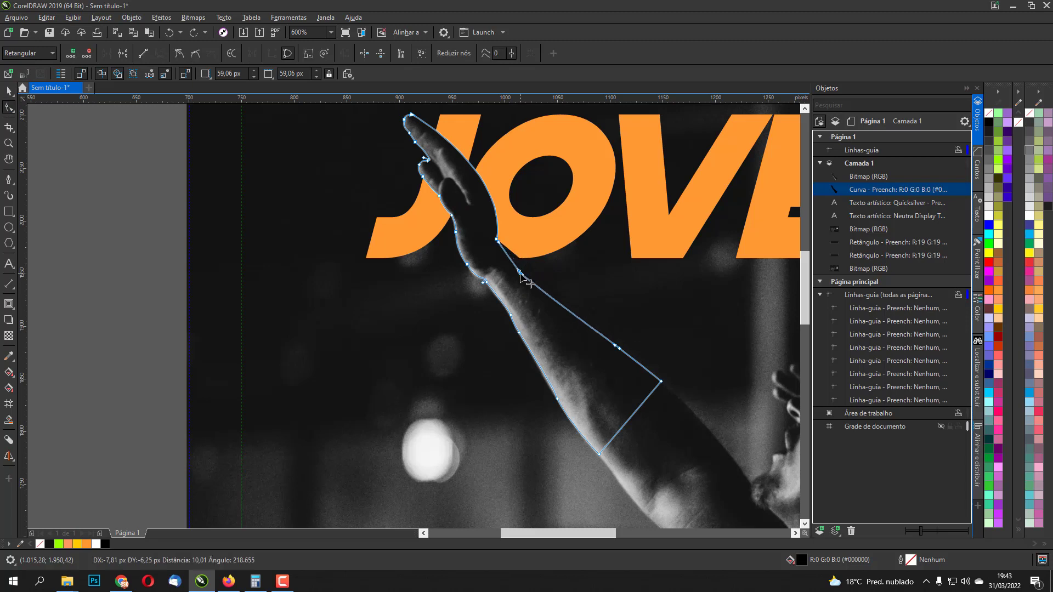
pyautogui.moveTo(619, 349); pyautogui.dragTo(608, 356)
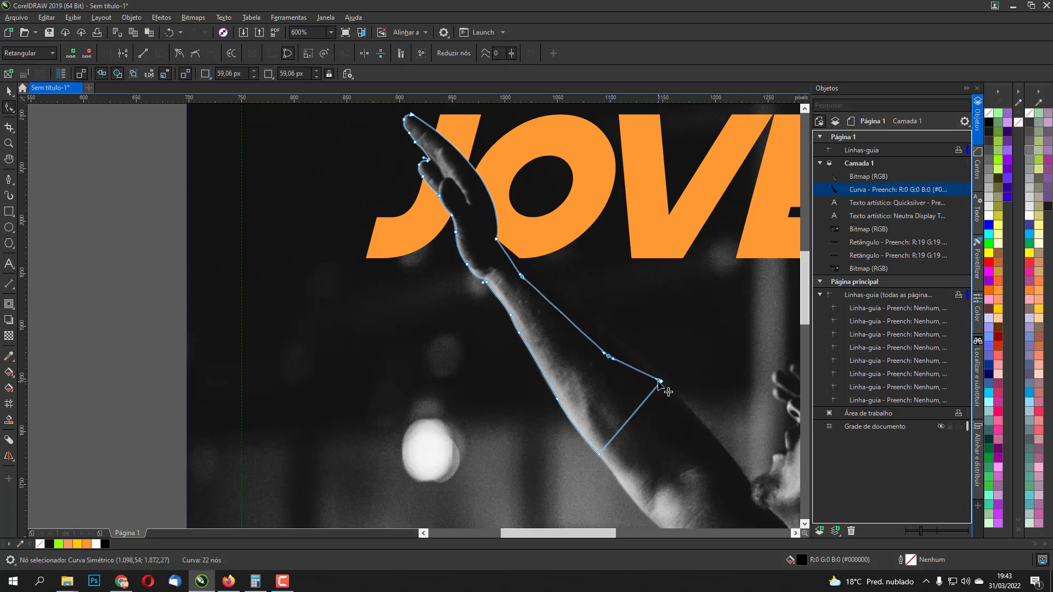
pyautogui.moveTo(661, 381); pyautogui.dragTo(634, 390)
pyautogui.click(9, 94)
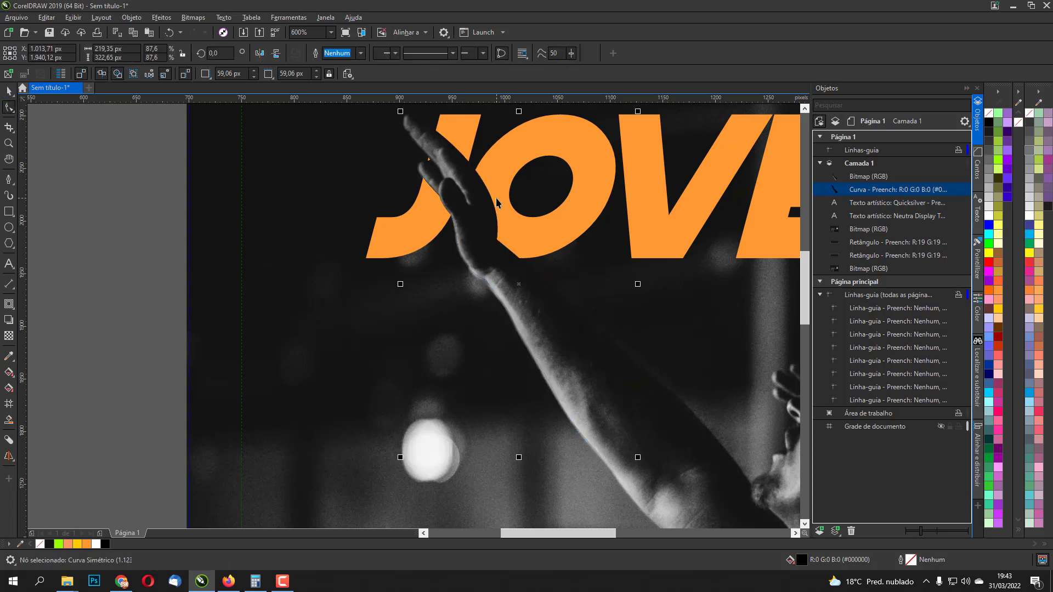
# Shift the black curve about 2 px to the right and apply a Gaussian blur with a 3.3 px radius.
pyautogui.scroll(3, 482, 230)
pyautogui.moveTo(488, 411); pyautogui.dragTo(495, 407)
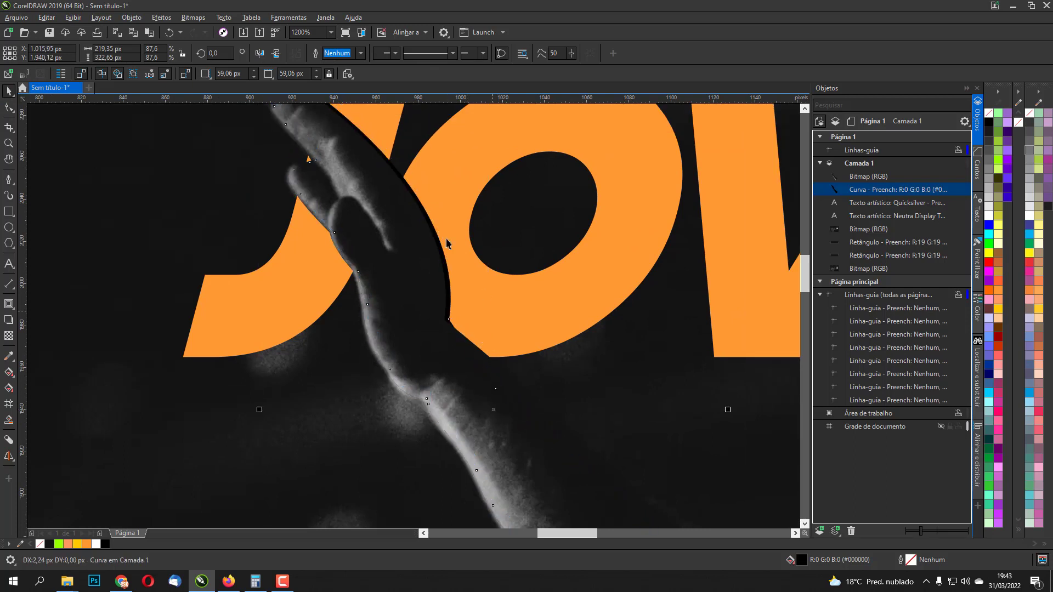
pyautogui.click(221, 18)
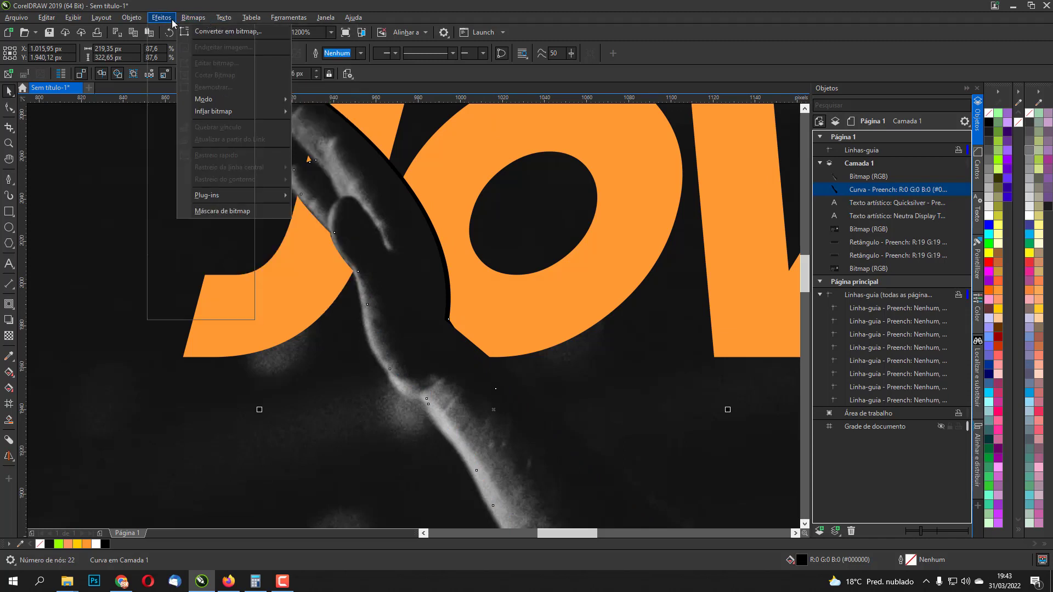
pyautogui.moveTo(211, 67)
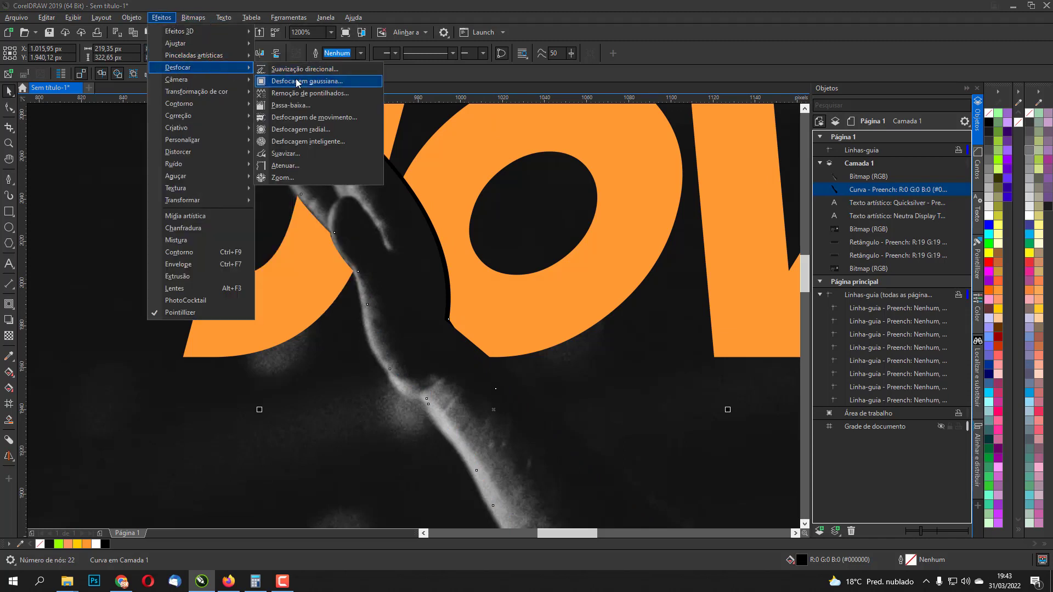
pyautogui.click(295, 85)
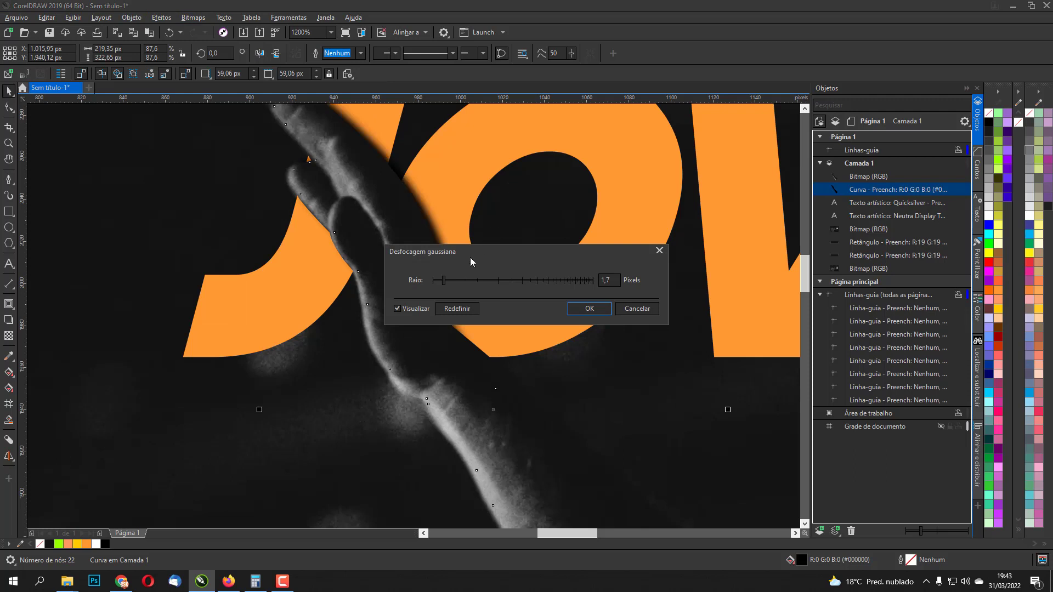
pyautogui.moveTo(457, 281); pyautogui.dragTo(459, 282)
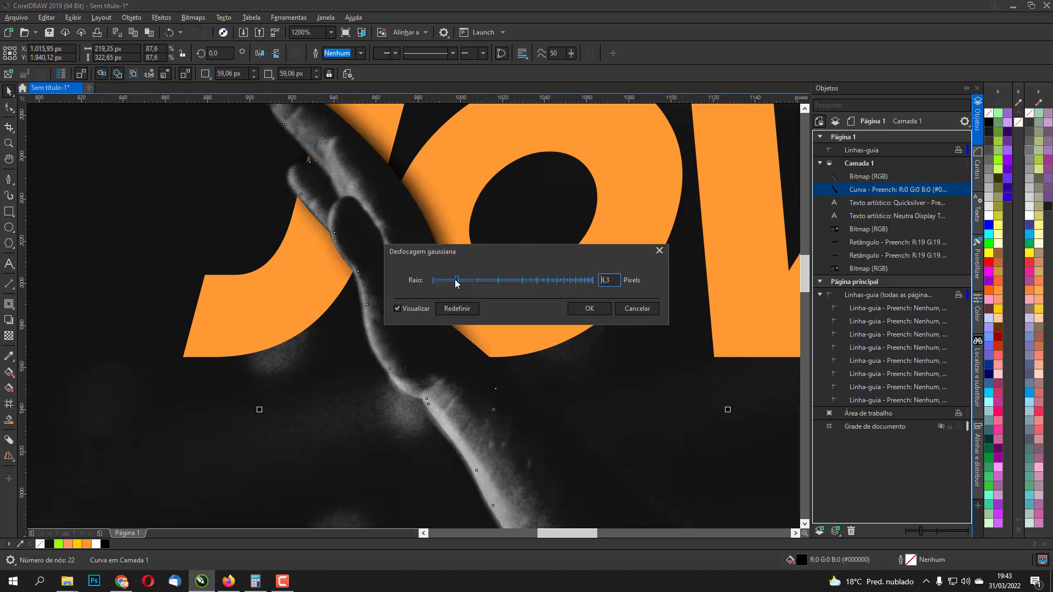
pyautogui.click(589, 309)
pyautogui.scroll(-2, 412, 238)
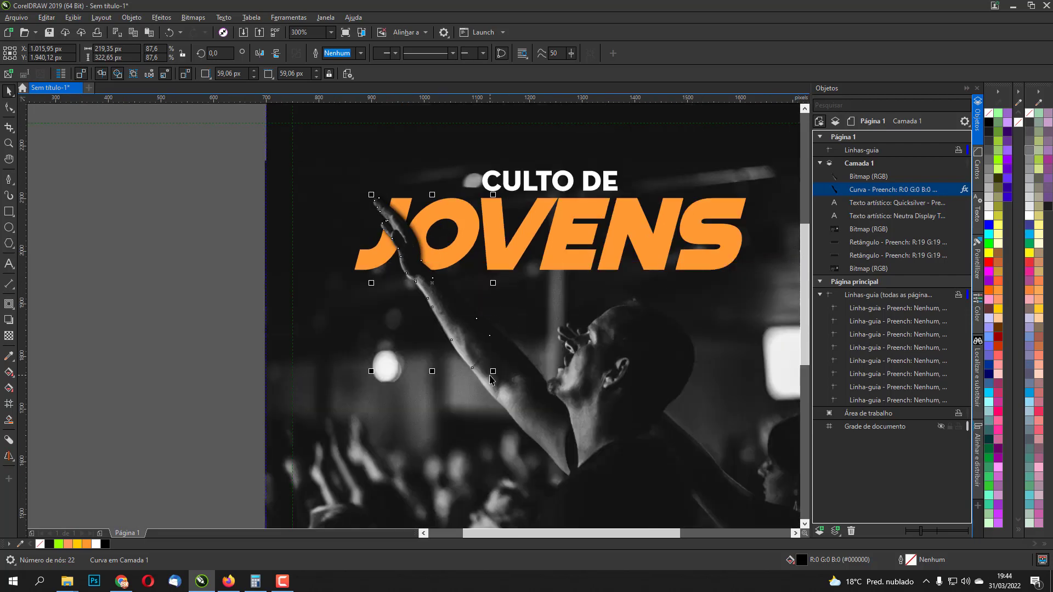
# Move the blurred shadow curve's lowest forearm node slightly upward and inward, away from the arm's lit edge.
pyautogui.scroll(2, 481, 359)
pyautogui.scroll(-1, 490, 351)
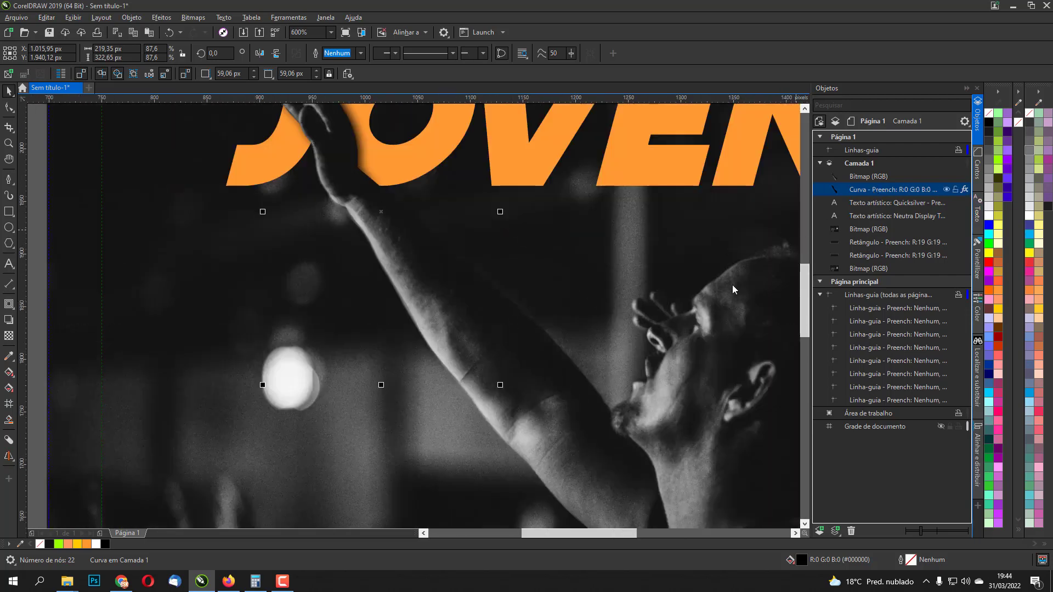
pyautogui.click(7, 110)
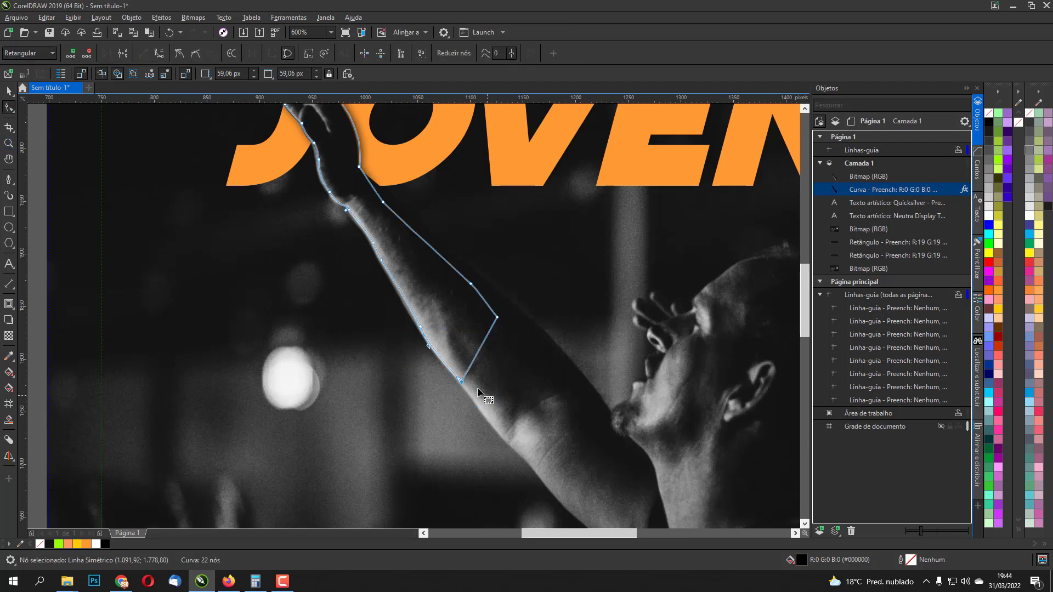
pyautogui.moveTo(460, 382); pyautogui.dragTo(463, 371)
pyautogui.click(535, 388)
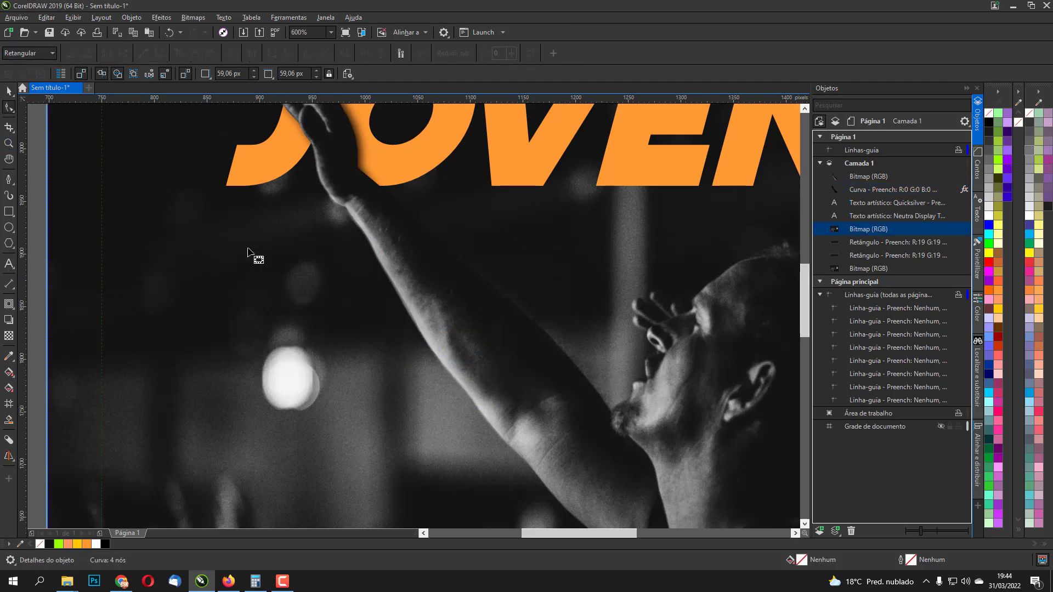
pyautogui.scroll(-2, 303, 279)
pyautogui.scroll(1, 291, 247)
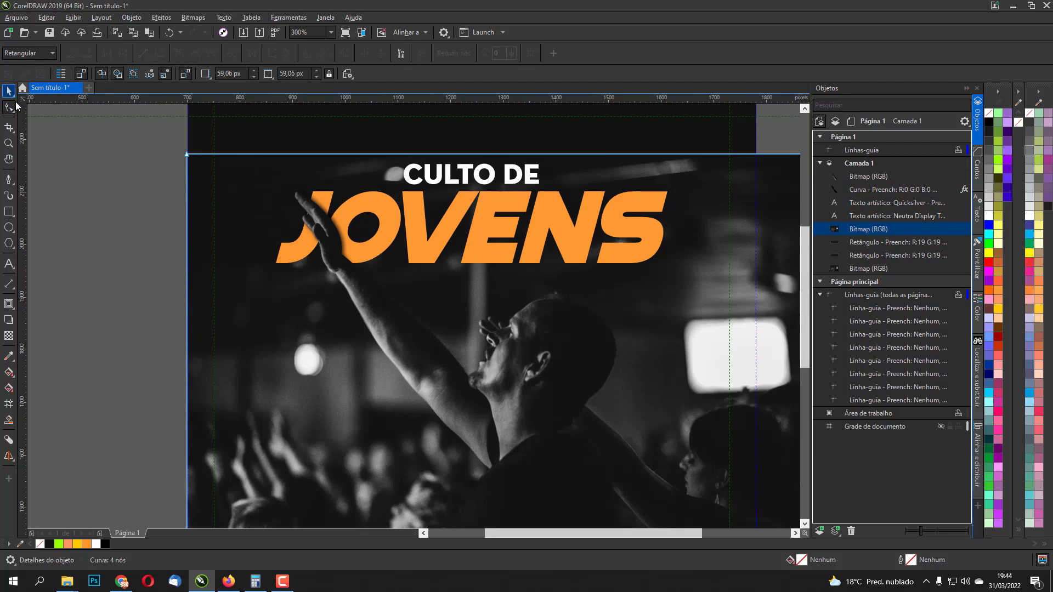
pyautogui.click(9, 91)
pyautogui.scroll(-1, 407, 343)
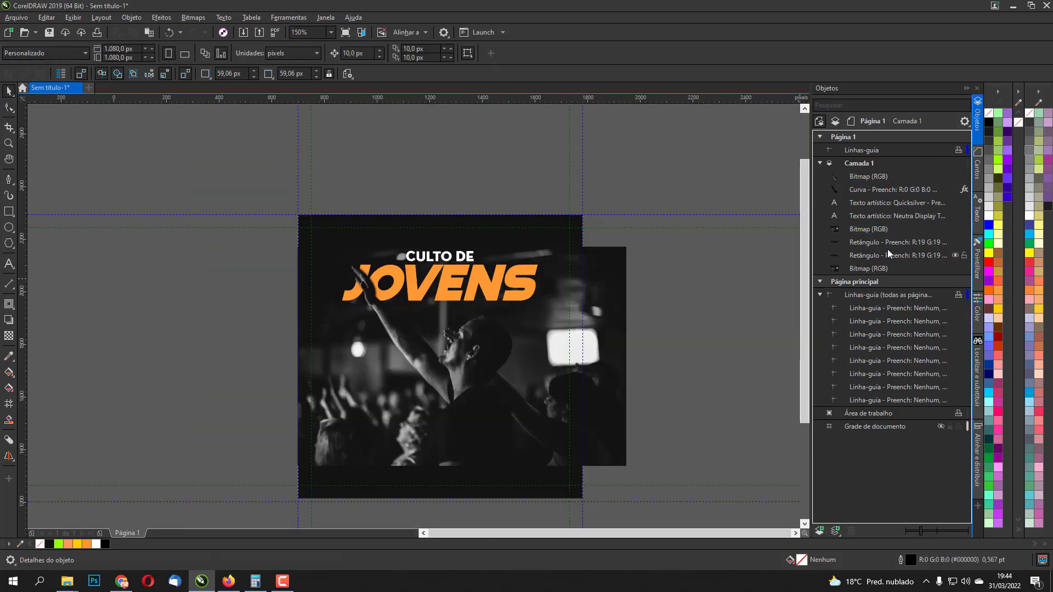
pyautogui.click(955, 215)
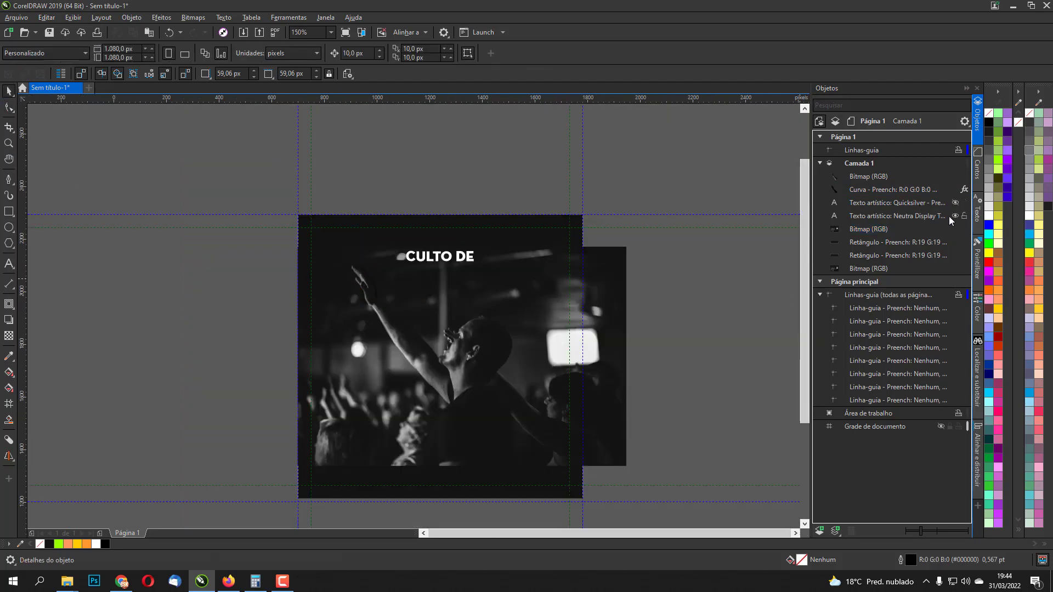
pyautogui.click(954, 216)
pyautogui.moveTo(241, 190); pyautogui.dragTo(665, 522)
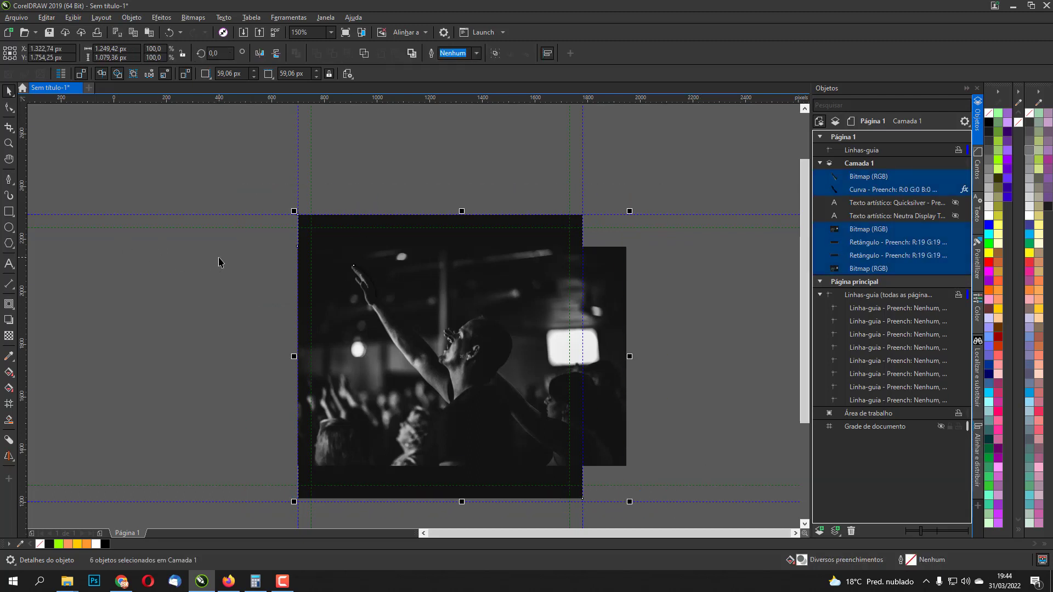
pyautogui.hotkey('ctrl', 'g')
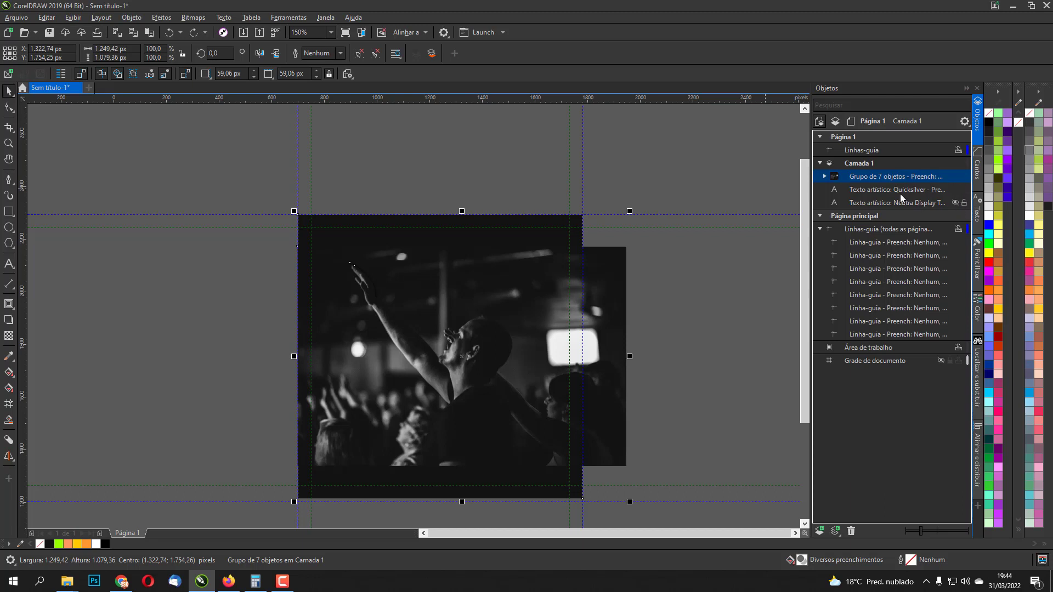
pyautogui.hotkey('ctrl', 'u')
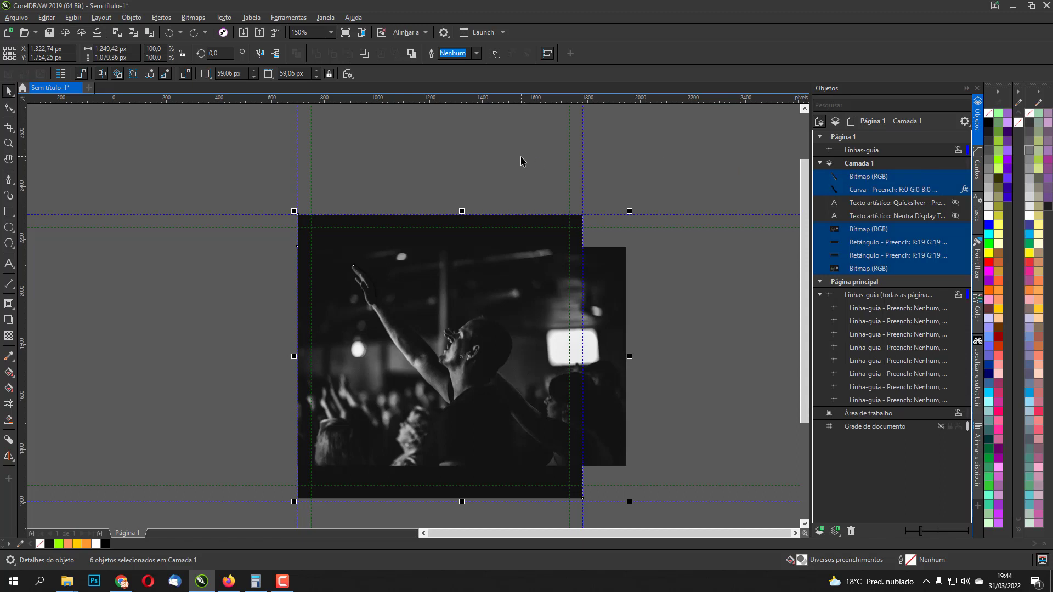
pyautogui.hotkey('ctrl', 'z')
pyautogui.click(955, 204)
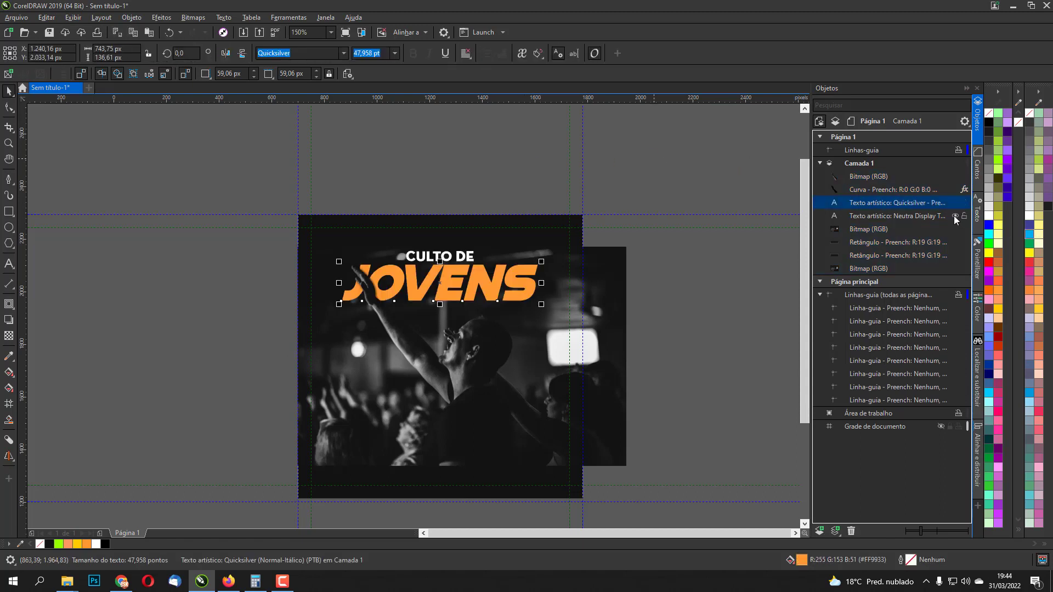
pyautogui.click(398, 166)
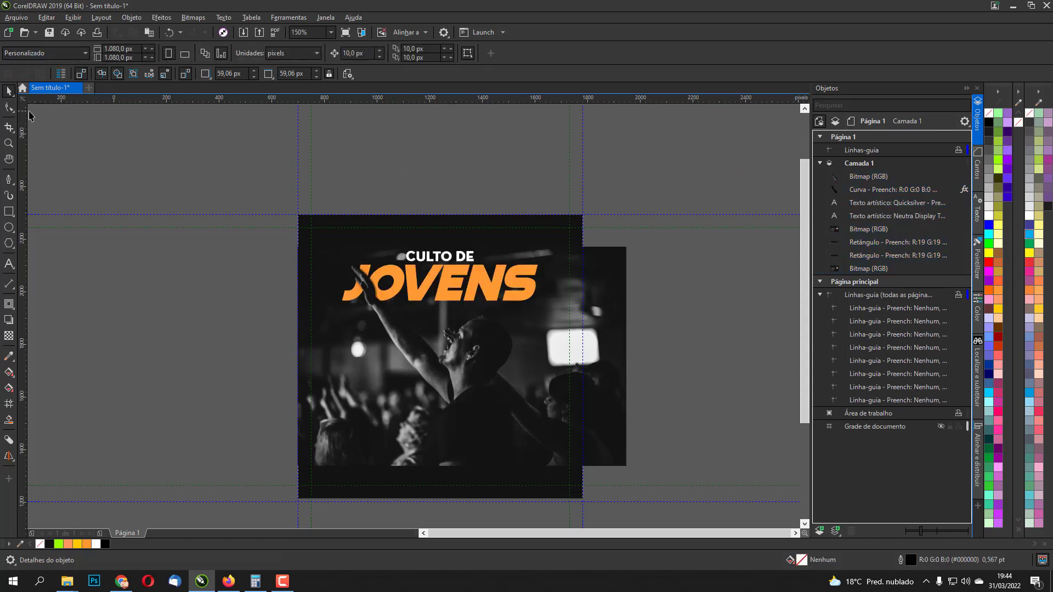
# Crop both stacked copies of the concert photo so their right edges end at the page's right edge.
pyautogui.click(8, 107)
pyautogui.click(598, 299)
pyautogui.moveTo(610, 221); pyautogui.dragTo(583, 466)
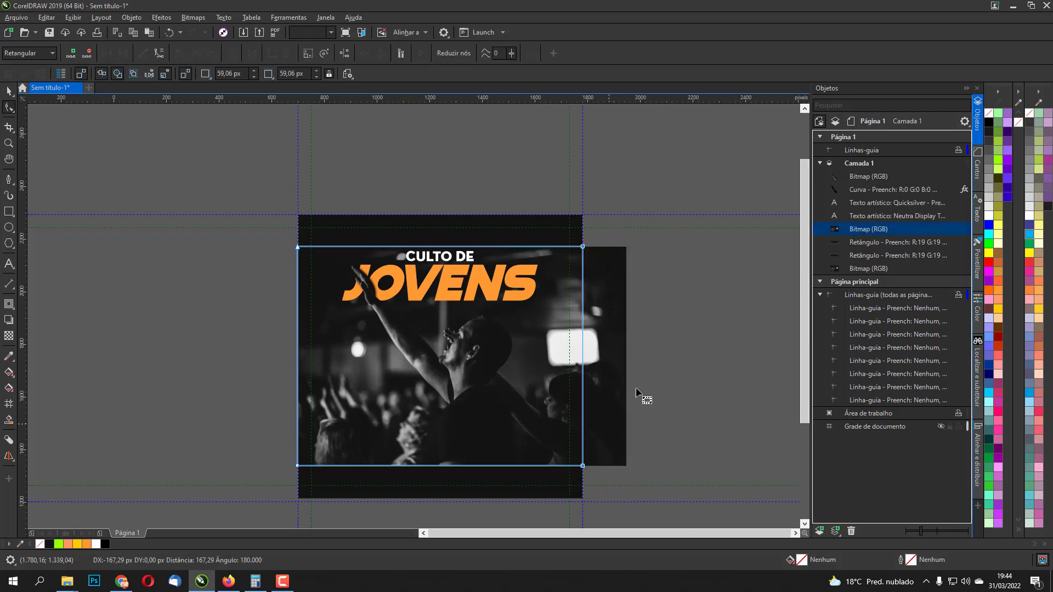
pyautogui.hotkey('ctrl', 'z')
pyautogui.moveTo(632, 222); pyautogui.dragTo(582, 466)
pyautogui.click(689, 419)
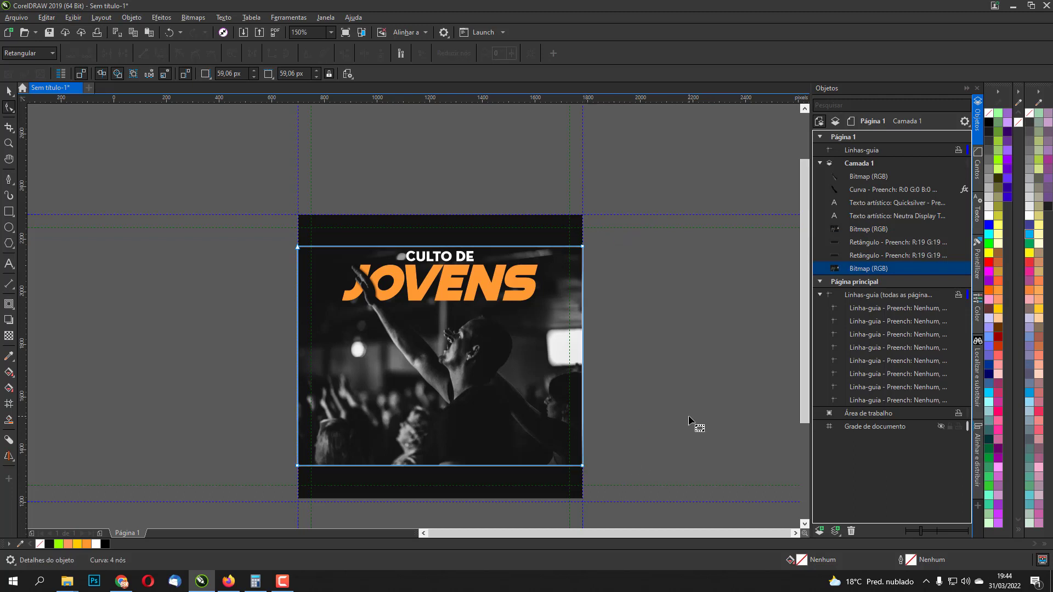
pyautogui.press('space')
pyautogui.click(266, 165)
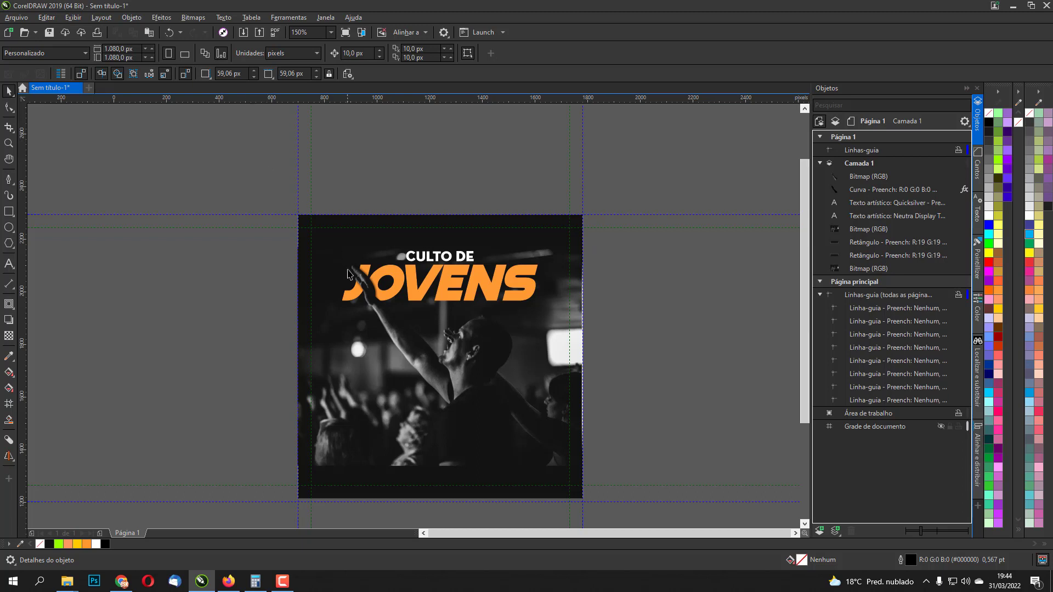
# Bring the dark fade rectangle at the page bottom one level forward, in front of the upper photo copy.
pyautogui.click(394, 486)
pyautogui.scroll(-2, 548, 404)
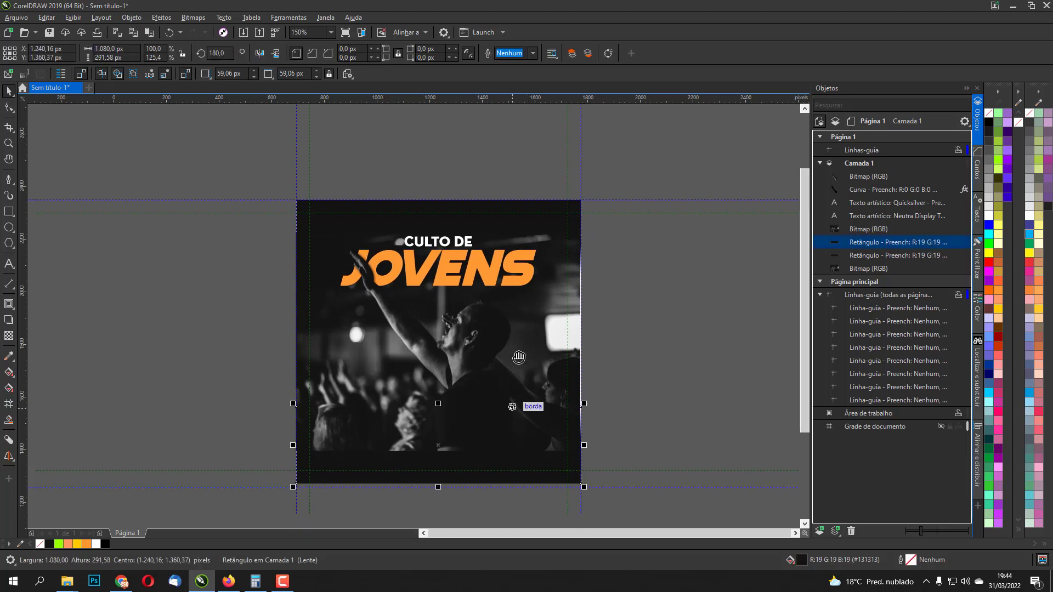
pyautogui.scroll(2, 529, 379)
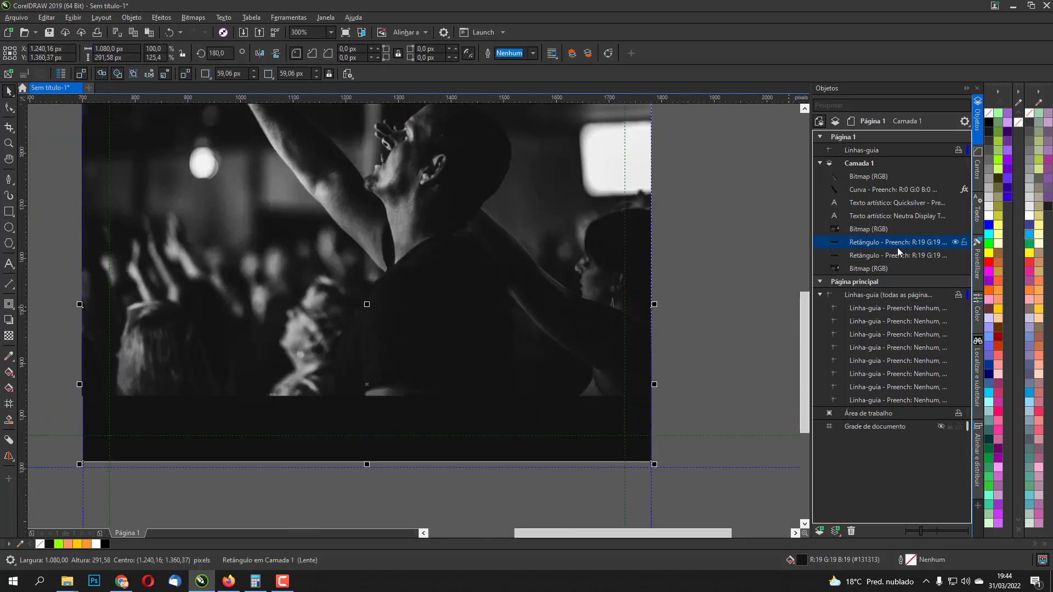
pyautogui.hotkey('ctrl', 'pageup')
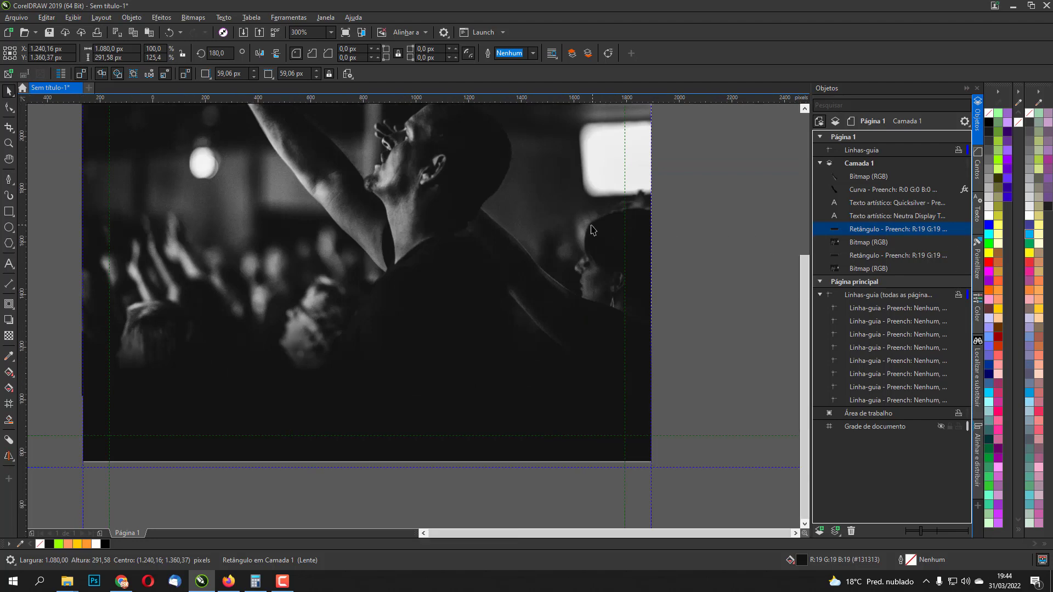
pyautogui.scroll(-2, 648, 188)
pyautogui.click(629, 235)
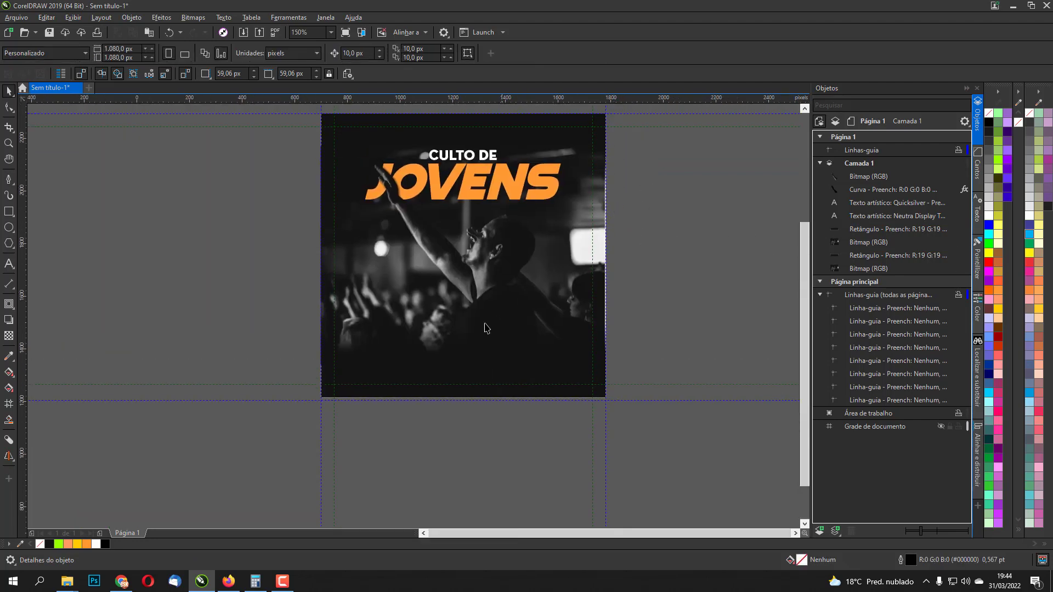
# Add the artistic text "Sábado ás 19h00" over the lower crowd area of the flyer.
pyautogui.click(9, 264)
pyautogui.click(393, 342)
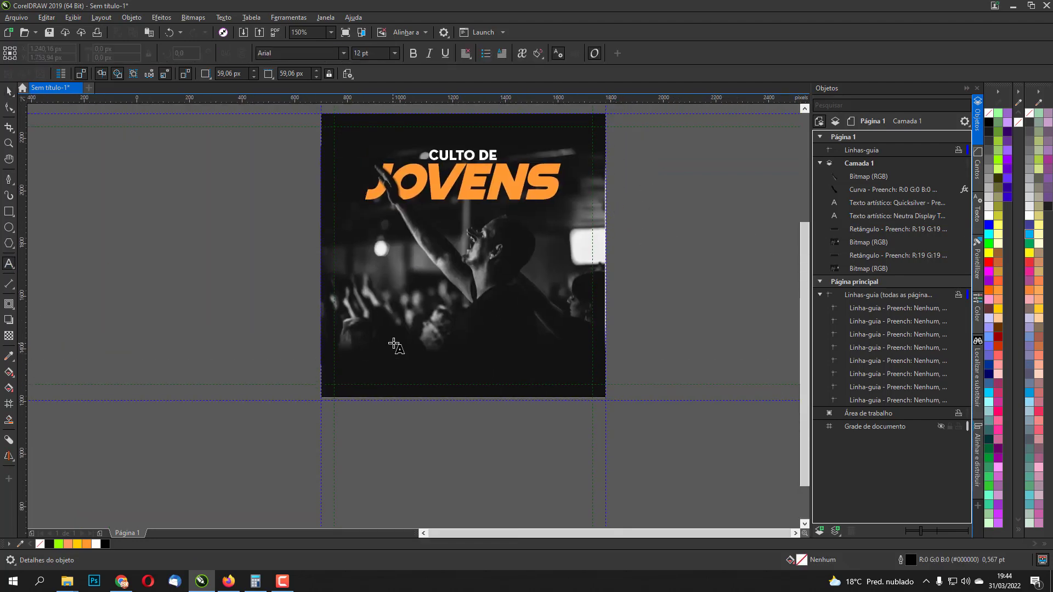
pyautogui.write('Sá')
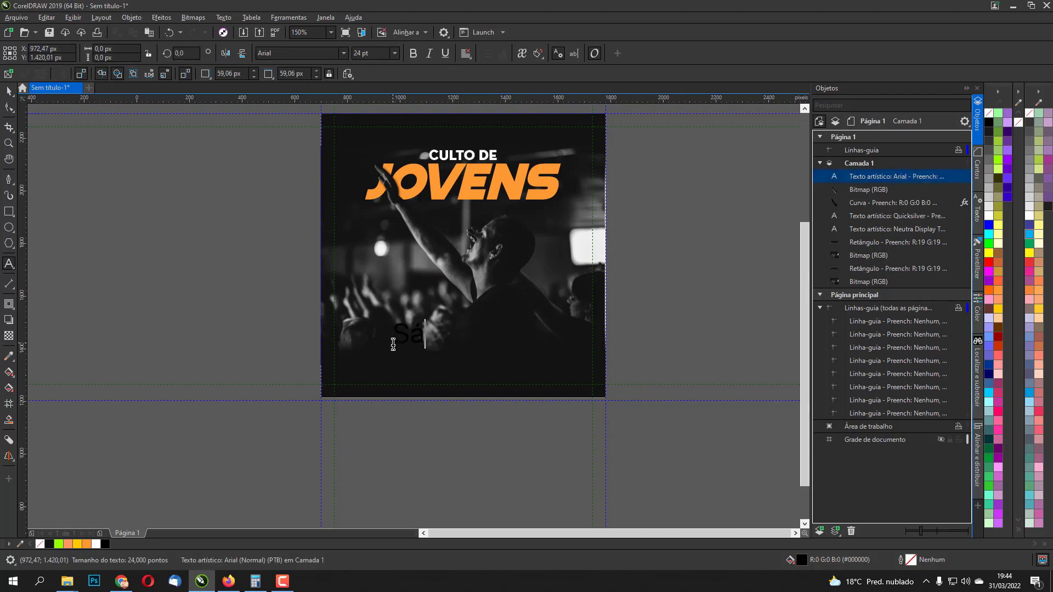
pyautogui.write('bado ás 19h00')
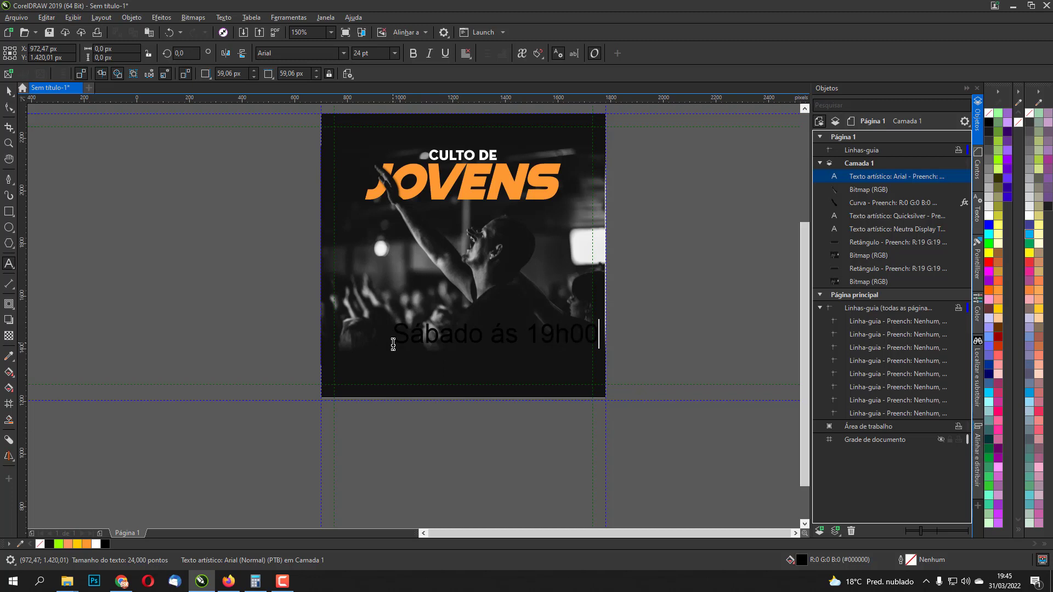
pyautogui.hotkey('ctrl', 'space')
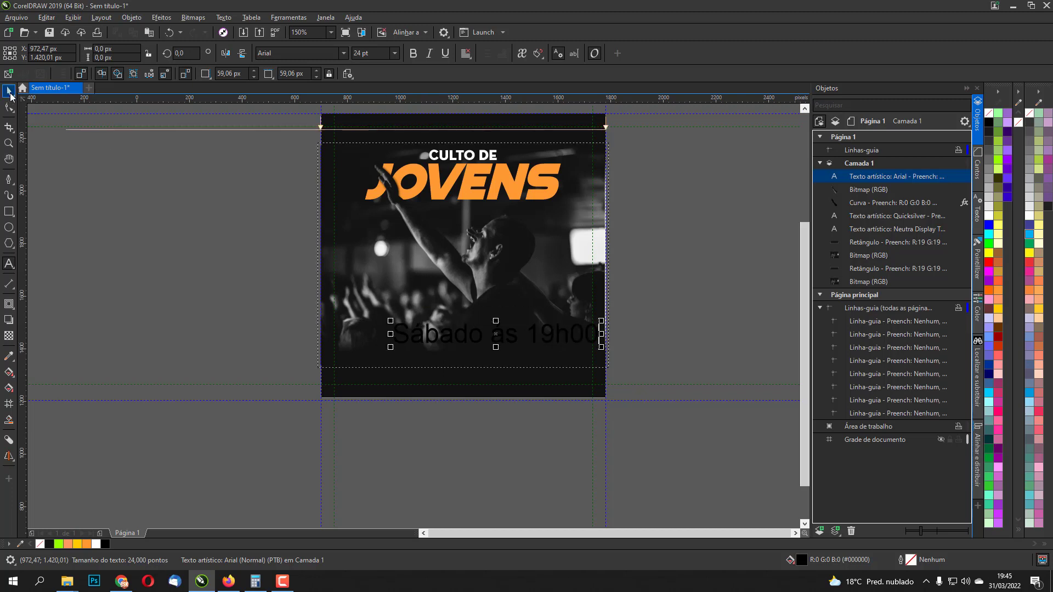
# Set the new date text in Neutra Display Titling, scale it down to about 11.6 pt and fill it with white.
pyautogui.click(343, 53)
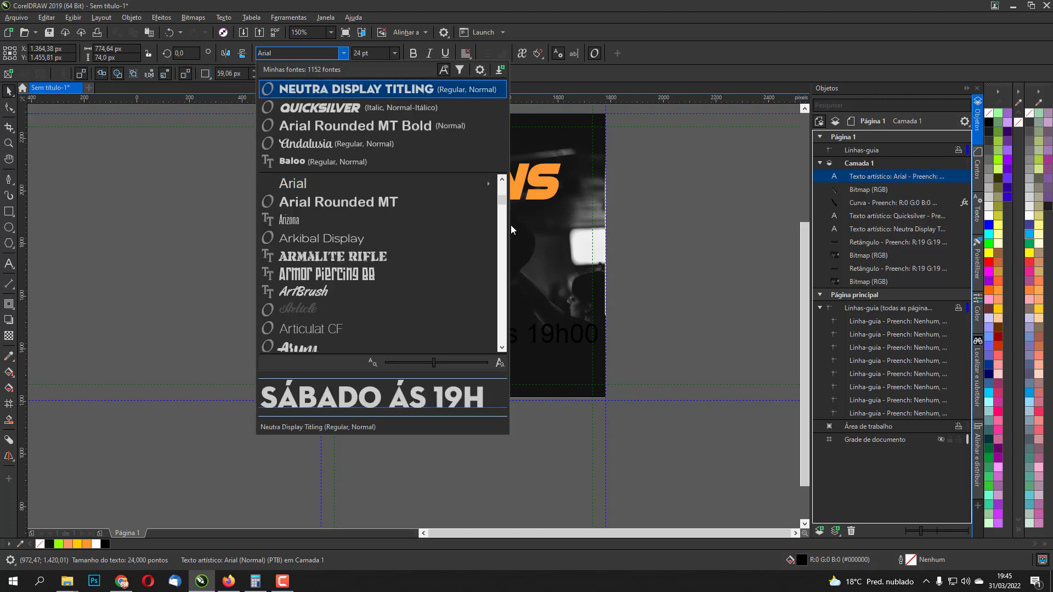
pyautogui.click(322, 94)
pyautogui.moveTo(630, 325); pyautogui.dragTo(510, 328)
pyautogui.click(988, 215)
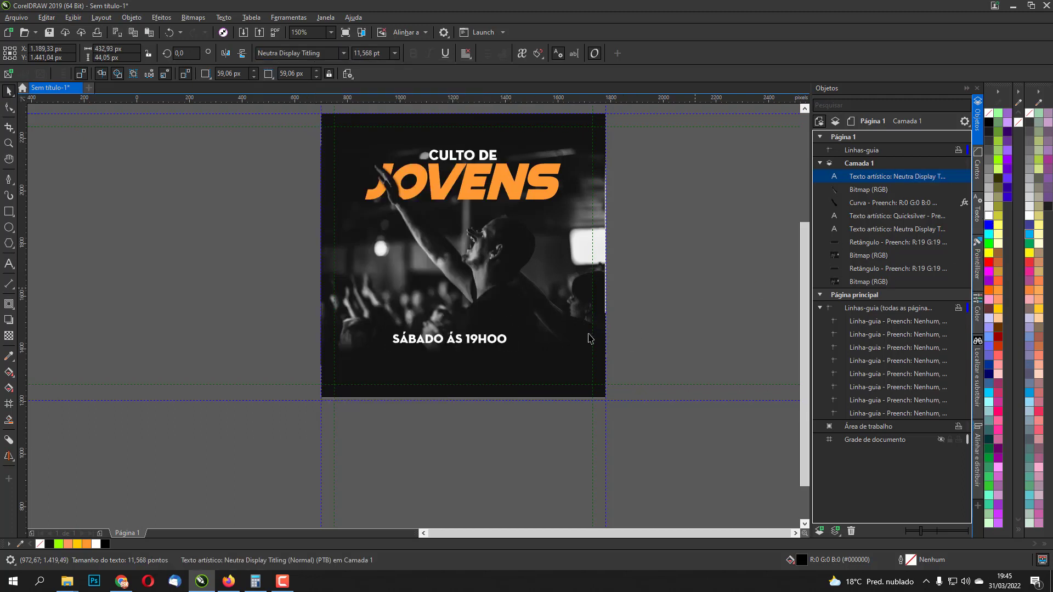
# Move the date text slightly lower and centre it horizontally on the dark bottom rectangle.
pyautogui.scroll(2, 477, 345)
pyautogui.moveTo(457, 355); pyautogui.dragTo(475, 343)
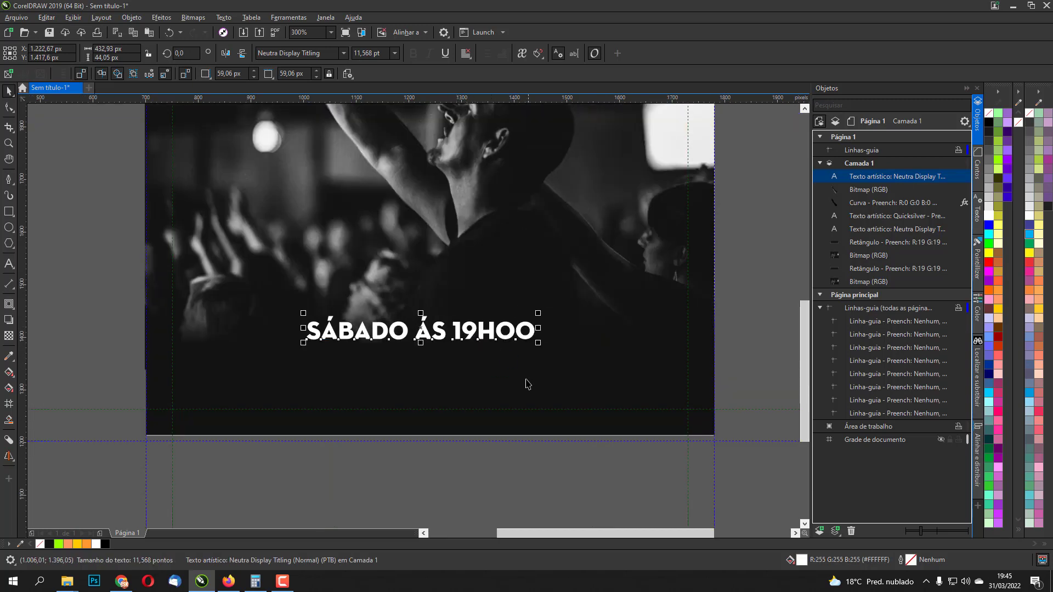
pyautogui.keyDown('shift'); pyautogui.click(526, 383); pyautogui.keyUp('shift')
pyautogui.press('c')
pyautogui.click(492, 475)
# Widen the date text's letter spacing until it is about 572 px wide and recentre it on the bottom rectangle.
pyautogui.click(447, 340)
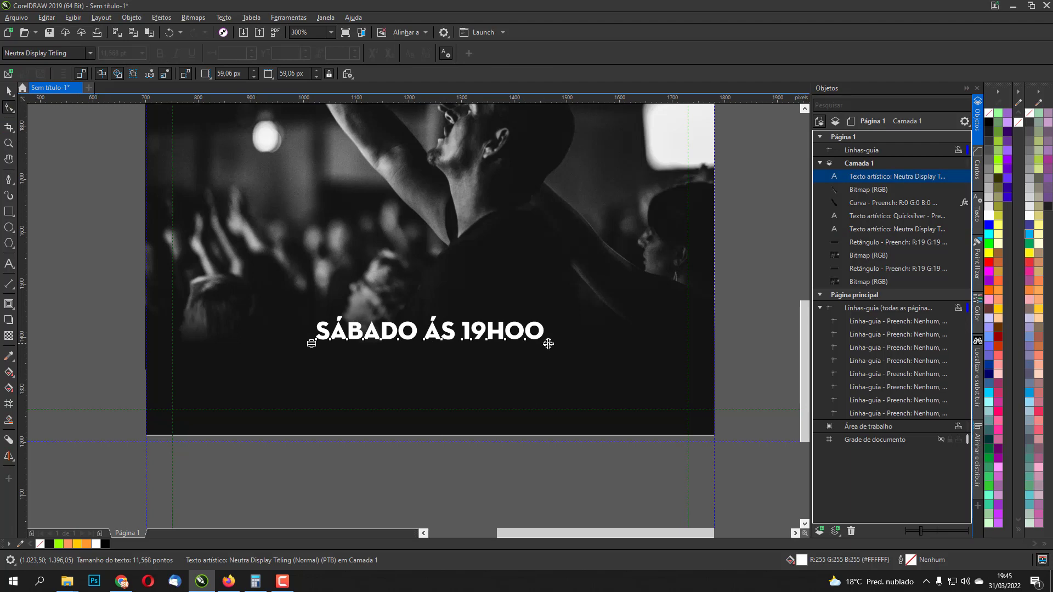
pyautogui.moveTo(549, 344); pyautogui.dragTo(642, 341)
pyautogui.click(6, 91)
pyautogui.keyDown('shift'); pyautogui.click(263, 382); pyautogui.keyUp('shift')
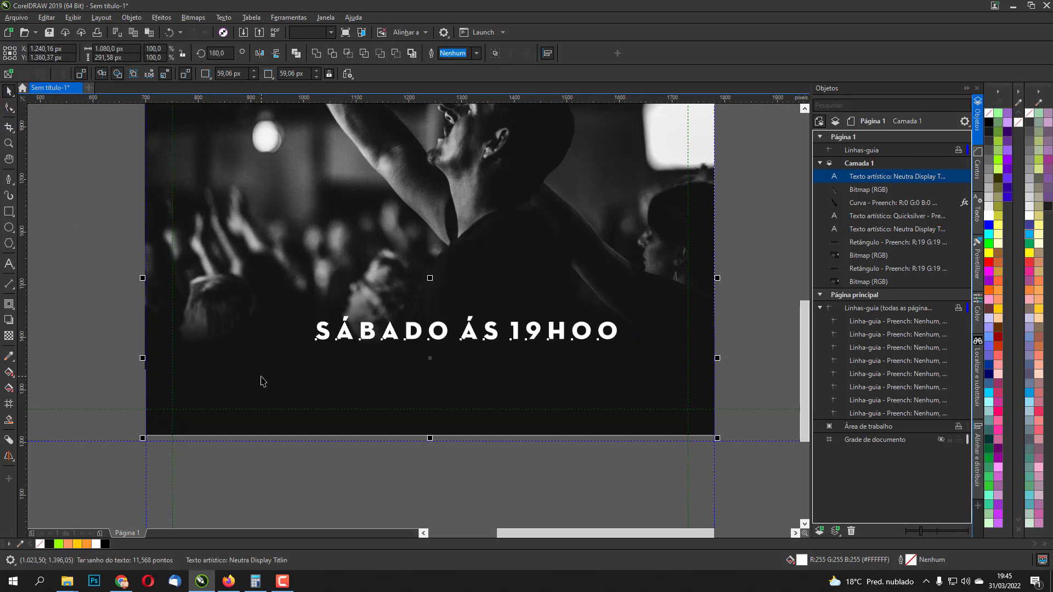
pyautogui.press('c')
# Duplicate the date text about 121 px below the original and replace the copy's wording with the street name.
pyautogui.moveTo(401, 335); pyautogui.dragTo(408, 396)
pyautogui.doubleClick(409, 395)
pyautogui.hotkey('ctrl', 'a')
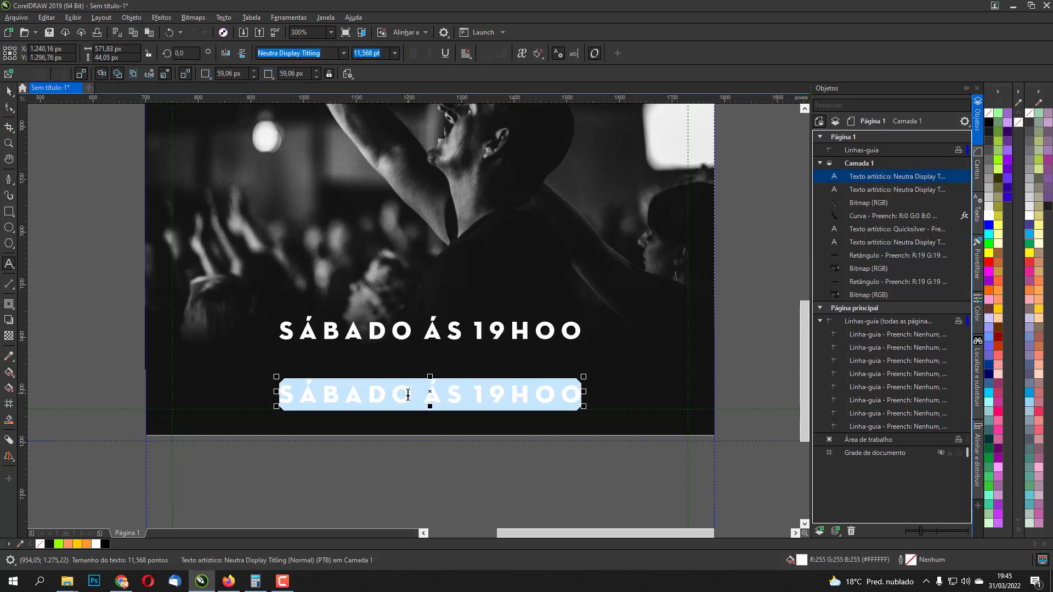
pyautogui.write('RUA 7')
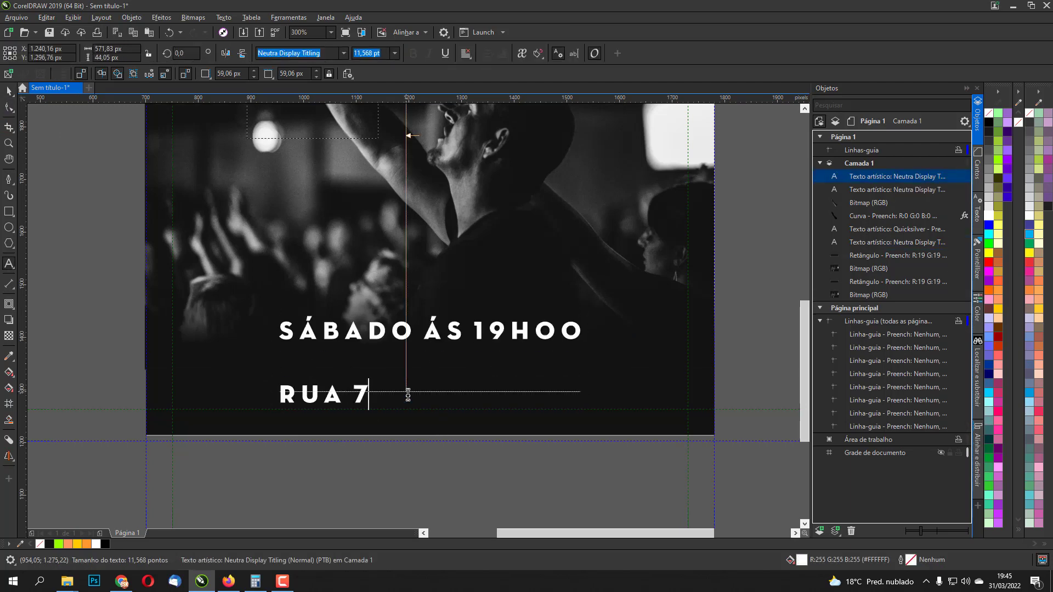
pyautogui.write(' DE SETEMBRO')
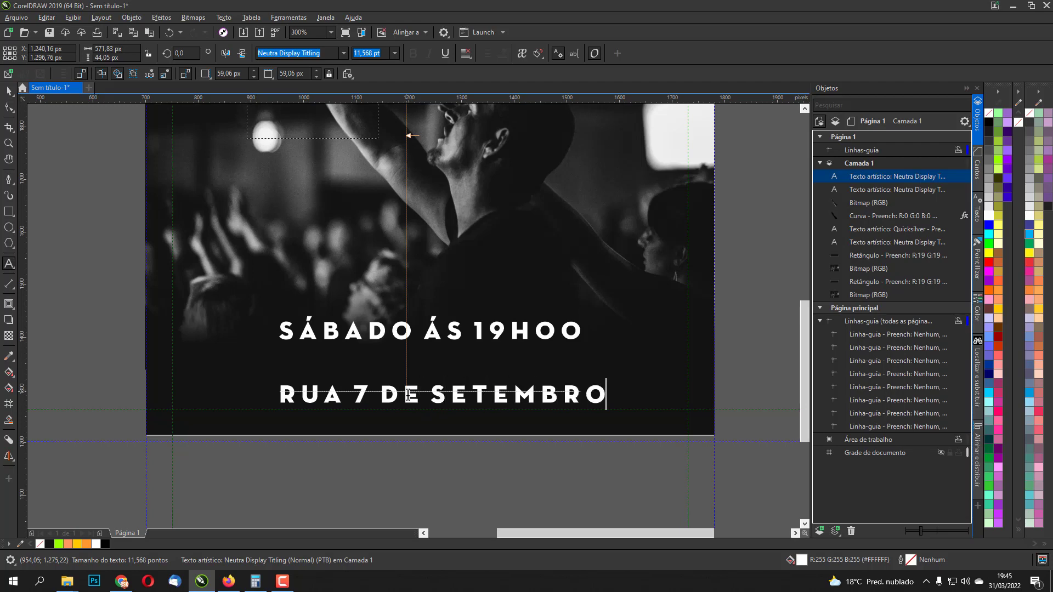
pyautogui.press('Escape')
# Tighten the letter spacing of the street line so its letters sit close together.
pyautogui.click(8, 109)
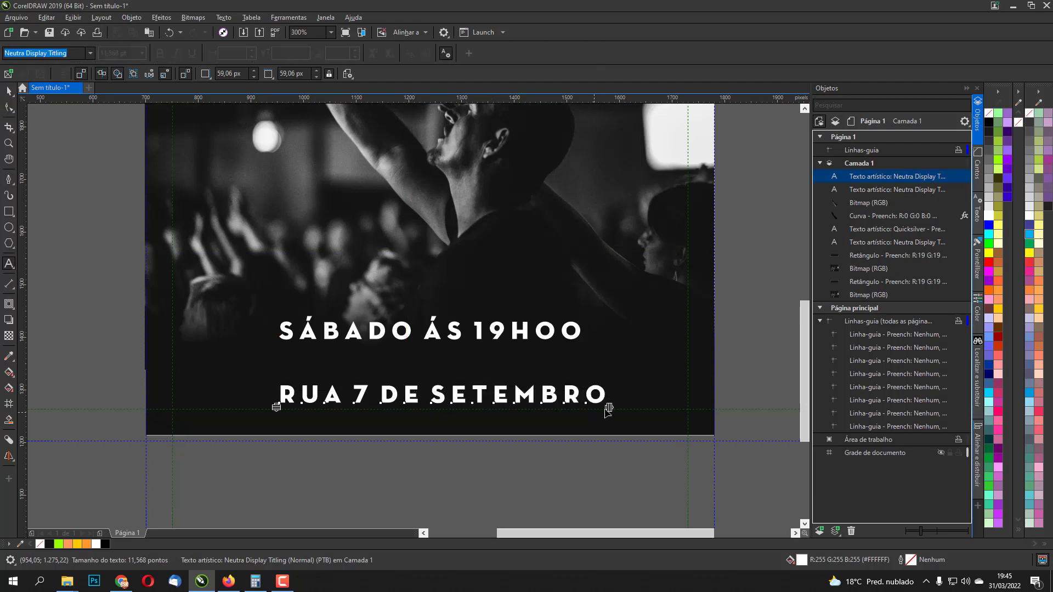
pyautogui.moveTo(610, 407); pyautogui.dragTo(487, 395)
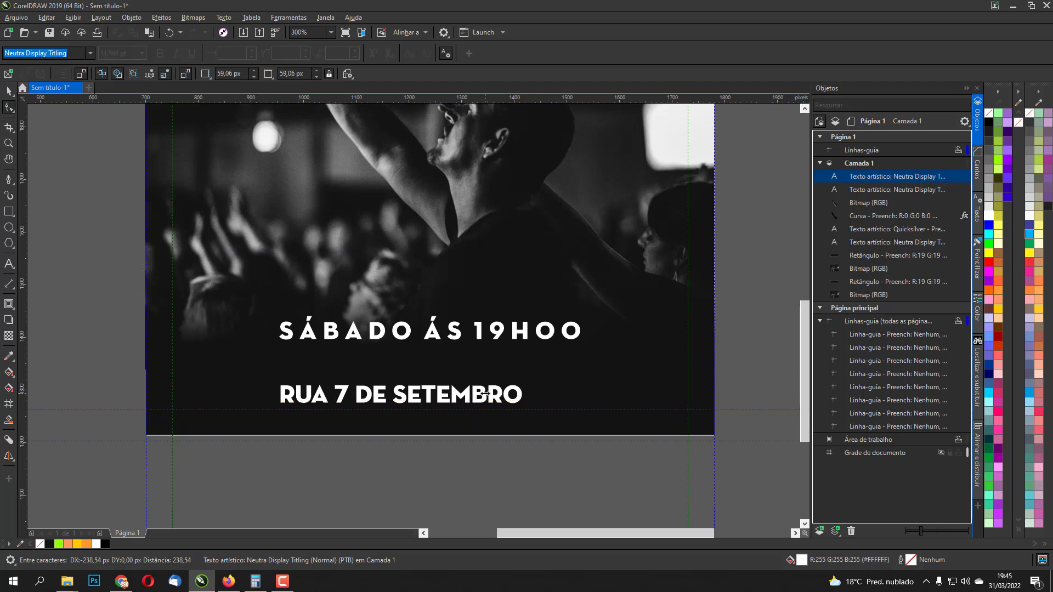
pyautogui.click(165, 283)
# Append the neighbourhood and state to the street line, separated by hyphens, and scale the line down to about 7 pt.
pyautogui.click(9, 263)
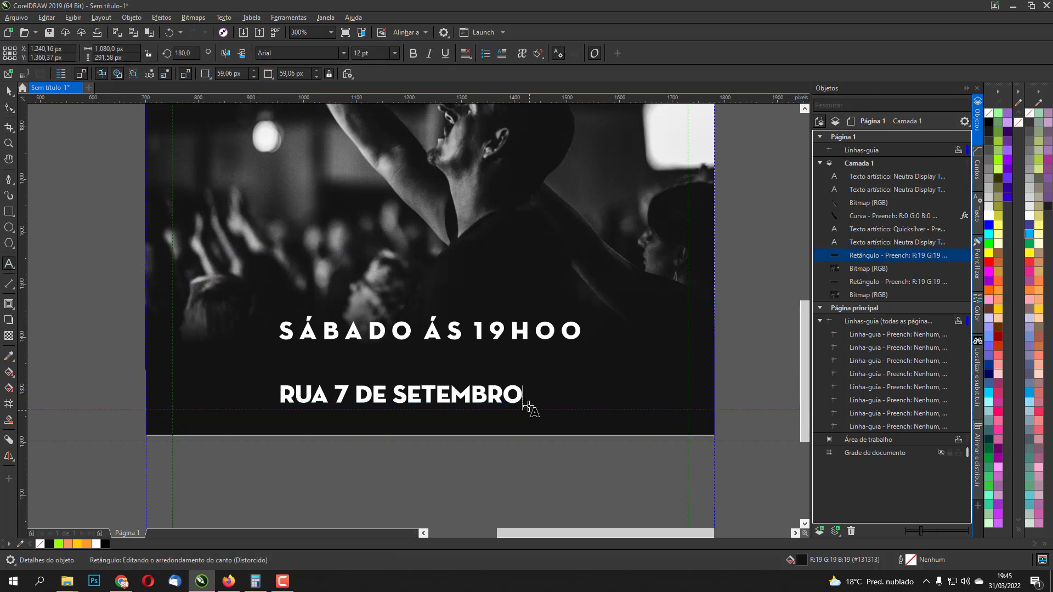
pyautogui.click(520, 396)
pyautogui.write('-')
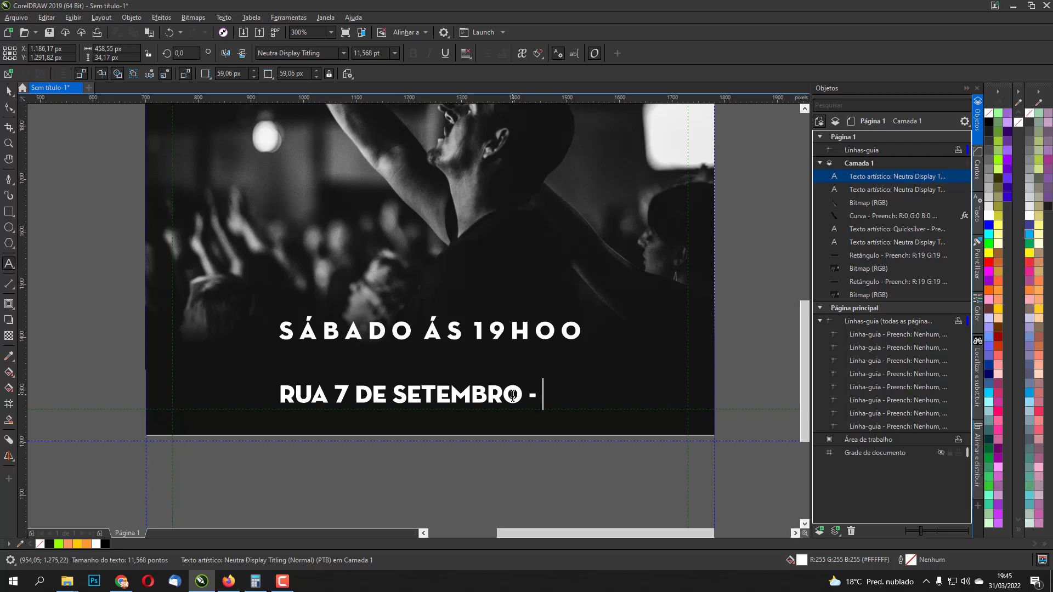
pyautogui.write(' JARDIM I')
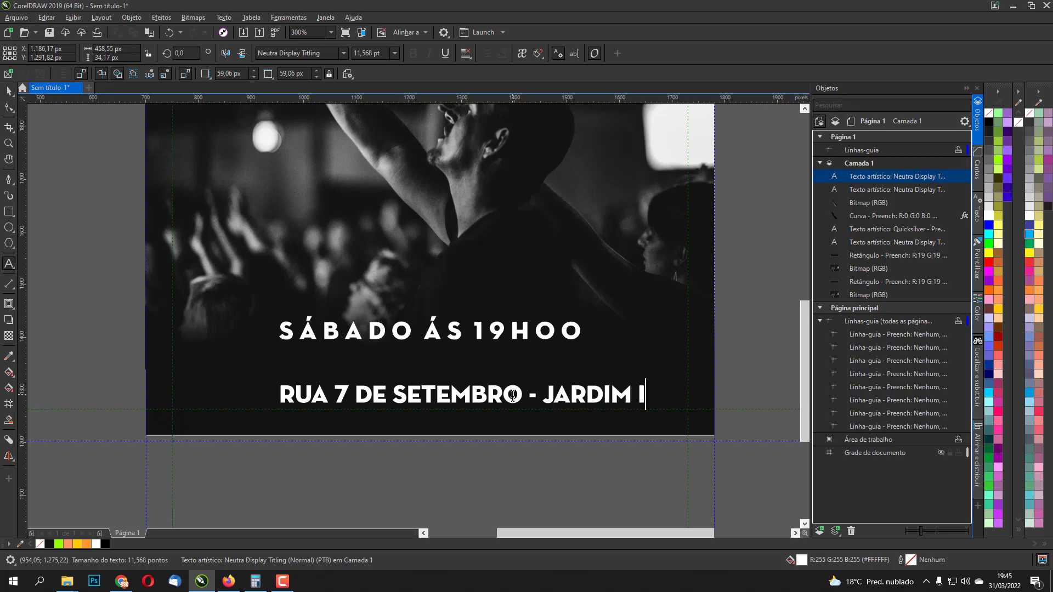
pyautogui.write('PÊ - SP')
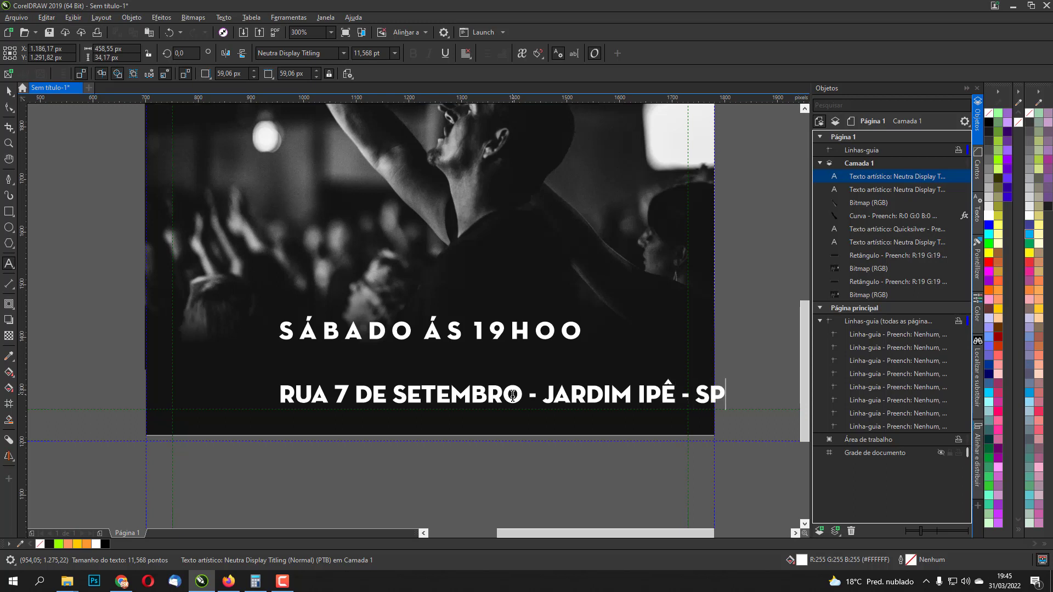
pyautogui.hotkey('ctrl', 'space')
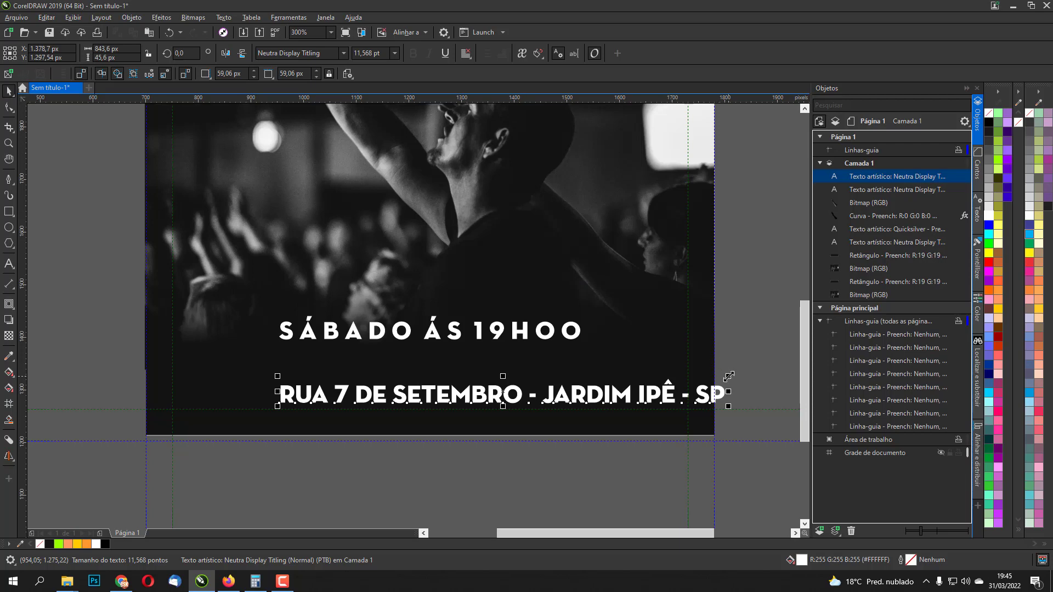
pyautogui.moveTo(728, 376); pyautogui.dragTo(551, 388)
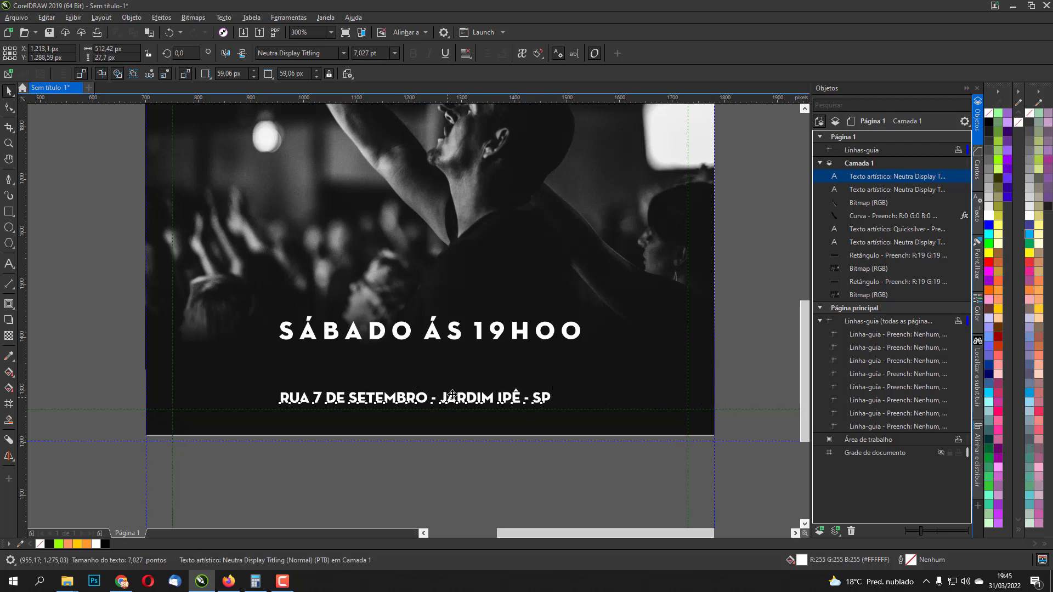
# Move the street line directly beneath the date text, centred on it, and scale it down to about 5 pt.
pyautogui.moveTo(452, 394); pyautogui.dragTo(473, 353)
pyautogui.moveTo(575, 347); pyautogui.dragTo(505, 356)
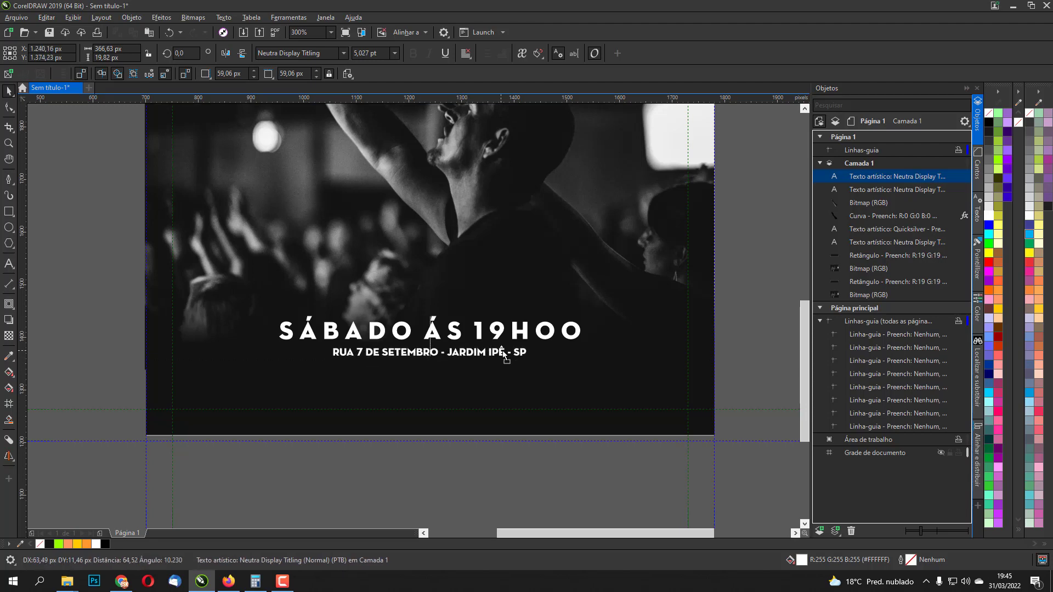
pyautogui.keyDown('shift'); pyautogui.click(485, 334); pyautogui.keyUp('shift')
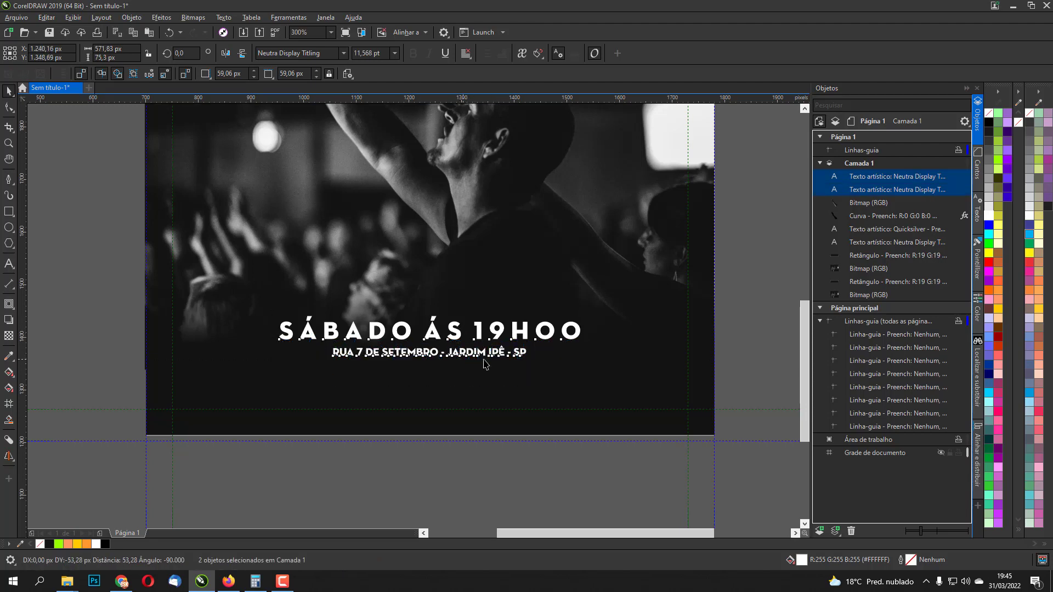
pyautogui.scroll(-1, 508, 344)
pyautogui.click(649, 293)
pyautogui.moveTo(655, 289); pyautogui.dragTo(598, 340)
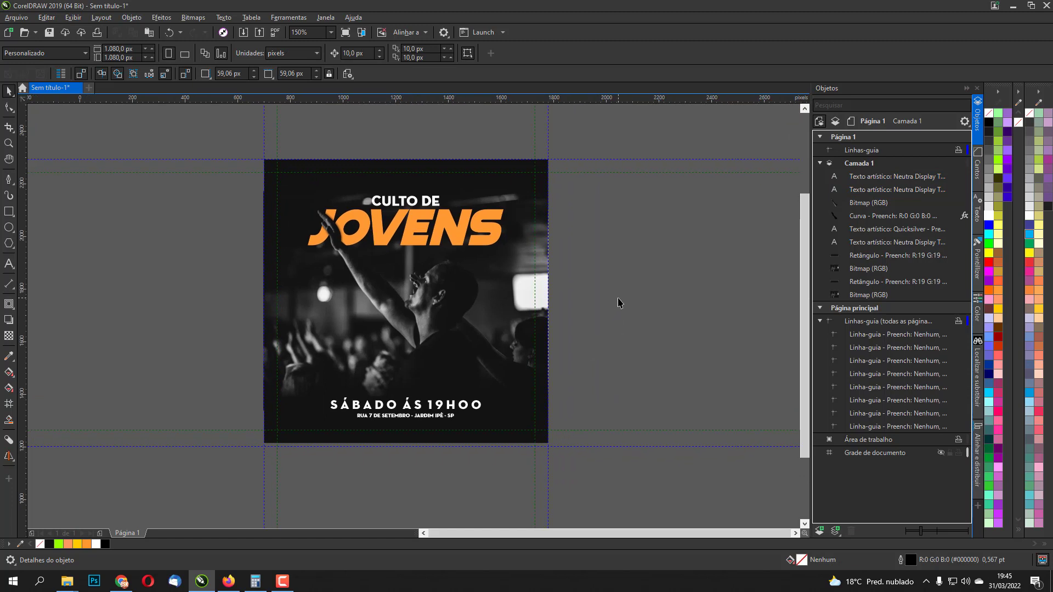
# Add a one-step inner contour with a white fill and an offset of about 4.35 px to the JOVENS title.
pyautogui.click(423, 216)
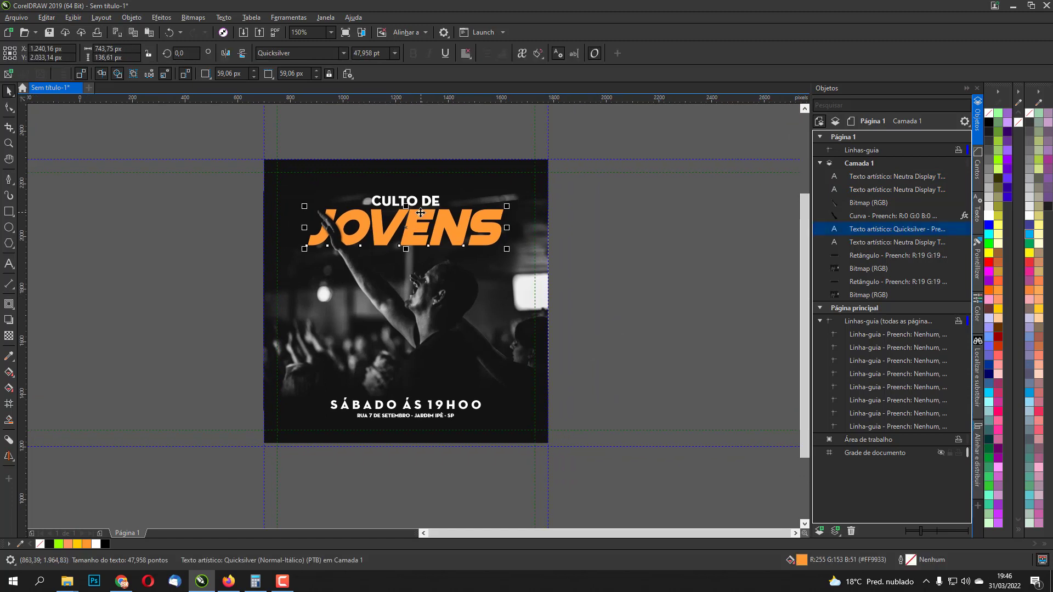
pyautogui.scroll(2, 375, 232)
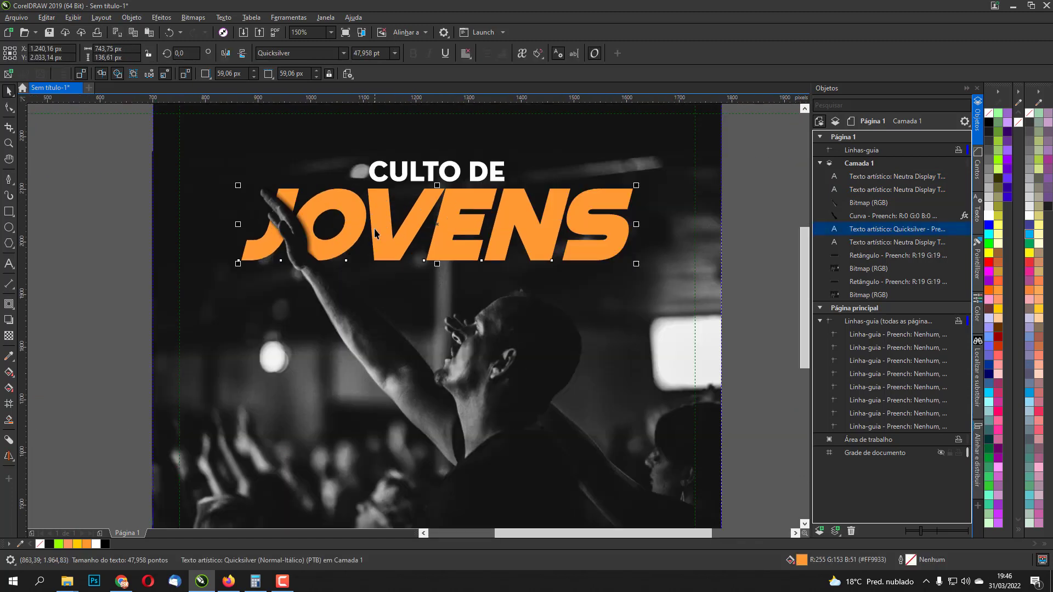
pyautogui.click(10, 308)
pyautogui.click(33, 317)
pyautogui.scroll(1, 290, 218)
pyautogui.moveTo(287, 184); pyautogui.dragTo(237, 212)
pyautogui.moveTo(483, 228); pyautogui.dragTo(496, 163)
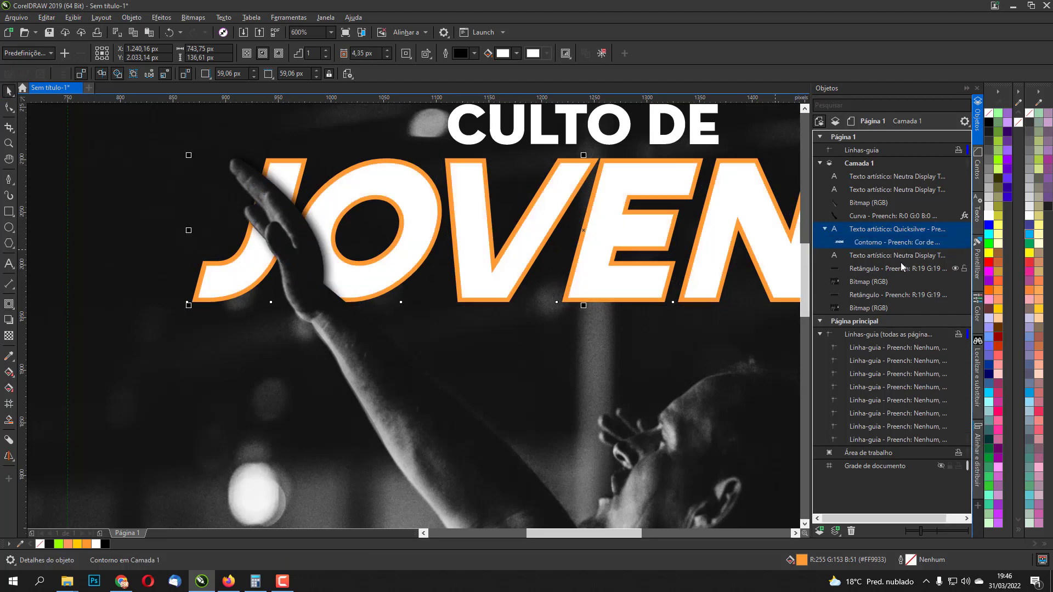
# Break the contour apart from the JOVENS text, remove the resulting curve's fill and give it a white outline.
pyautogui.hotkey('ctrl', 'k')
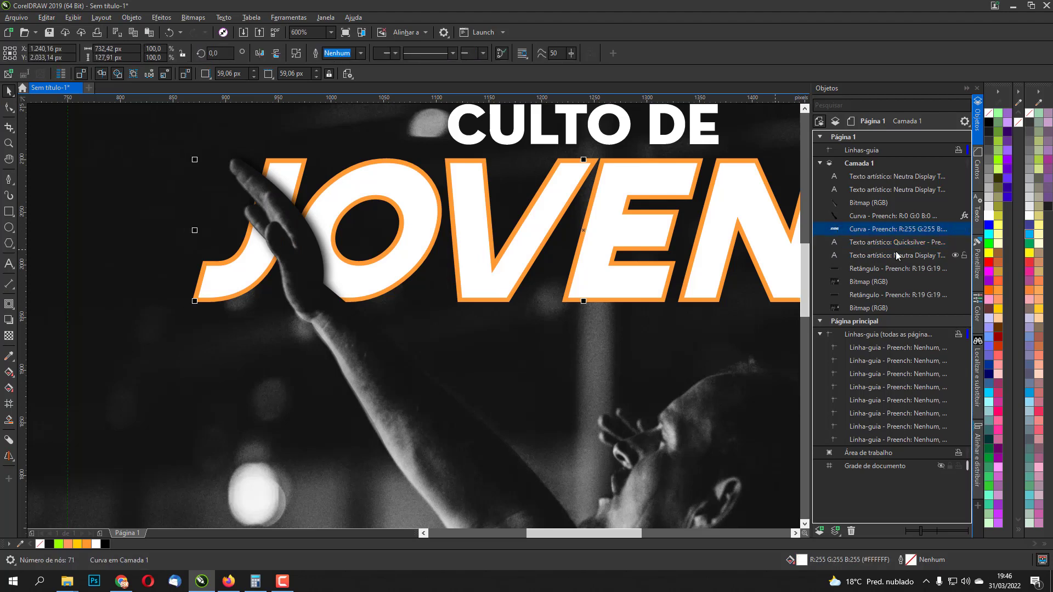
pyautogui.click(989, 114)
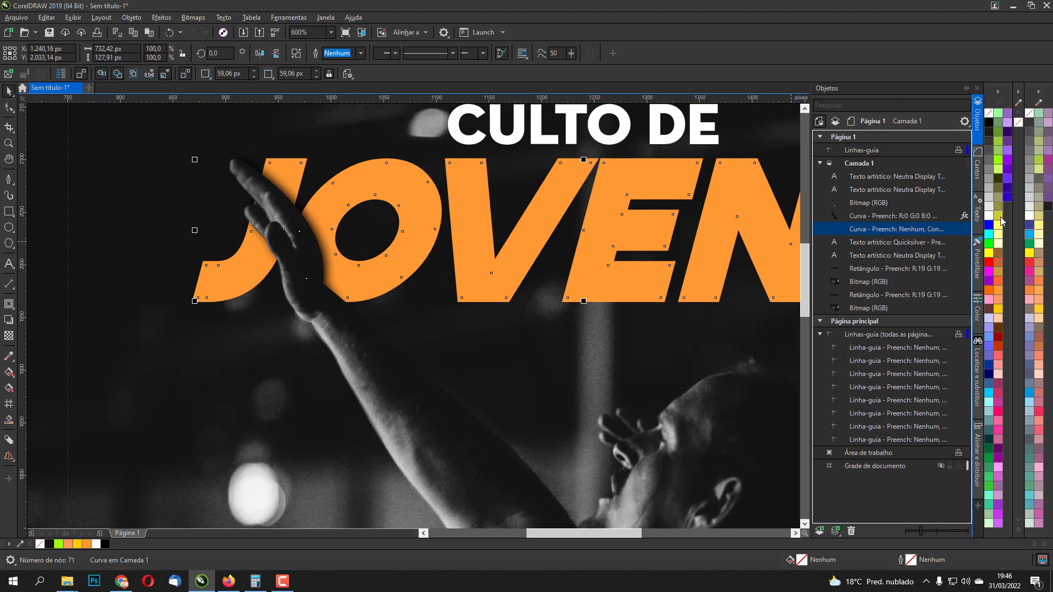
pyautogui.rightClick(991, 219)
pyautogui.scroll(-2, 479, 206)
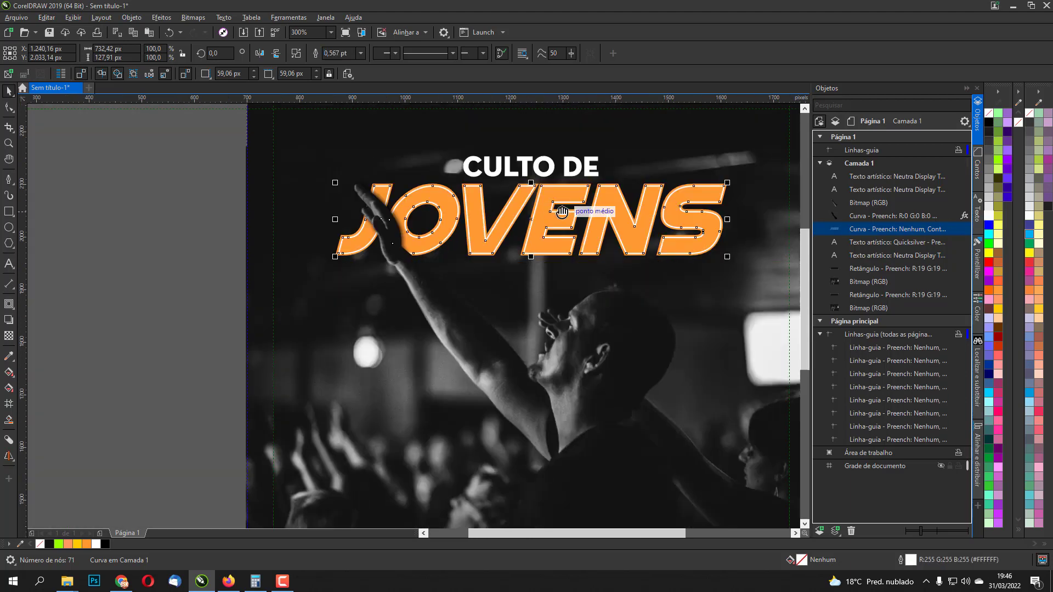
pyautogui.scroll(-1, 487, 197)
pyautogui.click(650, 183)
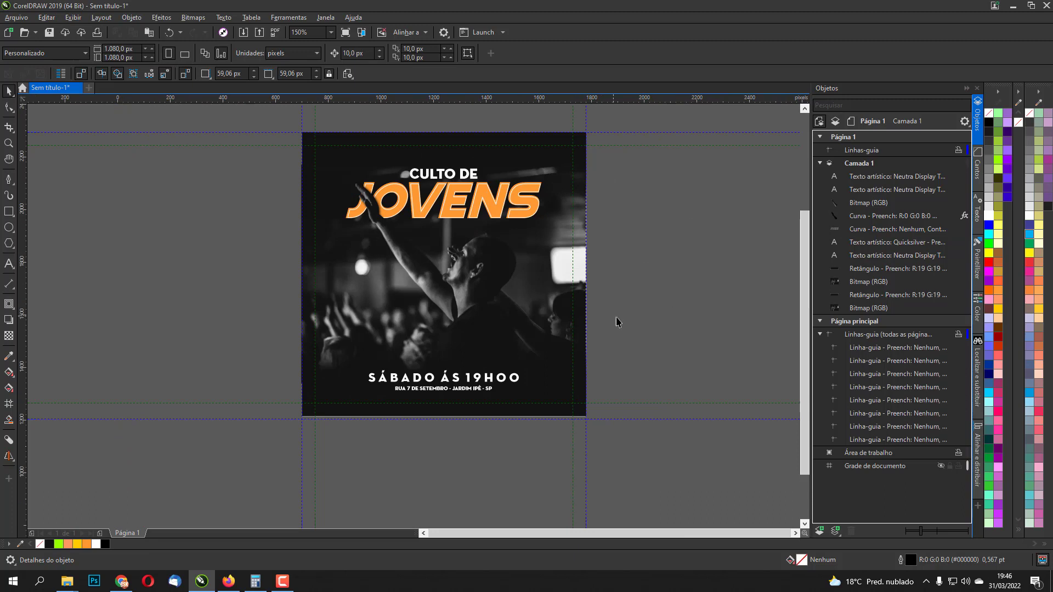
pyautogui.moveTo(617, 322); pyautogui.dragTo(650, 329)
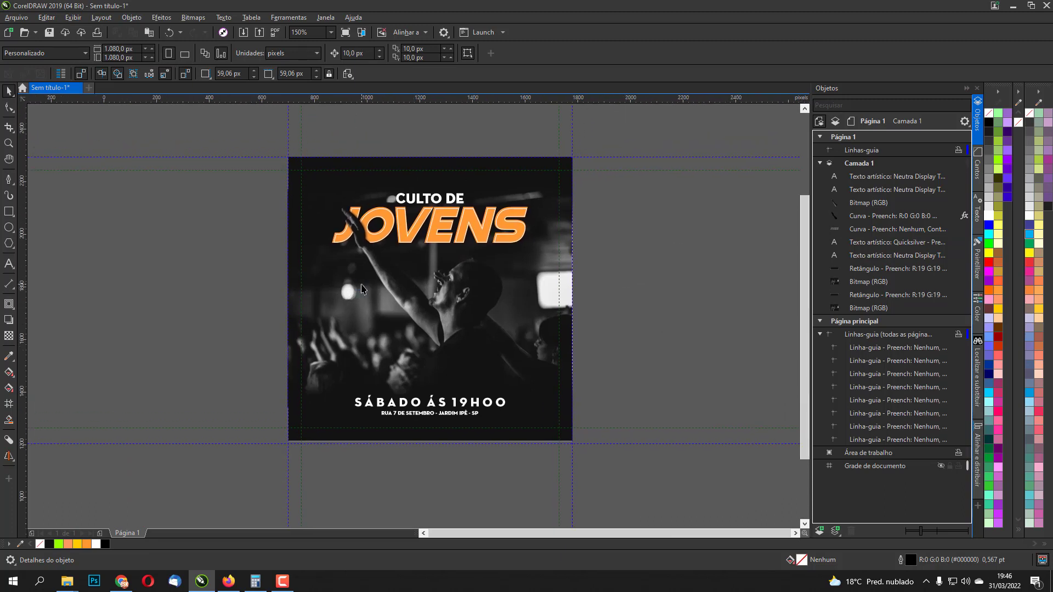
# Switch to the texturas folder to preview the fine black dust texture, and return to CorelDRAW to examine the concert photo up close.
pyautogui.moveTo(67, 582)
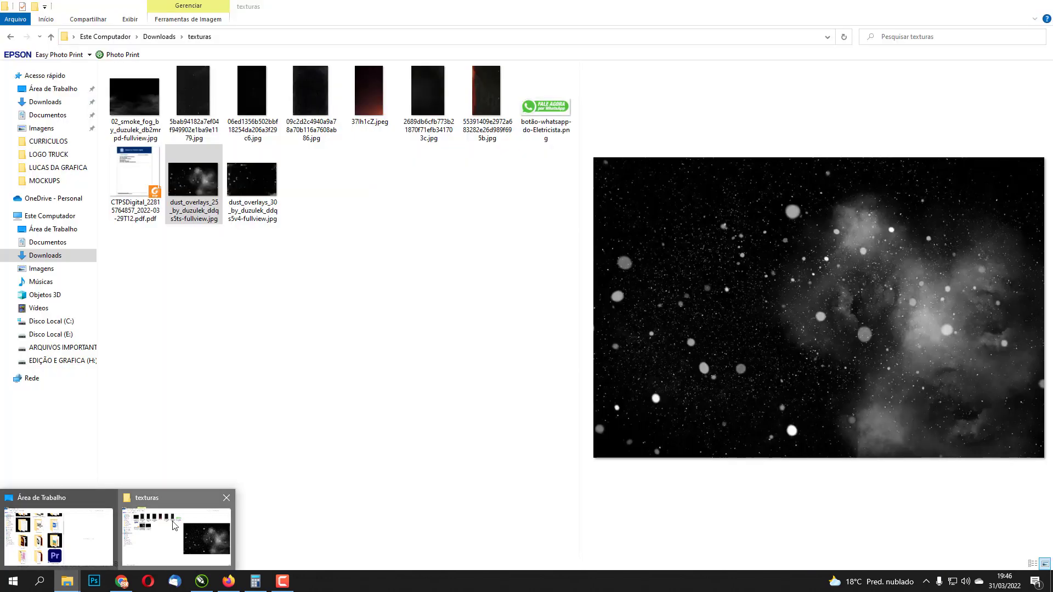
pyautogui.click(174, 525)
pyautogui.click(251, 96)
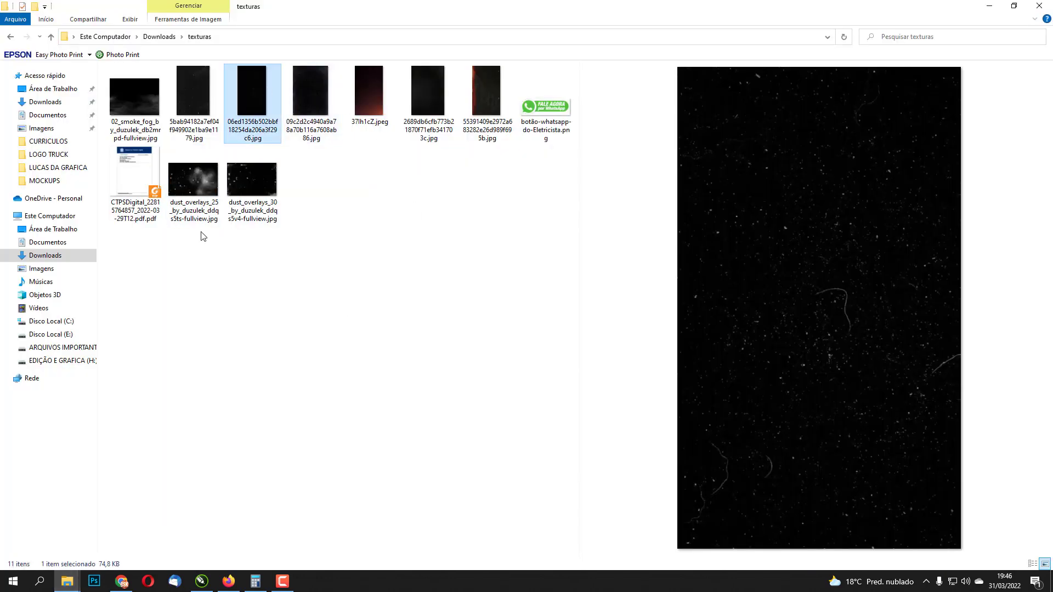
pyautogui.click(203, 580)
pyautogui.scroll(5, 451, 257)
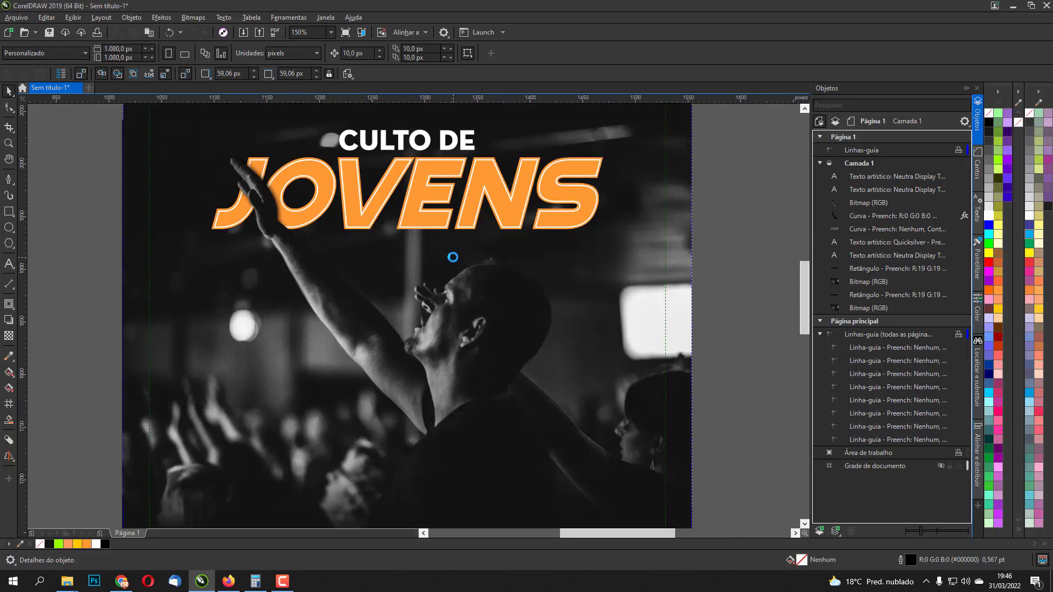
pyautogui.moveTo(429, 376); pyautogui.dragTo(481, 269)
pyautogui.moveTo(274, 331); pyautogui.dragTo(524, 176)
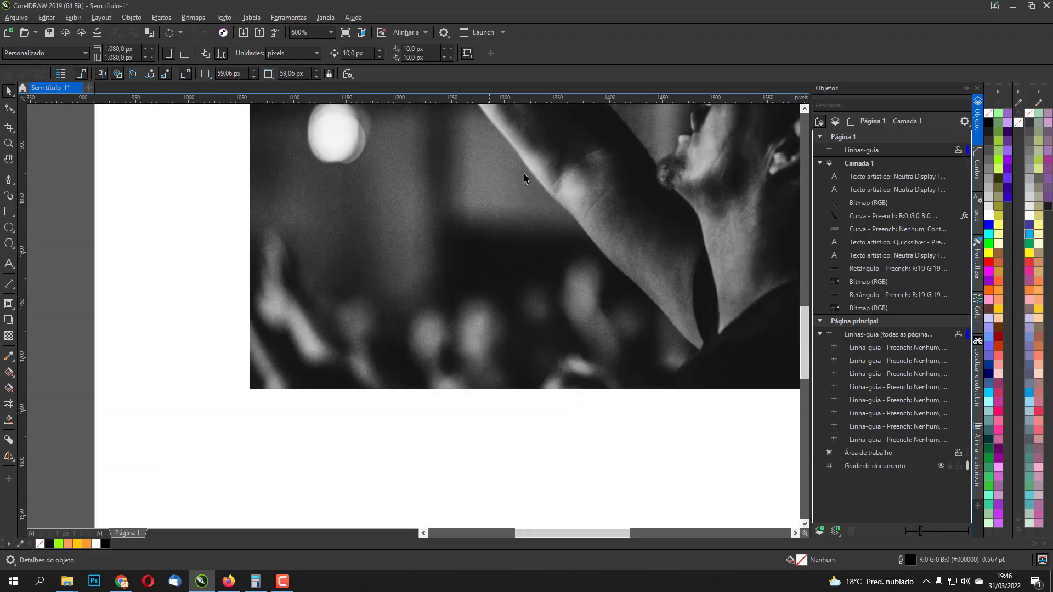
# Switch to the texturas folder and import the dark scratched texture whose file name starts with 09c2d2c4 into the CorelDRAW flyer.
pyautogui.moveTo(67, 581)
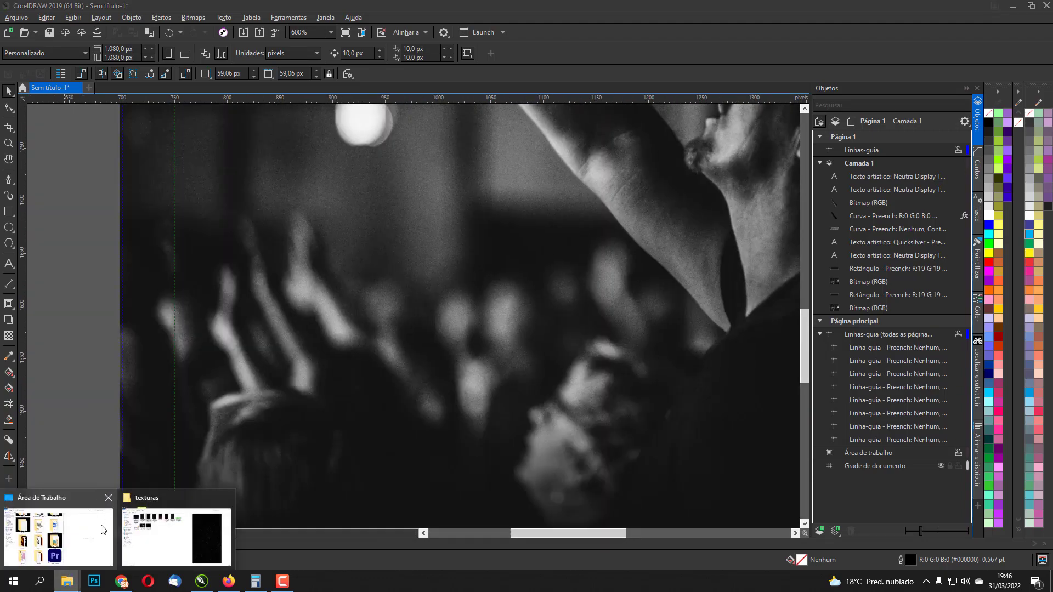
pyautogui.click(181, 527)
pyautogui.click(190, 87)
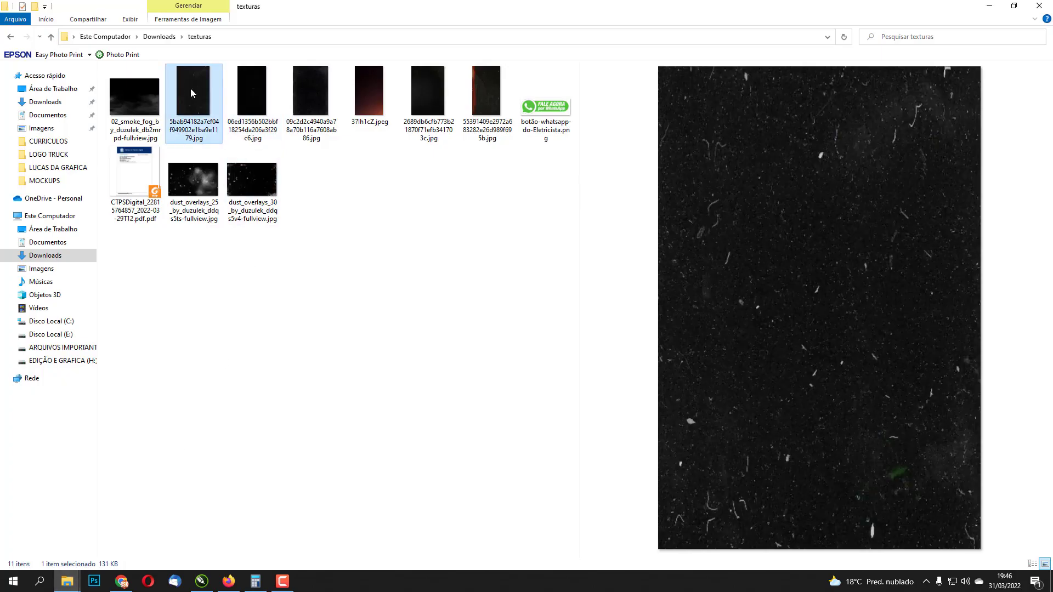
pyautogui.click(306, 91)
pyautogui.moveTo(306, 91); pyautogui.dragTo(450, 320)
pyautogui.scroll(-3, 426, 277)
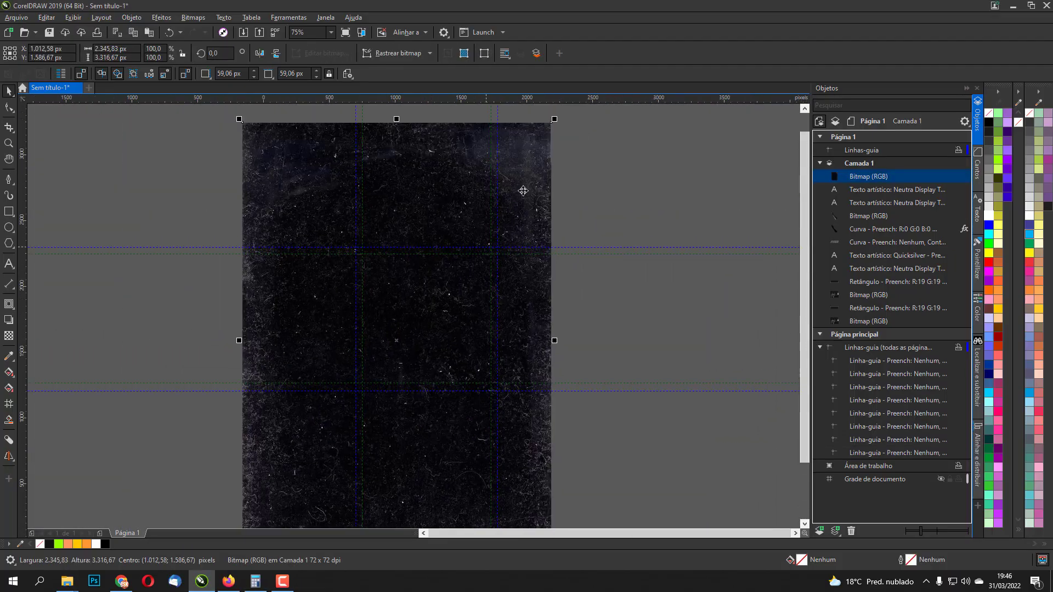
# Scale the texture to about 1100 × 1556 px and position it to cover the whole flyer.
pyautogui.moveTo(555, 119); pyautogui.dragTo(453, 259)
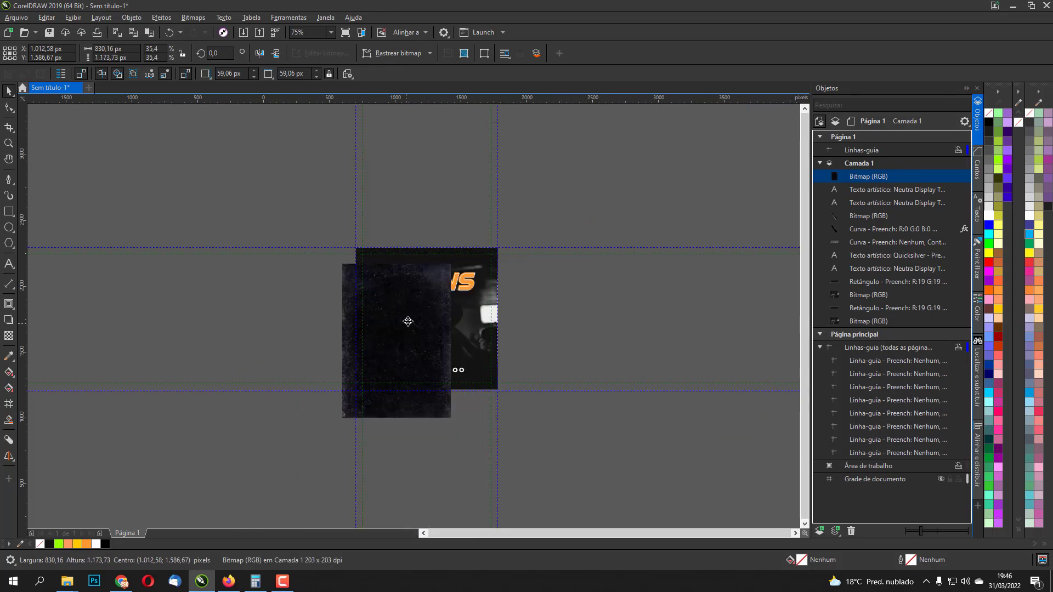
pyautogui.moveTo(401, 324); pyautogui.dragTo(420, 308)
pyautogui.scroll(2, 456, 276)
pyautogui.moveTo(482, 217); pyautogui.dragTo(575, 134)
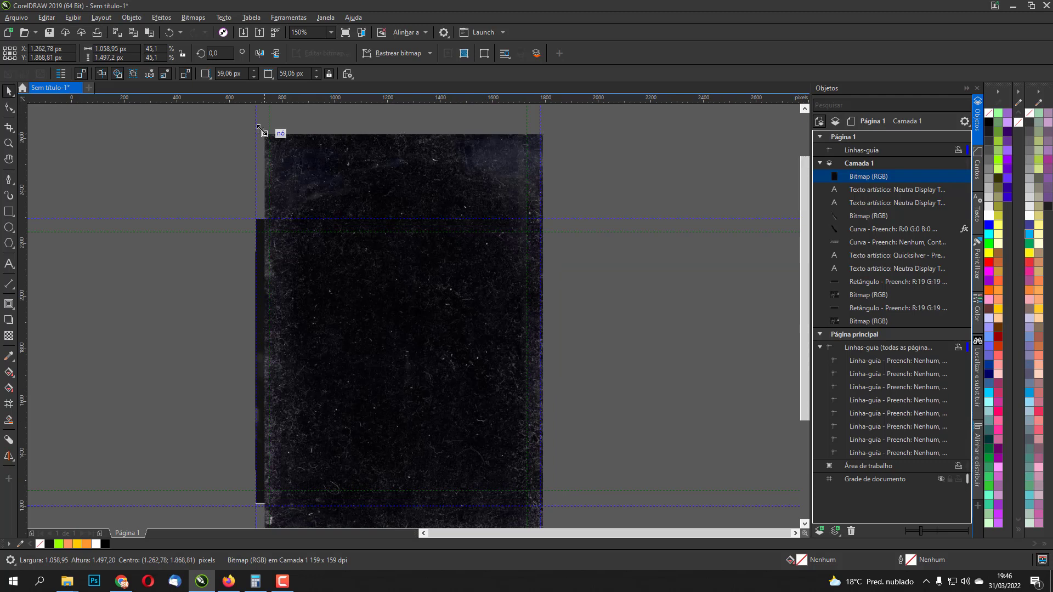
pyautogui.moveTo(261, 130); pyautogui.dragTo(223, 113)
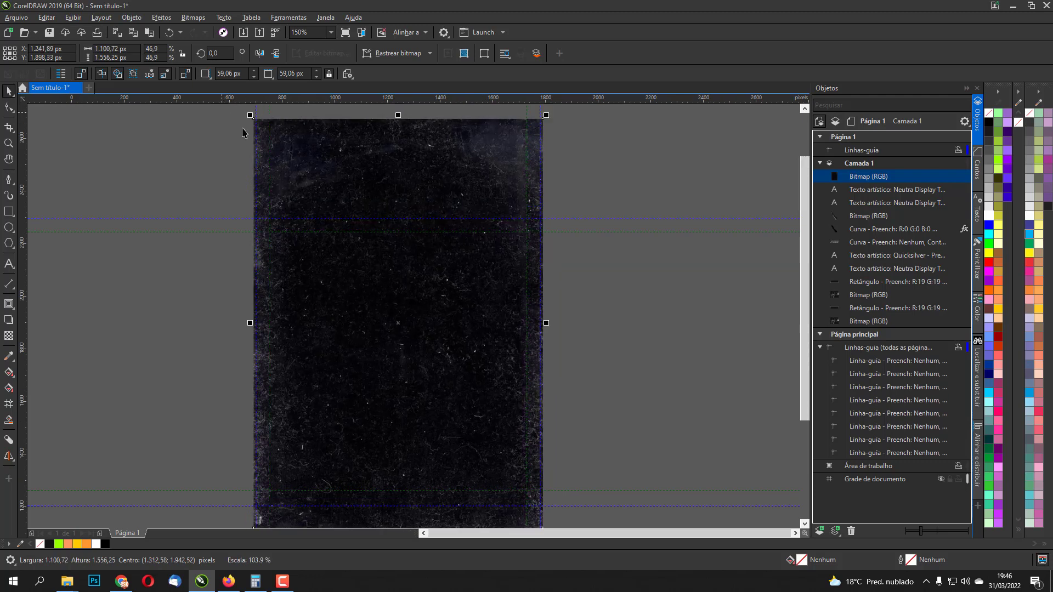
# Send the texture backward in the stacking order until it sits directly above the concert photo, behind the texts, arm and upper rectangle.
pyautogui.hotkey('ctrl', 'pagedown')
pyautogui.hotkey('ctrl', 'pagedown')
pyautogui.hotkey('ctrl', 'pagedown')
pyautogui.hotkey('ctrl', 'pagedown')
pyautogui.hotkey('ctrl', 'pagedown')
pyautogui.hotkey('ctrl', 'pagedown')
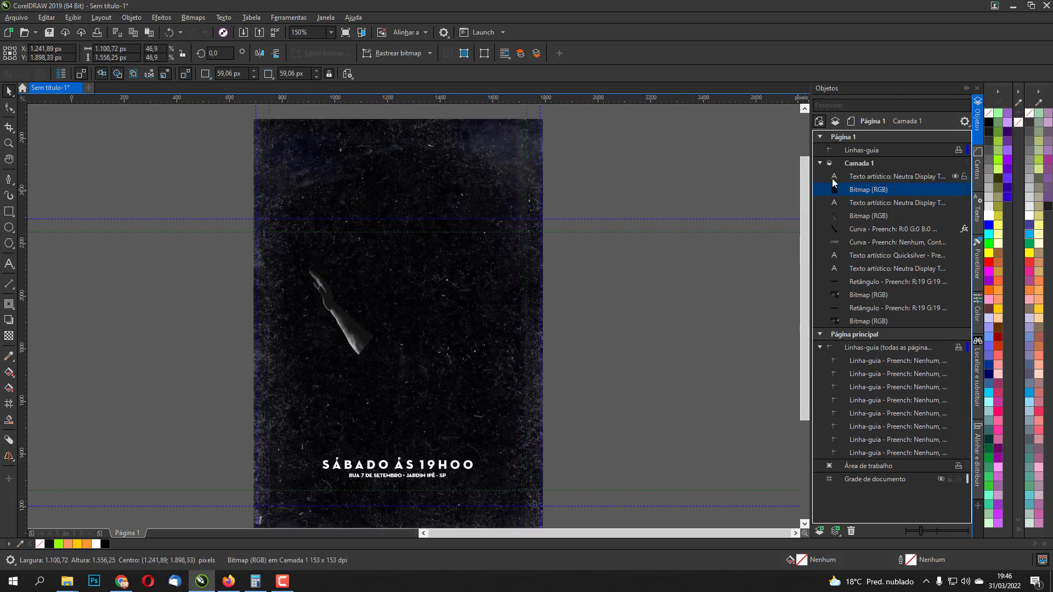
pyautogui.hotkey('ctrl', 'pagedown')
pyautogui.hotkey('ctrl', 'pagedown')
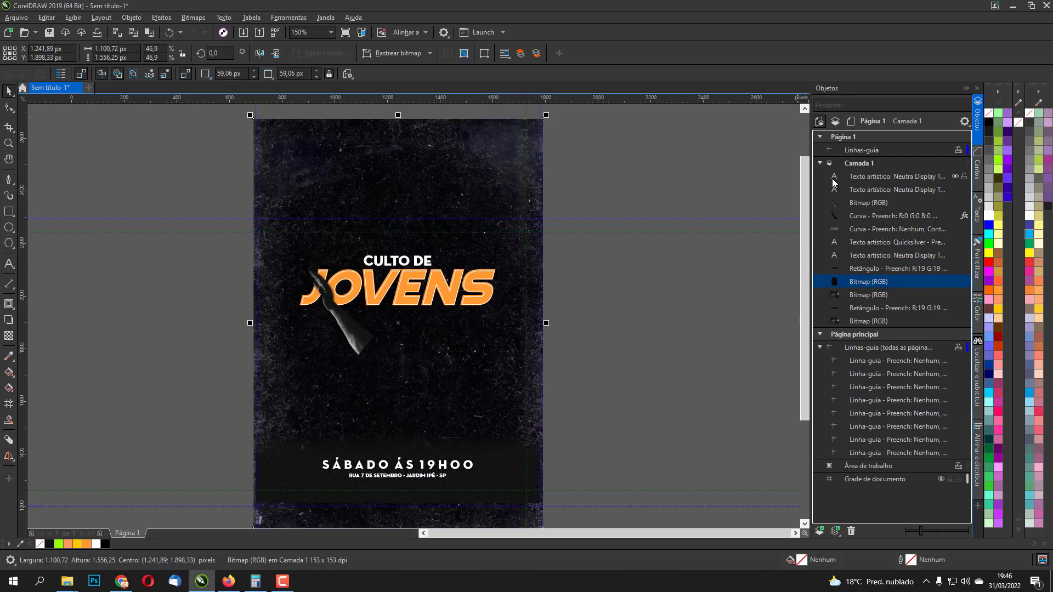
# Try the Multiplicar and Sobrepor transparency merge modes on the texture.
pyautogui.click(9, 335)
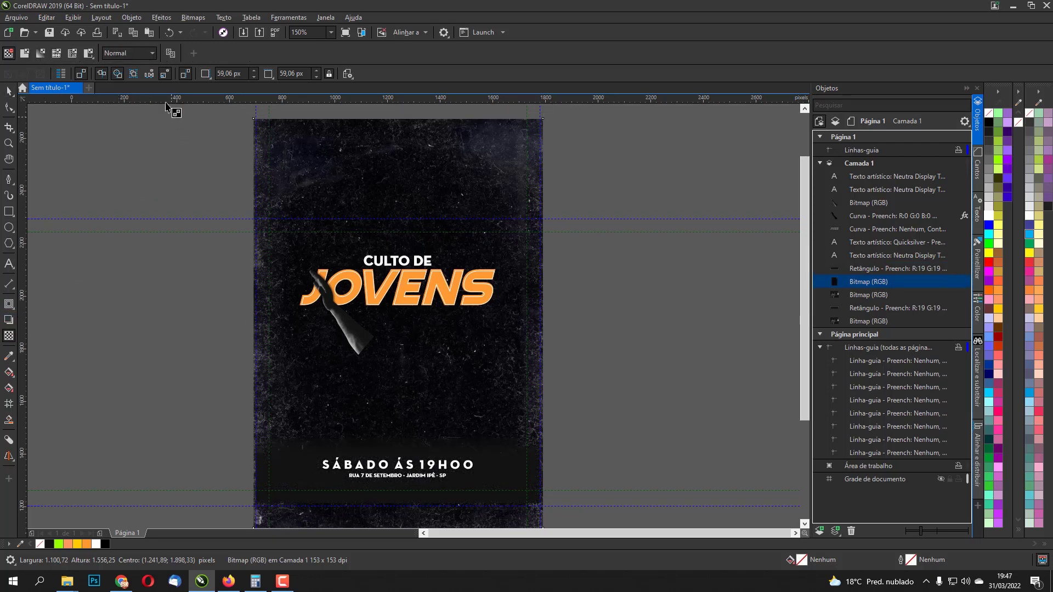
pyautogui.click(128, 57)
pyautogui.click(119, 111)
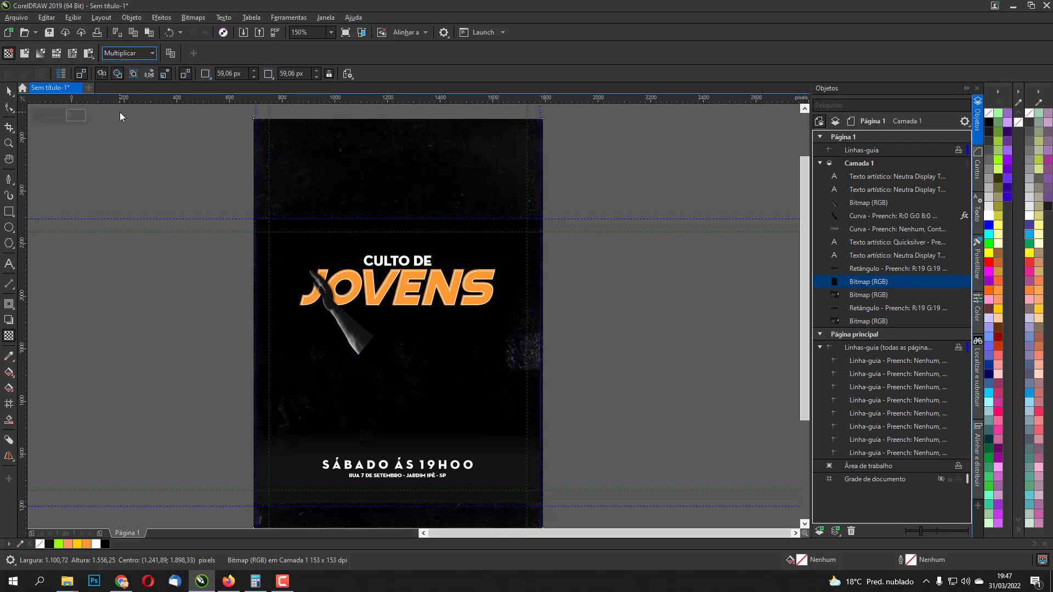
pyautogui.click(141, 53)
pyautogui.click(123, 277)
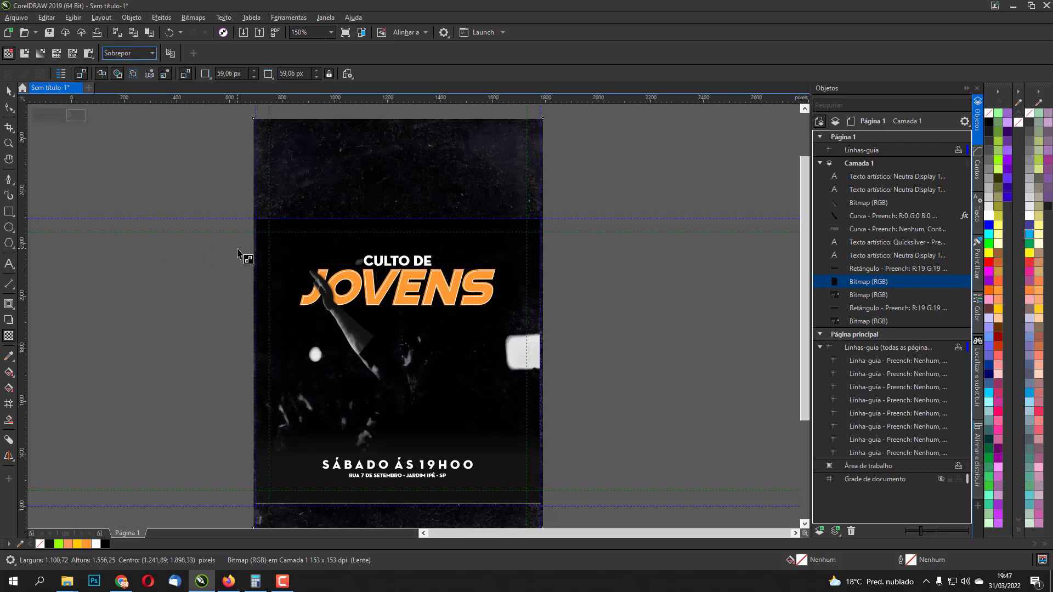
# Try the XOR lógico and Texturizar merge modes on the texture.
pyautogui.click(123, 55)
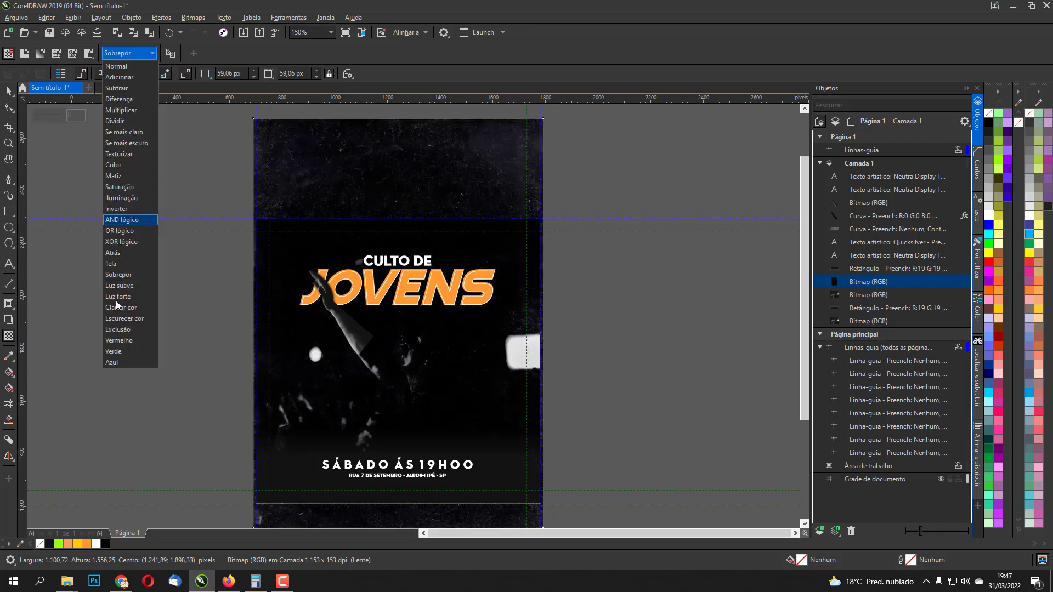
pyautogui.click(131, 242)
pyautogui.scroll(4, 378, 351)
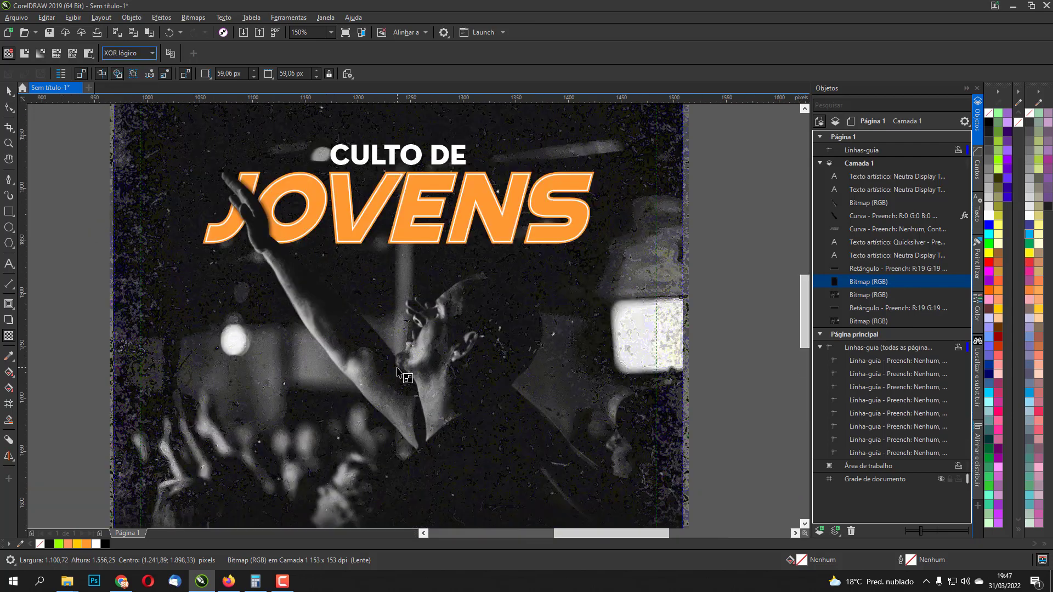
pyautogui.click(140, 53)
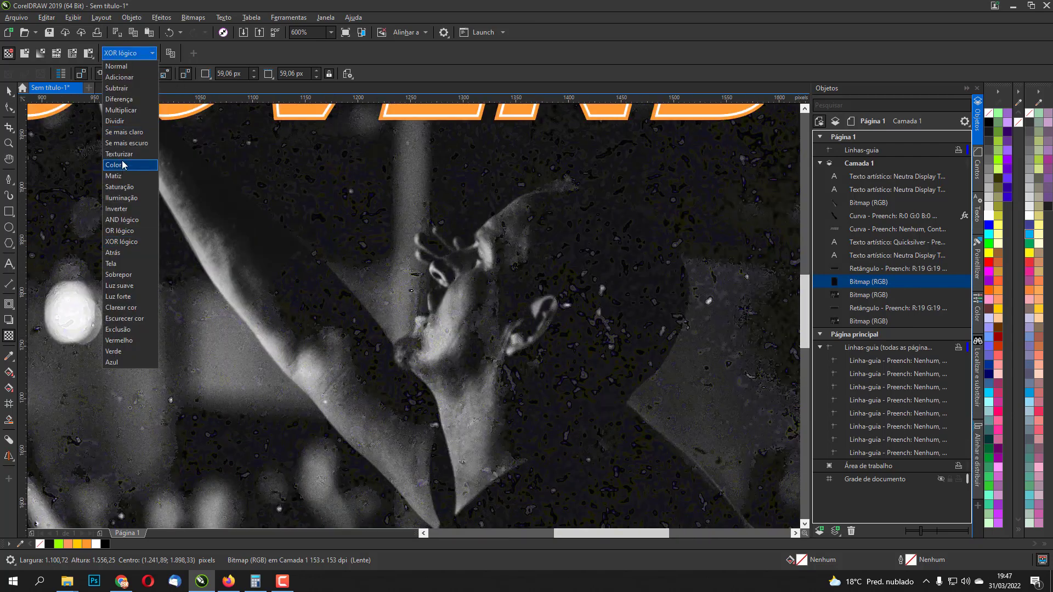
pyautogui.click(134, 140)
# Set the texture's merge mode to Se mais escuro and apply a uniform transparency of 49.
pyautogui.click(135, 53)
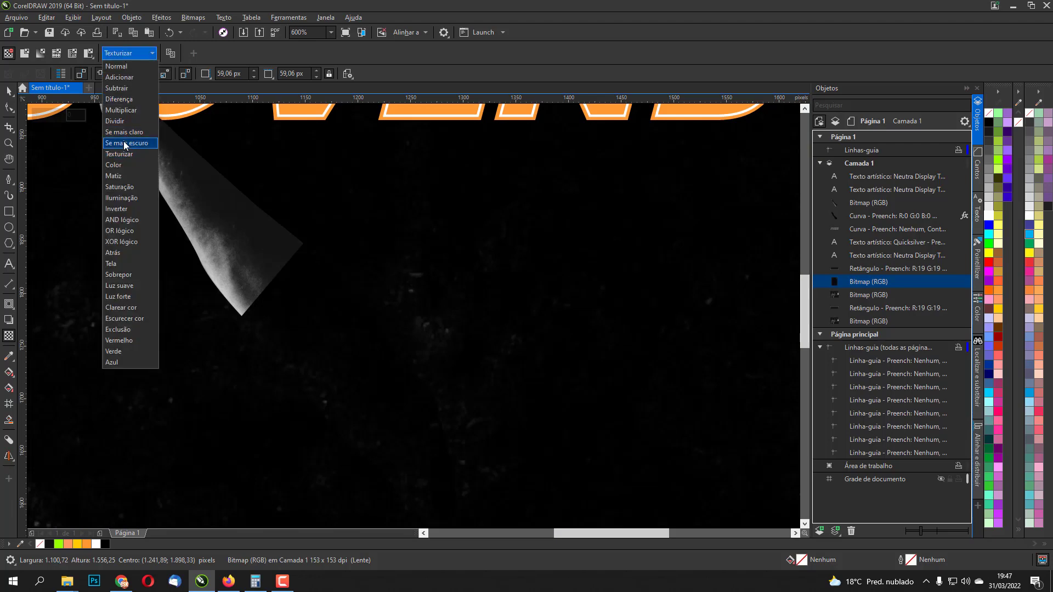
pyautogui.click(125, 143)
pyautogui.scroll(-4, 289, 250)
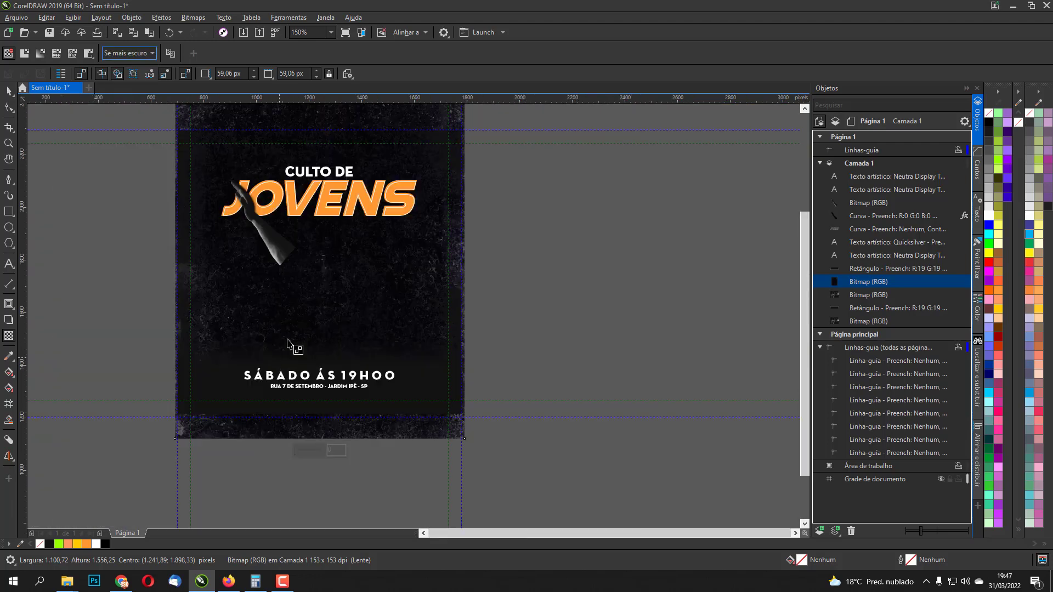
pyautogui.scroll(-1, 345, 379)
pyautogui.moveTo(336, 405); pyautogui.dragTo(348, 405)
pyautogui.scroll(1, 367, 311)
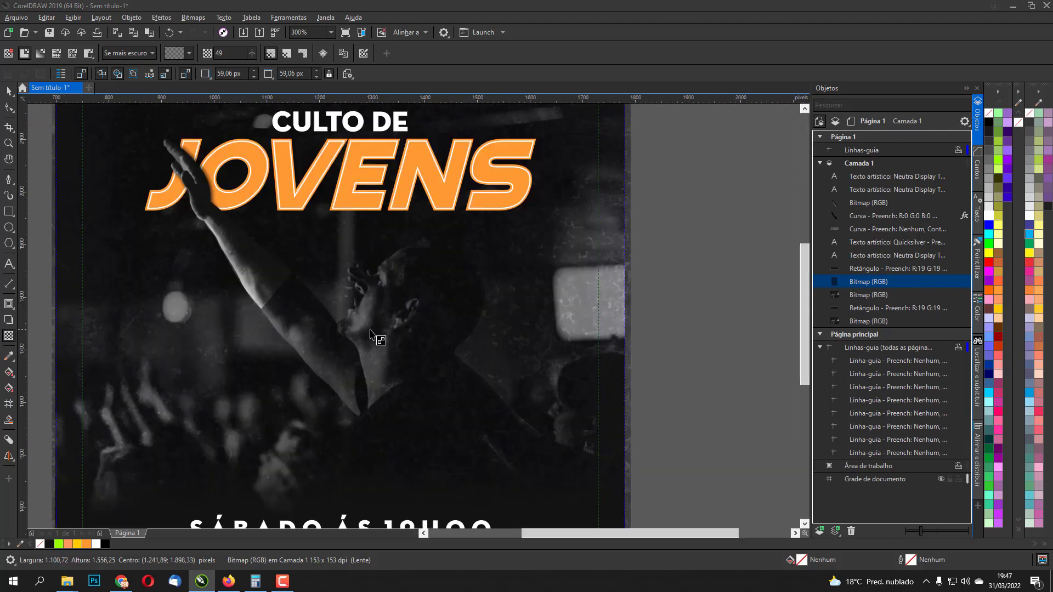
# Try the Dividir, Subtrair, Luz forte and Escurecer cor merge modes on the texture.
pyautogui.click(136, 54)
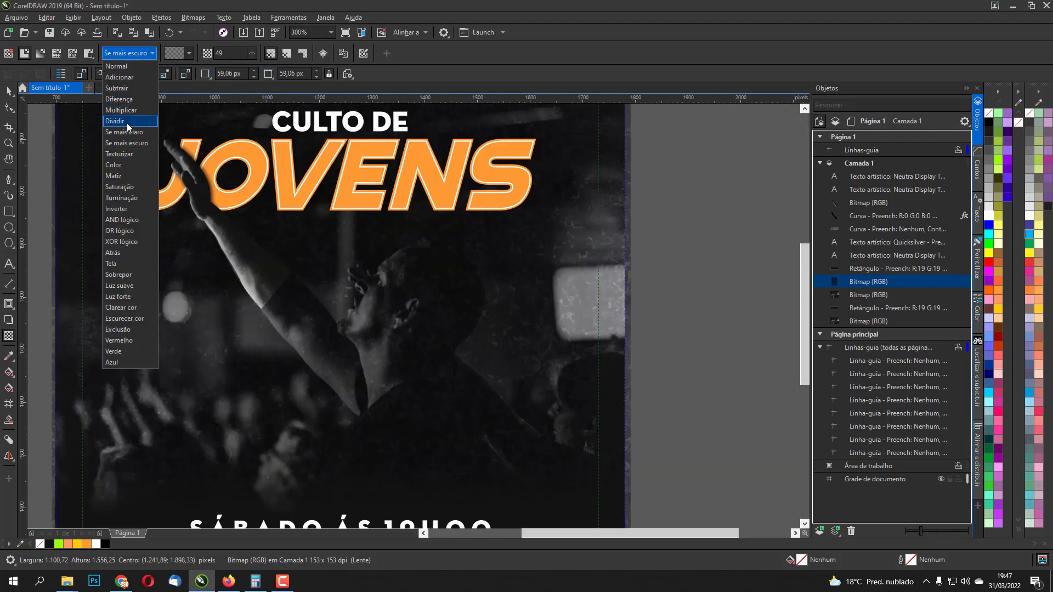
pyautogui.click(128, 121)
pyautogui.click(127, 53)
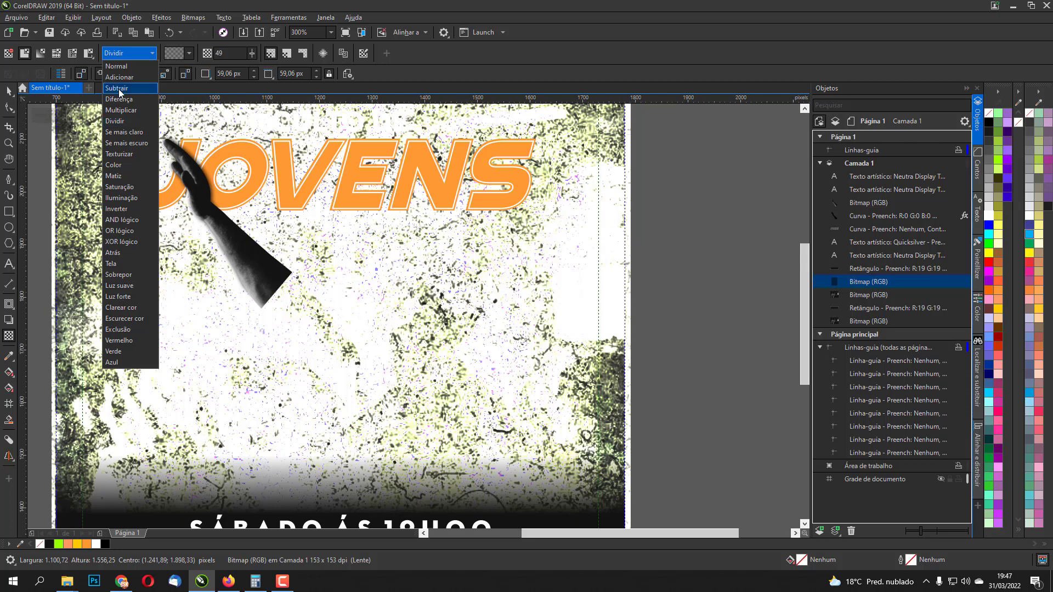
pyautogui.click(121, 86)
pyautogui.click(126, 53)
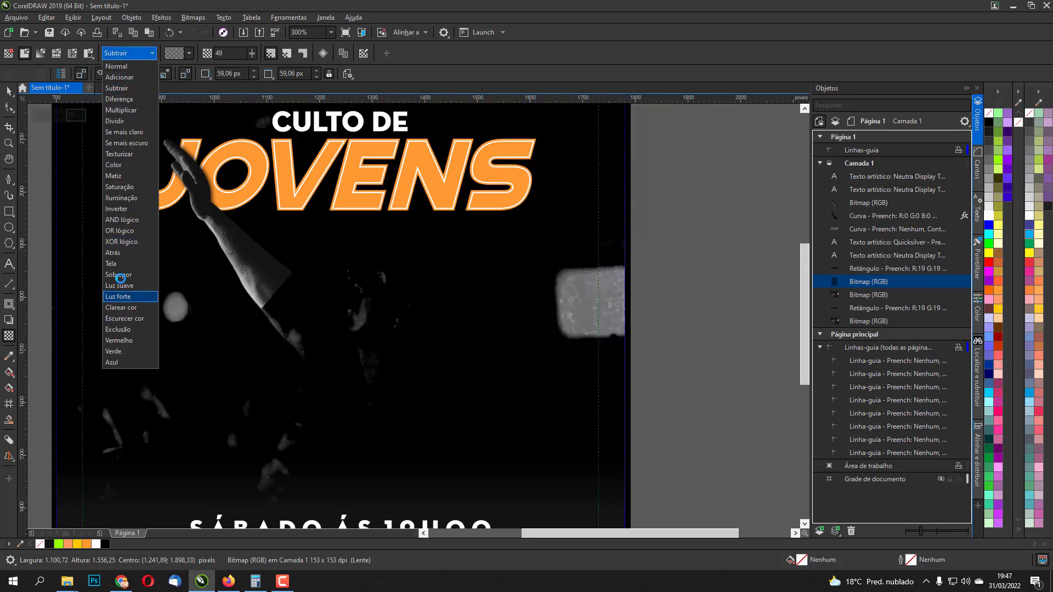
pyautogui.click(121, 296)
pyautogui.click(136, 53)
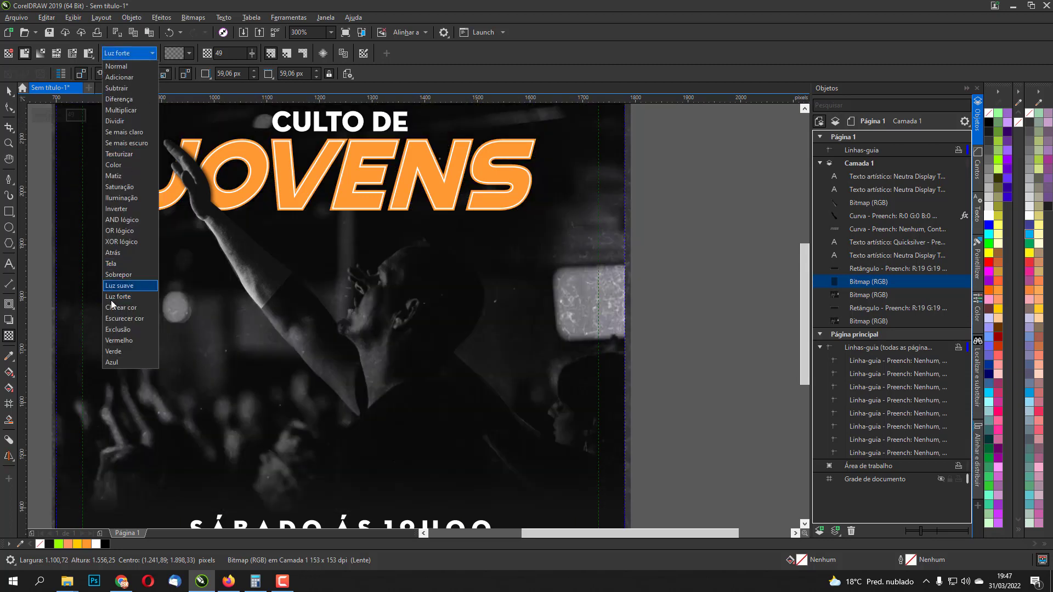
pyautogui.click(119, 319)
# Move the texture off the flyer onto the empty area beside the page and delete it.
pyautogui.scroll(-3, 404, 307)
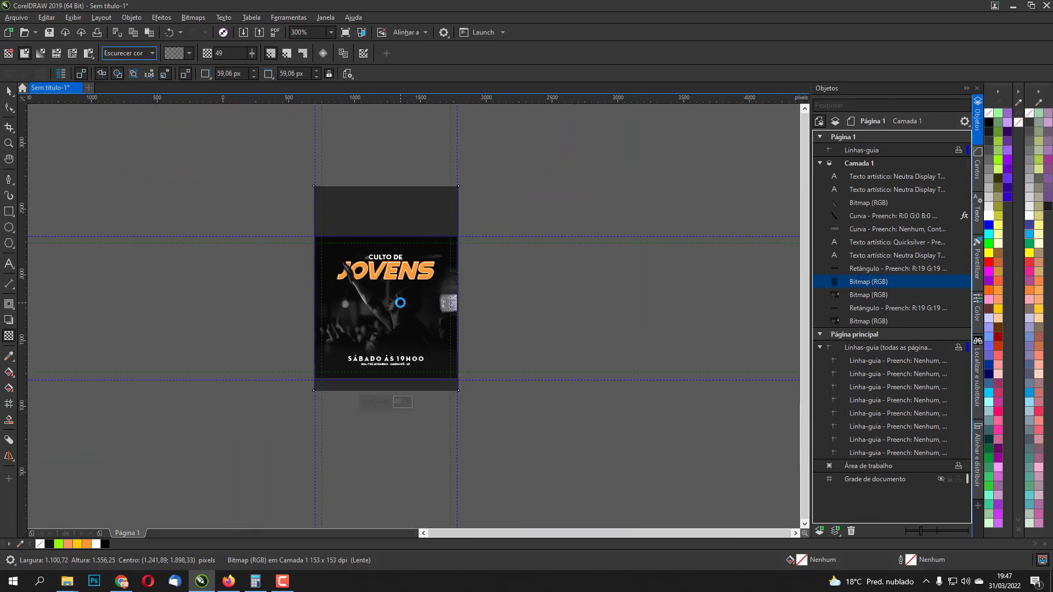
pyautogui.click(9, 90)
pyautogui.moveTo(409, 208); pyautogui.dragTo(576, 209)
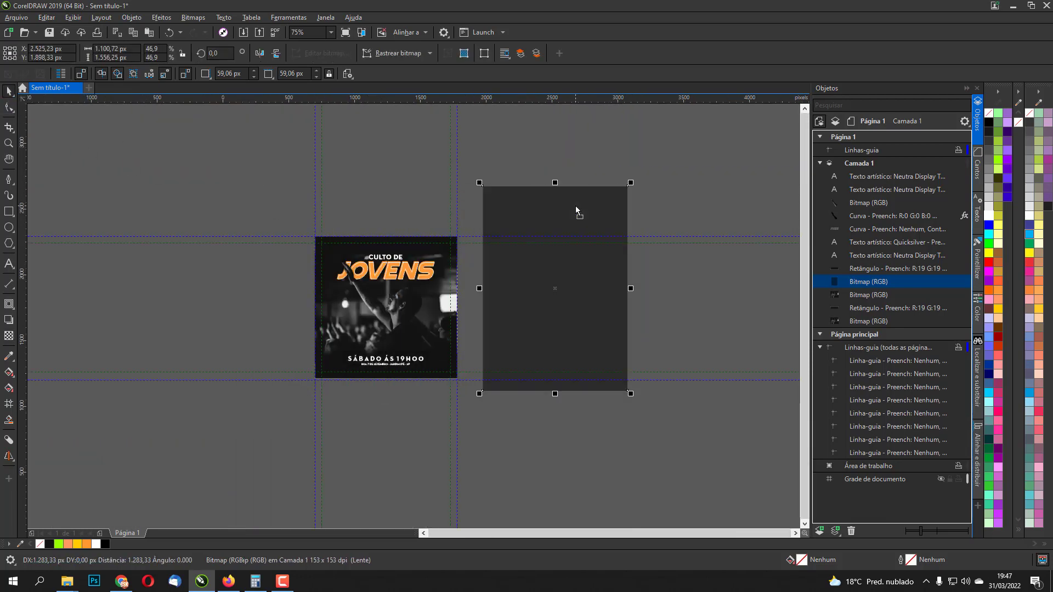
pyautogui.press('Delete')
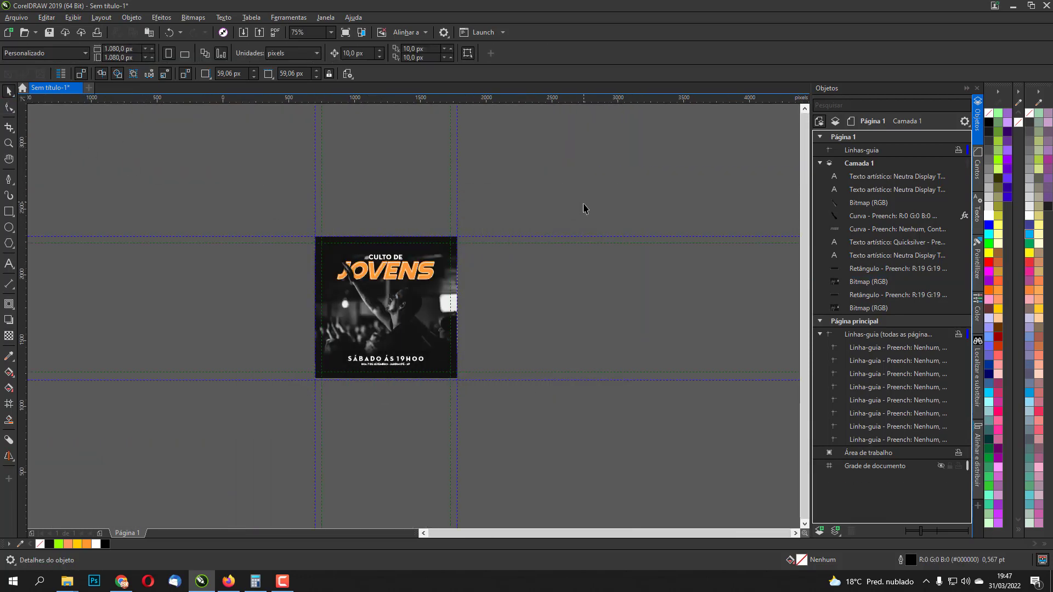
# Draw a circle about 442 px in diameter on the empty area to the right of the flyer.
pyautogui.scroll(2, 418, 300)
pyautogui.moveTo(382, 387); pyautogui.dragTo(444, 371)
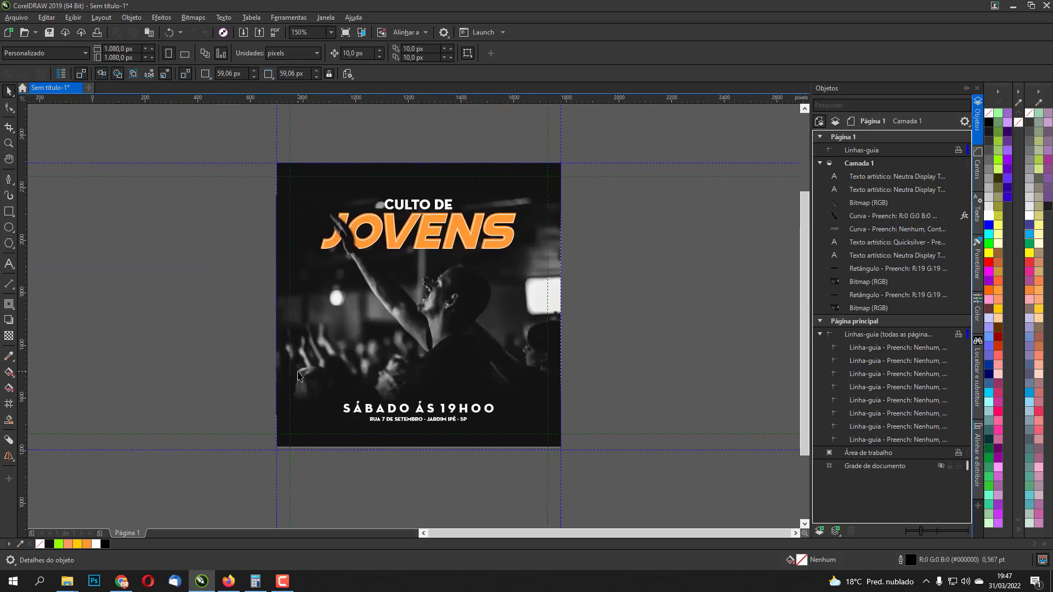
pyautogui.click(8, 227)
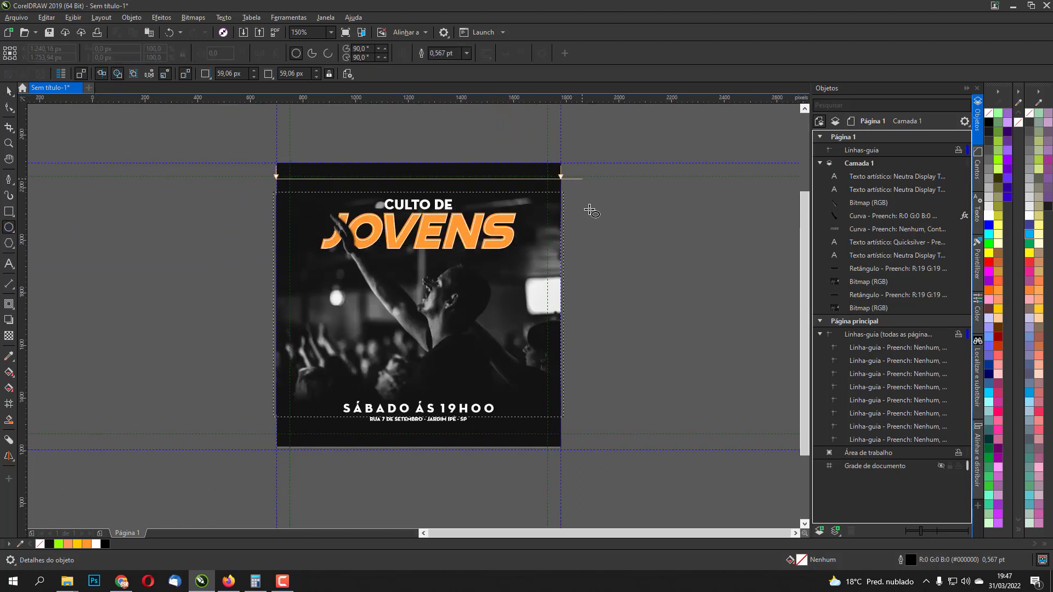
pyautogui.moveTo(605, 263); pyautogui.dragTo(451, 287)
pyautogui.moveTo(456, 223)
pyautogui.mouseDown()
pyautogui.moveTo(634, 412)
pyautogui.moveTo(636, 307)
pyautogui.moveTo(573, 300)
pyautogui.mouseUp()
pyautogui.click(9, 92)
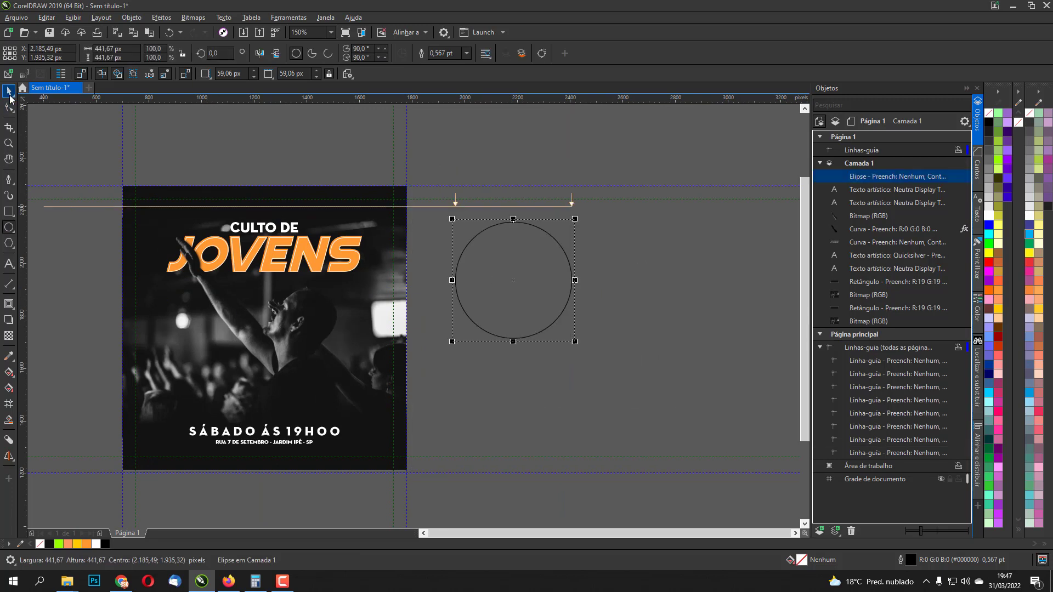
# Fill the circle with orange #FF9933, remove its outline and place a copy of it to its right.
pyautogui.click(999, 299)
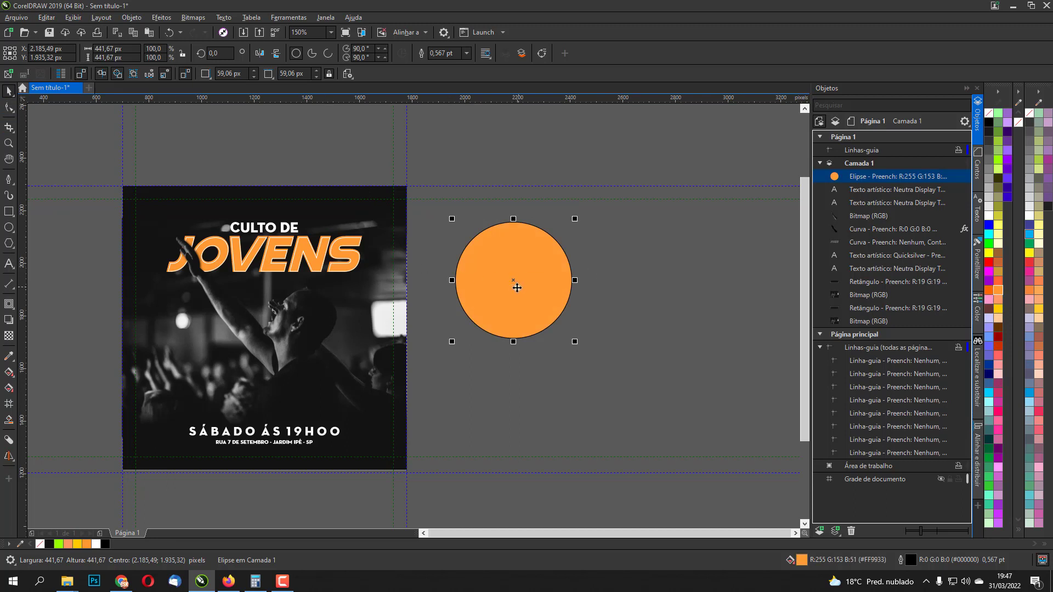
pyautogui.moveTo(517, 288); pyautogui.dragTo(462, 288)
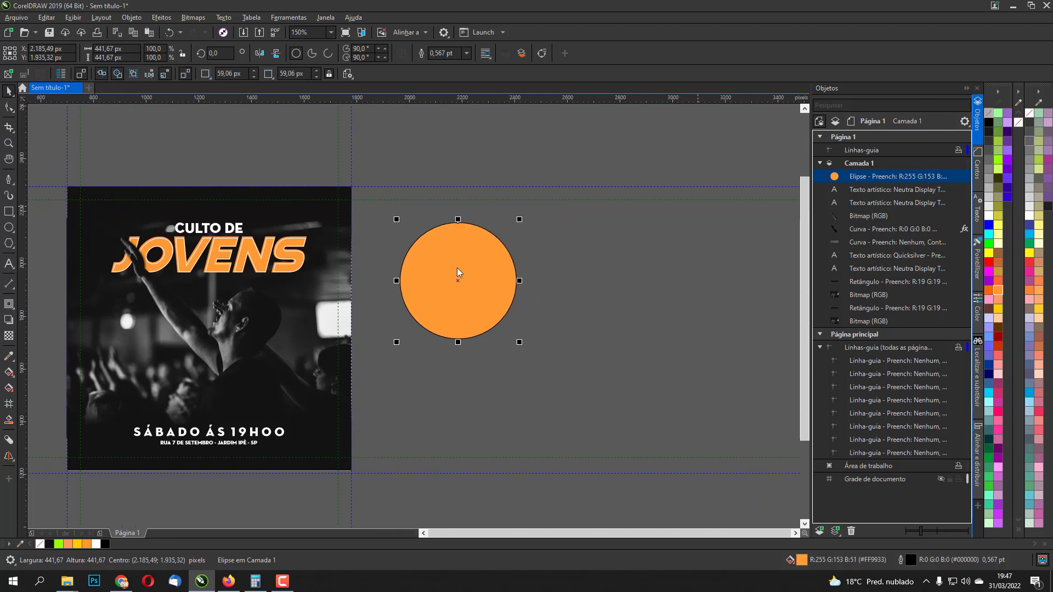
pyautogui.rightClick(988, 113)
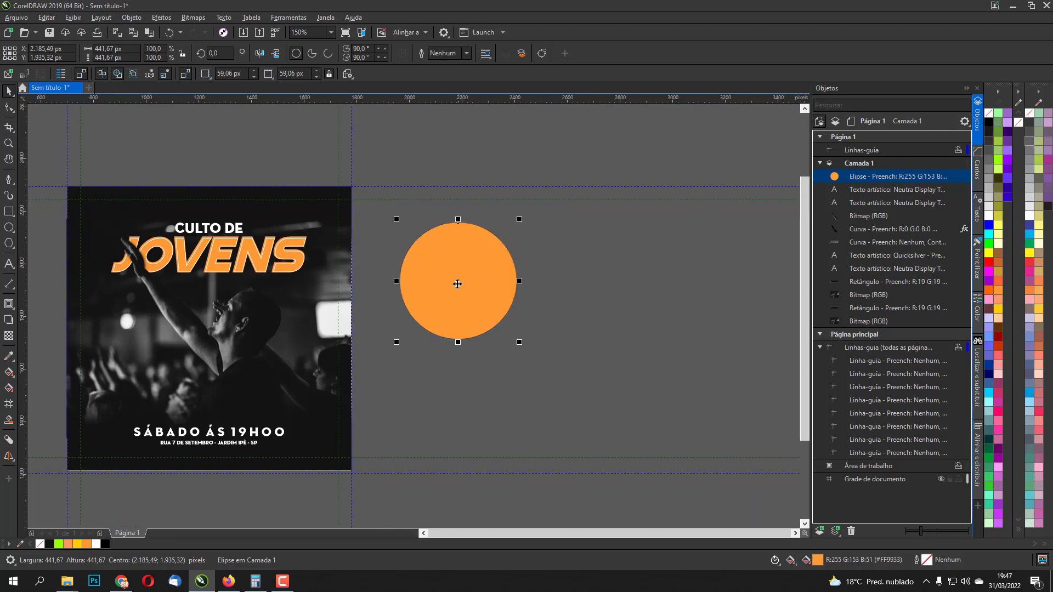
pyautogui.moveTo(457, 284); pyautogui.dragTo(603, 251)
pyautogui.rightClick(592, 285)
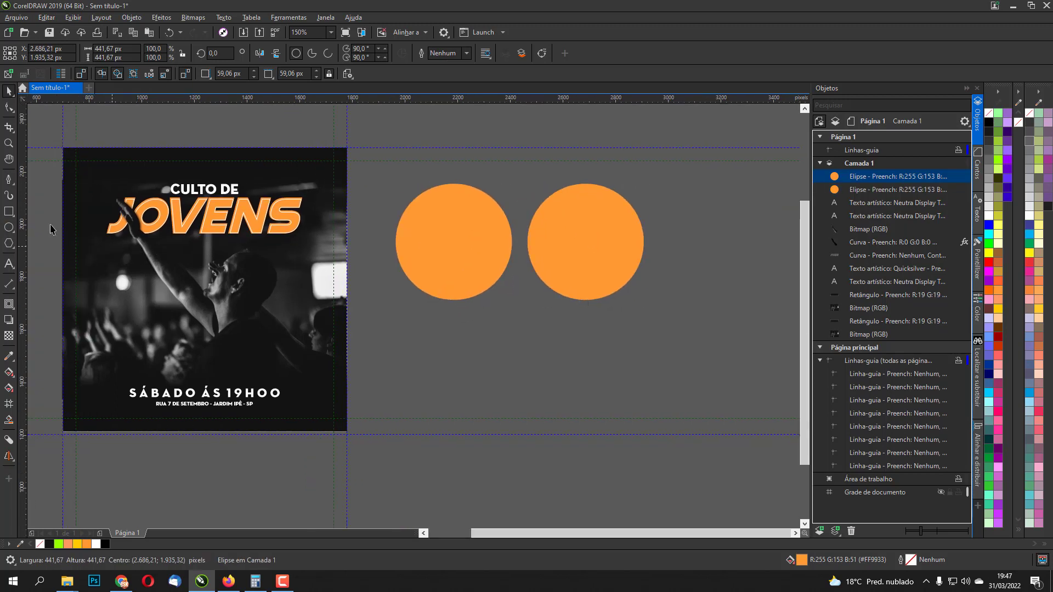
# Draw a closed trapezoid about 717 × 666 px over the title, with its narrow side on the flyer's upper edge.
pyautogui.click(8, 180)
pyautogui.moveTo(181, 166); pyautogui.dragTo(355, 180)
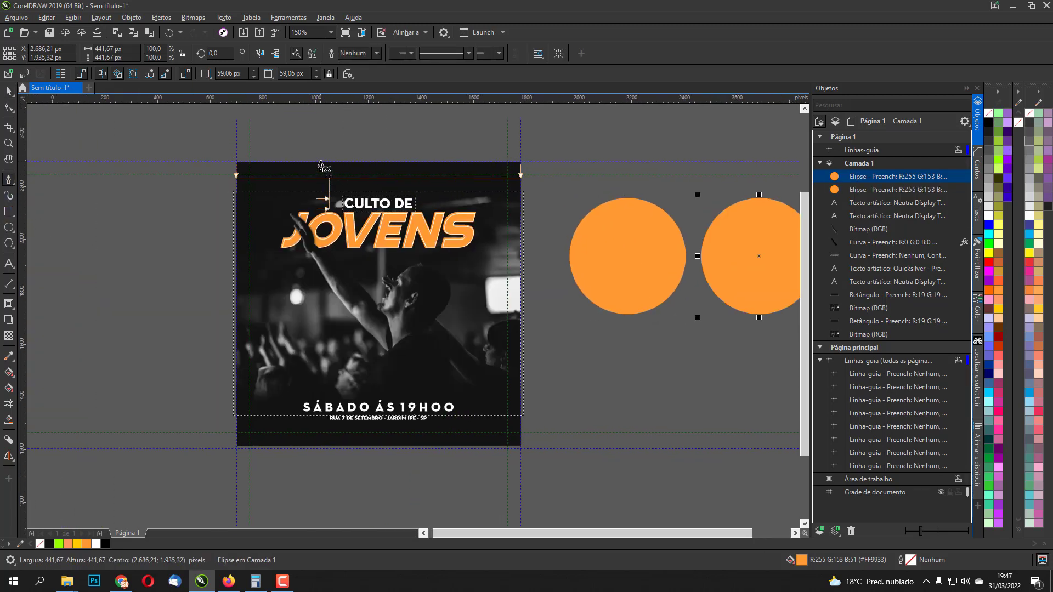
pyautogui.click(316, 162)
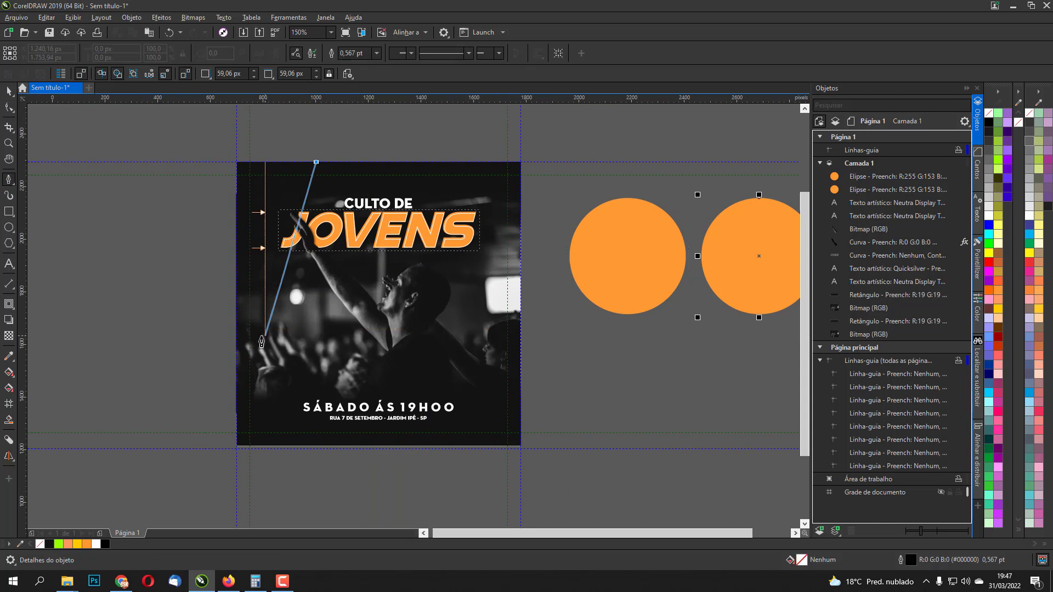
pyautogui.click(263, 339)
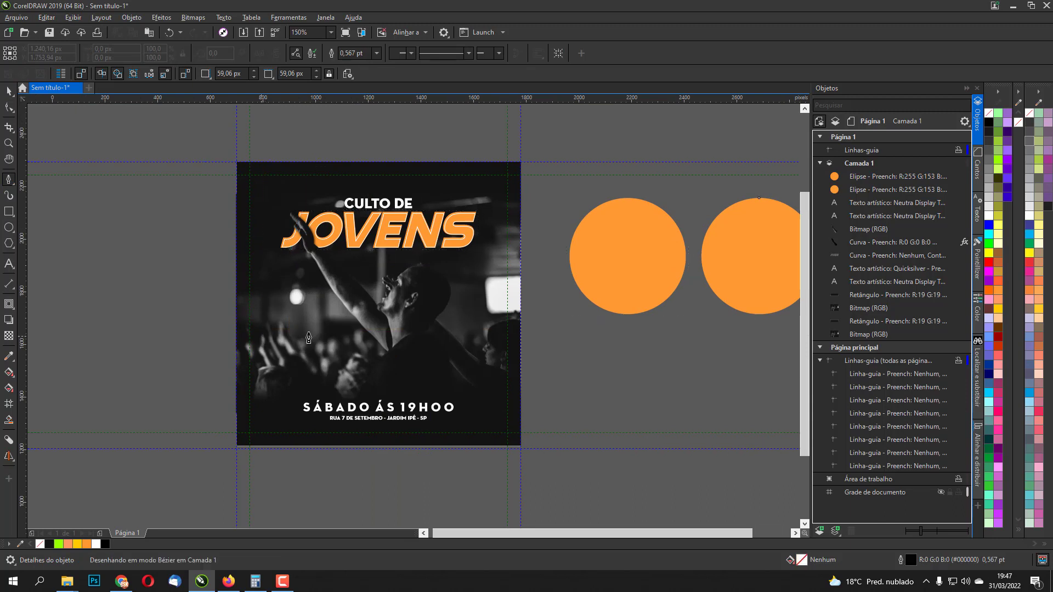
pyautogui.click(455, 336)
pyautogui.click(407, 161)
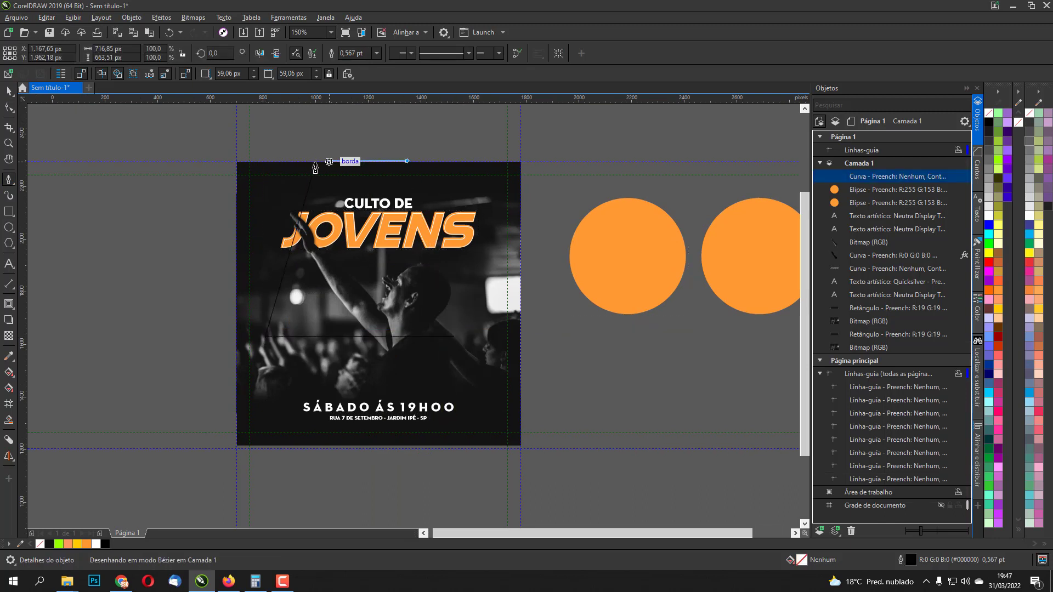
pyautogui.click(316, 161)
pyautogui.press('space')
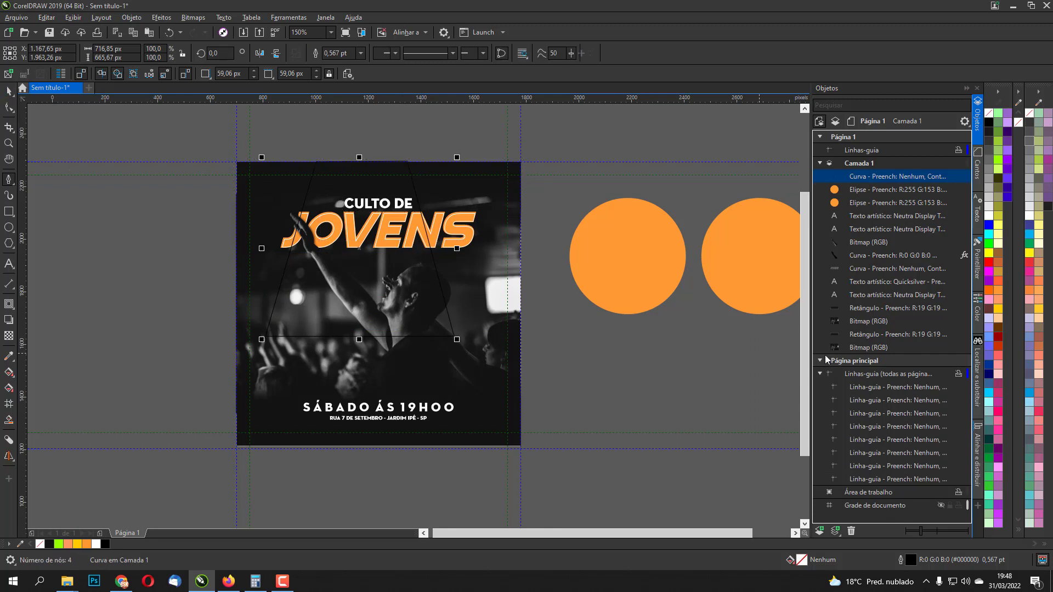
# Fill the trapezoid with orange #FF9933 without an outline and shift it right towards the flyer's centre.
pyautogui.click(997, 303)
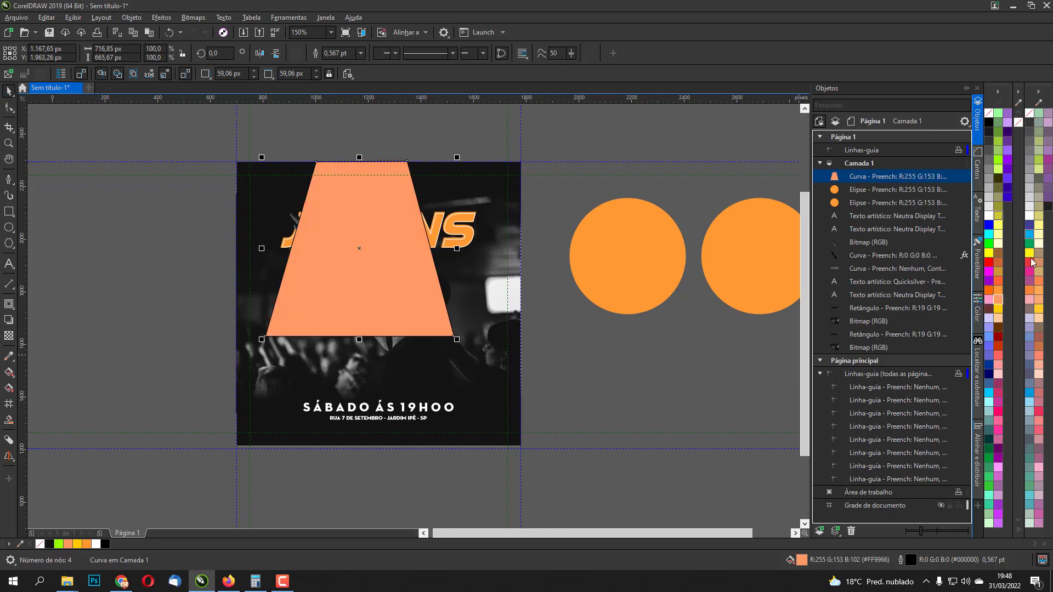
pyautogui.click(998, 290)
pyautogui.rightClick(989, 112)
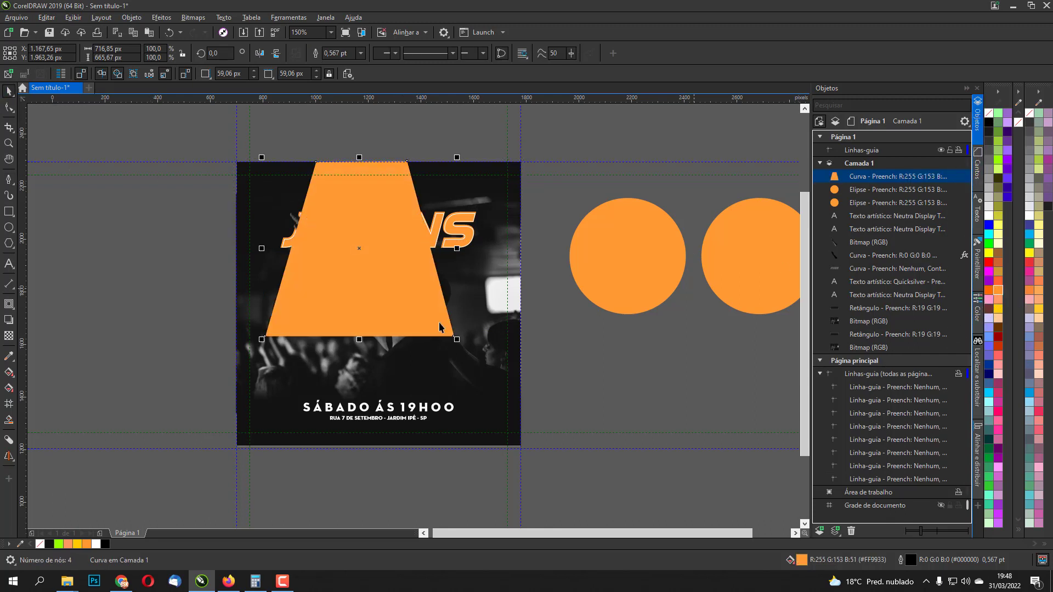
pyautogui.moveTo(362, 313); pyautogui.dragTo(387, 314)
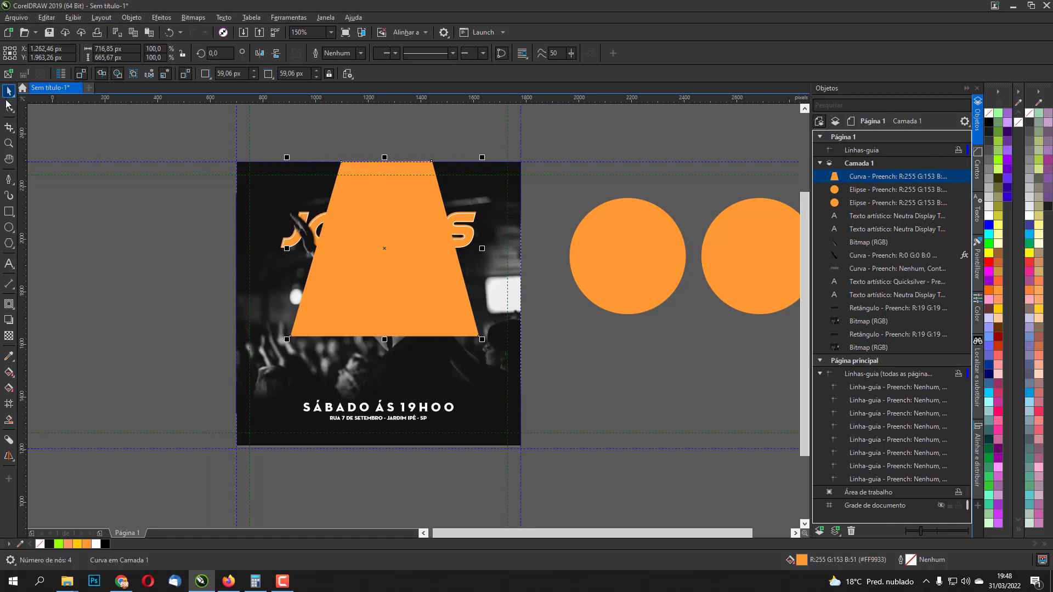
# Narrow the trapezoid's upper edge by moving its two upper nodes inward with the Shape tool.
pyautogui.click(8, 107)
pyautogui.moveTo(433, 162); pyautogui.dragTo(404, 163)
pyautogui.keyDown('shift'); pyautogui.click(342, 165); pyautogui.keyUp('shift')
pyautogui.click(363, 142)
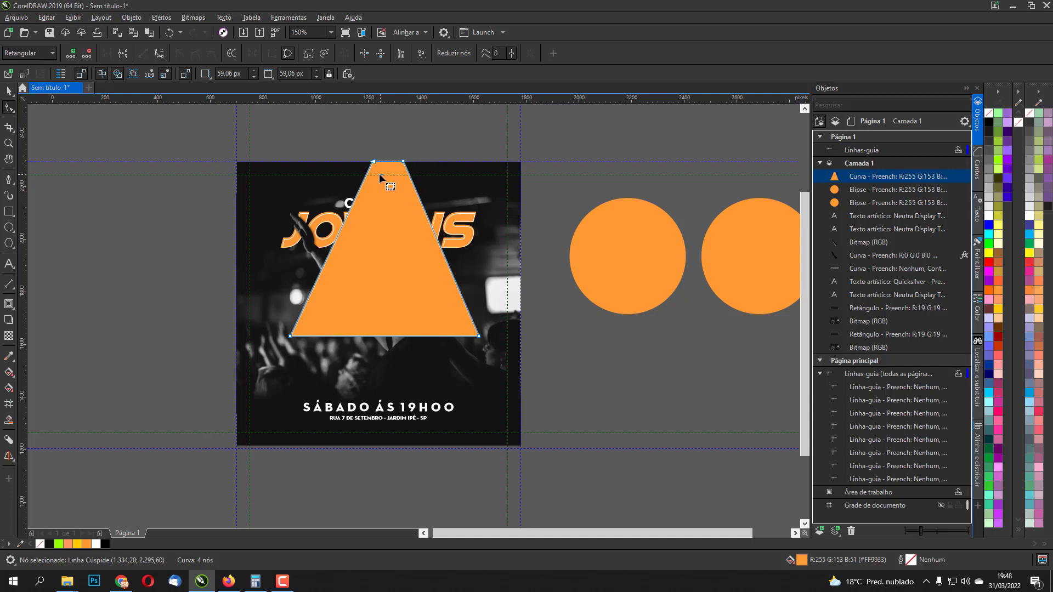
pyautogui.press('space')
# Convert the trapezoid to a 300 dpi RGB (24-bit) bitmap with anti-aliasing and a transparent background.
pyautogui.click(193, 17)
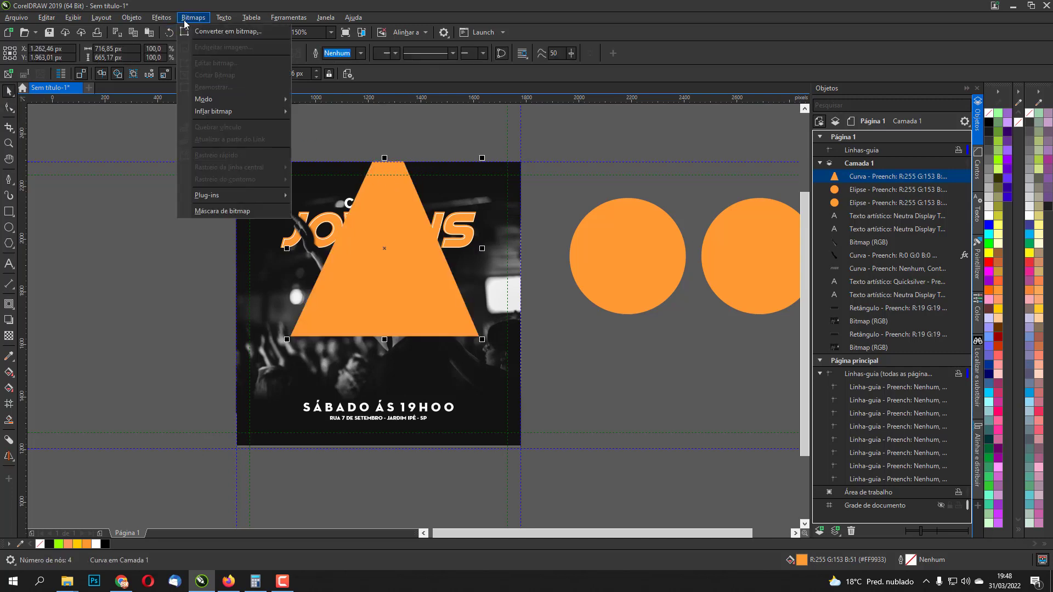
pyautogui.click(219, 30)
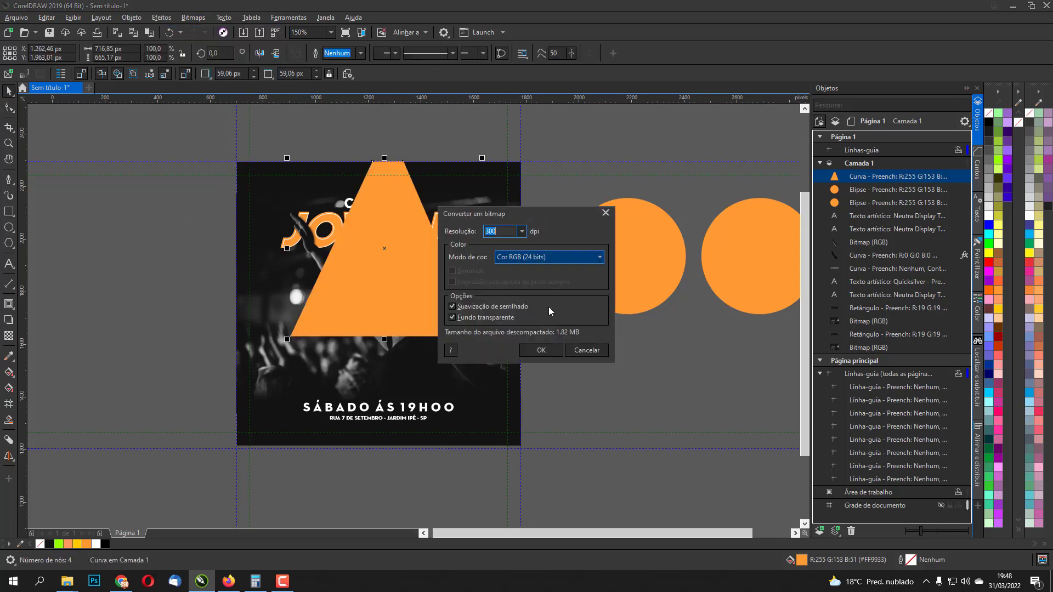
pyautogui.click(540, 350)
# Fill the circle nearest the flyer with yellow #FFCC00 and convert it to a 300 dpi RGB bitmap with a transparent background.
pyautogui.click(615, 258)
pyautogui.hscroll(5, 616, 258)
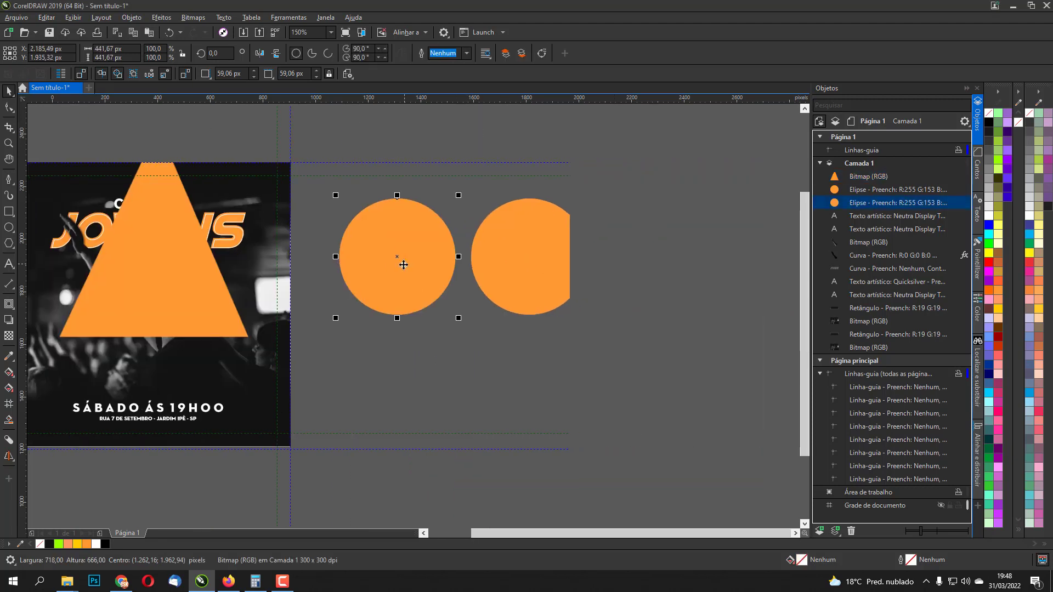
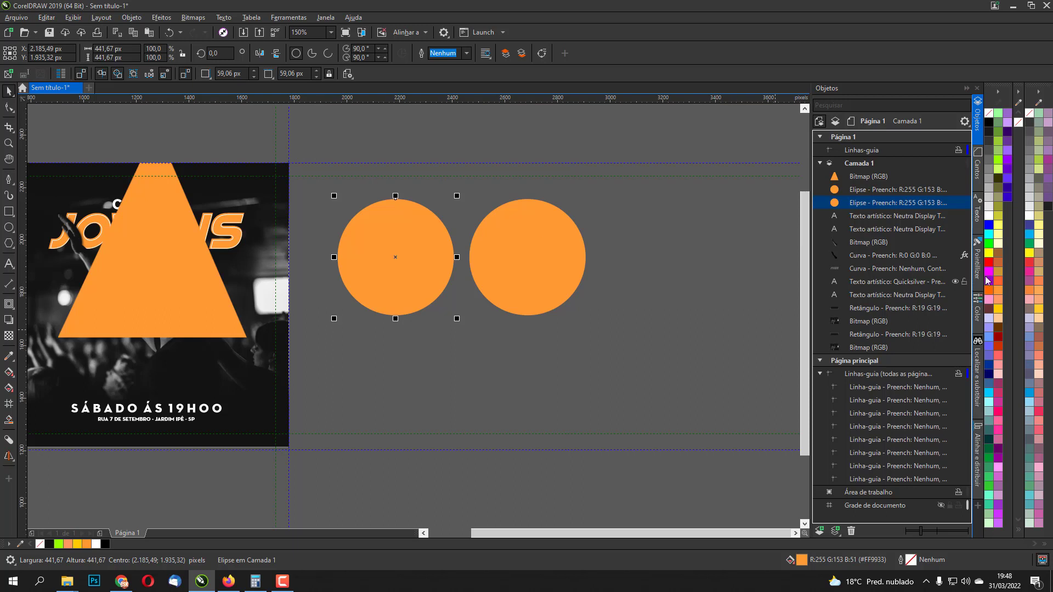
pyautogui.click(998, 307)
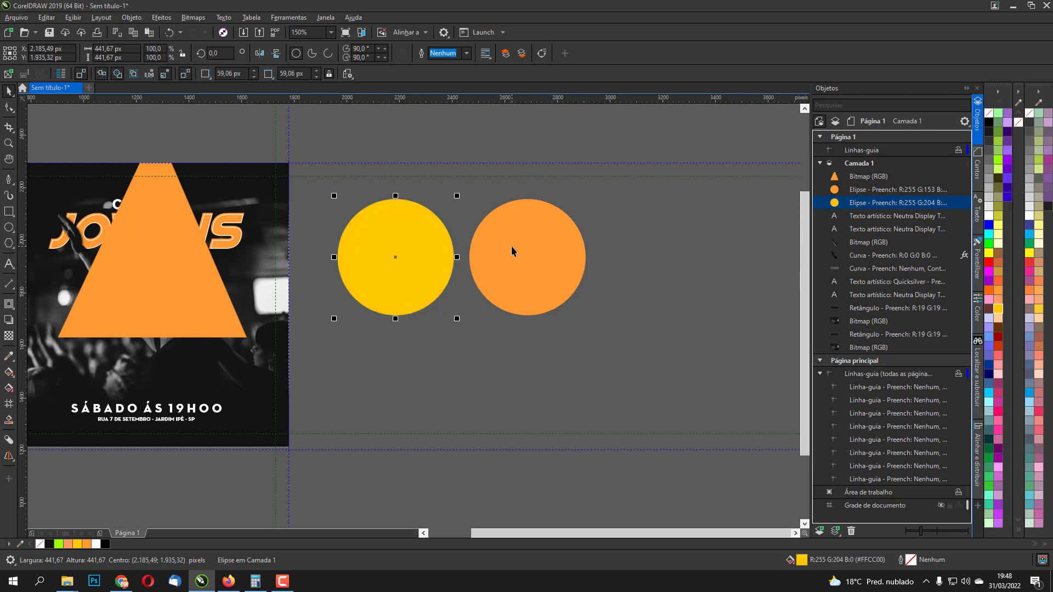
pyautogui.click(193, 17)
pyautogui.click(199, 32)
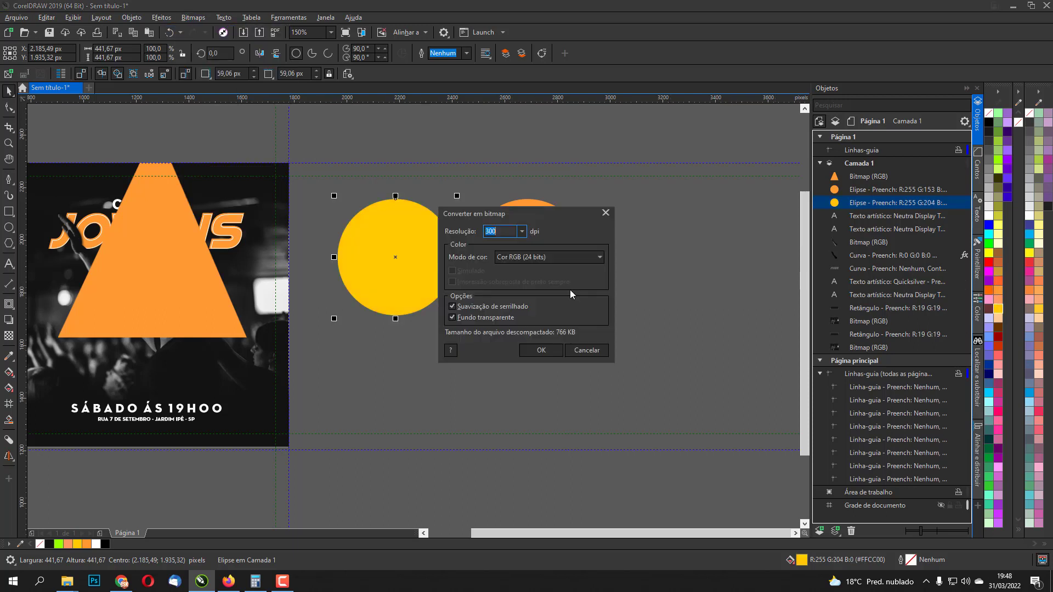
pyautogui.click(542, 350)
# Convert the orange circle to a bitmap with the same settings.
pyautogui.click(193, 17)
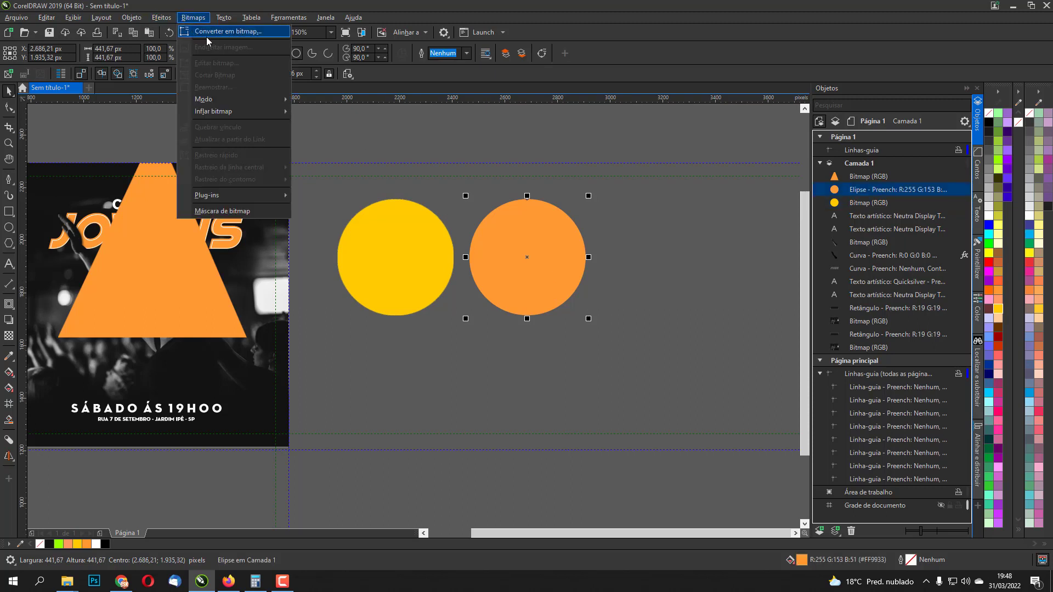
pyautogui.click(200, 32)
pyautogui.click(546, 356)
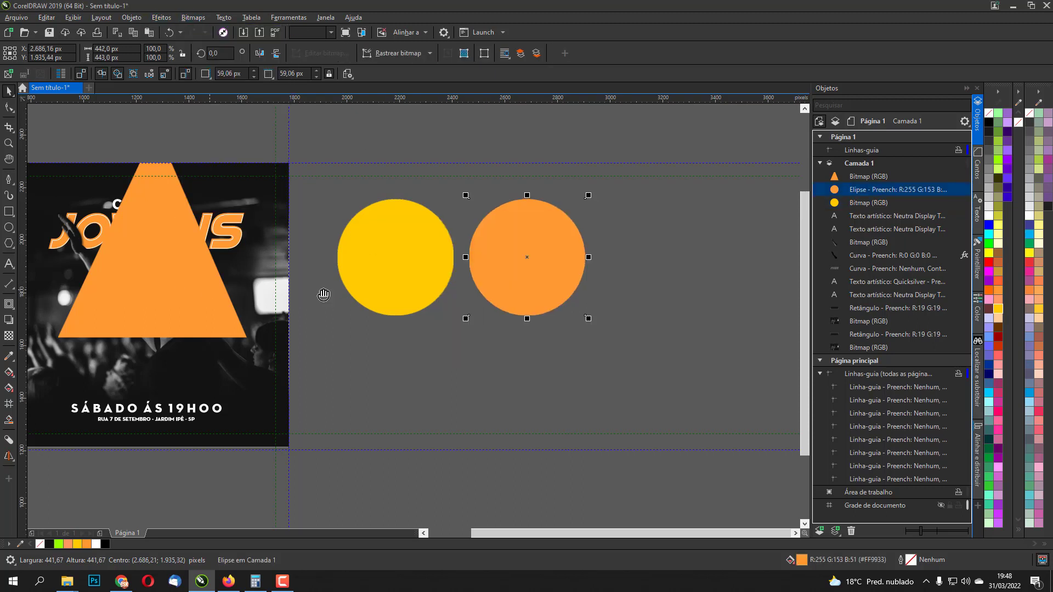
# Apply a Gaussian blur with a radius of 102.1 pixels to the orange trapezoid bitmap over the flyer.
pyautogui.hscroll(-3, 305, 291)
pyautogui.click(306, 291)
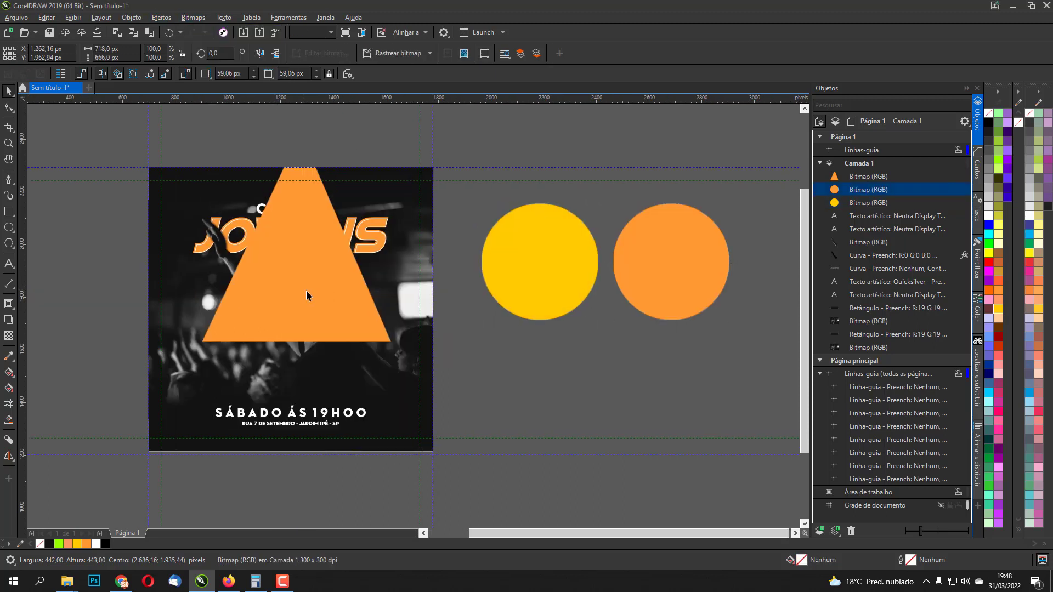
pyautogui.click(162, 17)
pyautogui.moveTo(187, 67)
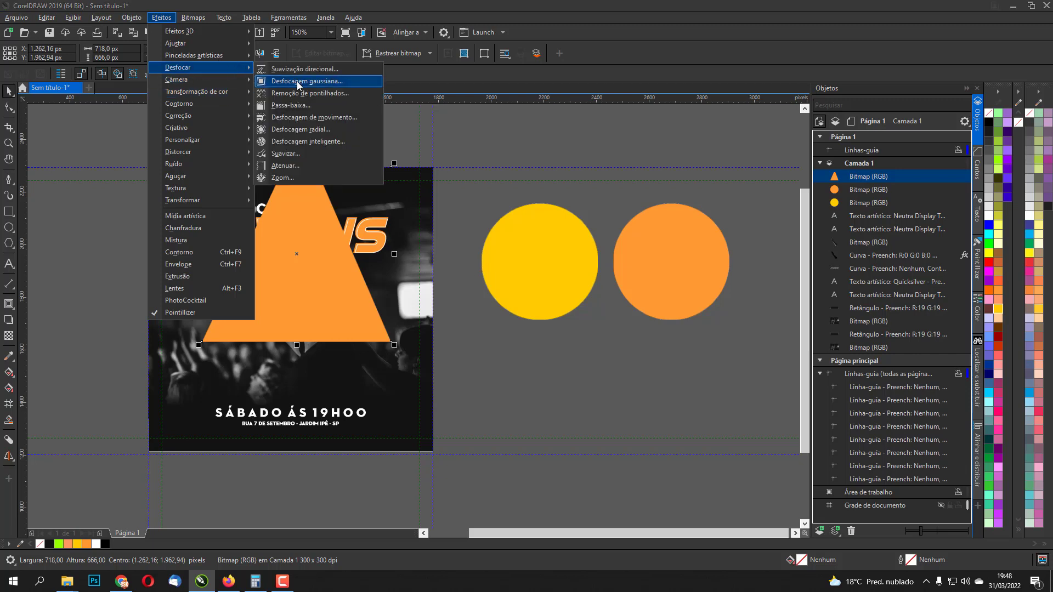
pyautogui.click(297, 81)
pyautogui.click(489, 282)
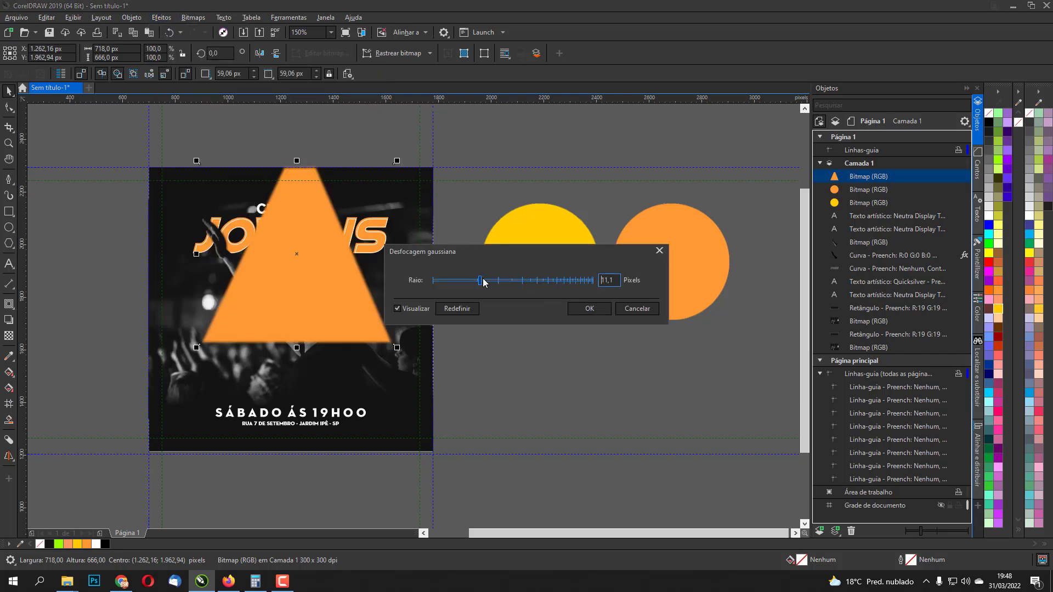
pyautogui.click(500, 282)
pyautogui.moveTo(505, 282); pyautogui.dragTo(541, 283)
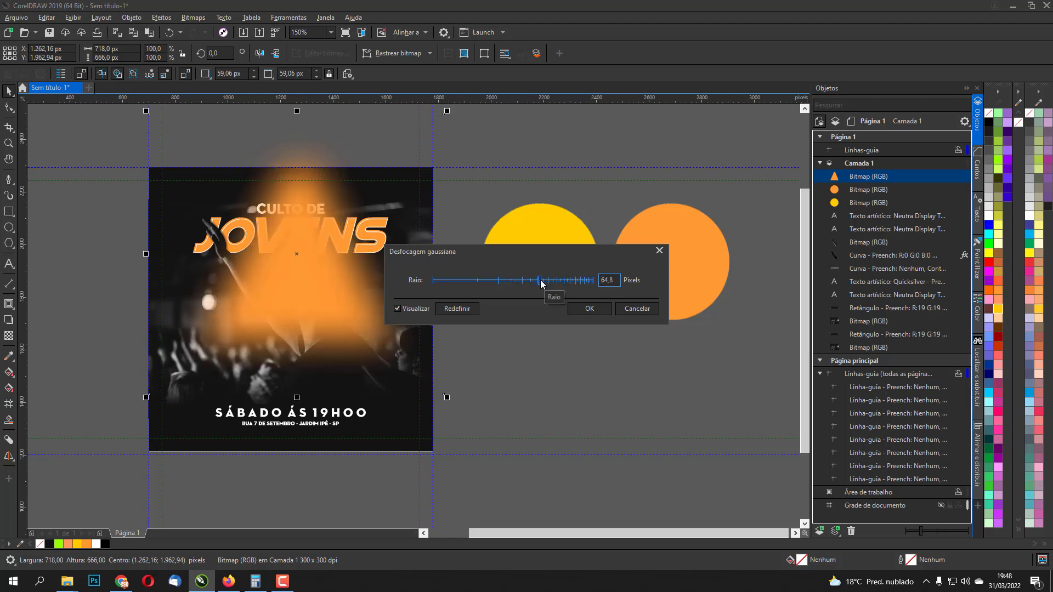
pyautogui.click(559, 280)
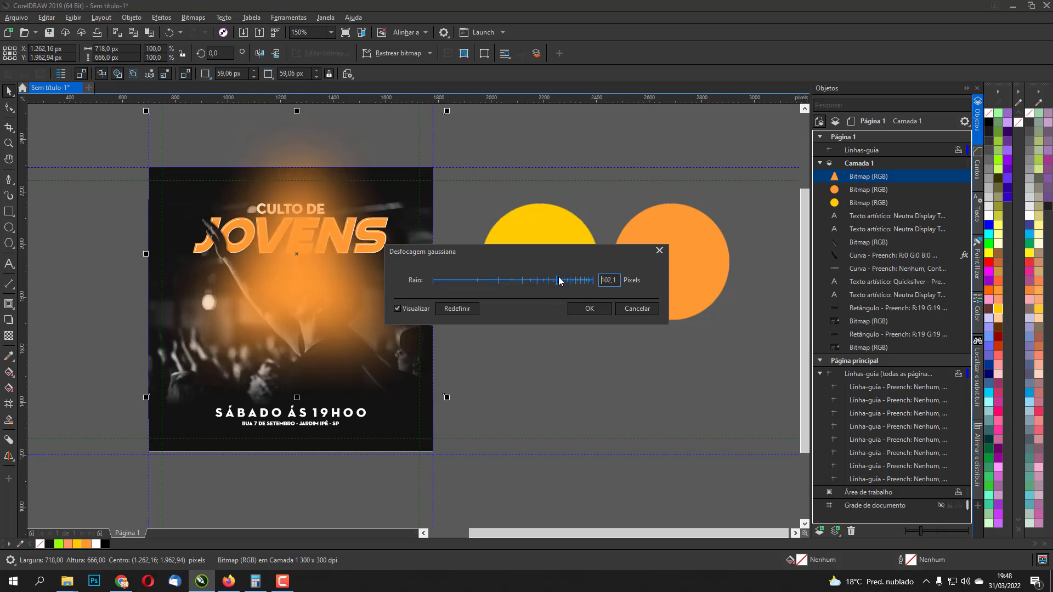
pyautogui.click(578, 310)
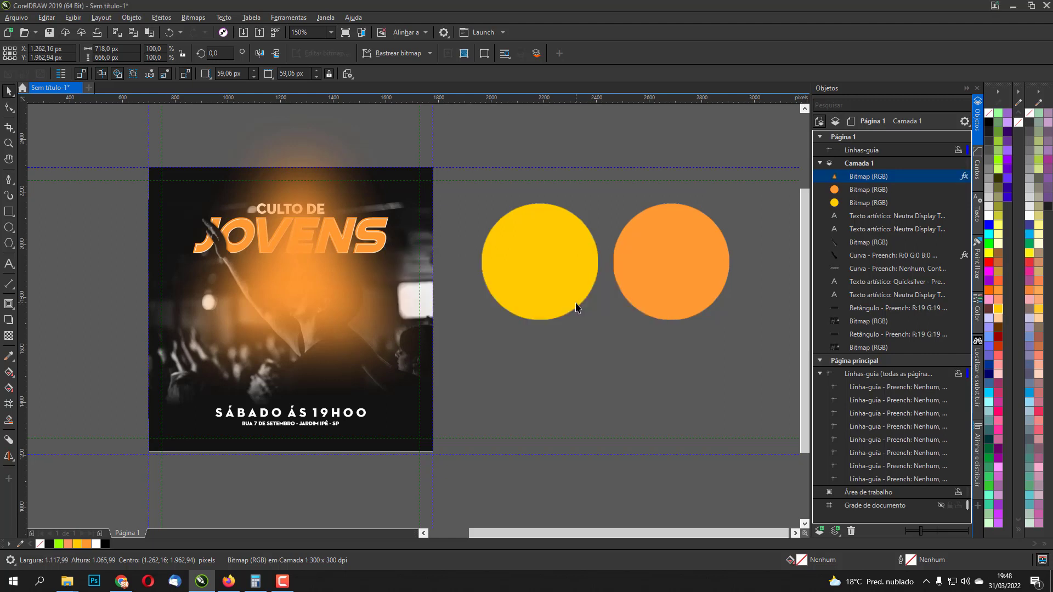
# Lower the blurred trapezoid in the stacking order, directly above the raised-arm bitmap and below the two uppermost text objects.
pyautogui.hotkey('ctrl', 'pagedown')
pyautogui.hotkey('ctrl', 'pagedown')
pyautogui.hotkey('ctrl', 'pagedown')
pyautogui.hotkey('ctrl', 'pagedown')
pyautogui.hotkey('ctrl', 'pagedown')
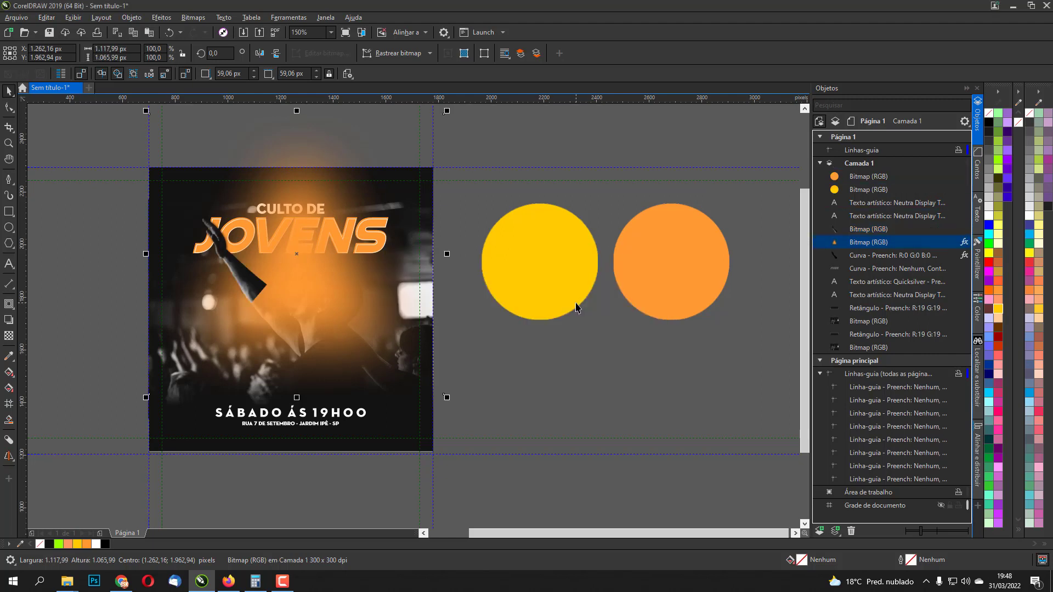
pyautogui.hotkey('ctrl', 'pagedown')
pyautogui.hotkey('ctrl', 'pagedown')
pyautogui.hotkey('ctrl', 'pagedown')
pyautogui.hotkey('ctrl', 'pagedown')
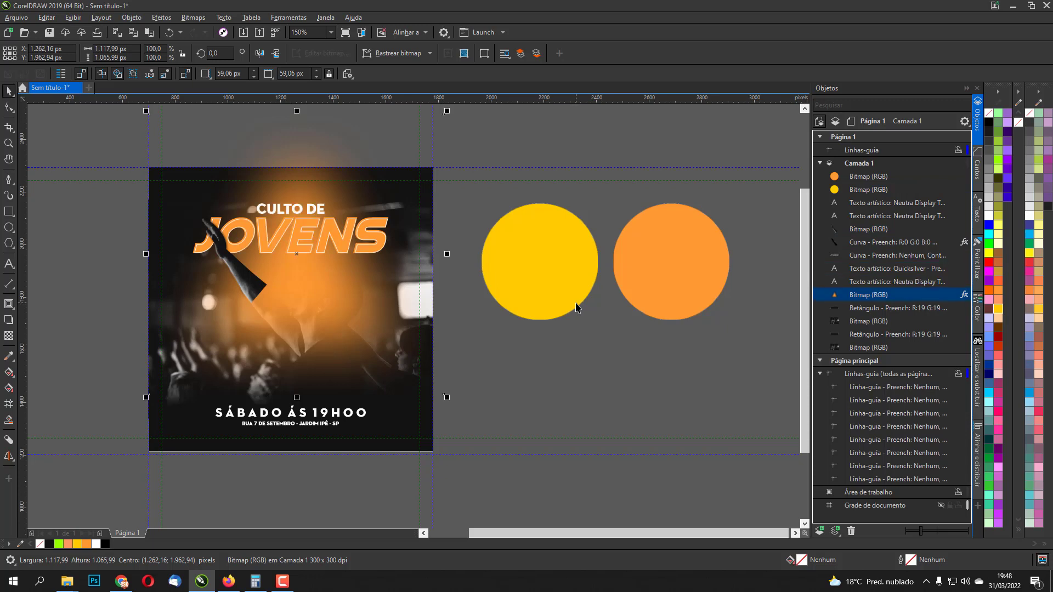
pyautogui.hotkey('ctrl', 'pagedown')
pyautogui.hotkey('ctrl', 'pageup')
pyautogui.hotkey('ctrl', 'pageup')
pyautogui.hotkey('ctrl', 'pageup')
pyautogui.hotkey('ctrl', 'pageup')
pyautogui.hotkey('ctrl', 'pageup')
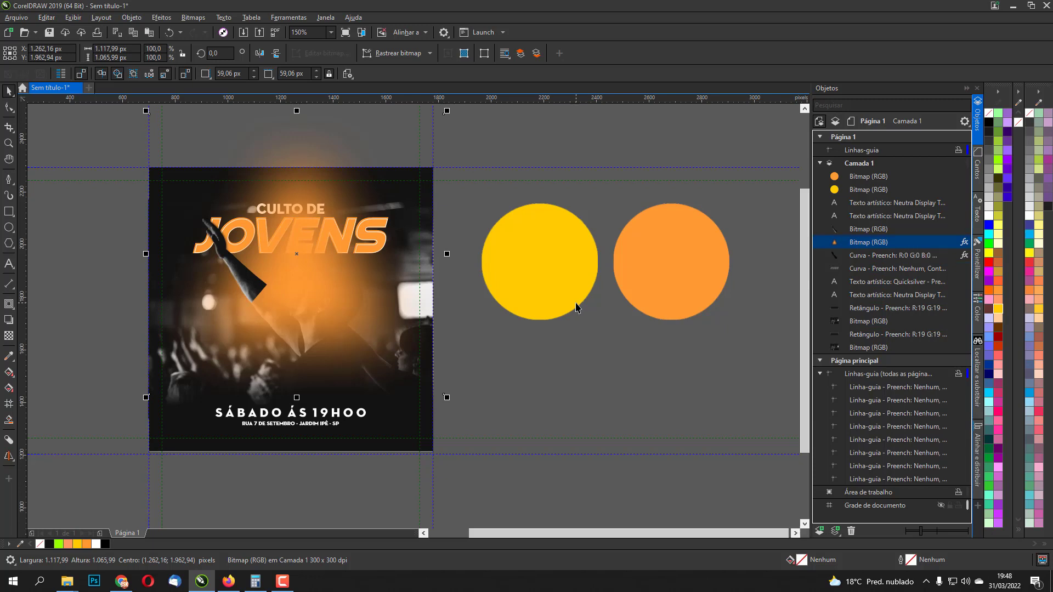
pyautogui.hotkey('ctrl', 'pageup')
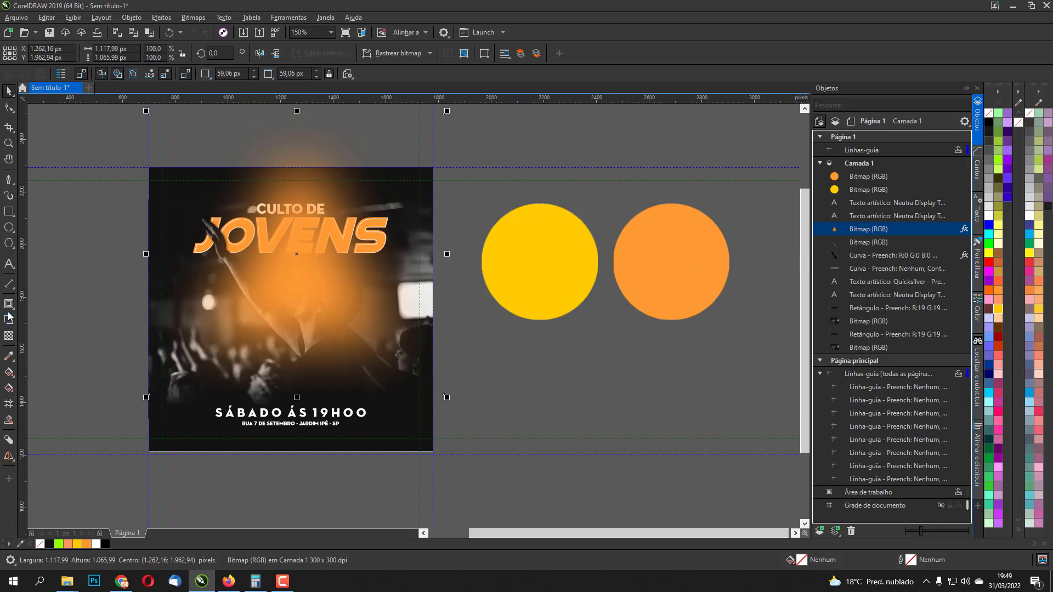
# Try the Multiplicar, OR lógico and Sobrepor merge modes on the blurred trapezoid with the Transparency tool.
pyautogui.click(7, 336)
pyautogui.click(133, 53)
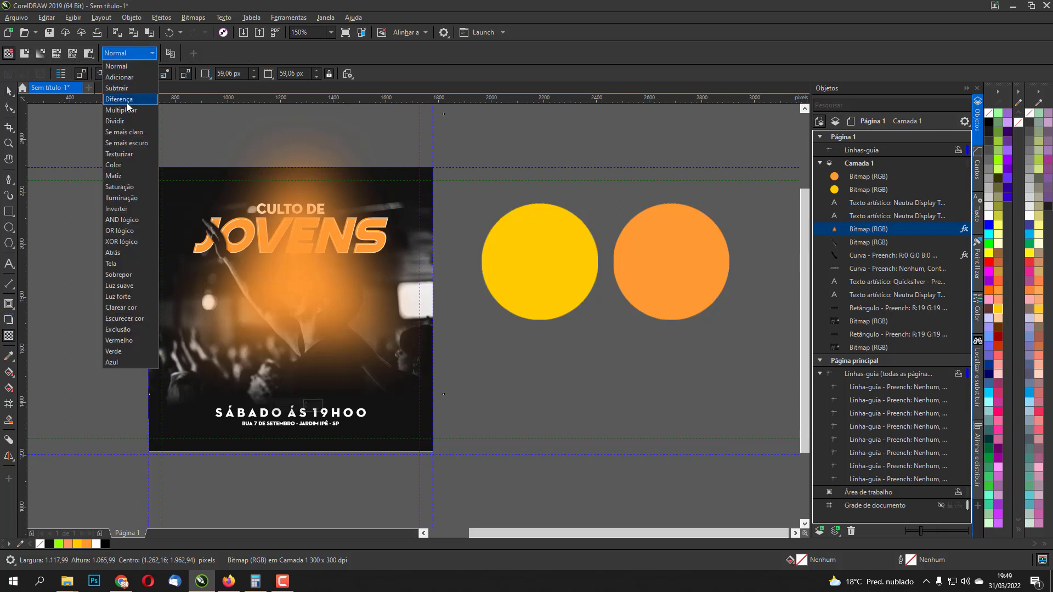
pyautogui.click(122, 112)
pyautogui.click(139, 56)
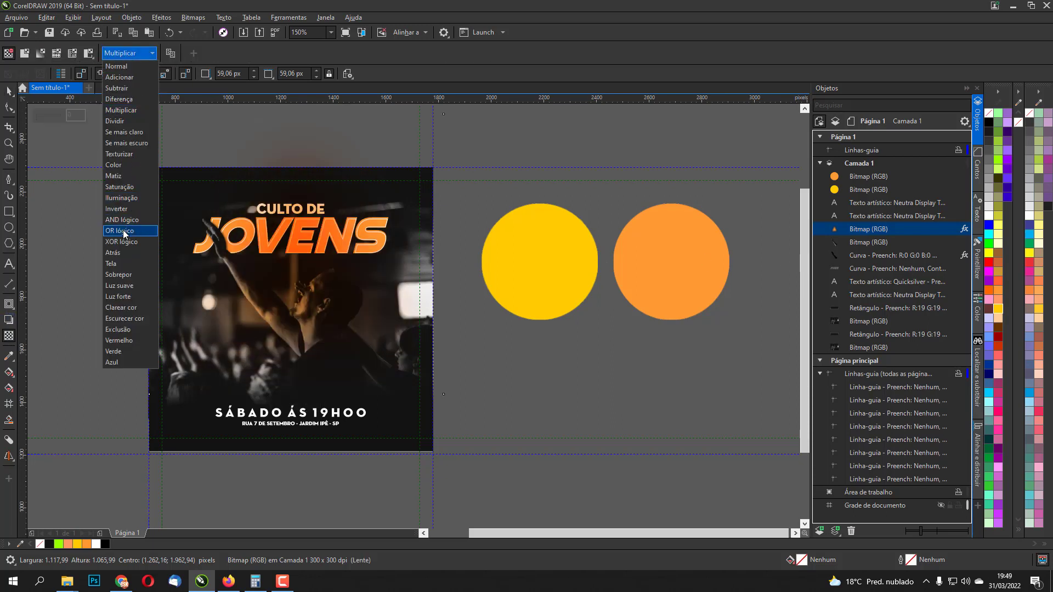
pyautogui.click(123, 231)
pyautogui.click(138, 53)
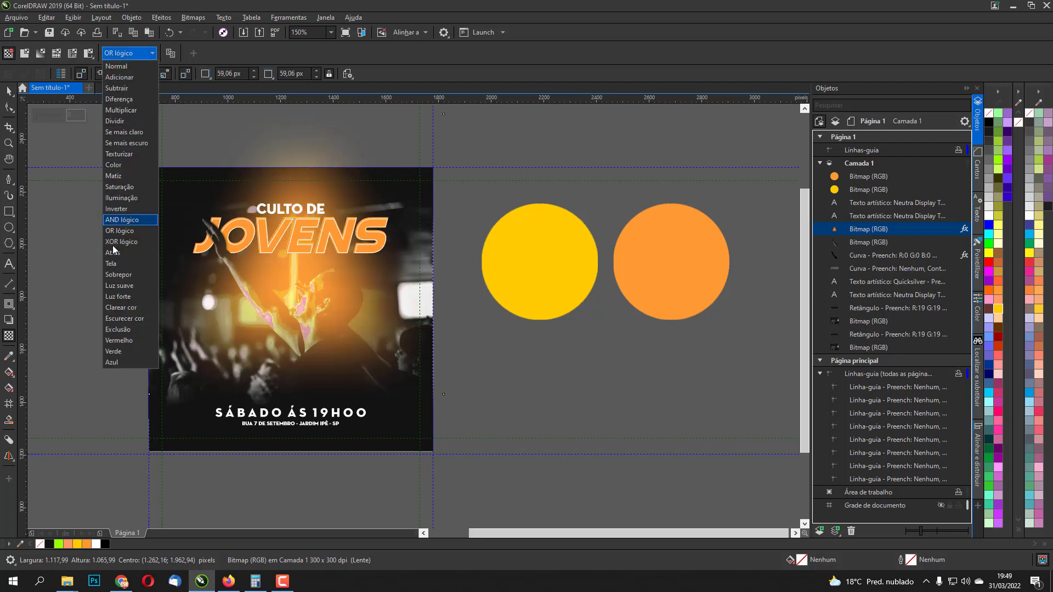
pyautogui.click(112, 272)
pyautogui.scroll(1, 304, 274)
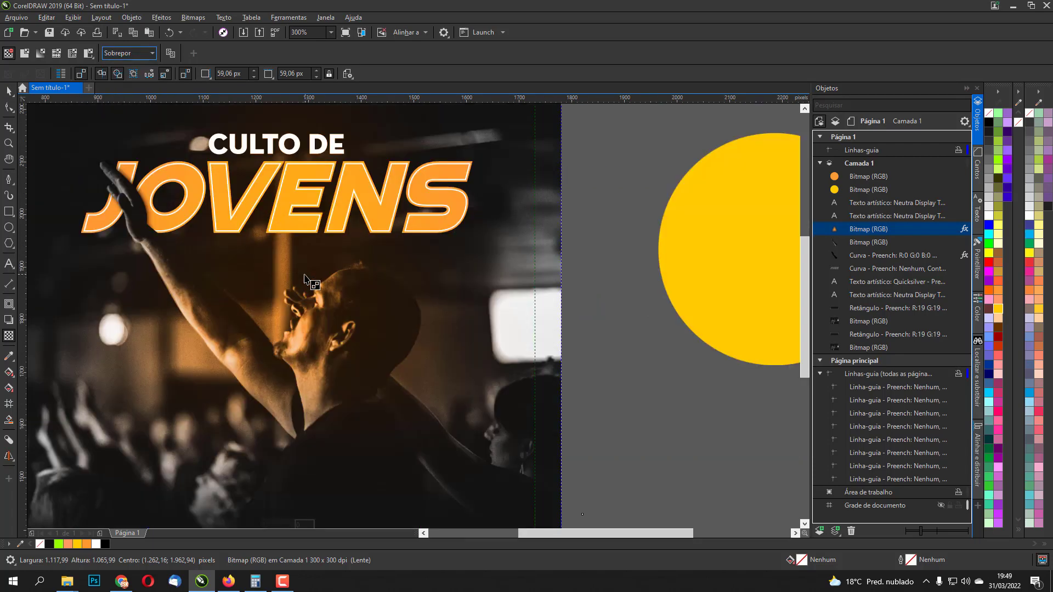
pyautogui.moveTo(231, 273); pyautogui.dragTo(423, 290)
pyautogui.scroll(-1, 367, 252)
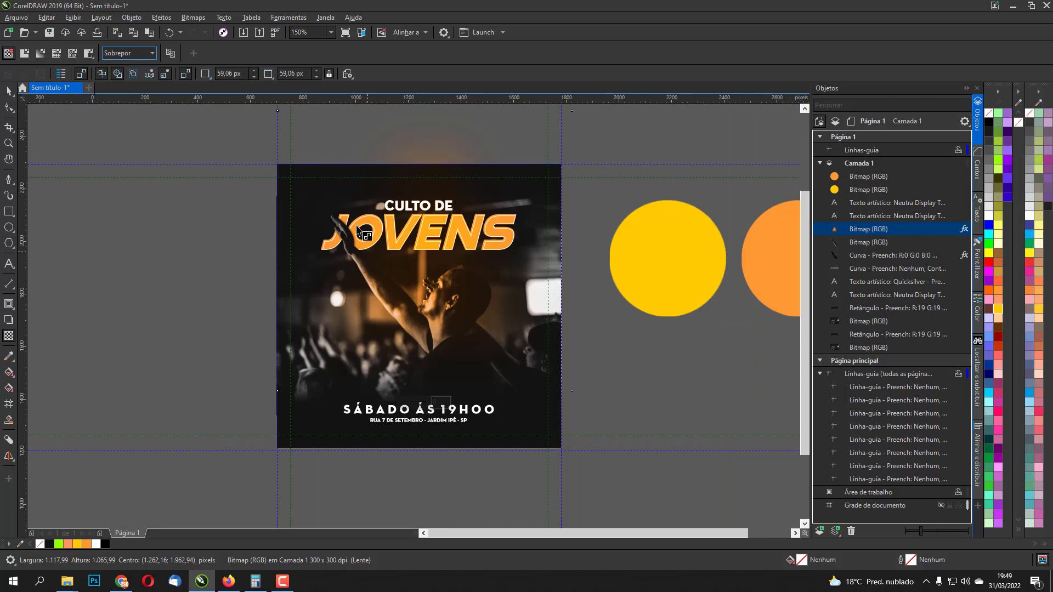
# Set the blurred trapezoid's merge mode to Luz forte with a uniform transparency of 47.
pyautogui.click(144, 55)
pyautogui.click(132, 297)
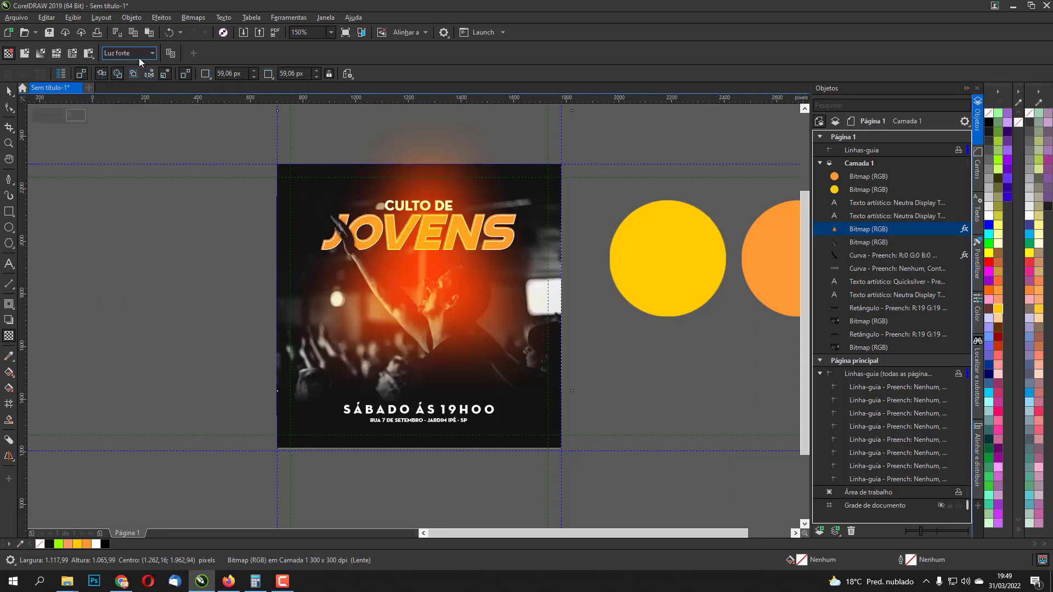
pyautogui.scroll(-1, 431, 378)
pyautogui.moveTo(426, 395); pyautogui.dragTo(415, 397)
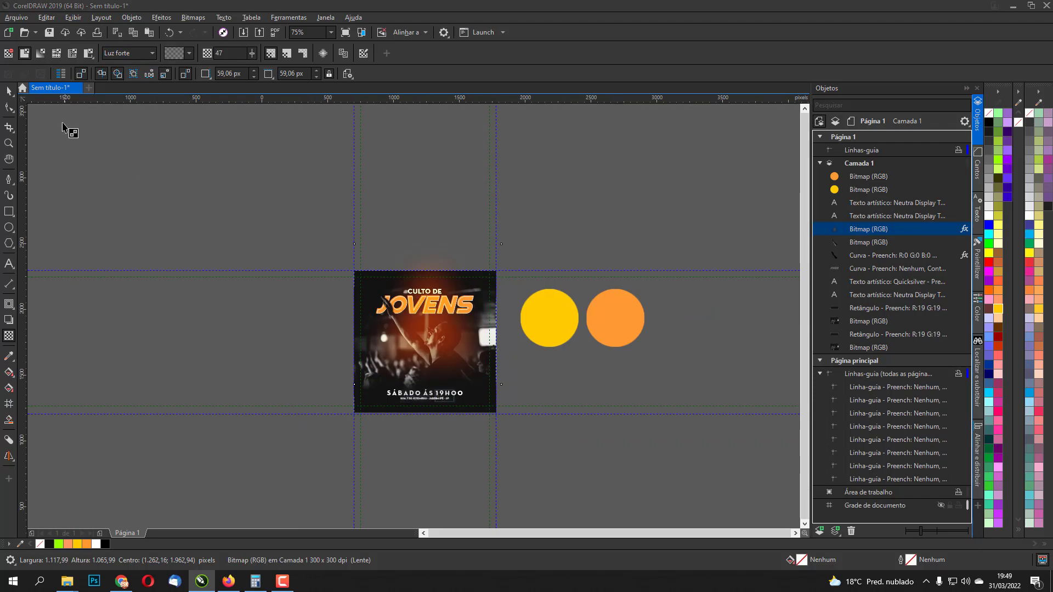
pyautogui.click(9, 91)
# Move the yellow circle over the flyer's lower-right corner and apply a 102.1-pixel Gaussian blur to it.
pyautogui.scroll(2, 513, 448)
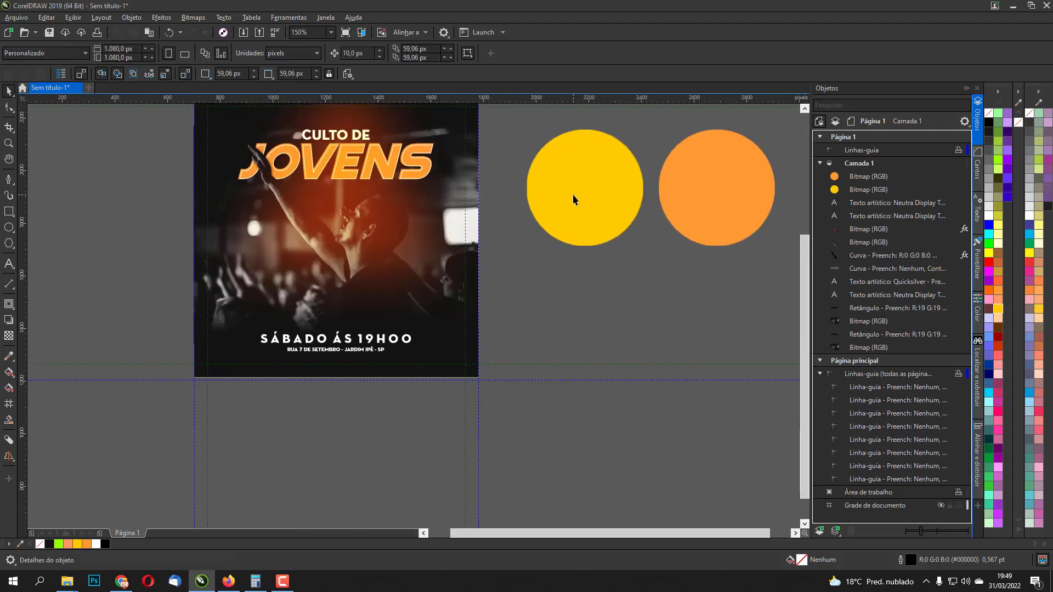
pyautogui.moveTo(572, 195); pyautogui.dragTo(494, 335)
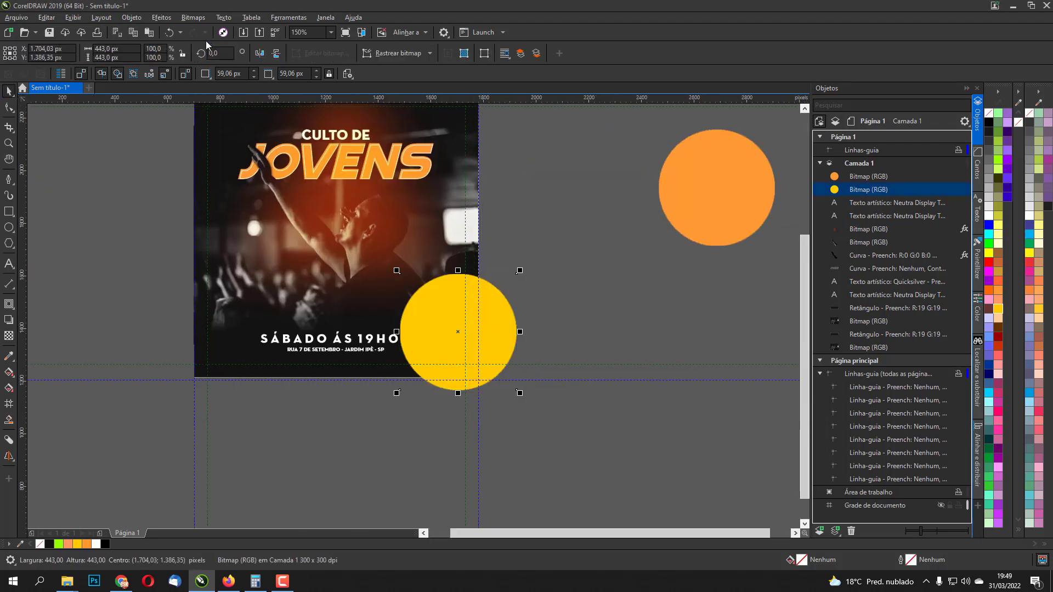
pyautogui.click(159, 17)
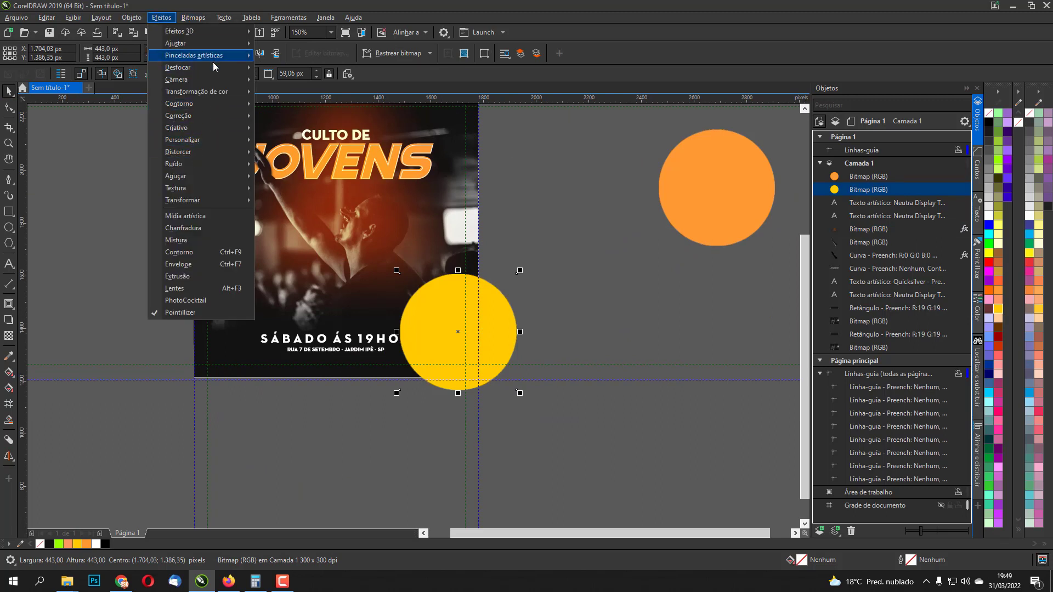
pyautogui.moveTo(213, 69)
pyautogui.click(296, 103)
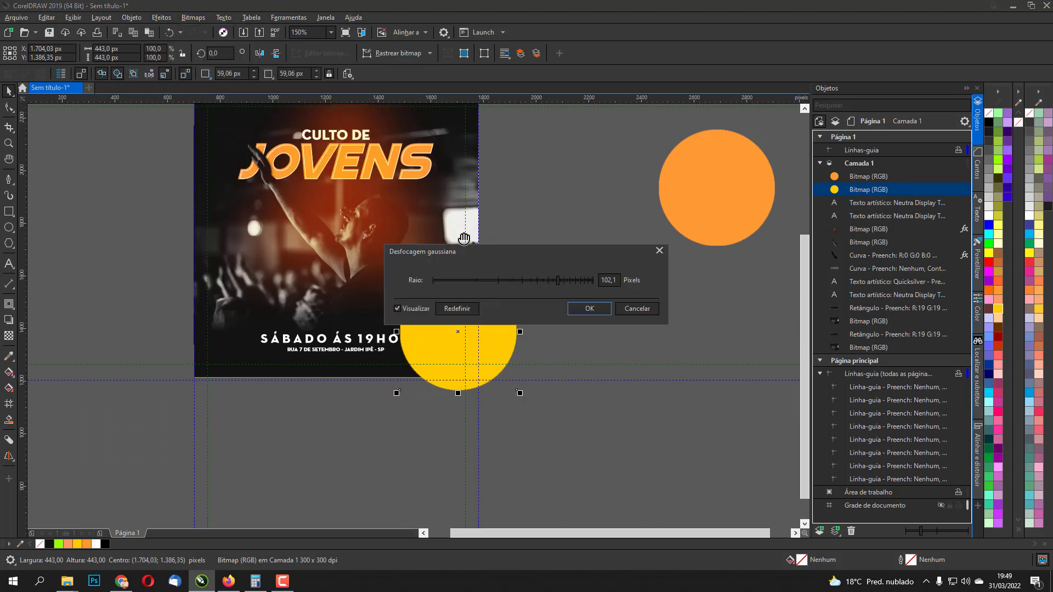
pyautogui.click(589, 309)
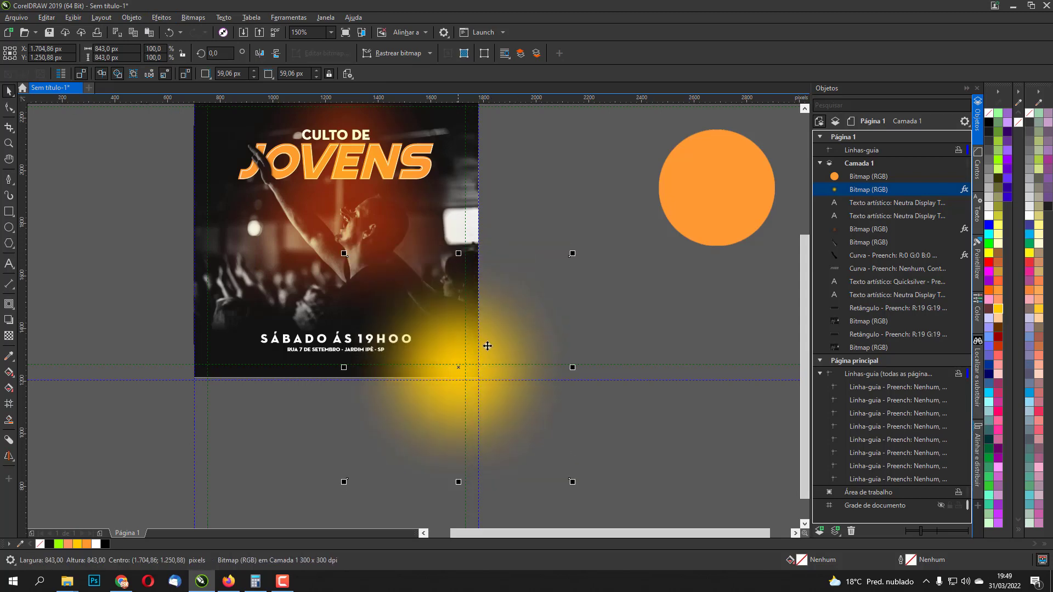
pyautogui.moveTo(480, 320); pyautogui.dragTo(515, 404)
# Apply a Gaussian blur to the orange circle and move it to the middle of the flyer's lower edge.
pyautogui.click(674, 205)
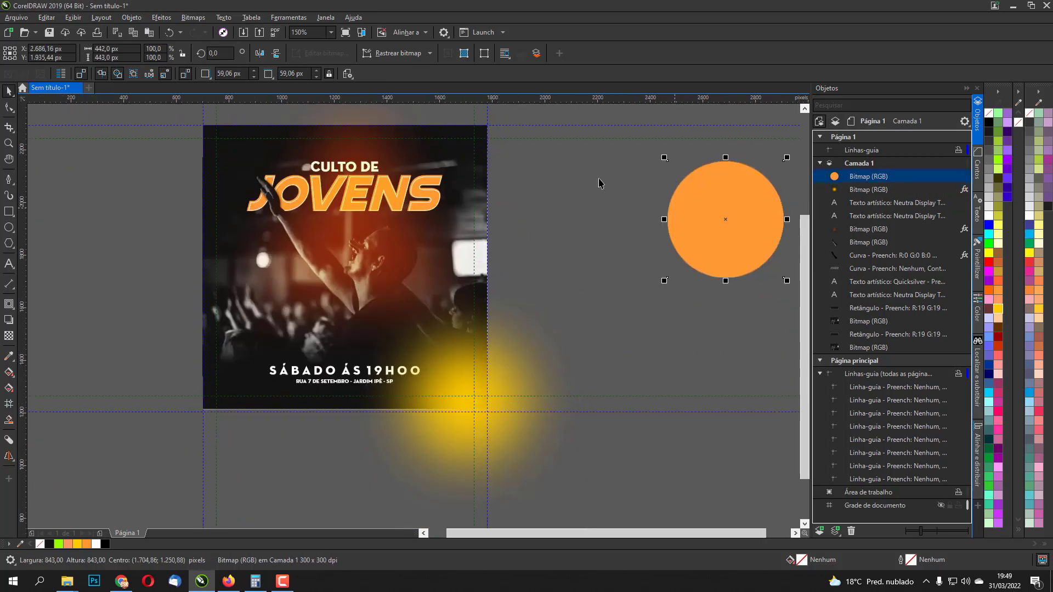
pyautogui.click(162, 19)
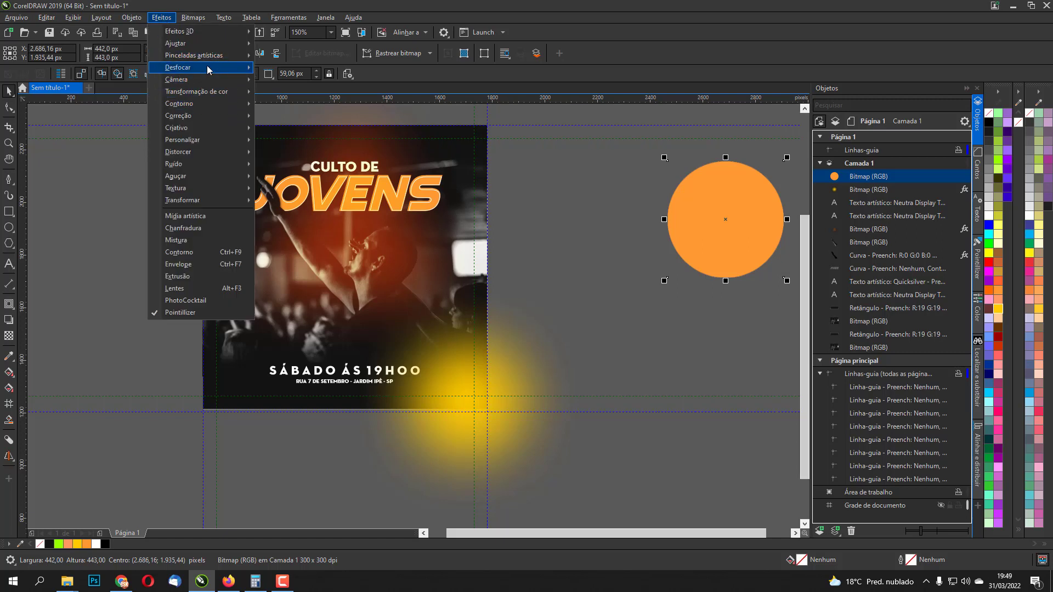
pyautogui.moveTo(208, 68)
pyautogui.click(299, 81)
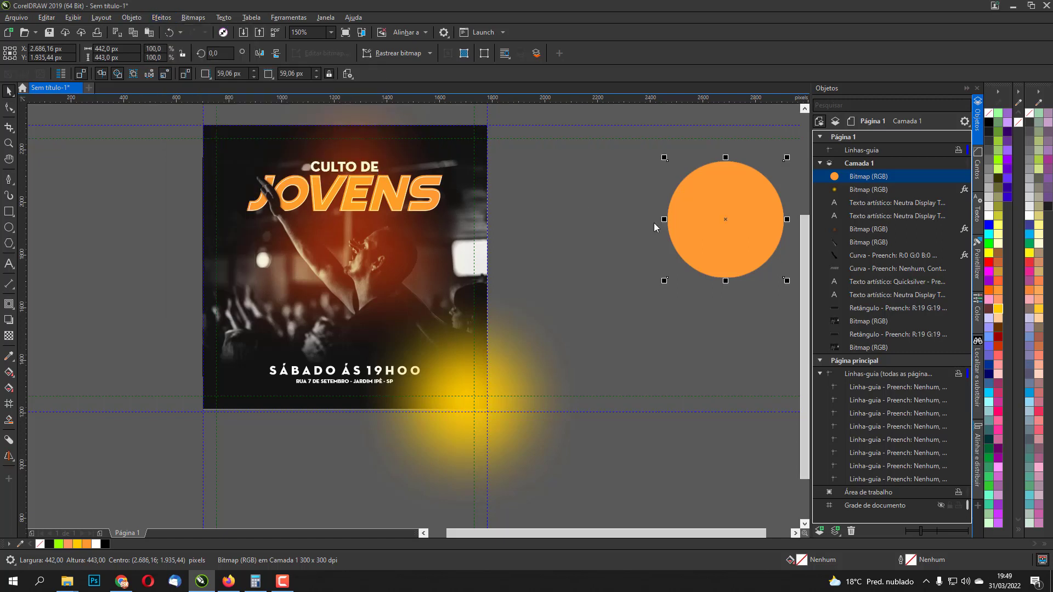
pyautogui.click(607, 308)
pyautogui.moveTo(706, 220); pyautogui.dragTo(234, 470)
pyautogui.moveTo(318, 412); pyautogui.dragTo(318, 415)
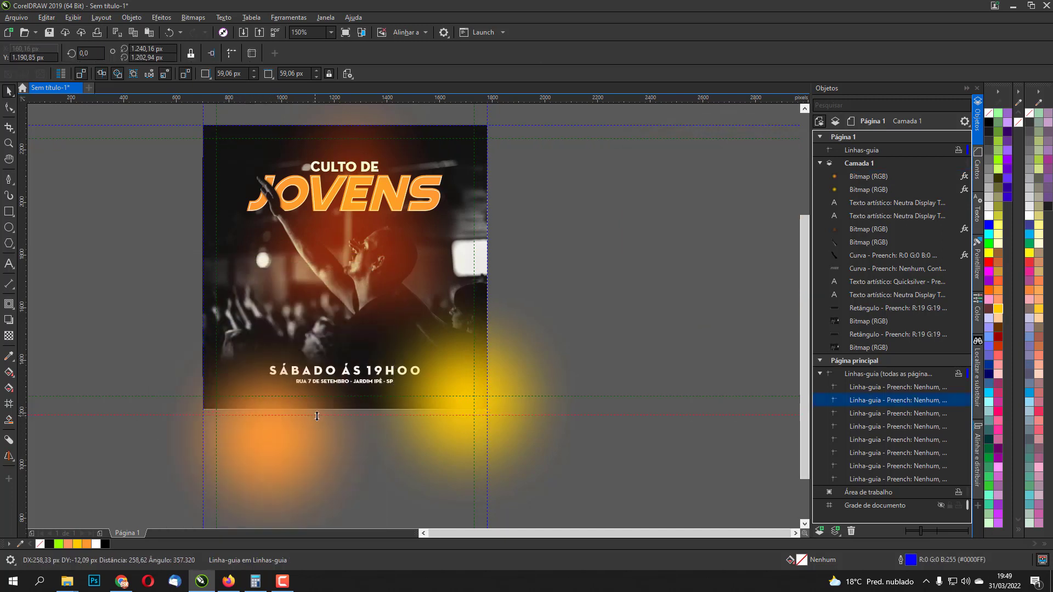
pyautogui.moveTo(258, 452); pyautogui.dragTo(320, 439)
pyautogui.press('Escape')
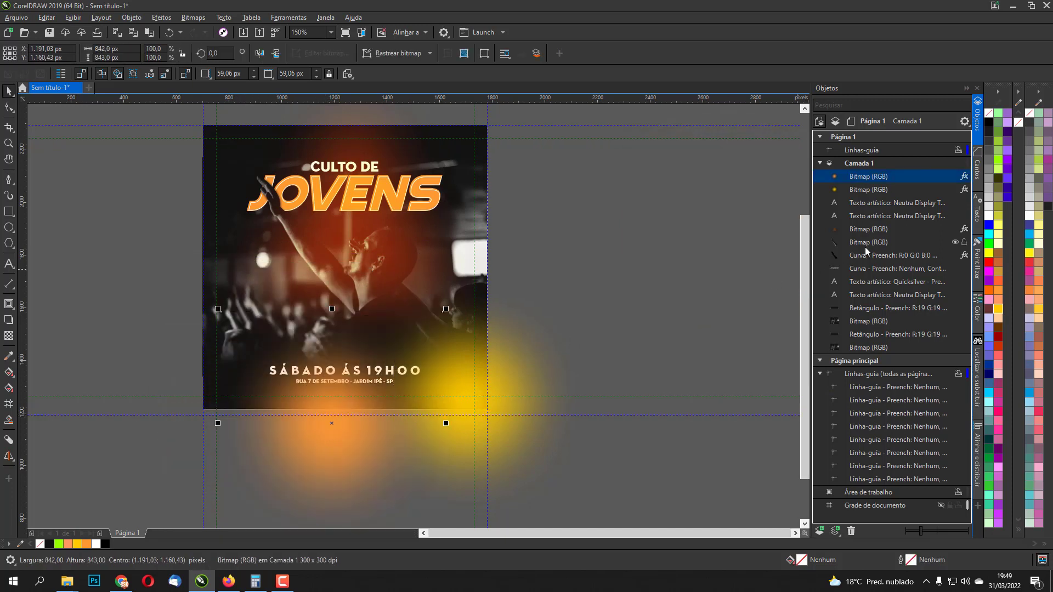
# Lower the orange glow in the stacking order, below the text objects and directly above the upper dark rectangle.
pyautogui.press('Tab')
pyautogui.hotkey('ctrl', 'pagedown')
pyautogui.hotkey('ctrl', 'pagedown')
pyautogui.hotkey('ctrl', 'pagedown')
pyautogui.hotkey('ctrl', 'pagedown')
pyautogui.hotkey('ctrl', 'pagedown')
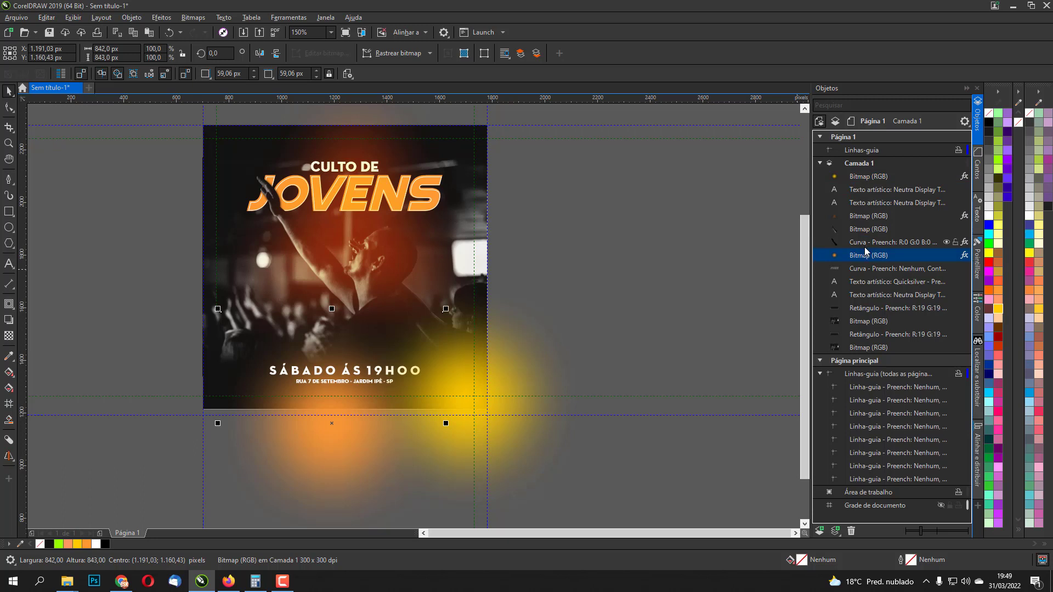
pyautogui.hotkey('ctrl', 'pagedown')
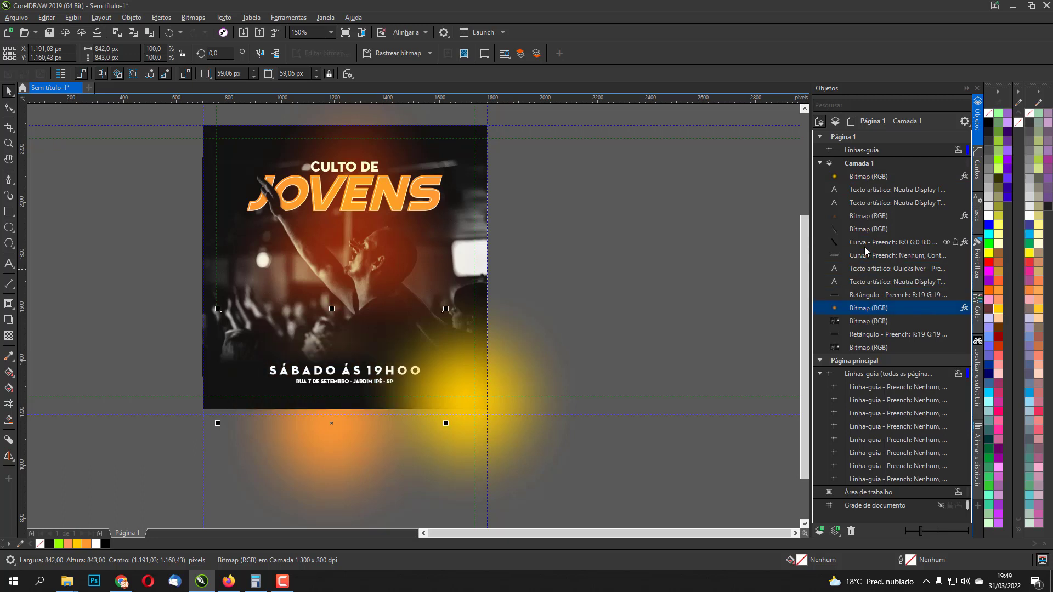
pyautogui.hotkey('ctrl', 'pageup')
# Place the orange glow over the flyer's lower-right corner instead of the yellow glow, and delete the yellow one.
pyautogui.click(495, 398)
pyautogui.moveTo(494, 397); pyautogui.dragTo(681, 364)
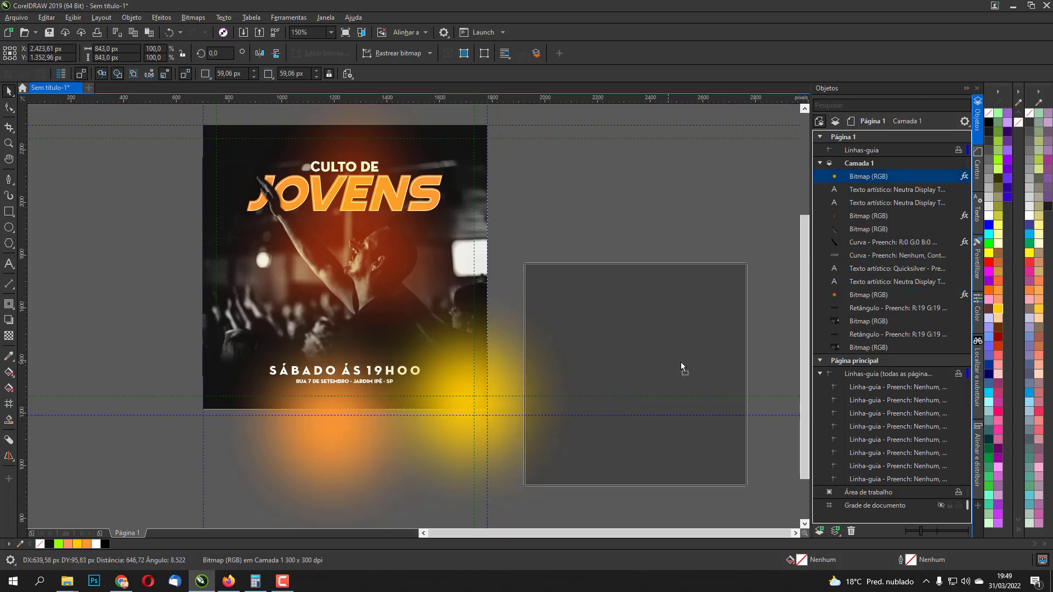
pyautogui.moveTo(317, 427); pyautogui.dragTo(494, 379)
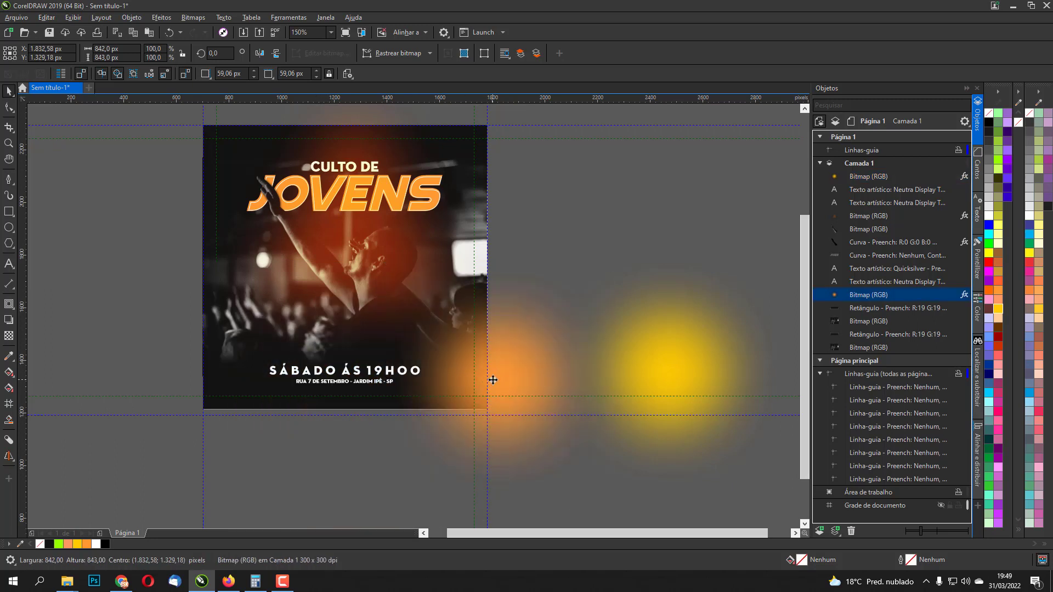
pyautogui.click(587, 360)
pyautogui.scroll(1, 571, 348)
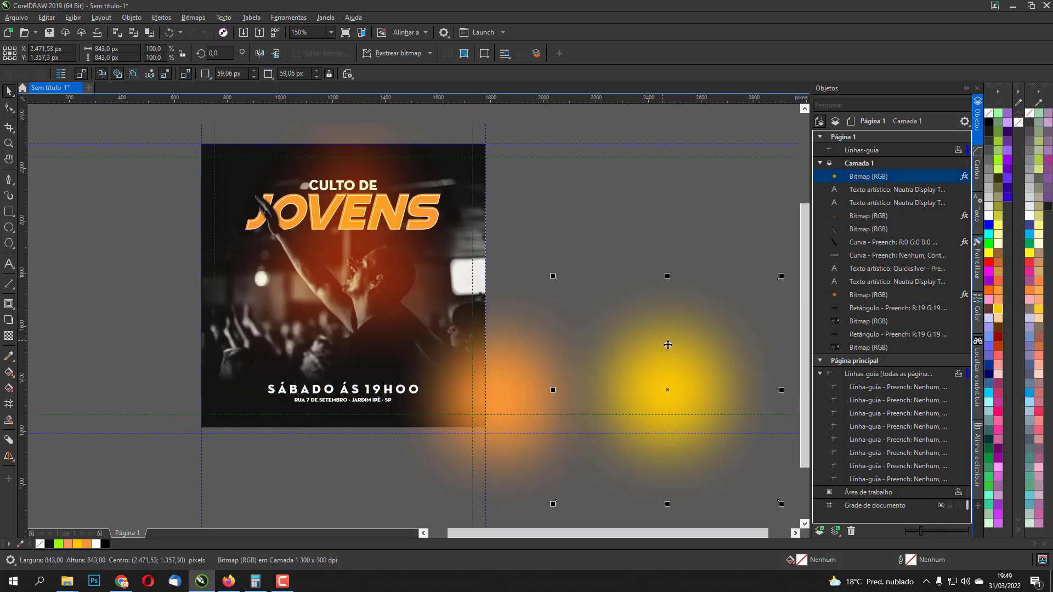
pyautogui.press('Delete')
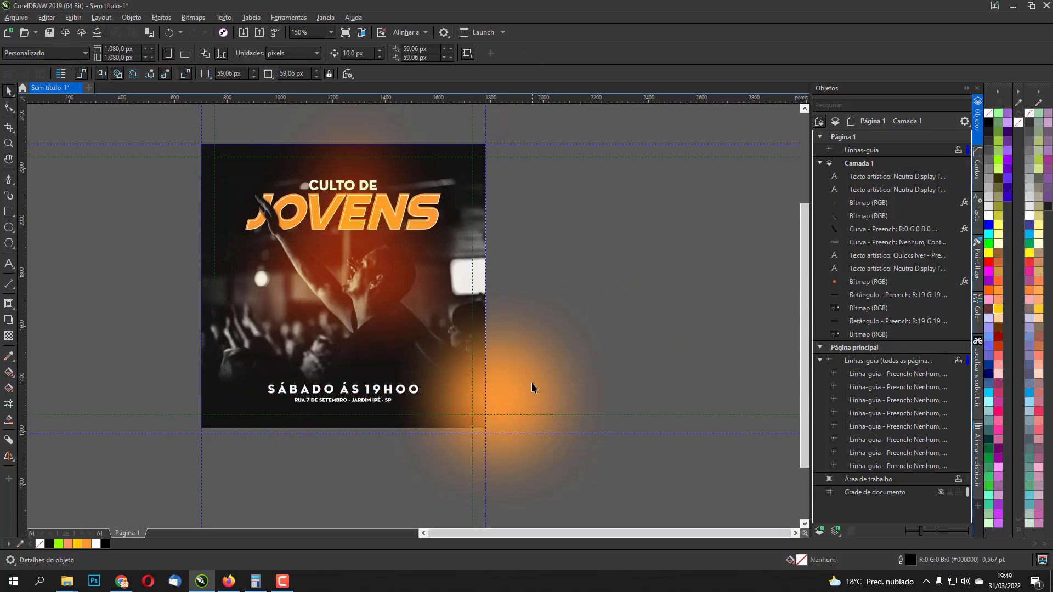
# Crop the orange glow to the flyer's right and lower edges by moving its outline nodes with the Shape tool.
pyautogui.click(532, 384)
pyautogui.click(8, 108)
pyautogui.moveTo(603, 276); pyautogui.dragTo(485, 383)
pyautogui.click(567, 289)
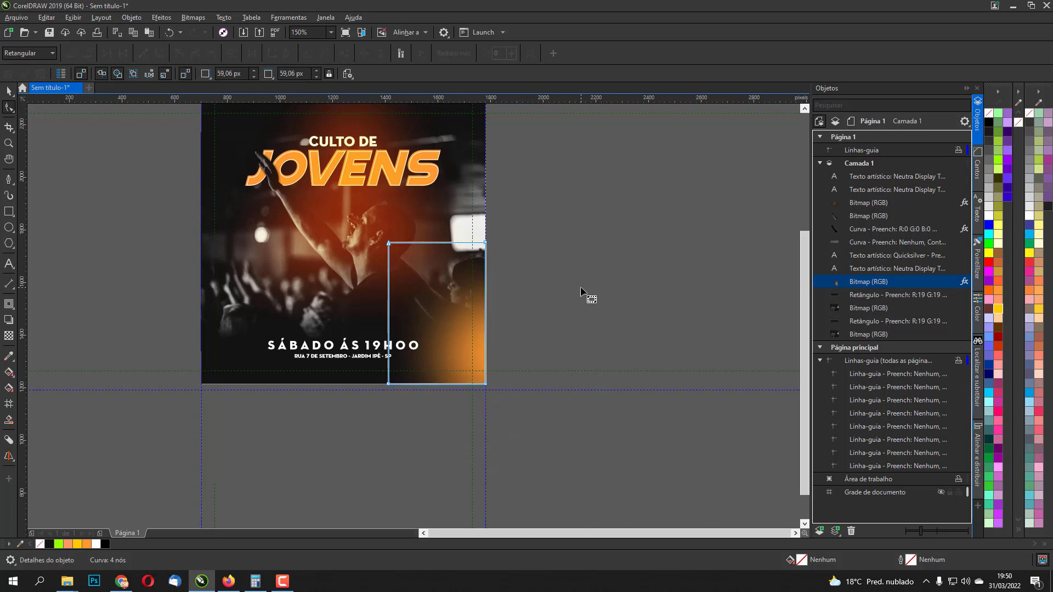
pyautogui.click(9, 90)
pyautogui.click(58, 155)
pyautogui.scroll(-1, 458, 343)
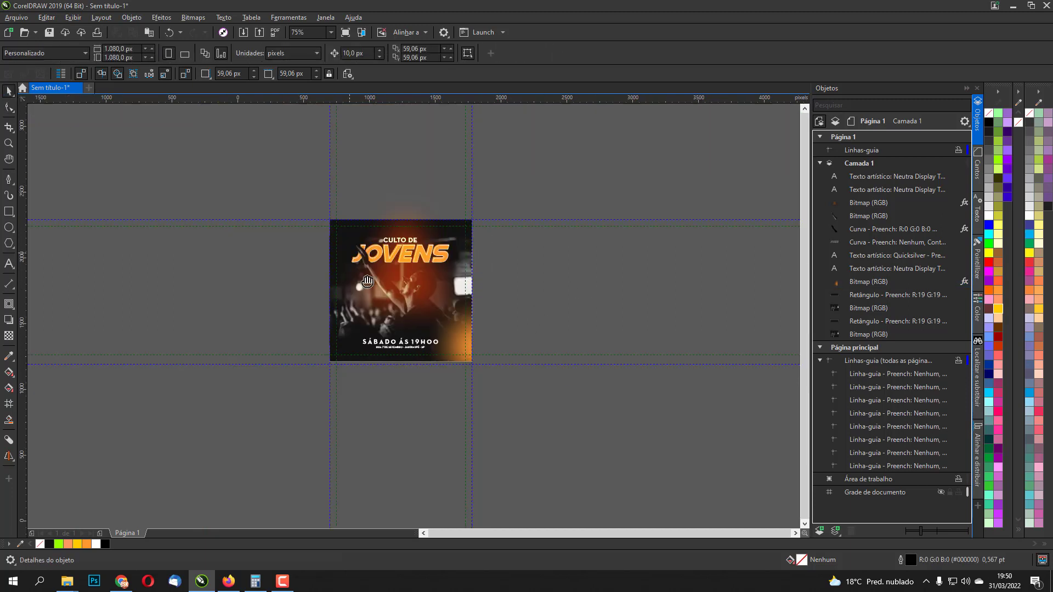
# Apply a uniform transparency of about 38 to the orange glow in the flyer's lower-right corner.
pyautogui.scroll(1, 494, 353)
pyautogui.click(519, 356)
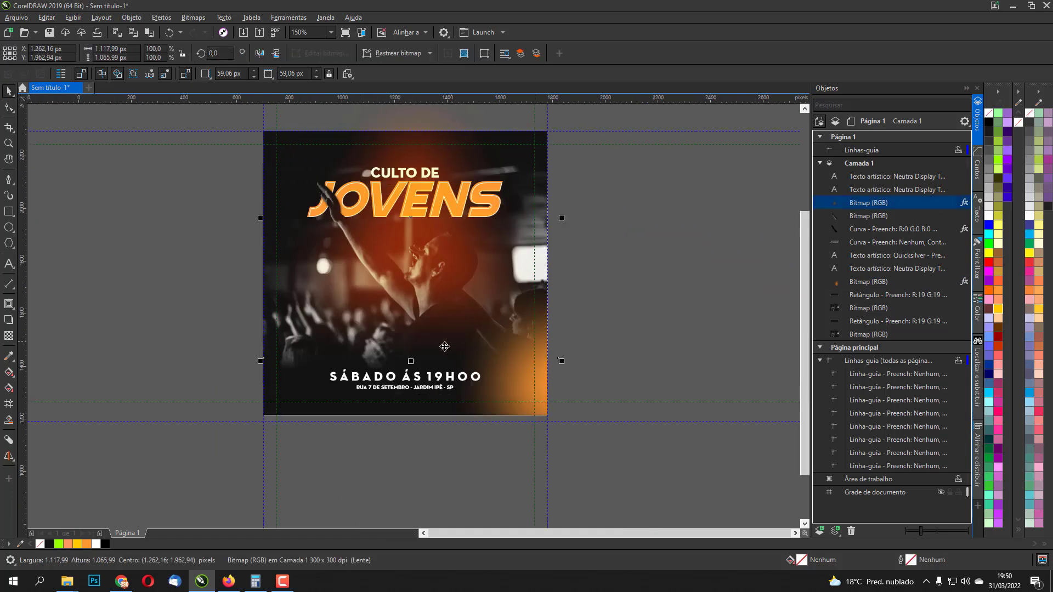
pyautogui.click(534, 384)
pyautogui.click(521, 387)
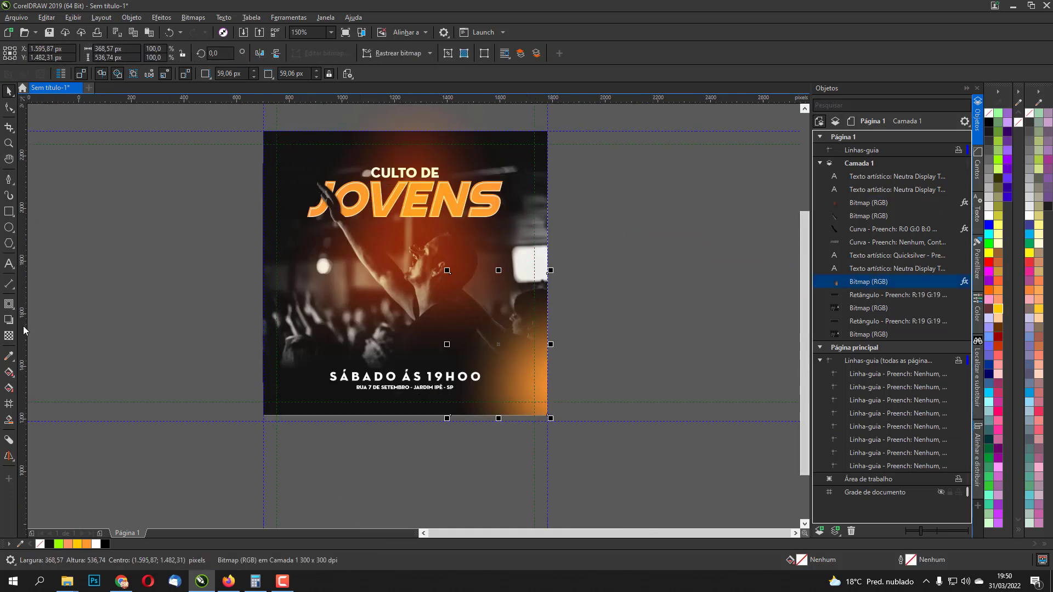
pyautogui.click(9, 336)
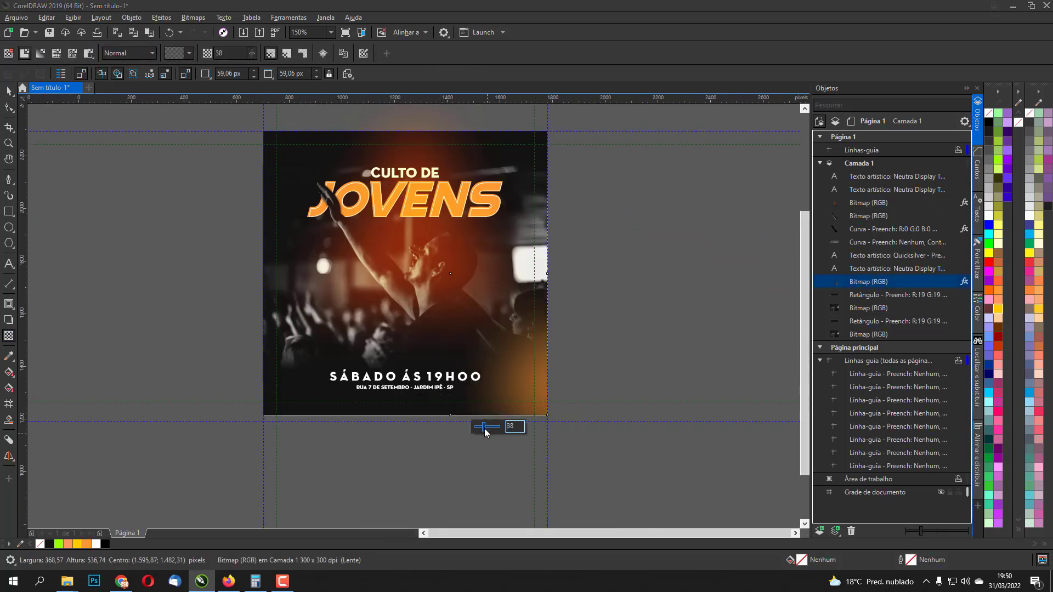
pyautogui.click(101, 130)
pyautogui.click(8, 94)
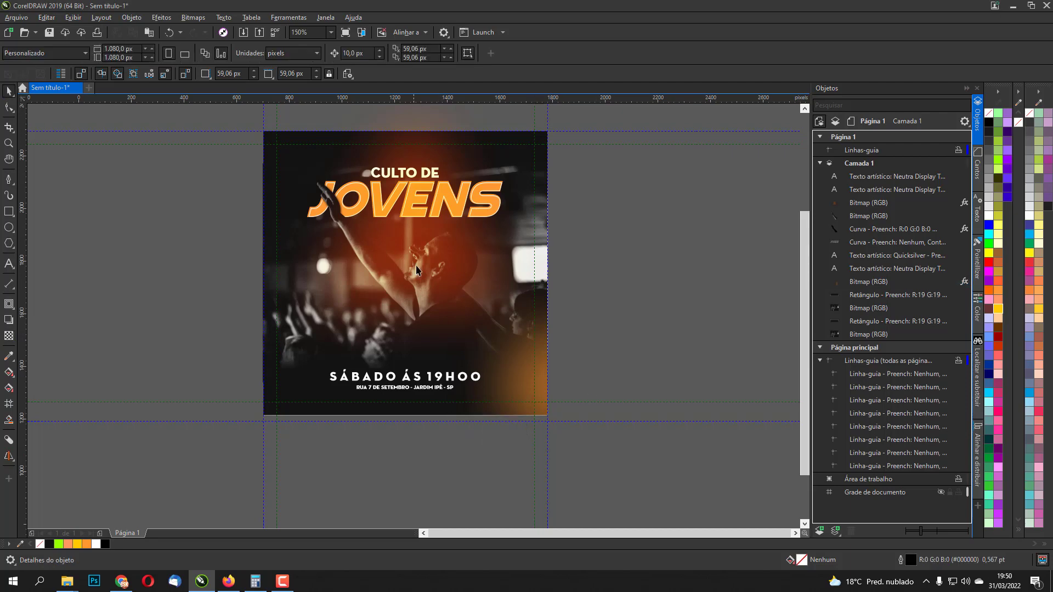
# Add a one-step outside contour with a 1.37 px offset to the "CULTO DE" text.
pyautogui.scroll(2, 369, 314)
pyautogui.scroll(-2, 331, 319)
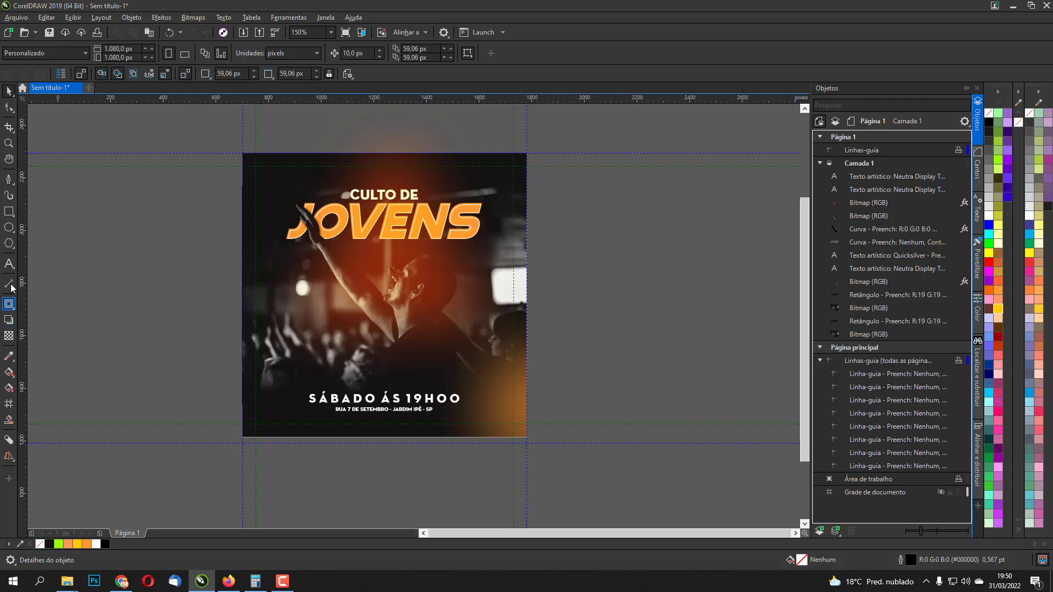
pyautogui.scroll(2, 329, 199)
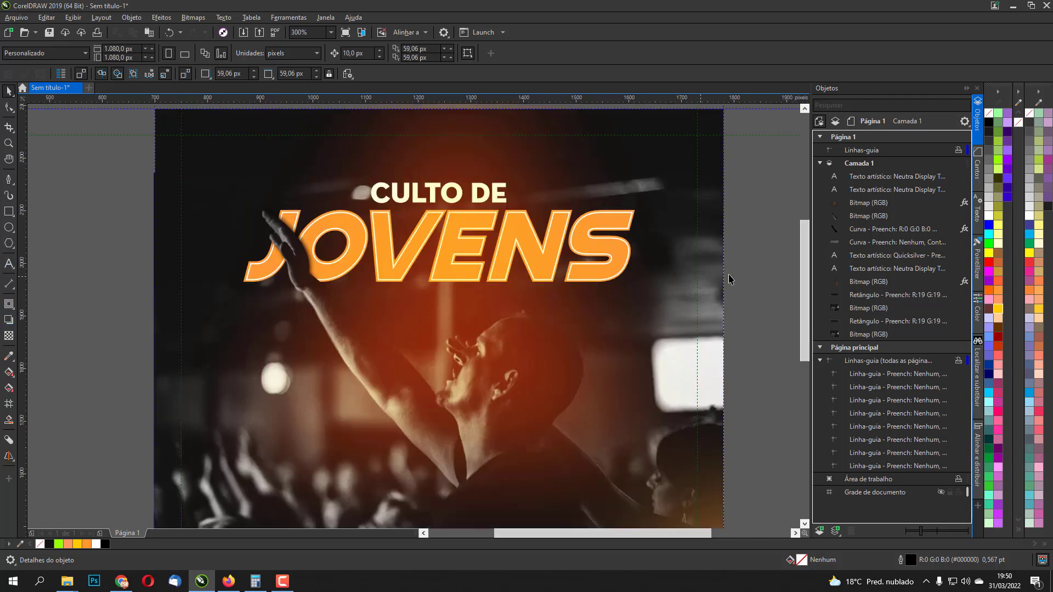
pyautogui.click(859, 190)
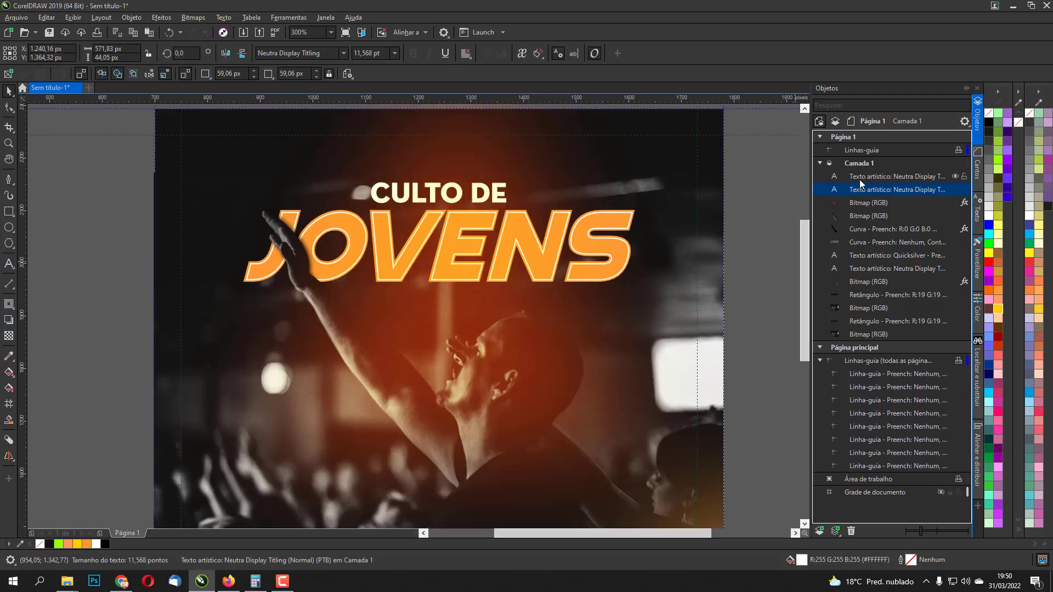
pyautogui.click(955, 177)
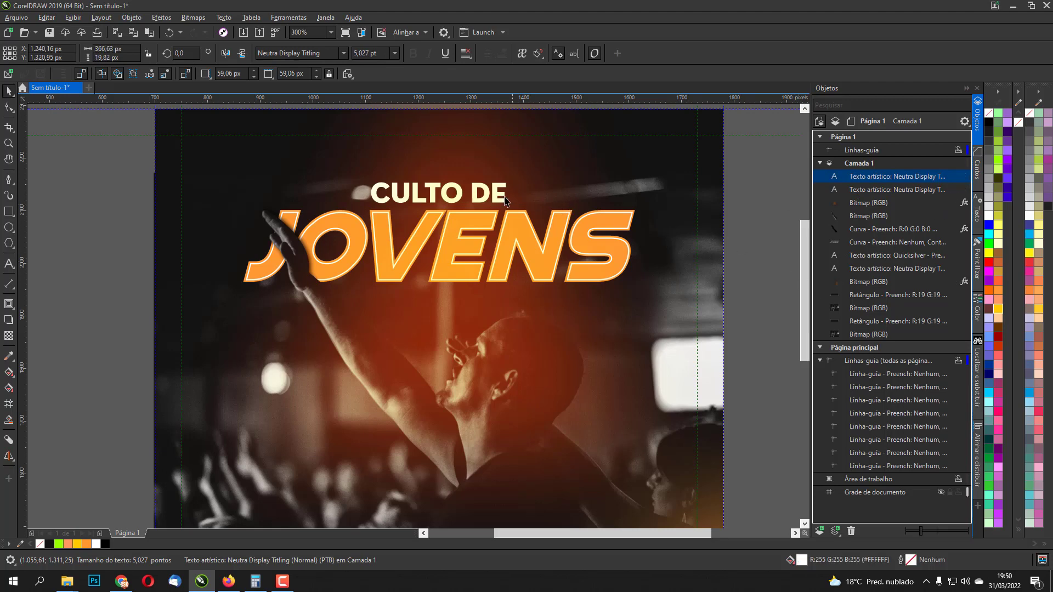
pyautogui.click(382, 190)
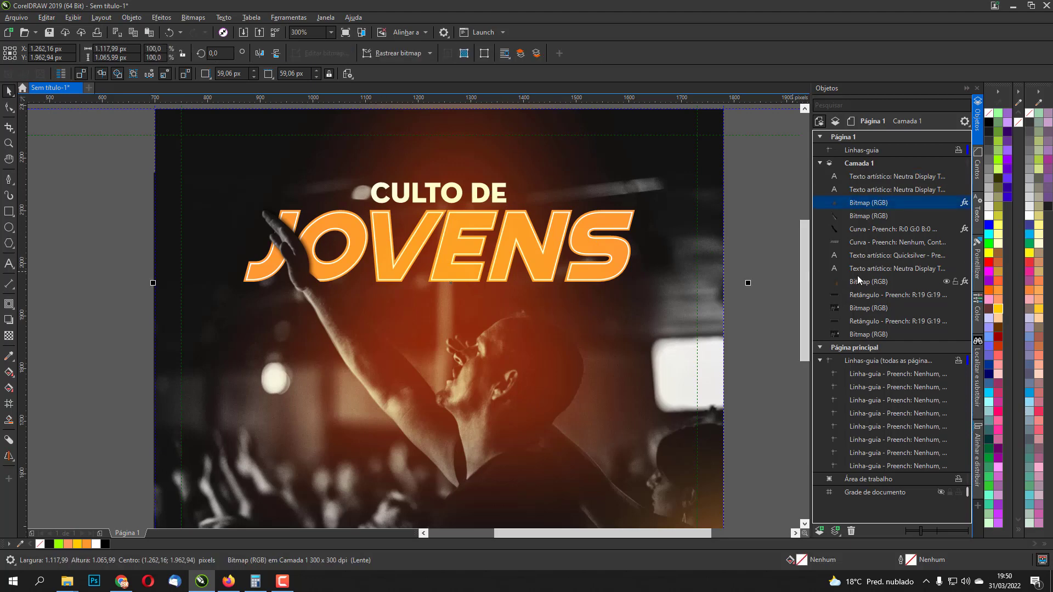
pyautogui.click(856, 268)
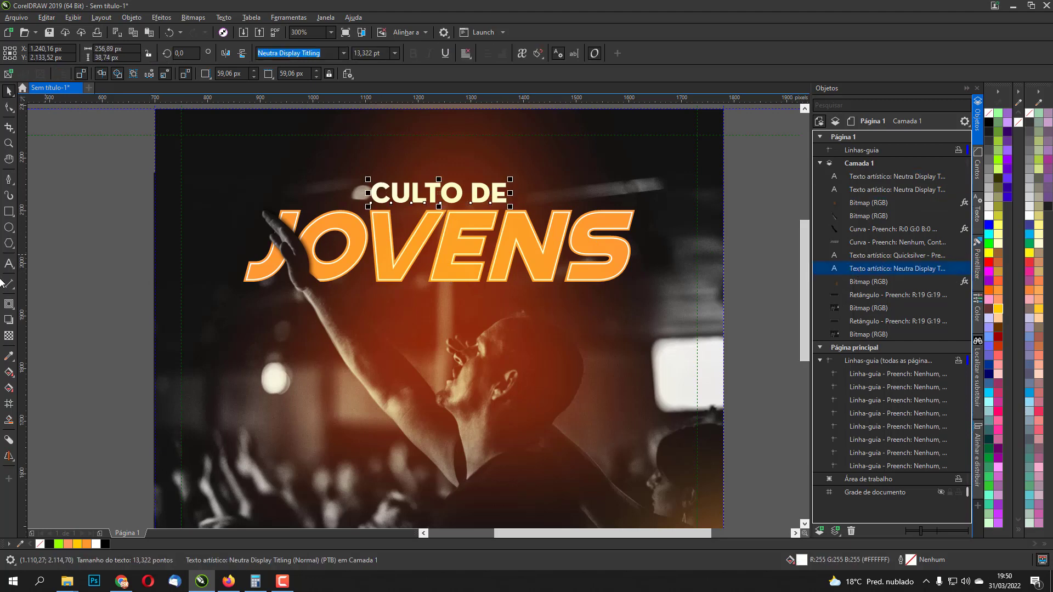
pyautogui.click(10, 309)
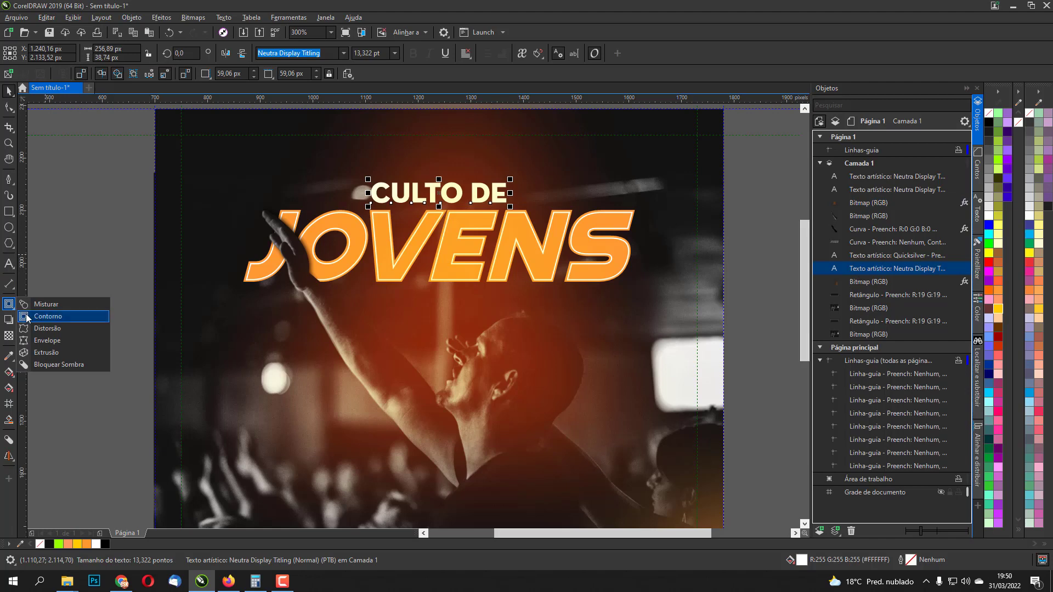
pyautogui.click(30, 314)
pyautogui.scroll(6, 385, 173)
pyautogui.moveTo(394, 254); pyautogui.dragTo(372, 228)
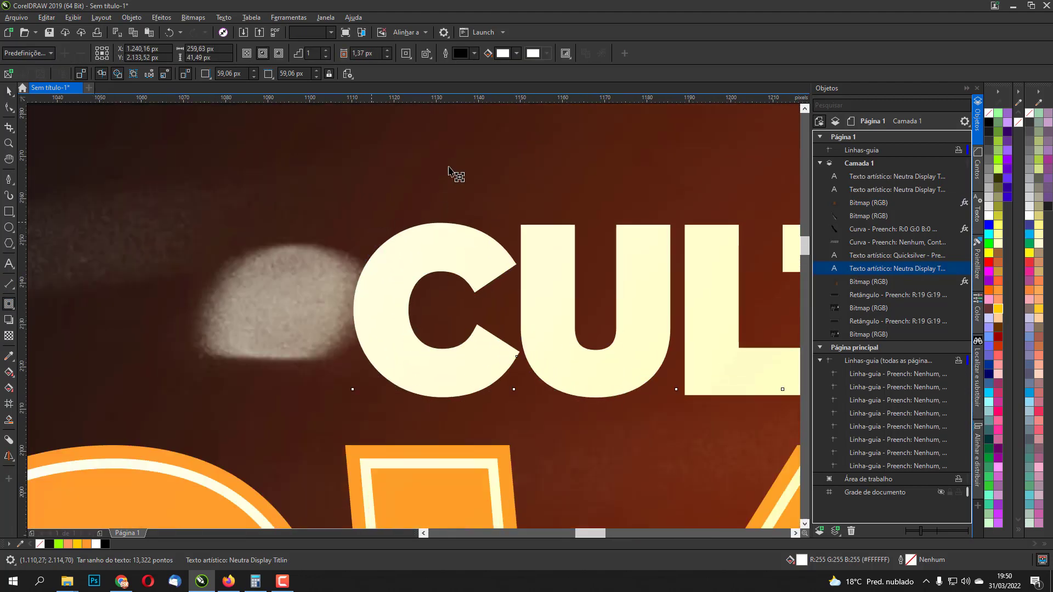
# Set the fill of the "CULTO DE" contour to the near-black colour #0F0E0E.
pyautogui.click(517, 53)
pyautogui.click(599, 215)
pyautogui.click(150, 156)
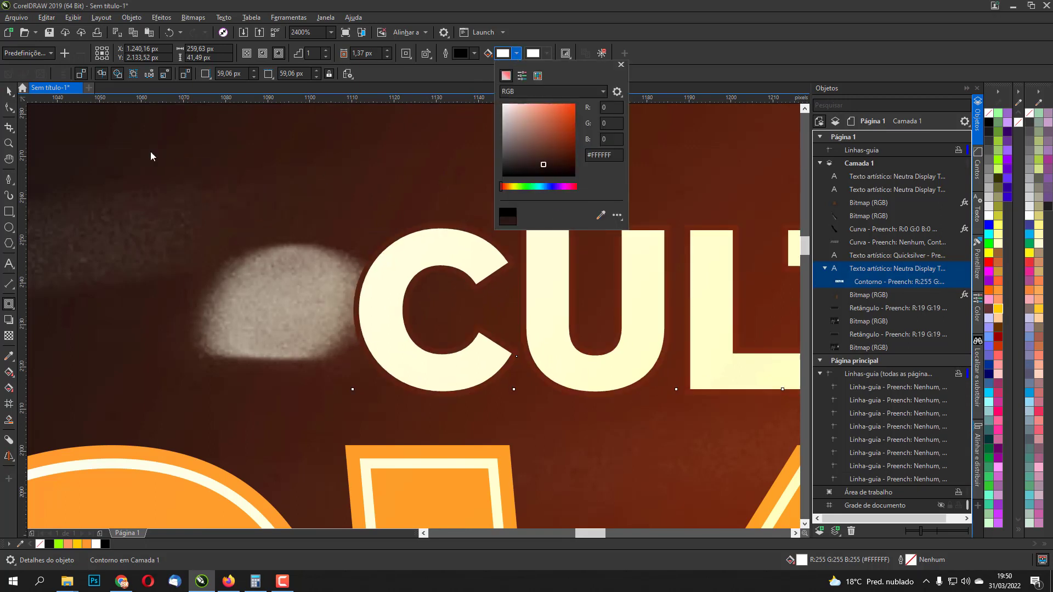
pyautogui.moveTo(510, 169); pyautogui.dragTo(508, 174)
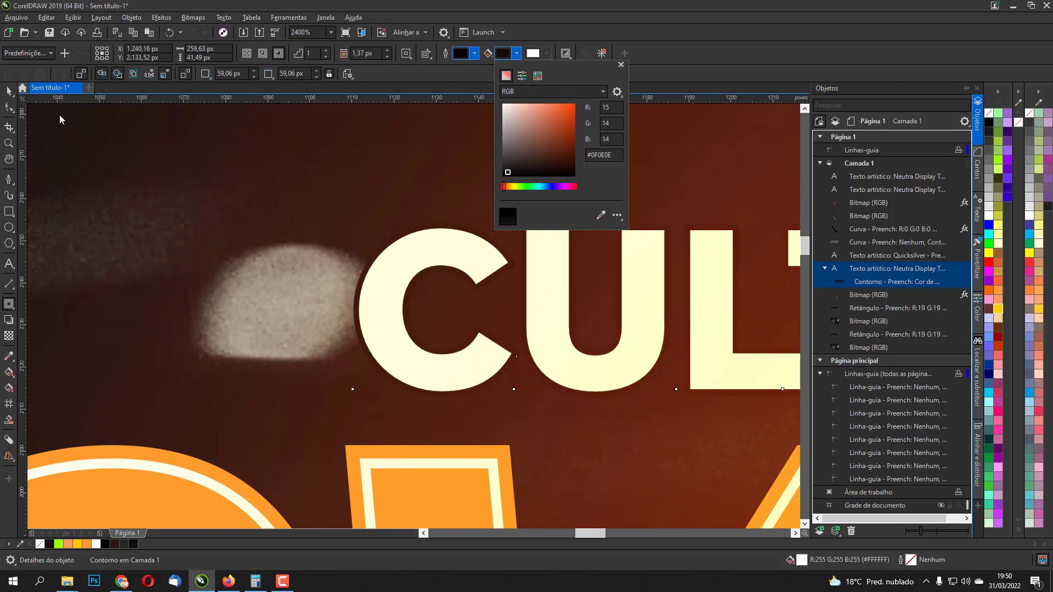
pyautogui.click(20, 97)
pyautogui.scroll(-3, 368, 268)
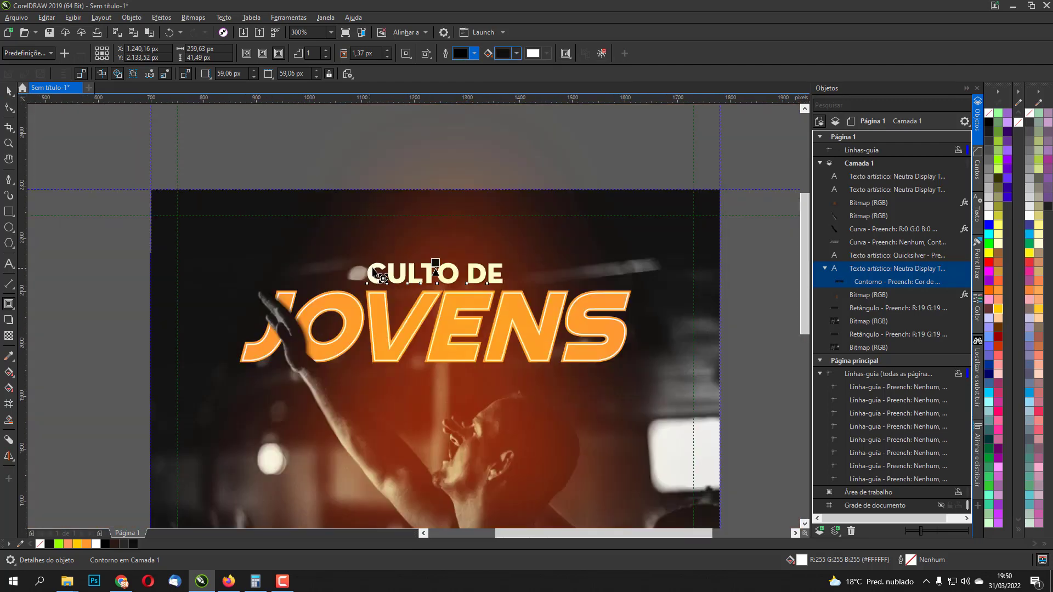
pyautogui.click(8, 91)
pyautogui.click(141, 146)
# Add a black drop shadow across the width of the "JOVENS" title, in Multiply mode with opacity 50 and feather 15.
pyautogui.moveTo(618, 300); pyautogui.dragTo(597, 250)
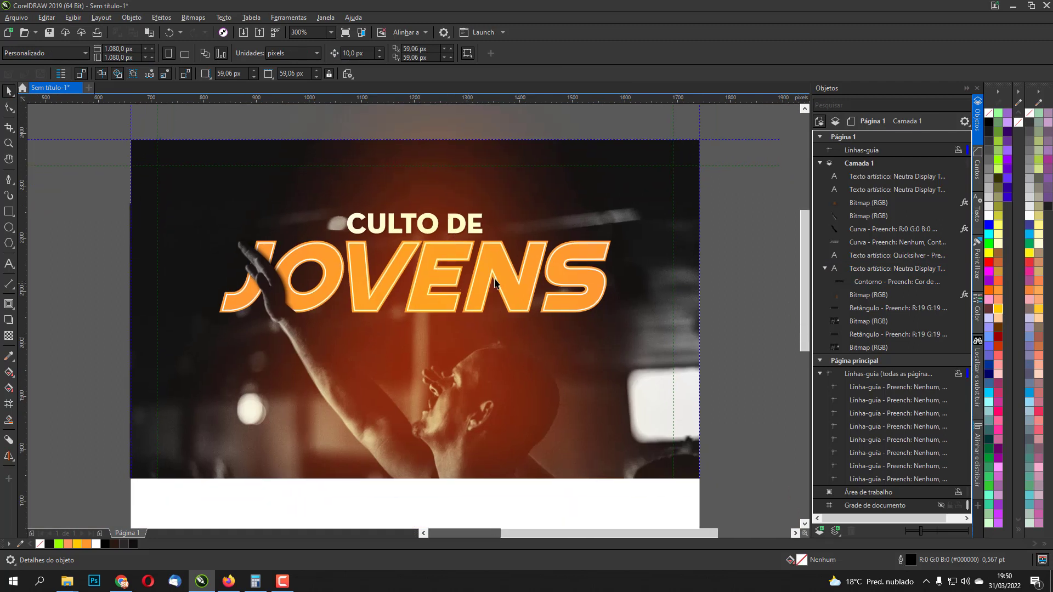
pyautogui.click(871, 265)
pyautogui.click(873, 254)
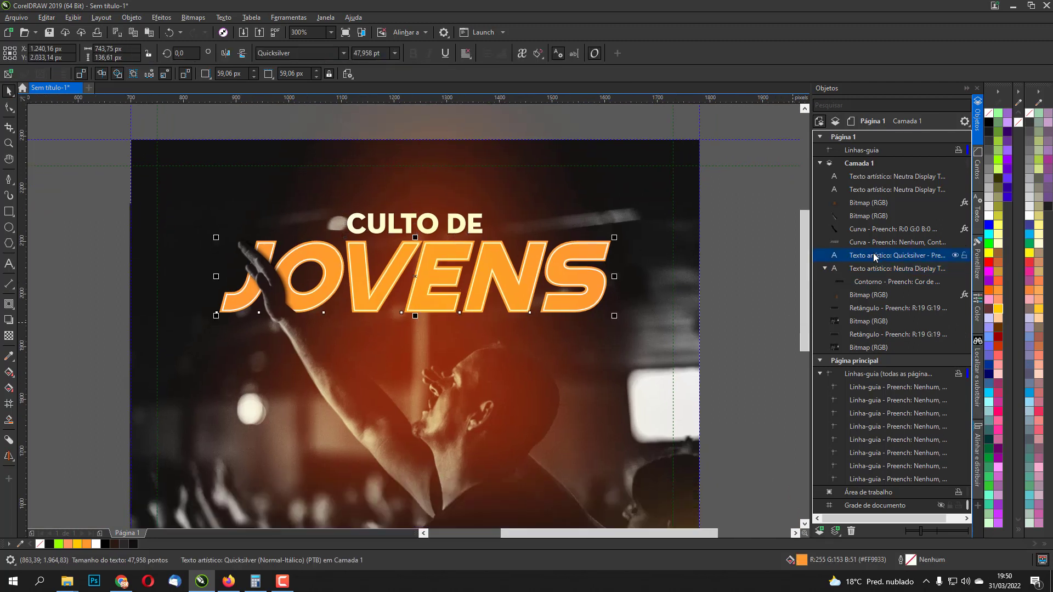
pyautogui.click(12, 309)
pyautogui.click(7, 322)
pyautogui.moveTo(219, 276); pyautogui.dragTo(610, 276)
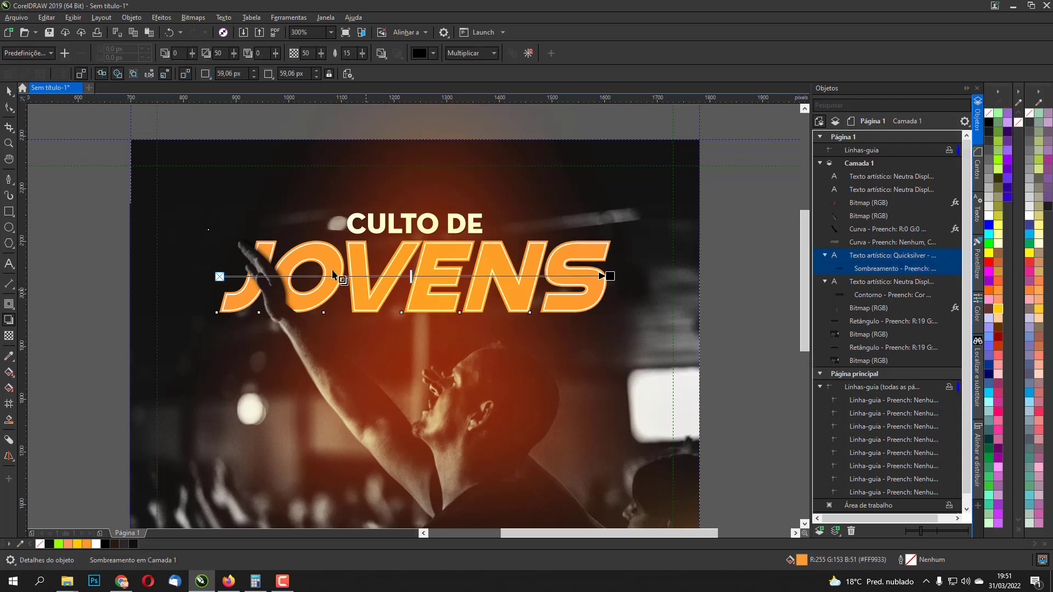
pyautogui.click(9, 91)
pyautogui.click(36, 137)
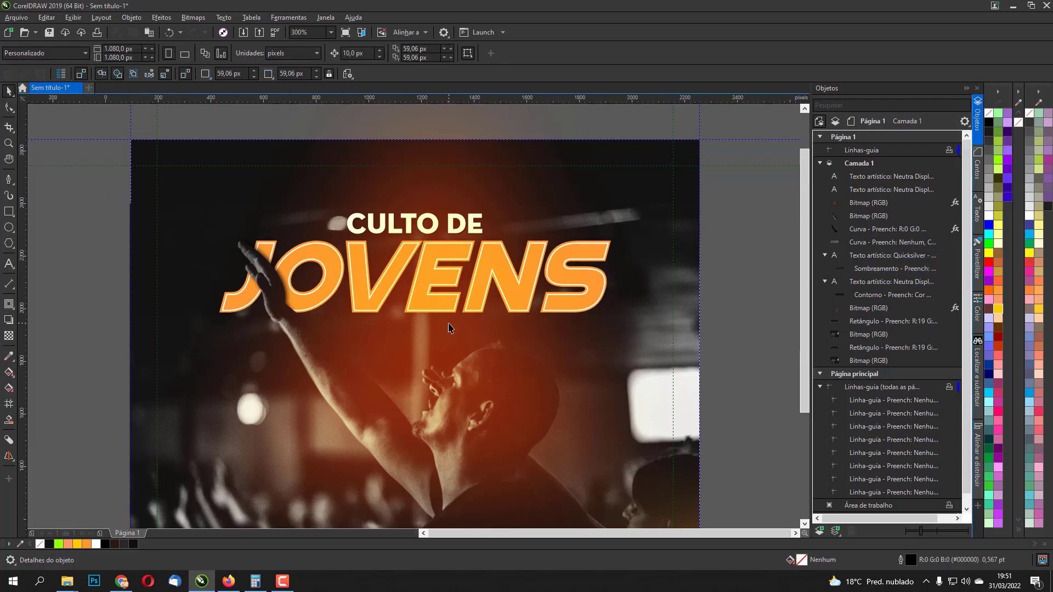
# Hide the date and address lines and the large orange glow behind the title, leaving the glow unlocked.
pyautogui.scroll(-1, 450, 326)
pyautogui.moveTo(458, 314); pyautogui.dragTo(479, 245)
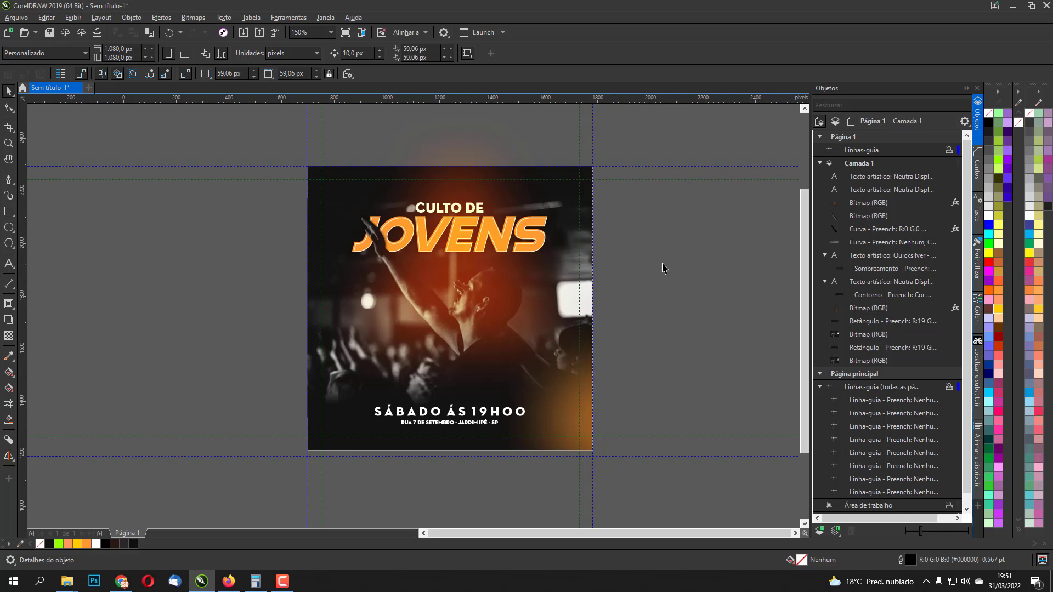
pyautogui.click(857, 335)
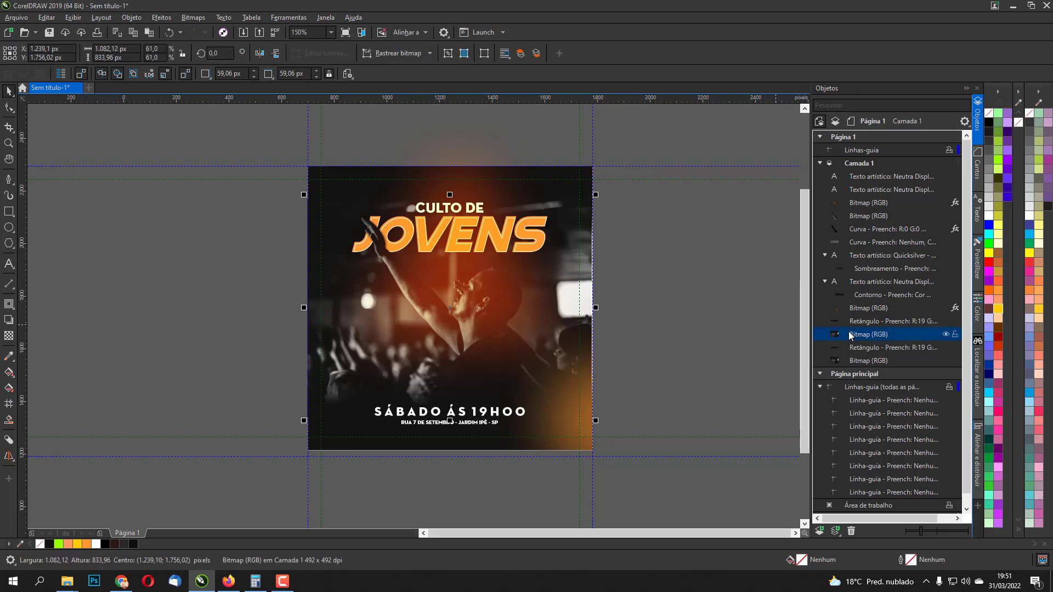
pyautogui.click(945, 177)
pyautogui.click(945, 189)
pyautogui.click(945, 203)
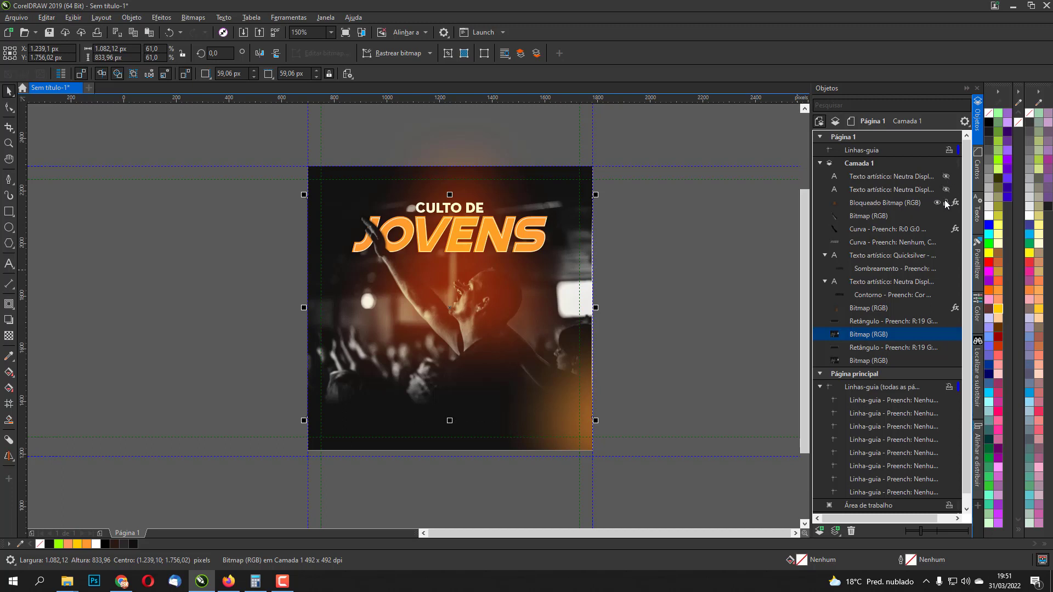
pyautogui.click(937, 203)
pyautogui.click(946, 204)
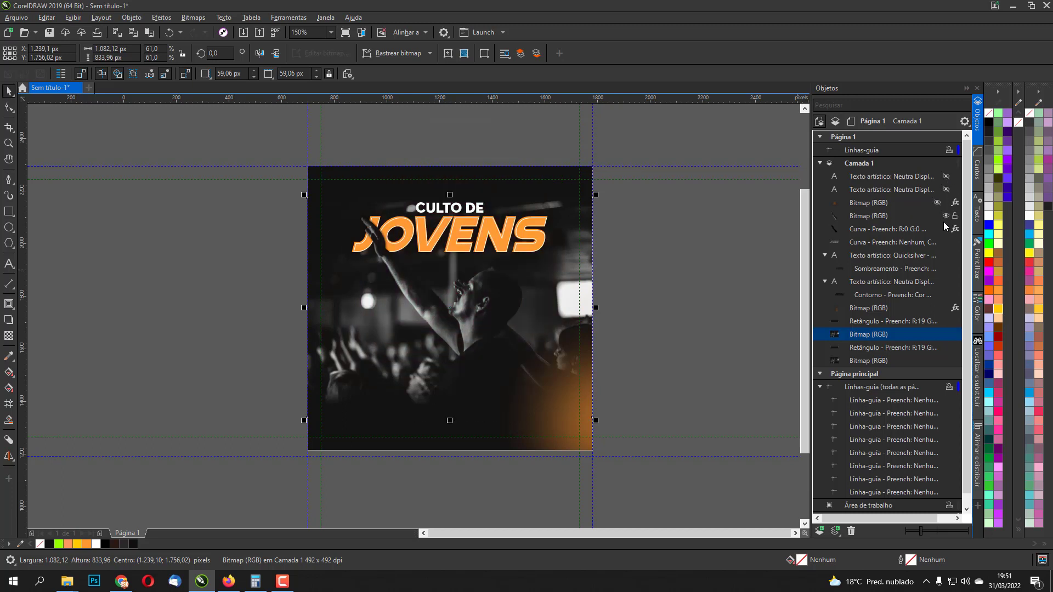
# Hide the black shadow curve, the title's white outline curve and the arm cutout bitmap.
pyautogui.click(938, 244)
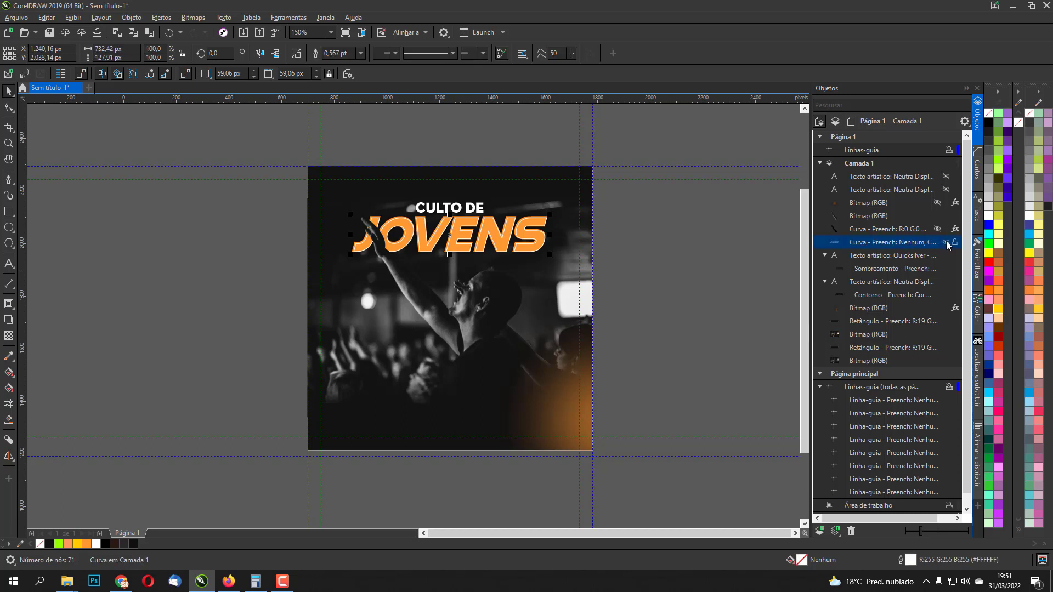
pyautogui.click(946, 242)
pyautogui.scroll(2, 418, 292)
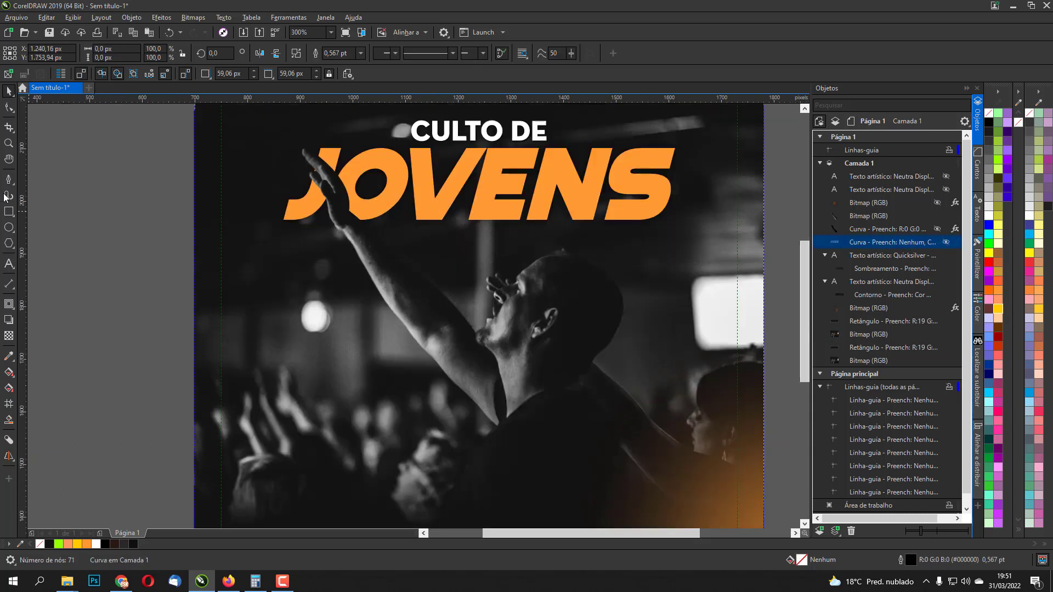
pyautogui.click(905, 216)
pyautogui.click(946, 216)
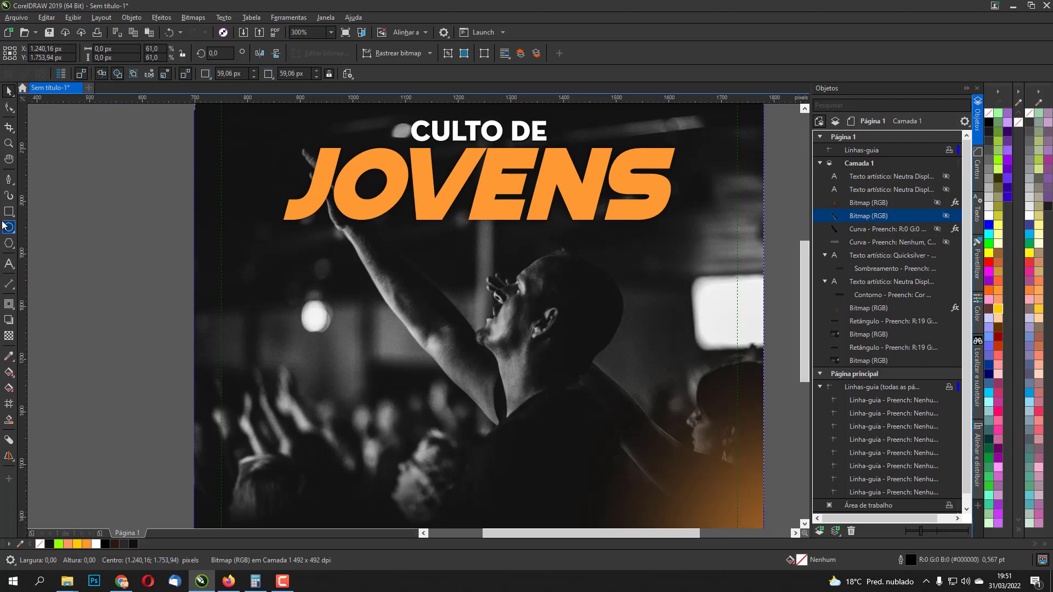
# Start tracing the man's silhouette in Bézier mode, from his lower back up over the shoulder, neck and head.
pyautogui.scroll(2, 587, 380)
pyautogui.scroll(-2, 601, 377)
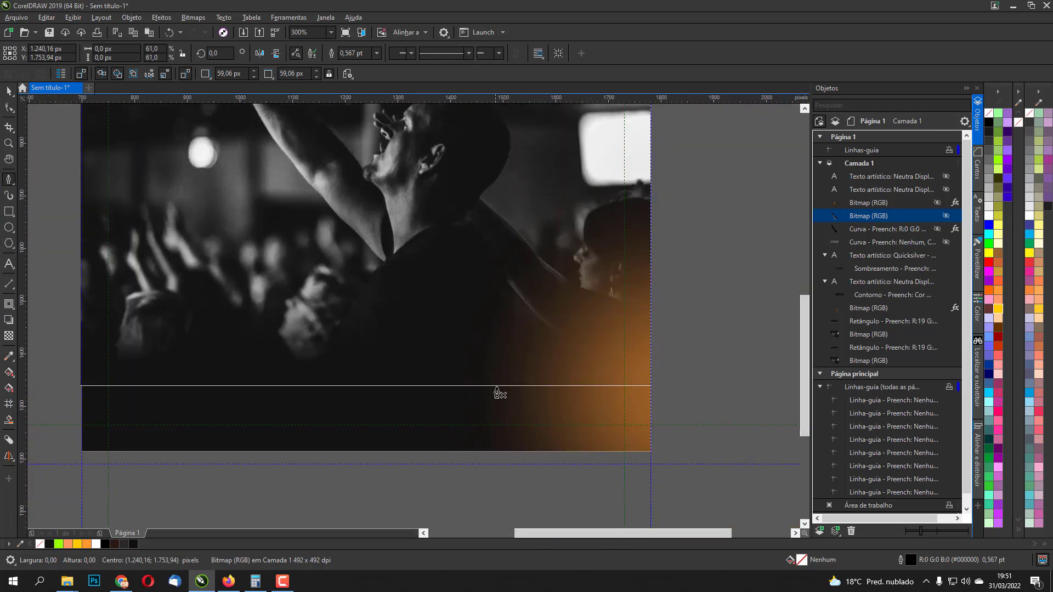
pyautogui.click(504, 374)
pyautogui.moveTo(498, 261); pyautogui.dragTo(489, 251)
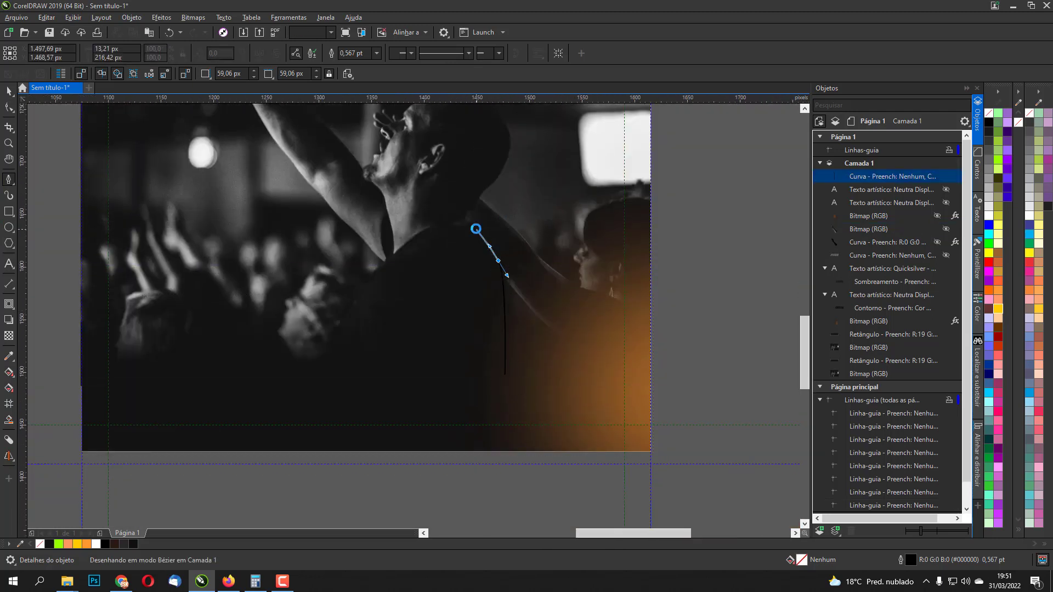
pyautogui.scroll(2, 475, 228)
pyautogui.click(476, 226)
pyautogui.click(466, 219)
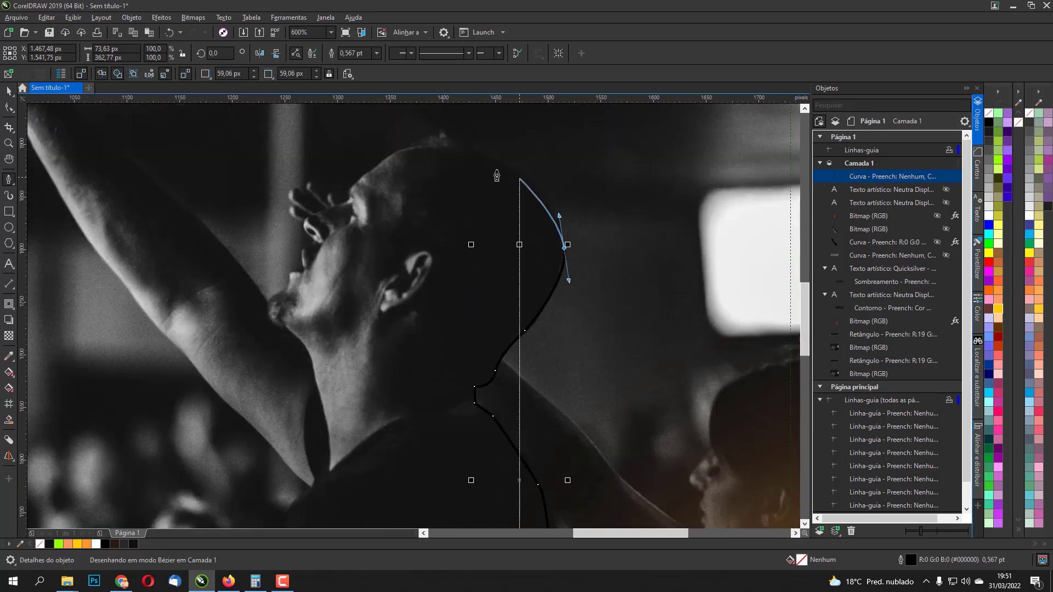
# Continue the silhouette path along the man's face and raised arm, hiding the "JOVENS" title that covers his hand.
pyautogui.scroll(3, 193, 312)
pyautogui.moveTo(374, 369); pyautogui.dragTo(378, 431)
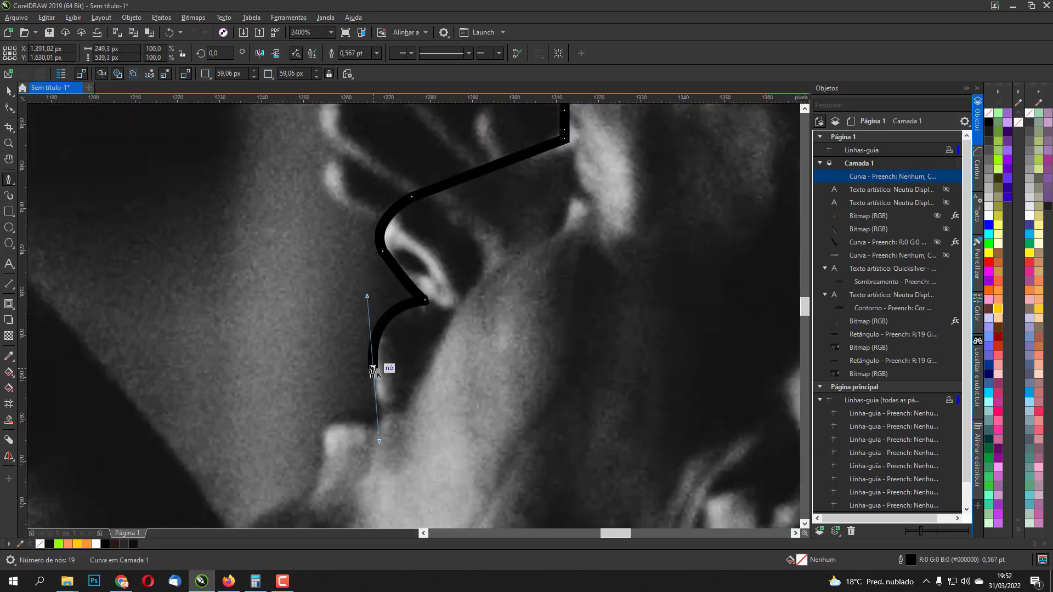
pyautogui.click(610, 507)
pyautogui.click(430, 270)
pyautogui.click(945, 268)
pyautogui.click(386, 202)
pyautogui.moveTo(359, 227); pyautogui.dragTo(371, 265)
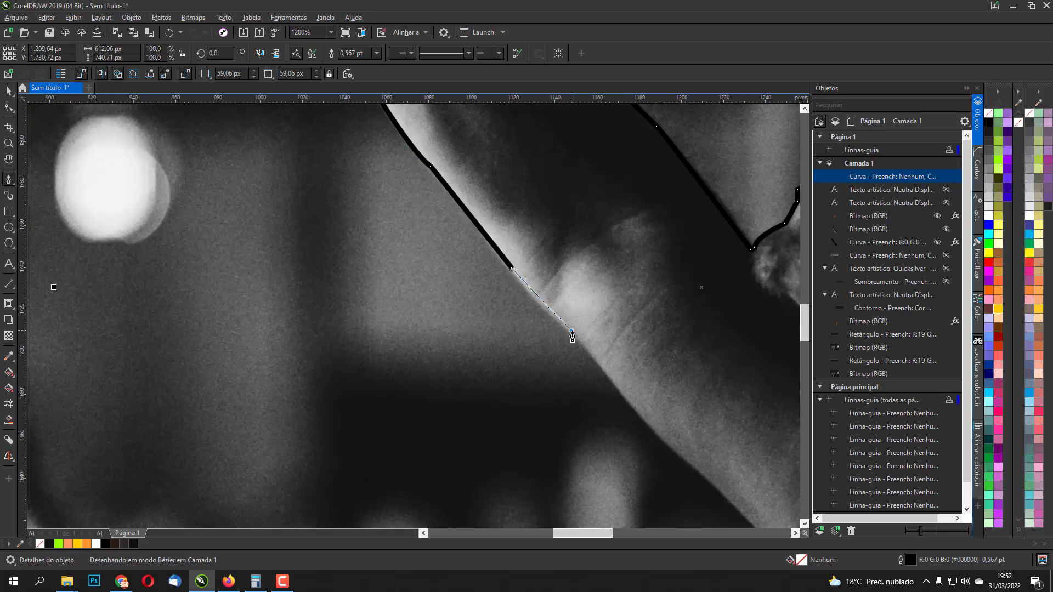
# Try the man's cutout above the orange glow and the date line in the stacking order, and return it directly below the glow.
pyautogui.click(462, 308)
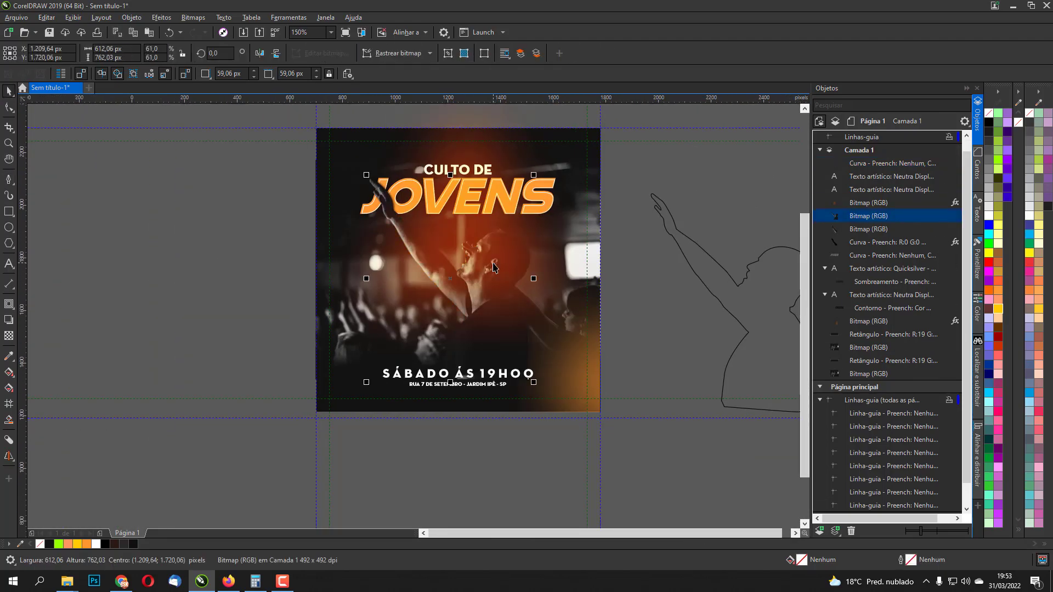
pyautogui.hotkey('ctrl', 'pageup')
pyautogui.hotkey('ctrl', 'pagedown')
pyautogui.hotkey('ctrl', 'pageup')
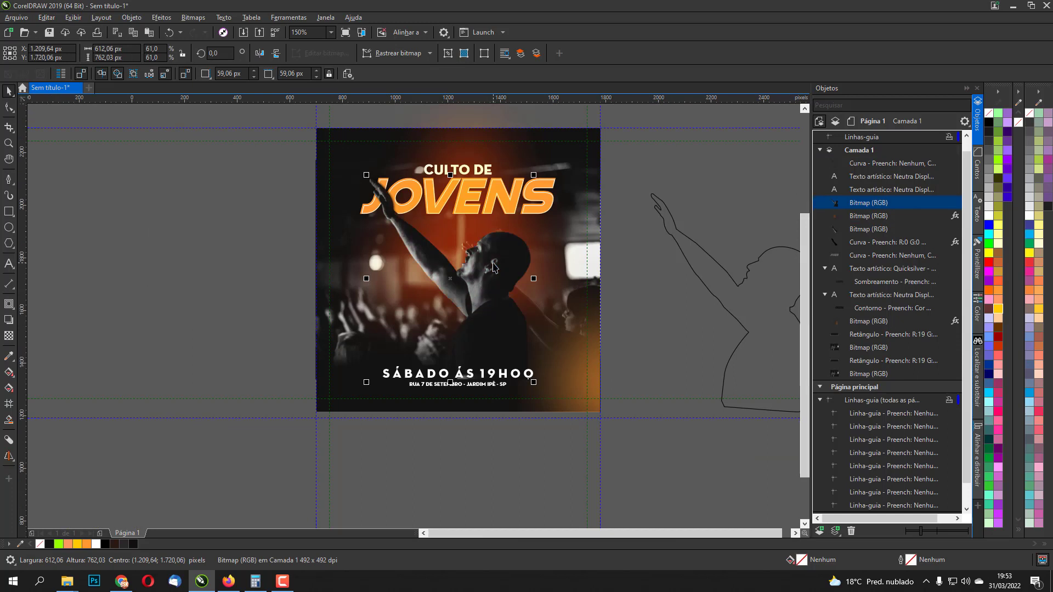
pyautogui.hotkey('ctrl', 'pageup')
pyautogui.hotkey('ctrl', 'pageup')
pyautogui.hotkey('ctrl', 'pagedown')
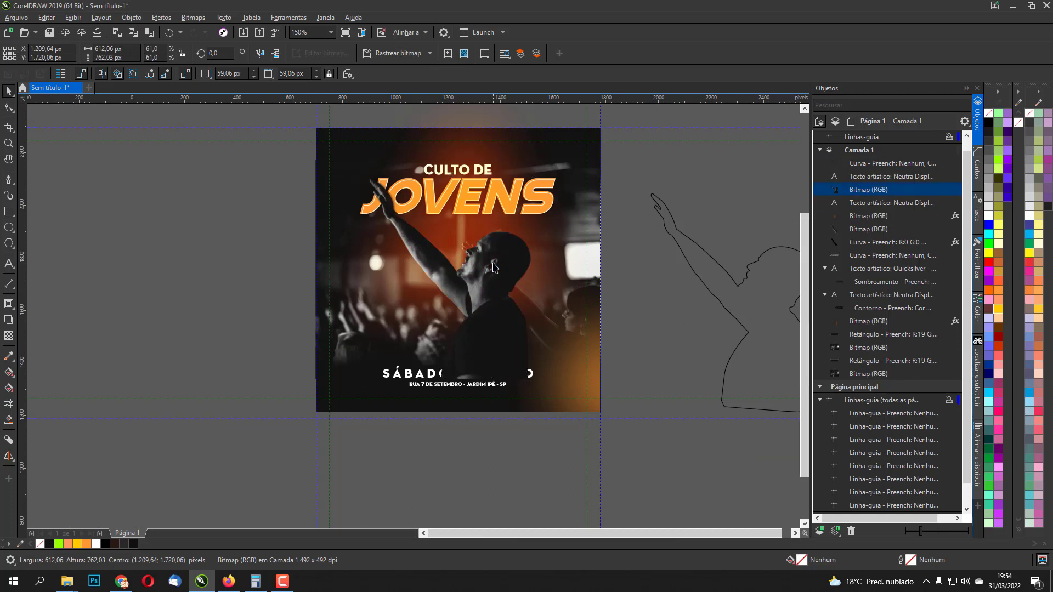
pyautogui.hotkey('ctrl', 'pagedown')
pyautogui.hotkey('ctrl', 'pagedown')
pyautogui.scroll(-1, 521, 280)
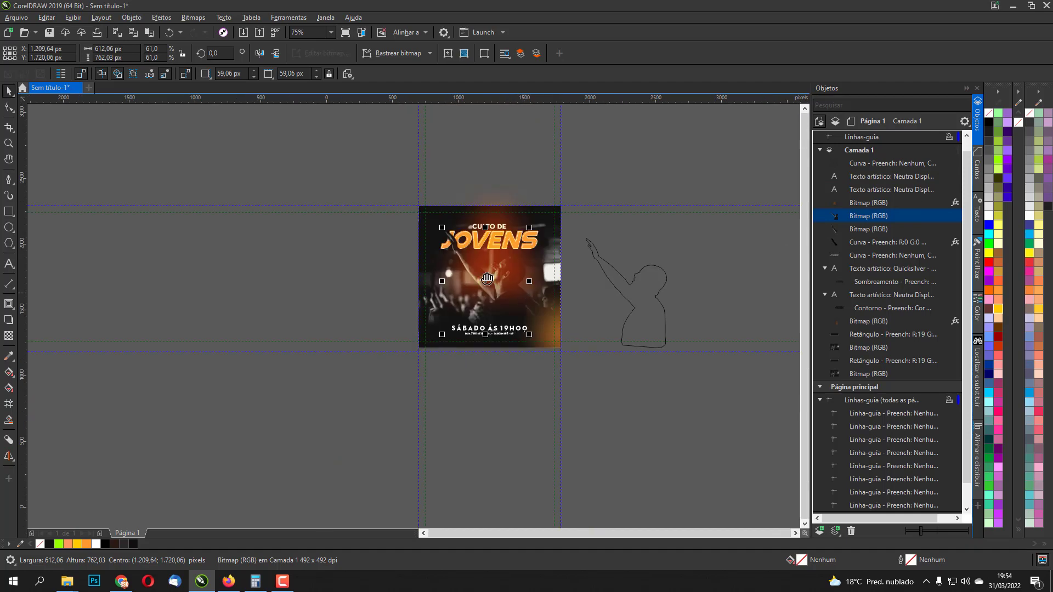
# Delete the man's silhouette outline curve that lies beside the page.
pyautogui.moveTo(525, 281); pyautogui.dragTo(409, 239)
pyautogui.click(521, 231)
pyautogui.press('Delete')
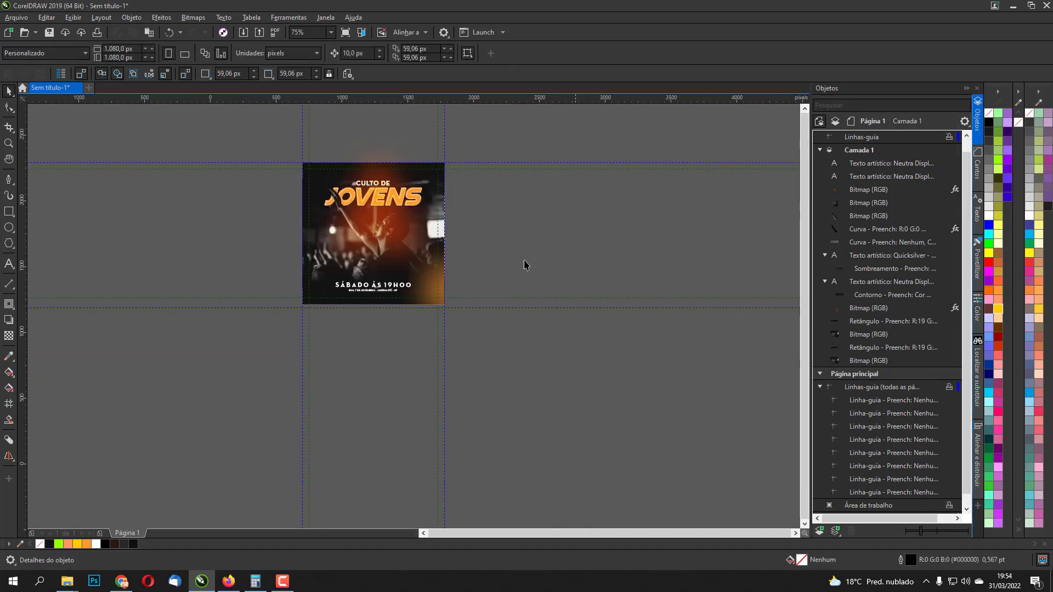
# Raise the dark gradient rectangle at the flyer's base above the orange corner glow, directly beneath the "JOVENS" title in the stacking order.
pyautogui.scroll(3, 524, 265)
pyautogui.scroll(-1, 536, 254)
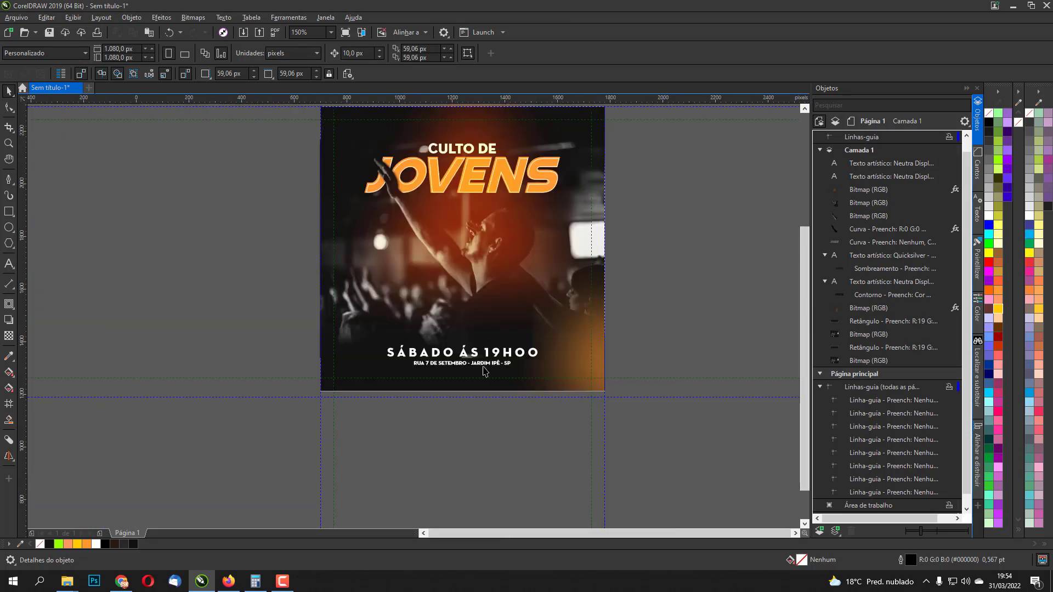
pyautogui.scroll(1, 485, 372)
pyautogui.scroll(2, 475, 352)
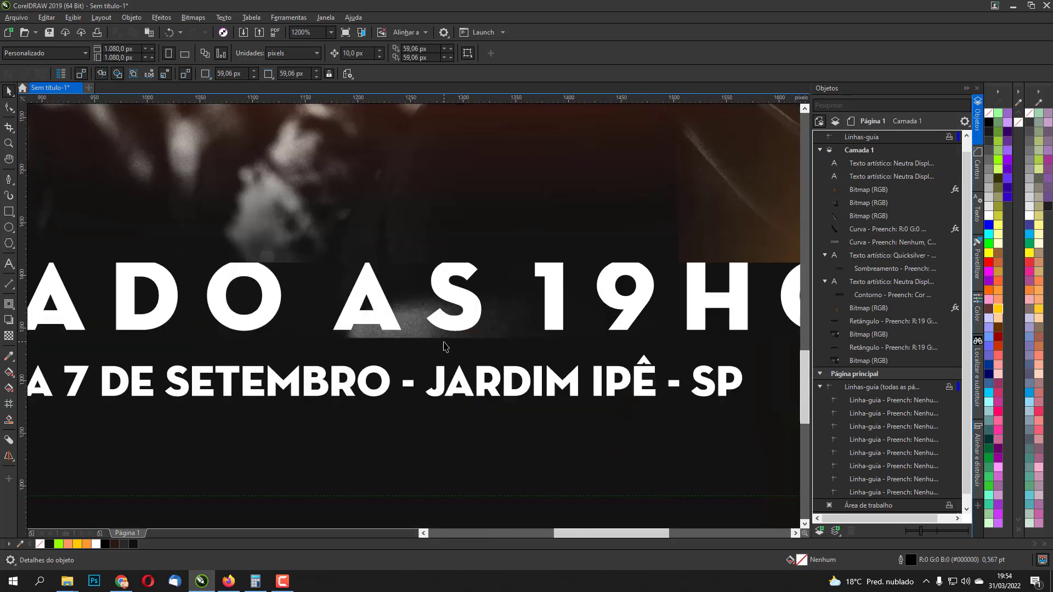
pyautogui.scroll(-1, 447, 348)
pyautogui.click(428, 344)
pyautogui.scroll(-2, 503, 373)
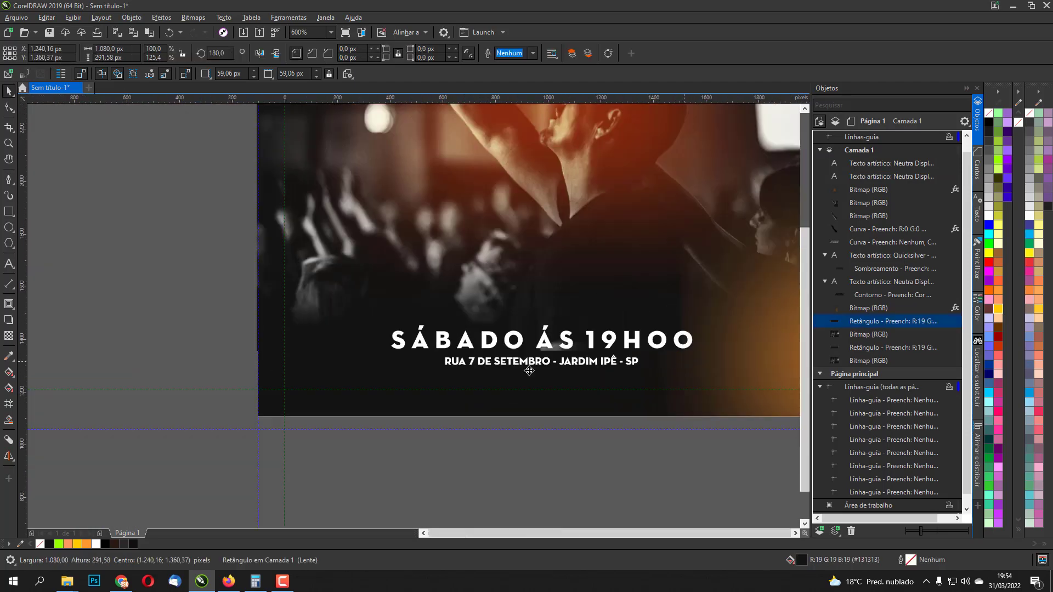
pyautogui.click(504, 374)
pyautogui.click(504, 368)
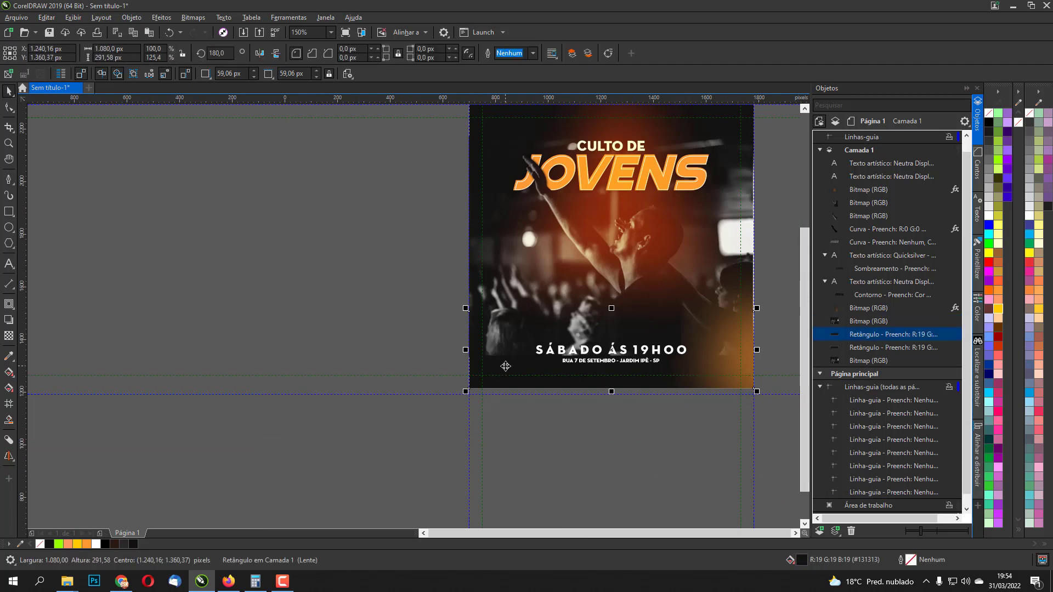
pyautogui.hotkey('ctrl', 'pageup')
pyautogui.hotkey('ctrl', 'pageup')
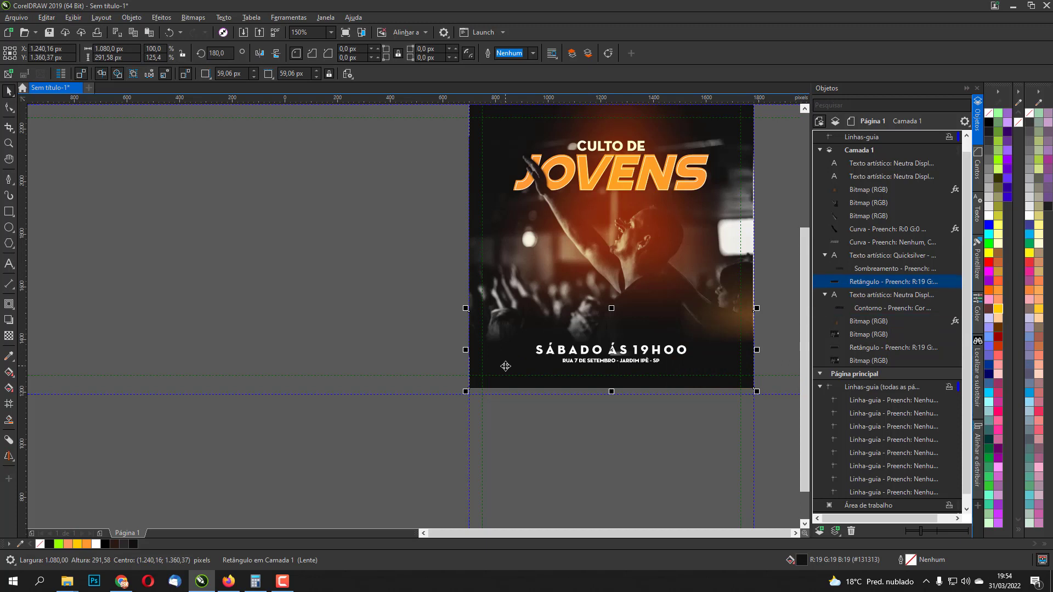
# Try moving the dark gradient rectangle further down, over the flyer's lower edge, and restore its position.
pyautogui.click(398, 332)
pyautogui.scroll(2, 653, 387)
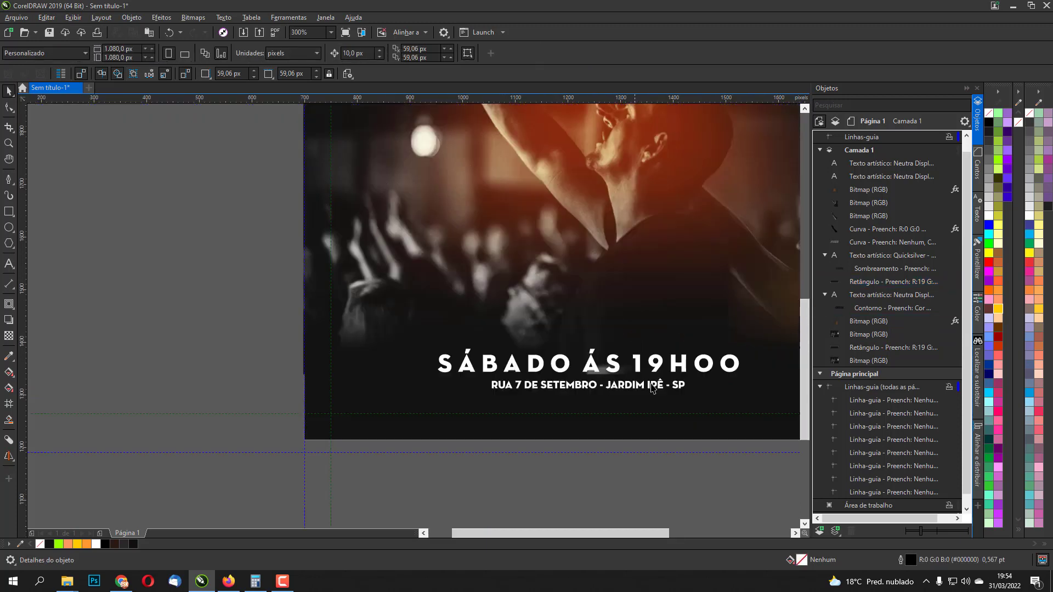
pyautogui.click(605, 408)
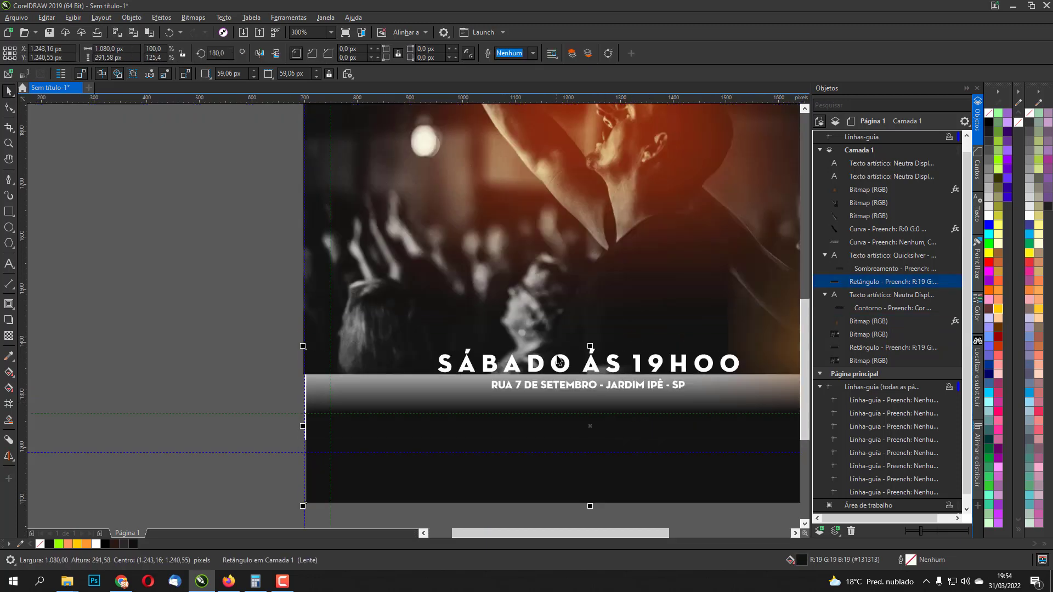
pyautogui.moveTo(640, 351); pyautogui.dragTo(517, 313)
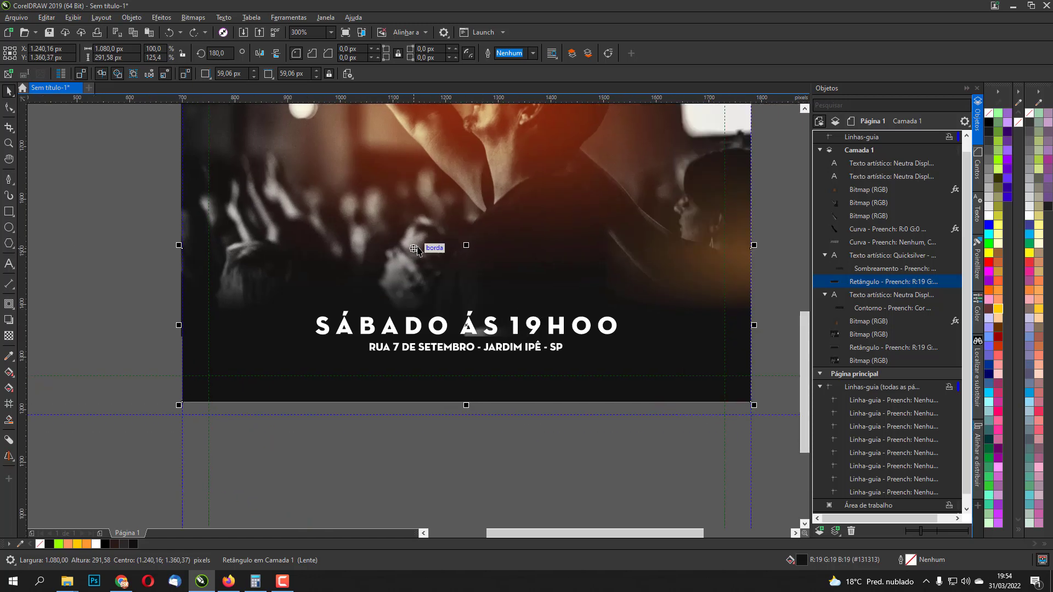
pyautogui.moveTo(465, 246); pyautogui.dragTo(492, 252)
pyautogui.scroll(-1, 465, 194)
pyautogui.click(713, 186)
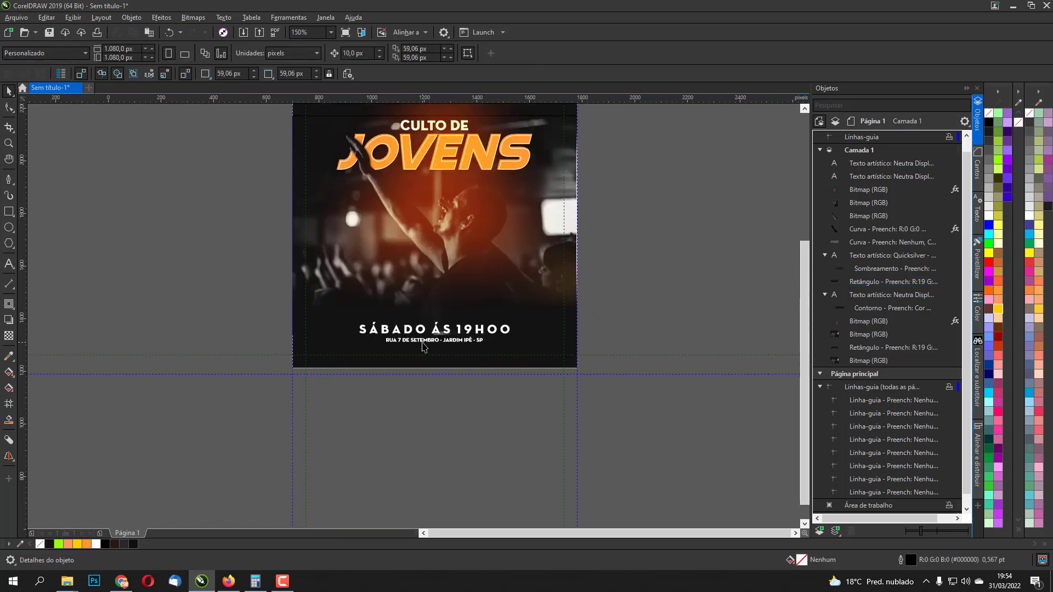
# Move the "SÁBADO ÁS 19H00" line up by about 44 px, away from the address line.
pyautogui.click(445, 327)
pyautogui.scroll(1, 445, 327)
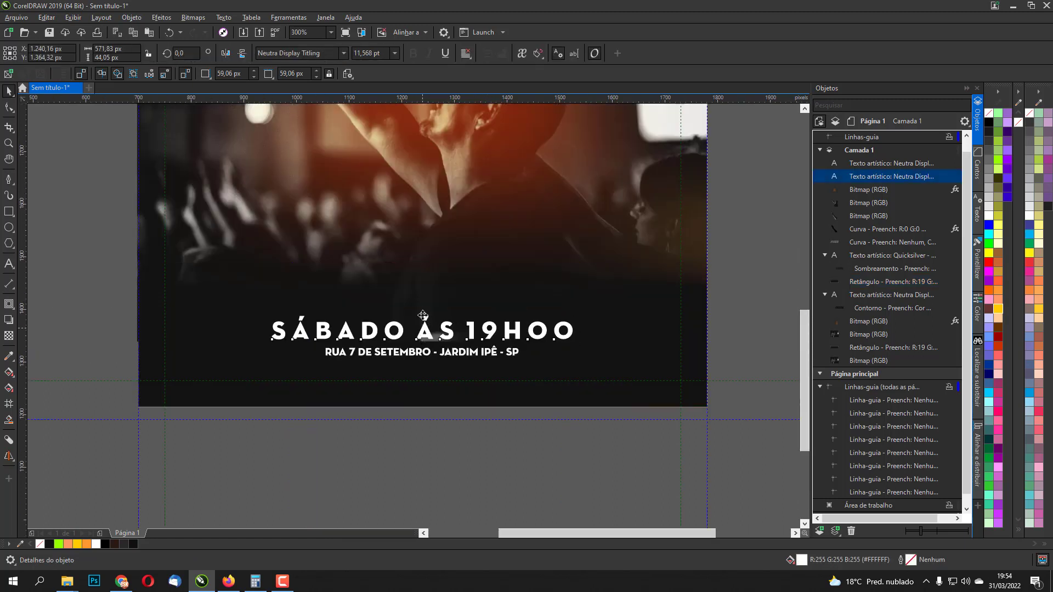
pyautogui.scroll(1, 451, 363)
pyautogui.scroll(1, 418, 327)
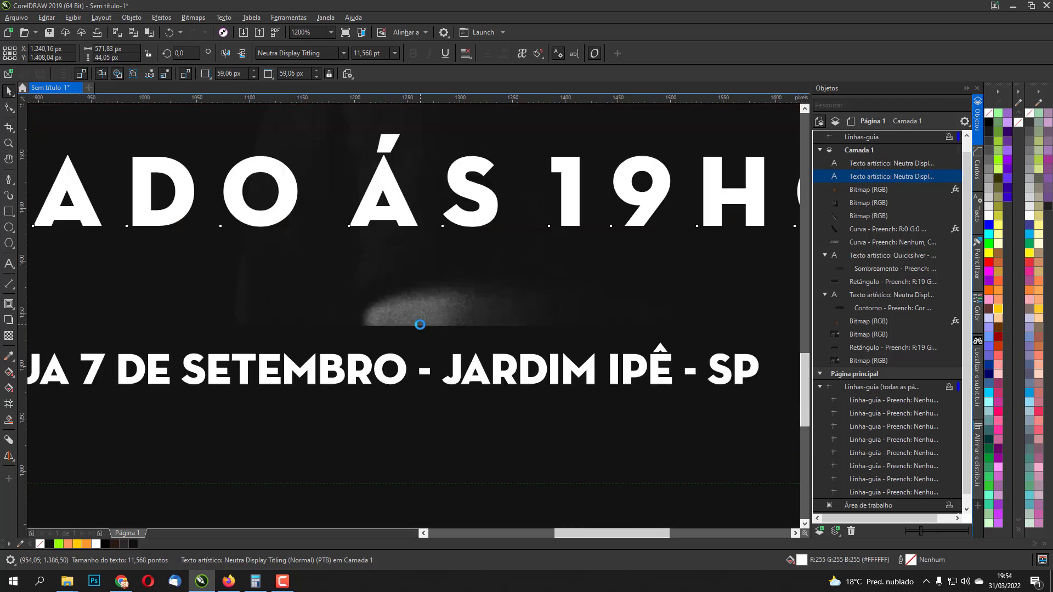
# Delete the man's cutout bitmap that leaves a grey patch between the date and address lines.
pyautogui.scroll(-2, 420, 325)
pyautogui.click(425, 324)
pyautogui.moveTo(426, 323); pyautogui.dragTo(420, 286)
pyautogui.press('Delete')
pyautogui.scroll(1, 439, 307)
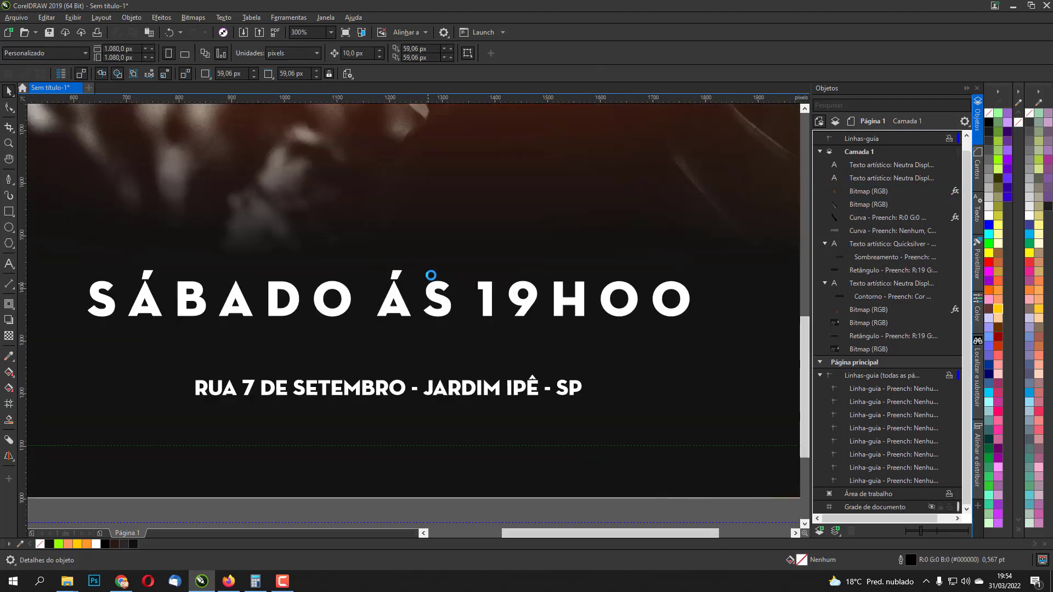
# Draw a small rectangle of about 34 × 39 px beside the page's upper-left corner and fill it white.
pyautogui.scroll(-1, 455, 318)
pyautogui.scroll(-1, 472, 327)
pyautogui.moveTo(472, 327); pyautogui.dragTo(478, 389)
pyautogui.scroll(1, 470, 234)
pyautogui.moveTo(470, 234); pyautogui.dragTo(459, 254)
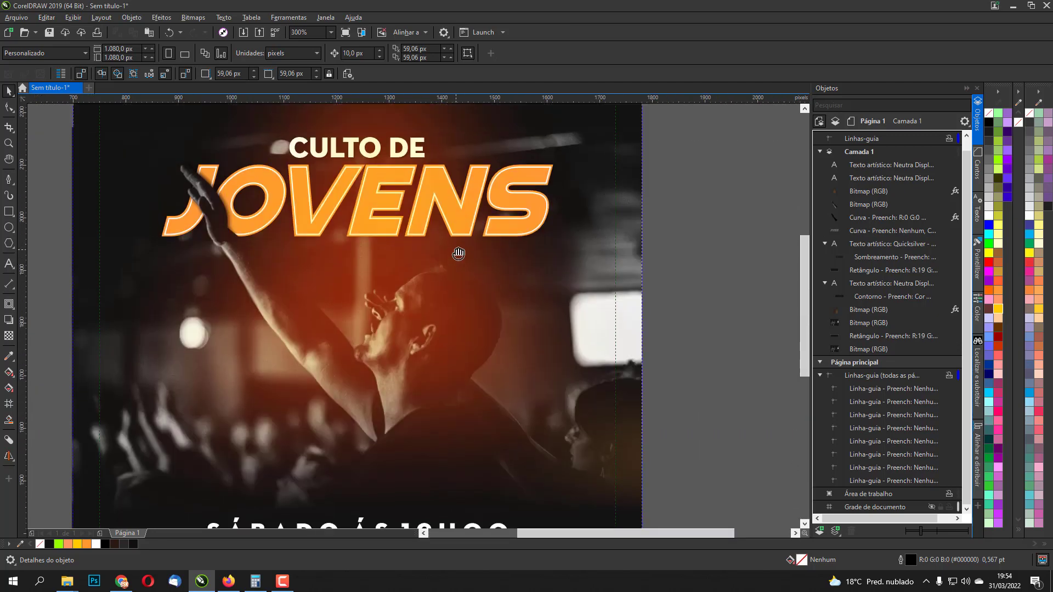
pyautogui.scroll(-1, 454, 250)
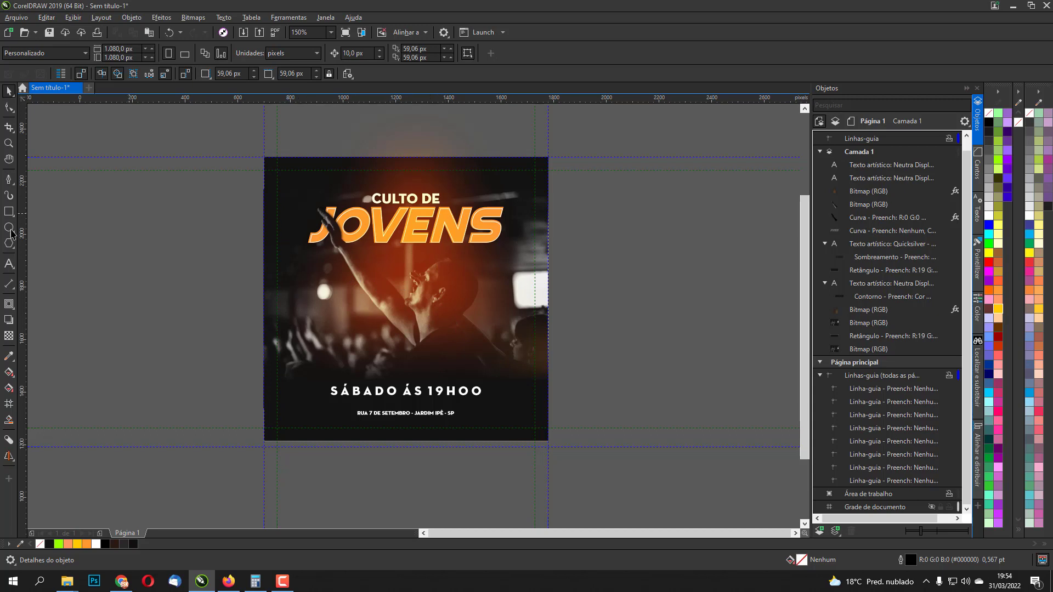
pyautogui.click(8, 212)
pyautogui.scroll(2, 235, 176)
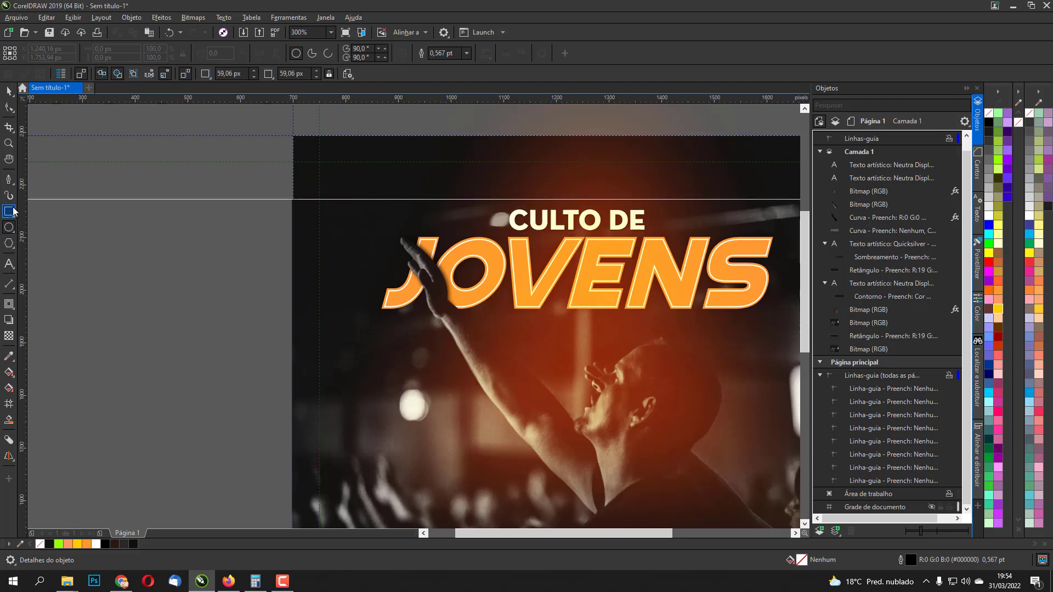
pyautogui.moveTo(184, 155); pyautogui.dragTo(208, 182)
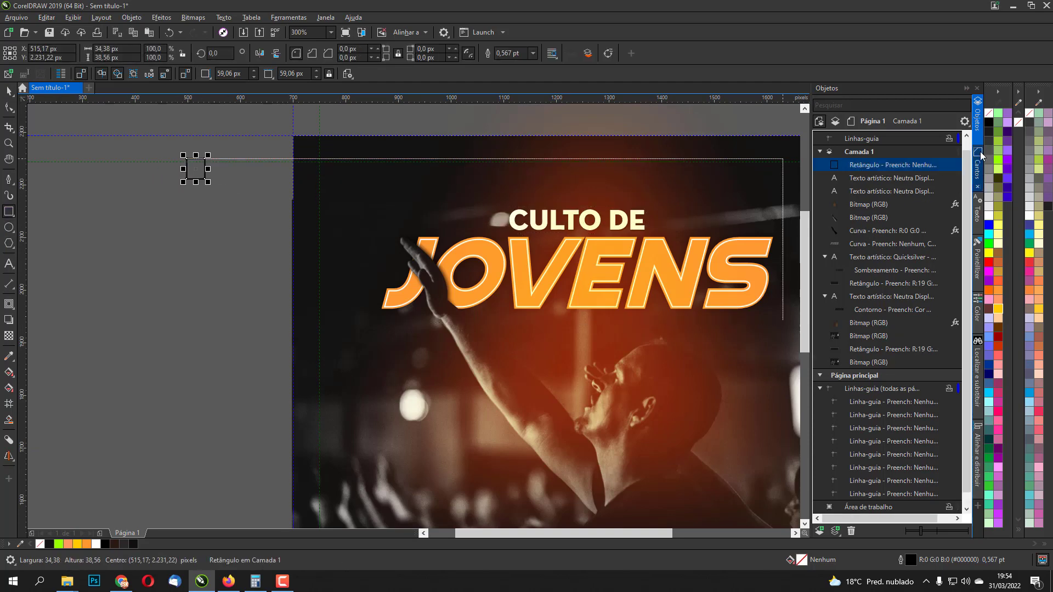
pyautogui.click(988, 214)
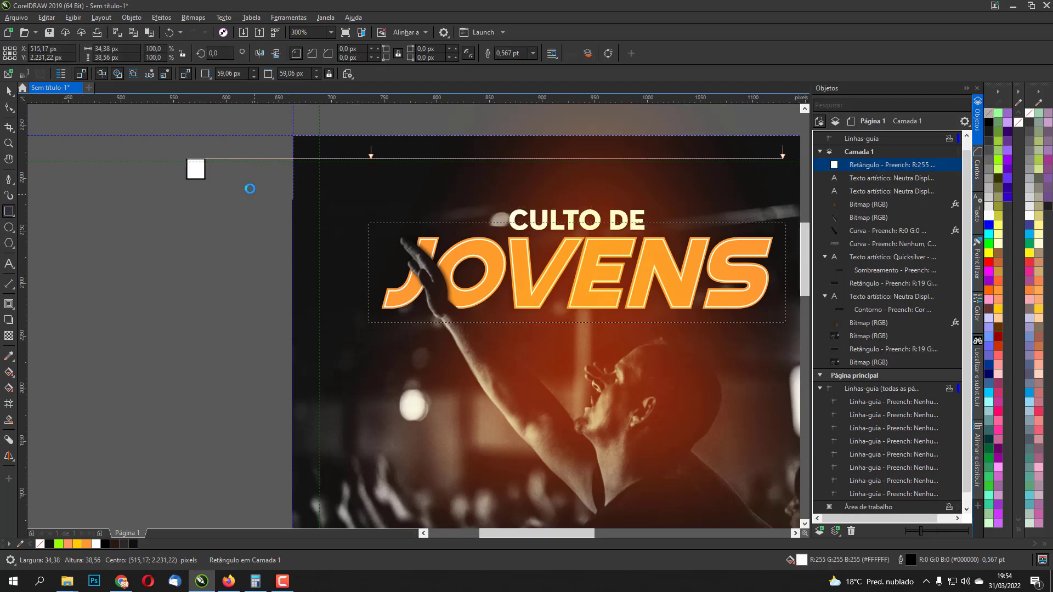
# Duplicate the white rectangle into a grid of three columns and four rows, and group the 12 rectangles.
pyautogui.scroll(2, 251, 188)
pyautogui.moveTo(138, 146); pyautogui.dragTo(235, 148)
pyautogui.rightClick(186, 148)
pyautogui.rightClick(235, 148)
pyautogui.moveTo(108, 119); pyautogui.dragTo(277, 184)
pyautogui.moveTo(235, 146); pyautogui.dragTo(236, 206)
pyautogui.rightClick(235, 207)
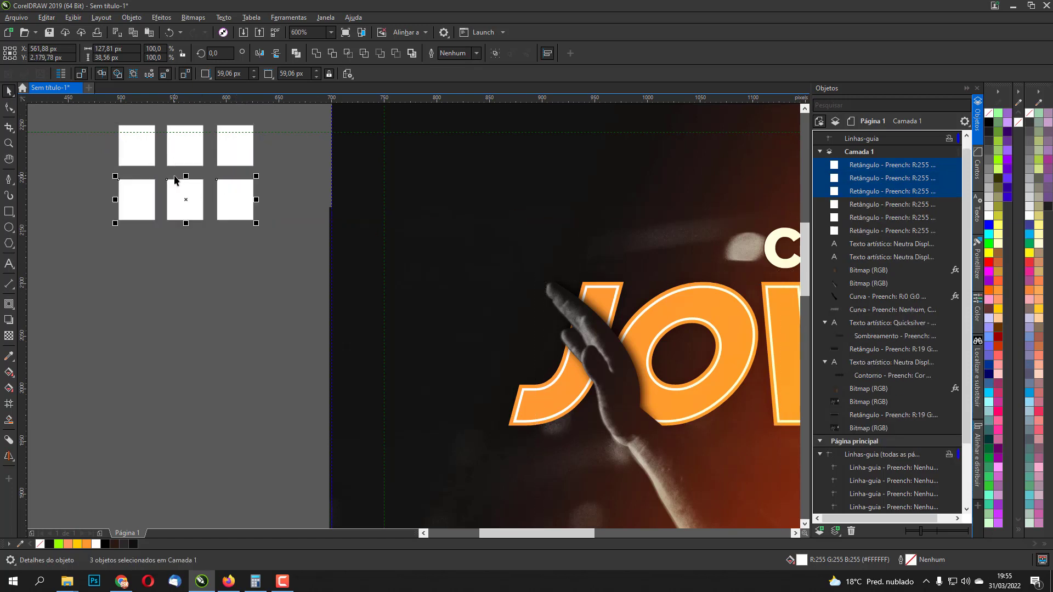
pyautogui.hotkey('ctrl', 'r')
pyautogui.hotkey('ctrl', 'r')
pyautogui.moveTo(100, 353); pyautogui.dragTo(392, 140)
pyautogui.hotkey('ctrl', 'g')
# Try the white grid at about 29 × 44 px in the page's upper-left corner, and delete it.
pyautogui.scroll(-2, 392, 141)
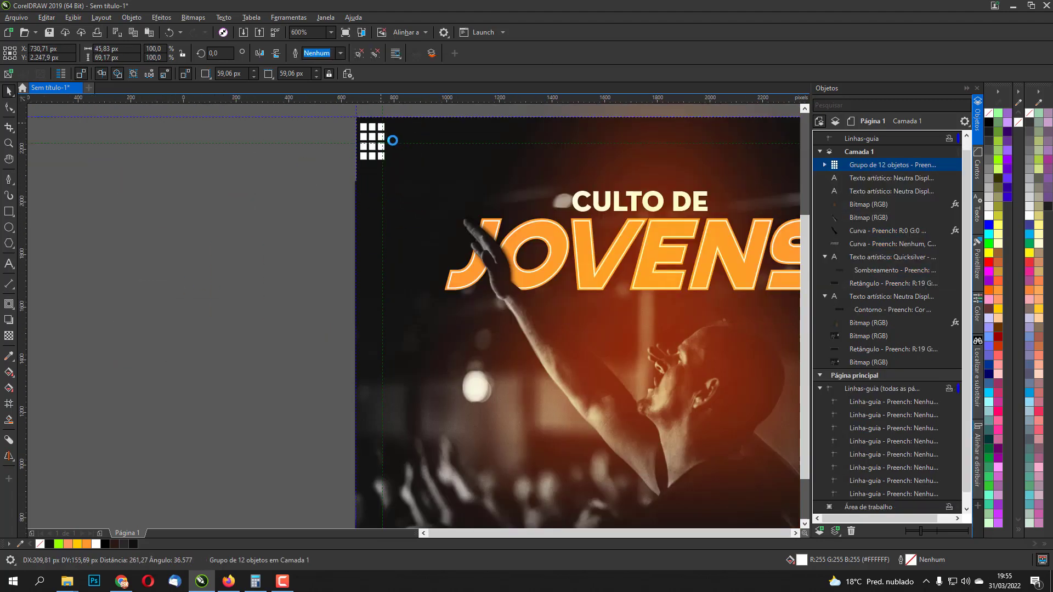
pyautogui.scroll(1, 383, 151)
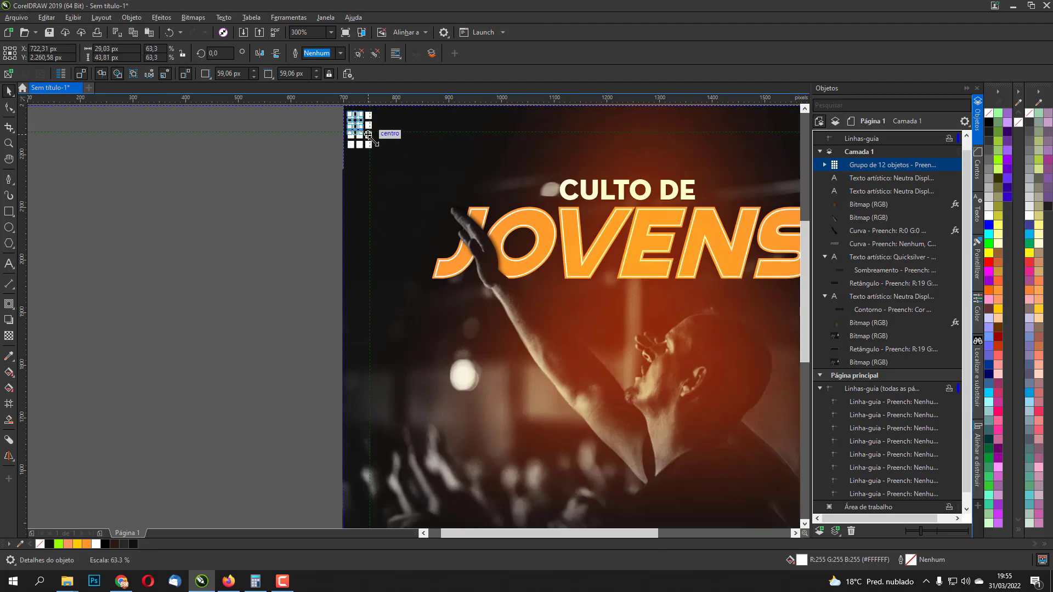
pyautogui.click(338, 215)
pyautogui.scroll(-2, 338, 215)
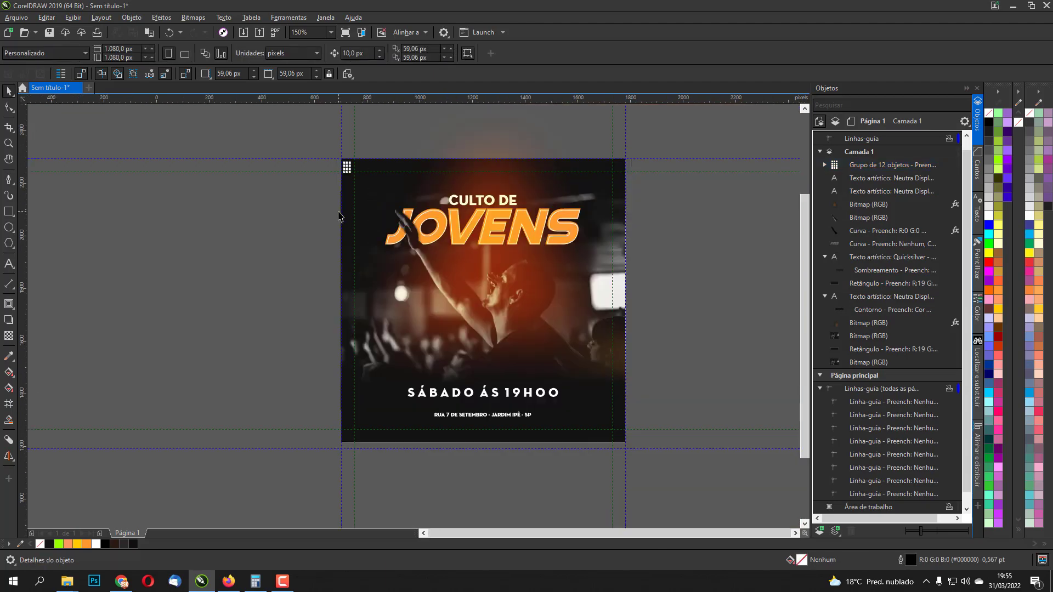
pyautogui.click(348, 170)
pyautogui.press('Delete')
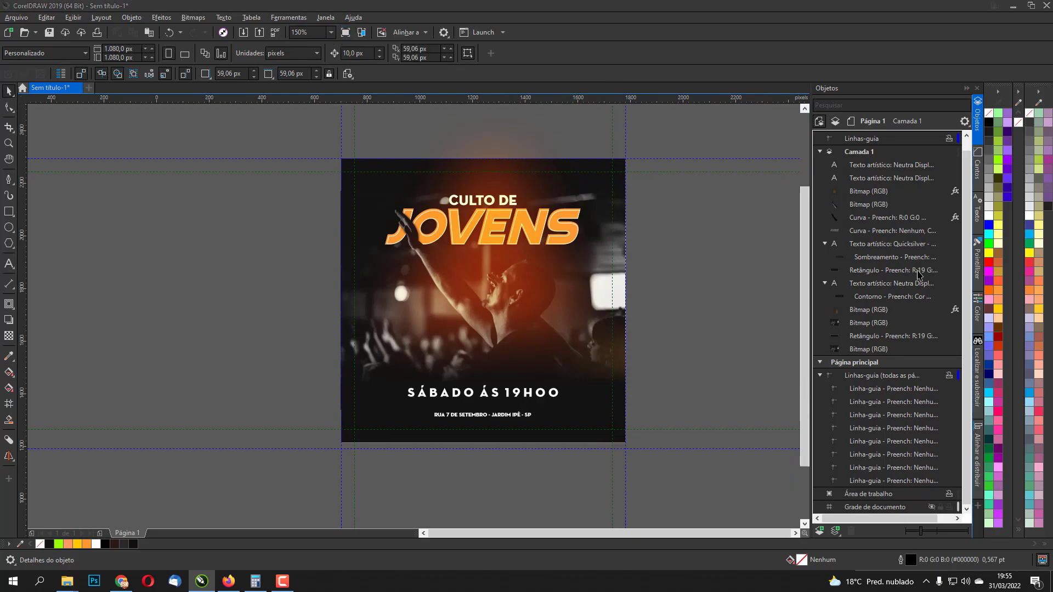
# Align the left nodes of the upper crowd photo bitmap with the page's left edge.
pyautogui.press('F9')
pyautogui.press('Escape')
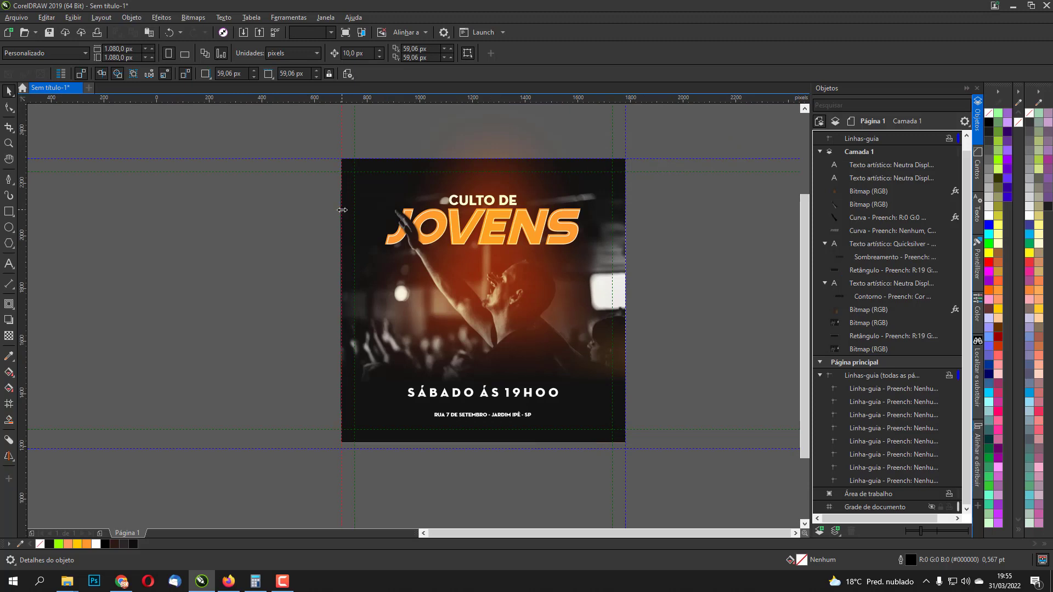
pyautogui.click(341, 210)
pyautogui.click(343, 211)
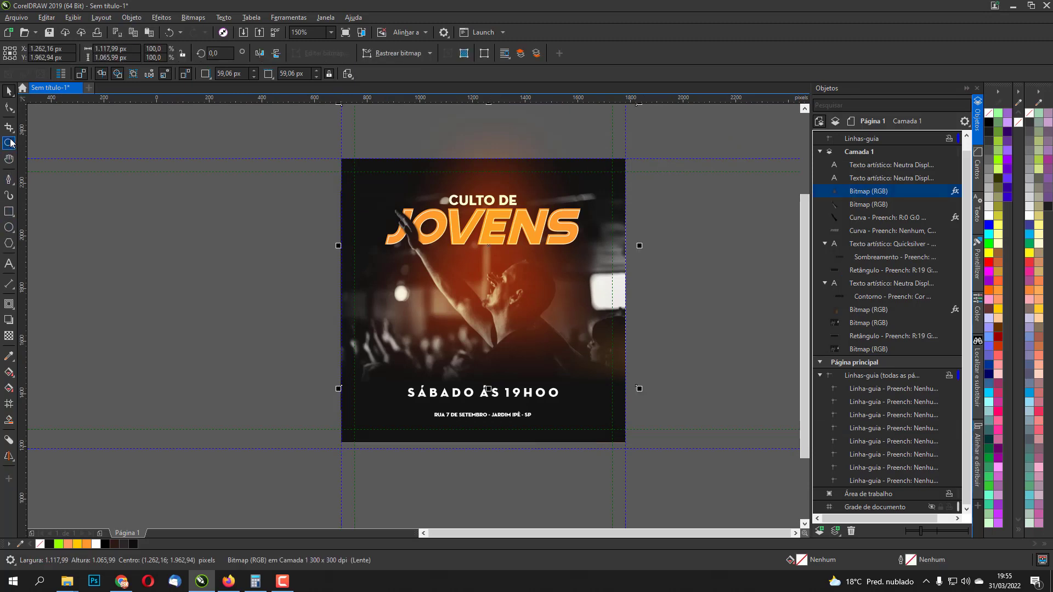
pyautogui.click(8, 108)
pyautogui.scroll(1, 230, 195)
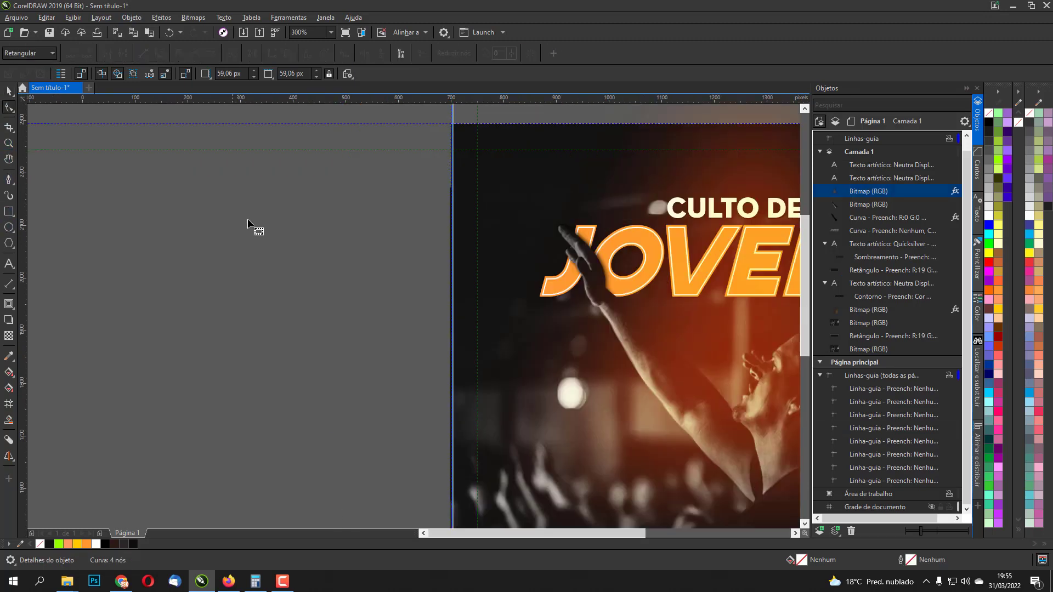
pyautogui.click(451, 204)
pyautogui.moveTo(430, 165); pyautogui.dragTo(455, 496)
pyautogui.scroll(3, 455, 497)
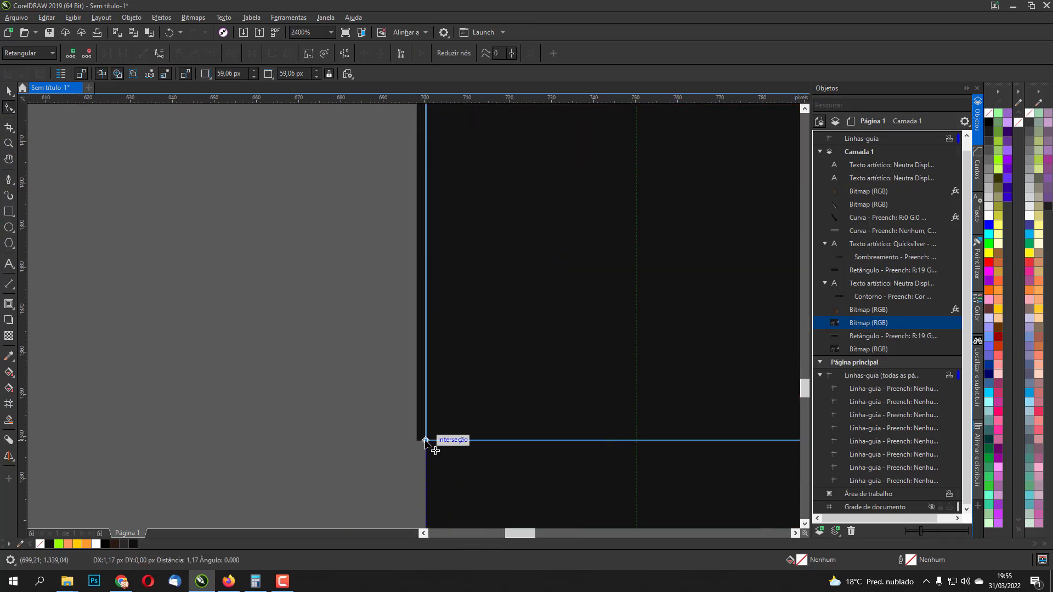
pyautogui.scroll(-2, 416, 411)
# Align the left nodes of the lowest crowd photo bitmap with the page's left edge.
pyautogui.click(410, 396)
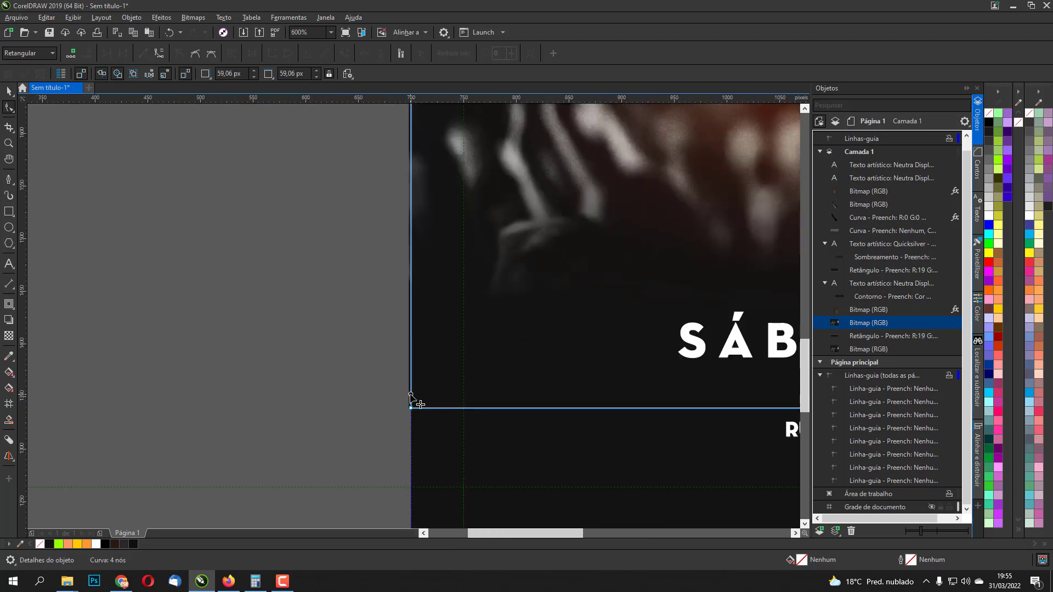
pyautogui.scroll(2, 411, 396)
pyautogui.click(407, 413)
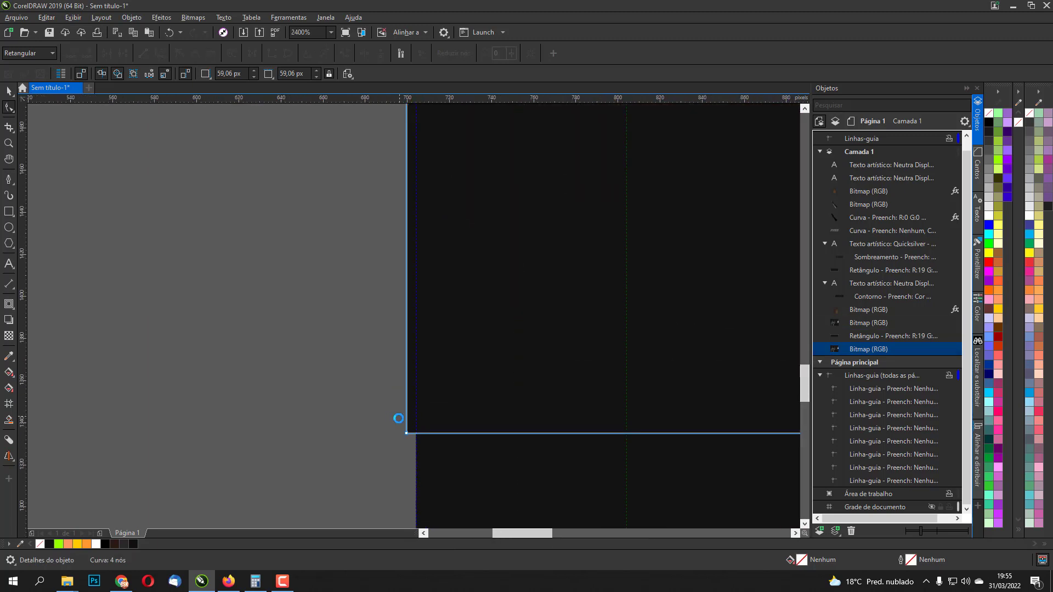
pyautogui.scroll(-2, 395, 406)
pyautogui.scroll(-1, 424, 230)
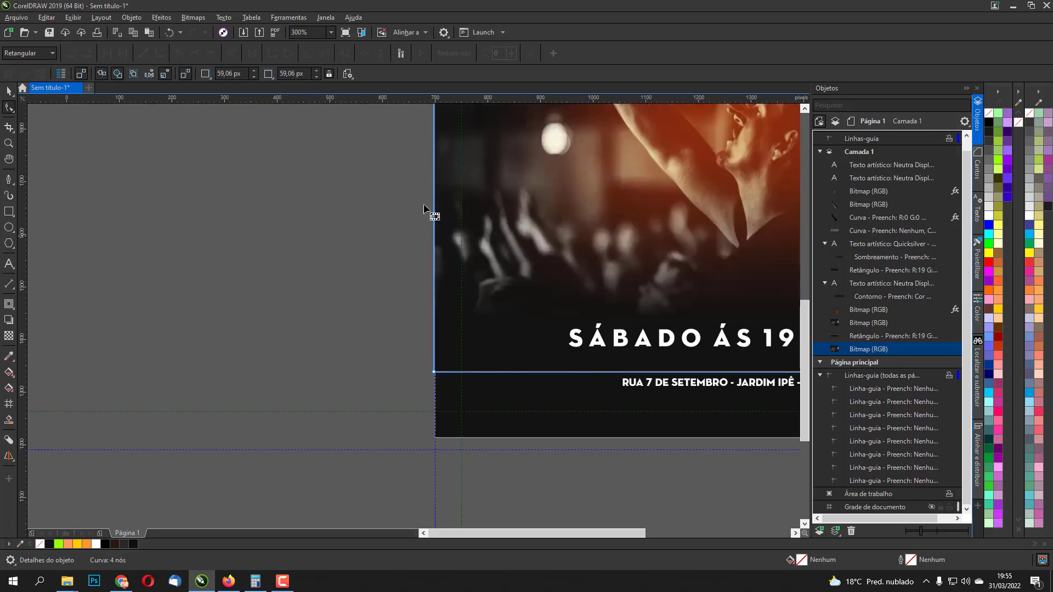
pyautogui.scroll(3, 410, 307)
pyautogui.scroll(-1, 406, 262)
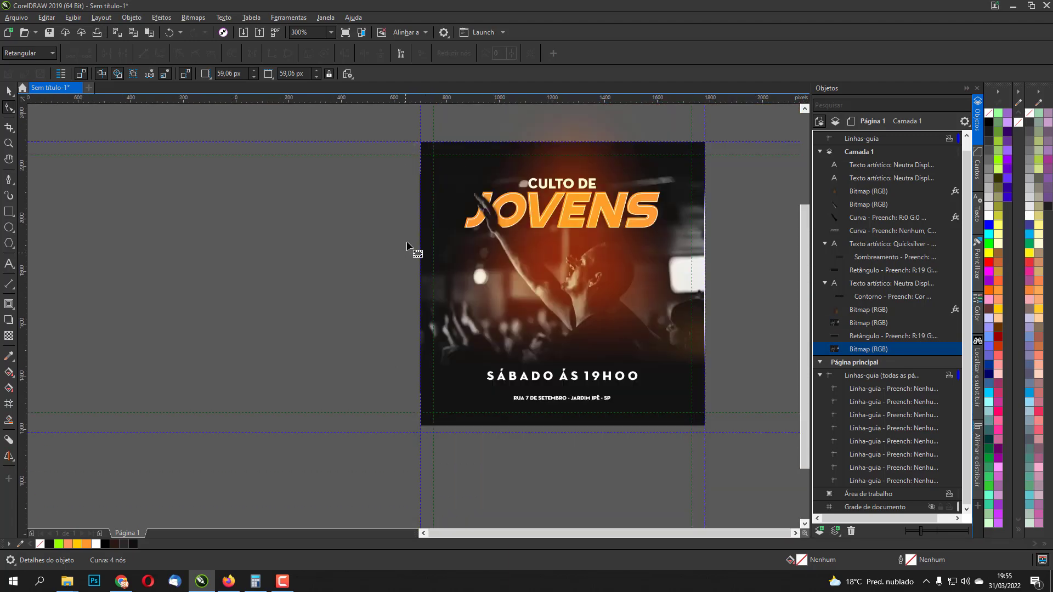
pyautogui.moveTo(398, 159); pyautogui.dragTo(473, 392)
pyautogui.scroll(4, 413, 386)
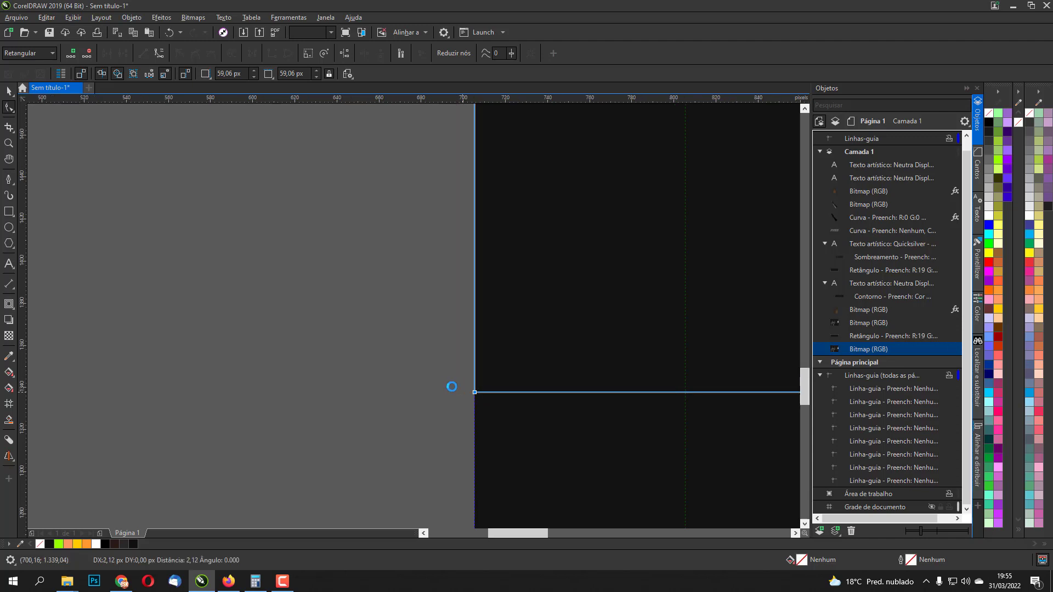
pyautogui.scroll(-4, 438, 381)
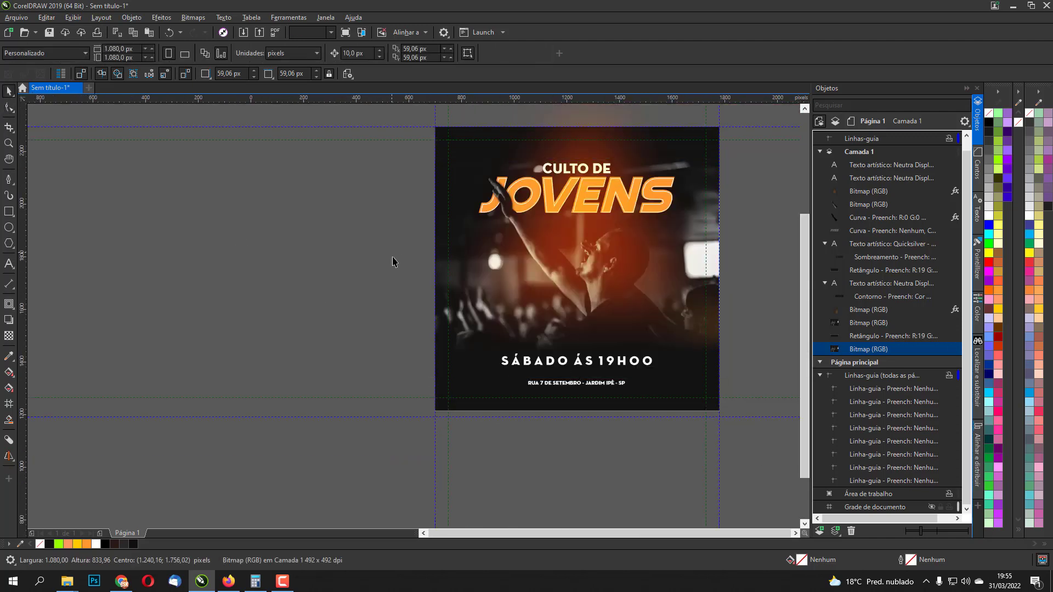
# Deselect everything and preview the flyer full screen.
pyautogui.click(392, 261)
pyautogui.moveTo(510, 265); pyautogui.dragTo(362, 301)
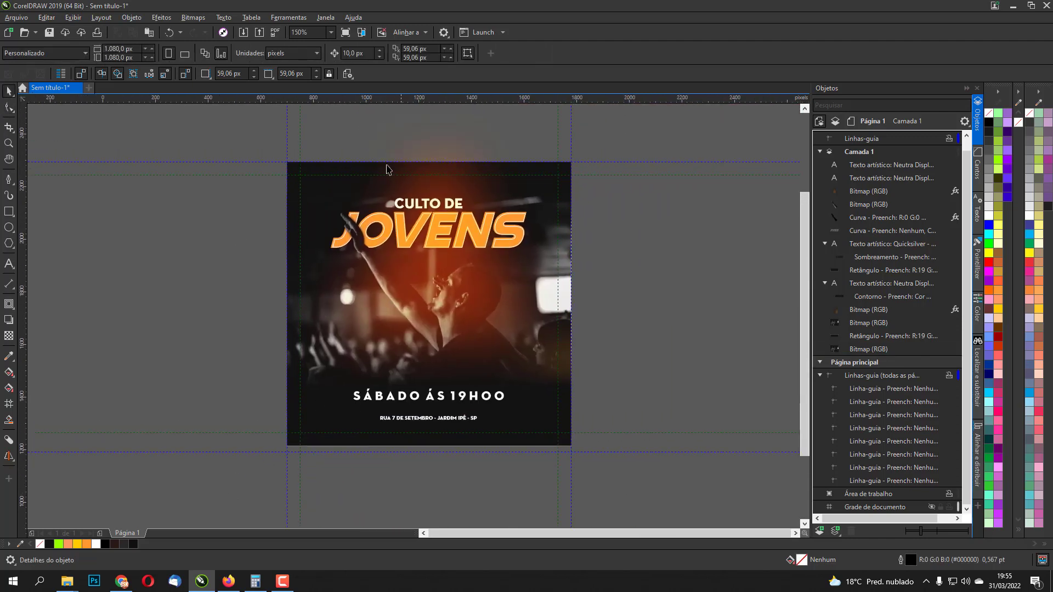
pyautogui.press('F9')
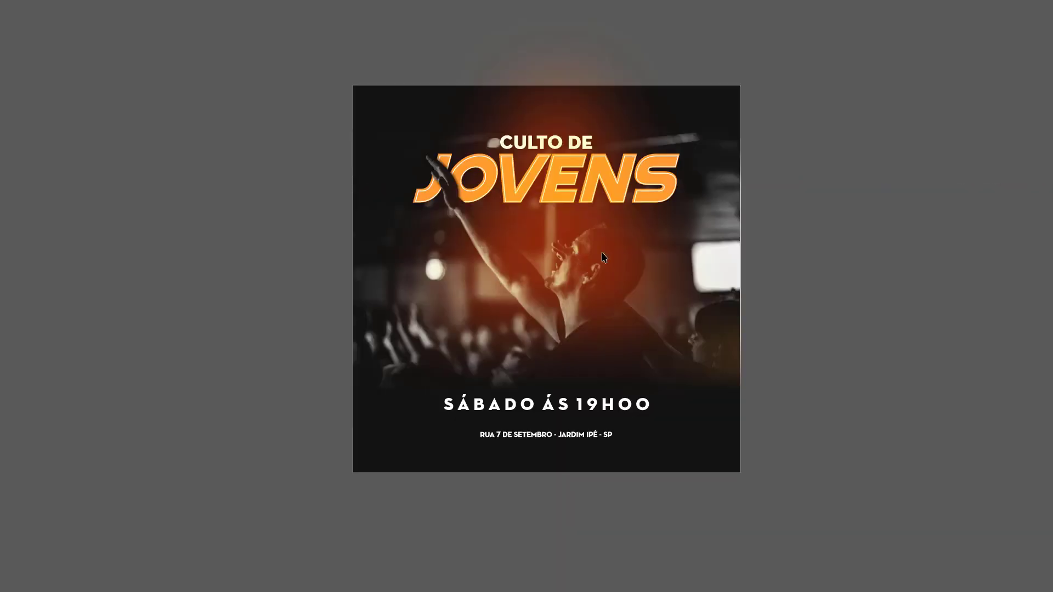
pyautogui.press('F9')
pyautogui.moveTo(625, 286); pyautogui.dragTo(608, 291)
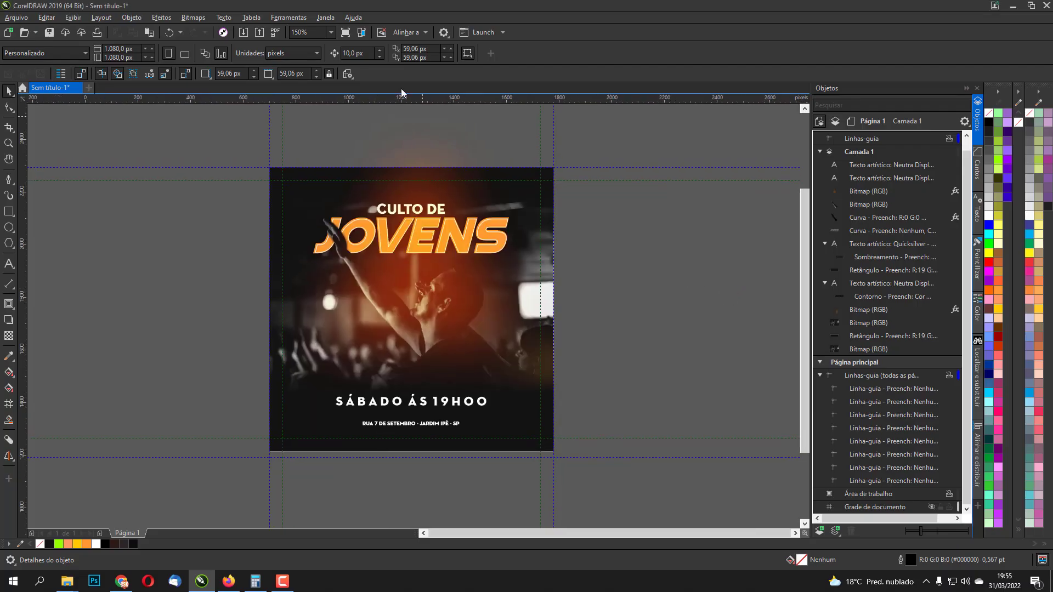
pyautogui.click(347, 33)
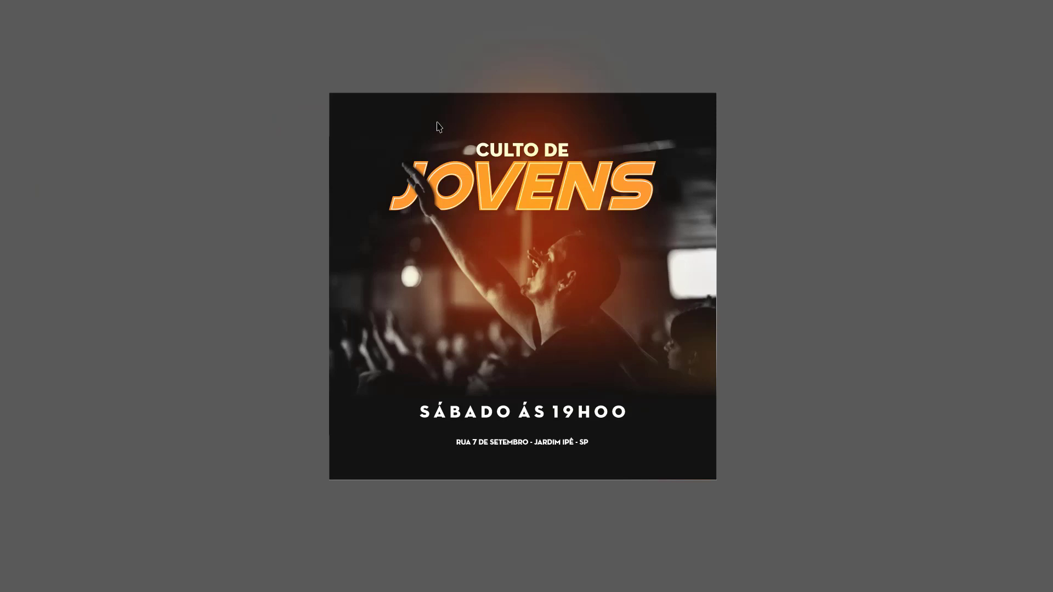